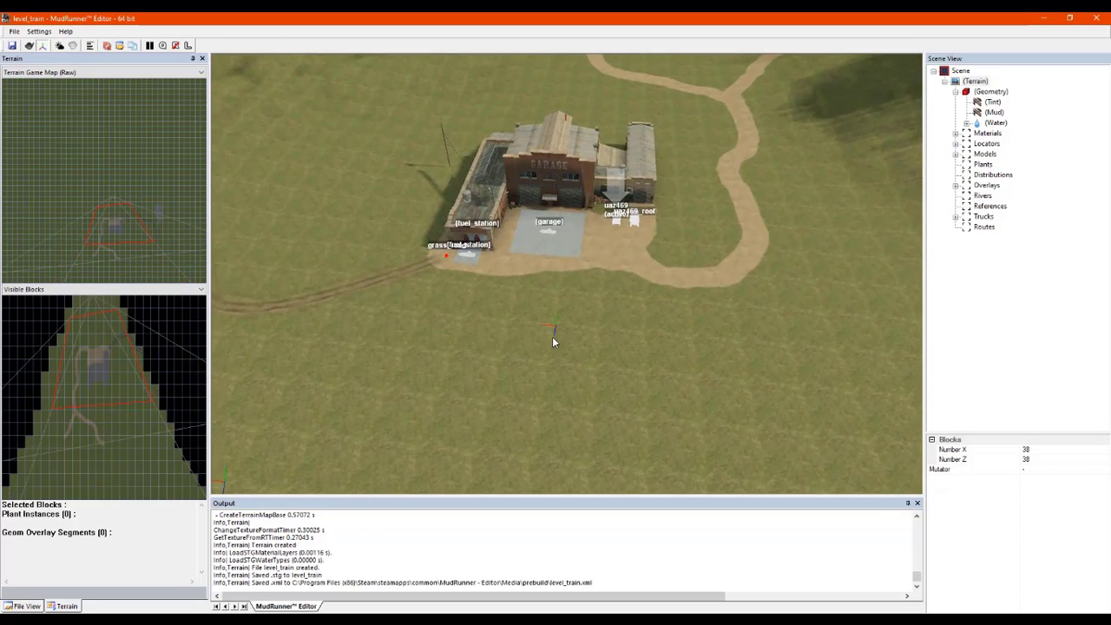
Step: Examine the terrain around the garage, the fuel station, the existing dirt road and the grass_road overlay
right_click_drag(590, 329, 520, 252)
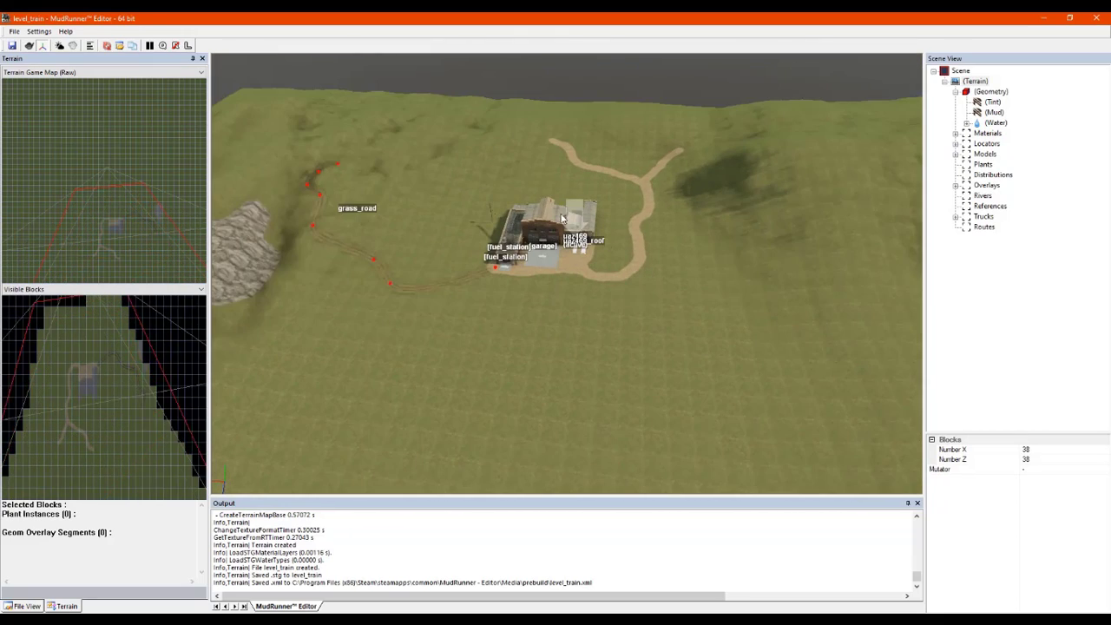
right_click_drag(351, 213, 433, 318)
scroll(434, 316, "down", 6)
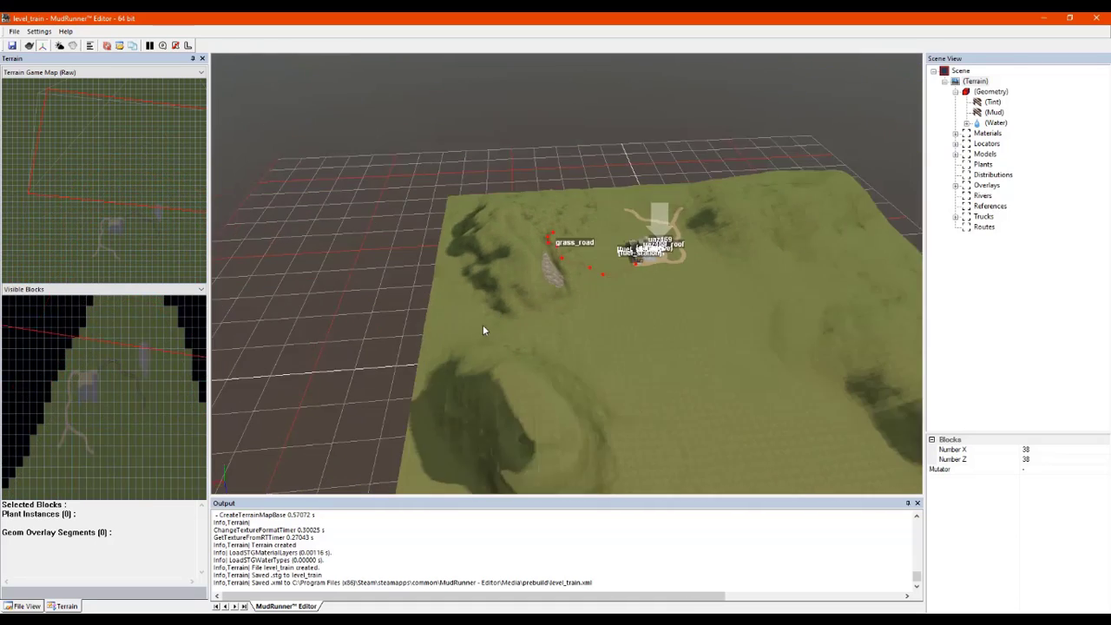
scroll(567, 422, "up", 3)
scroll(632, 343, "down", 3)
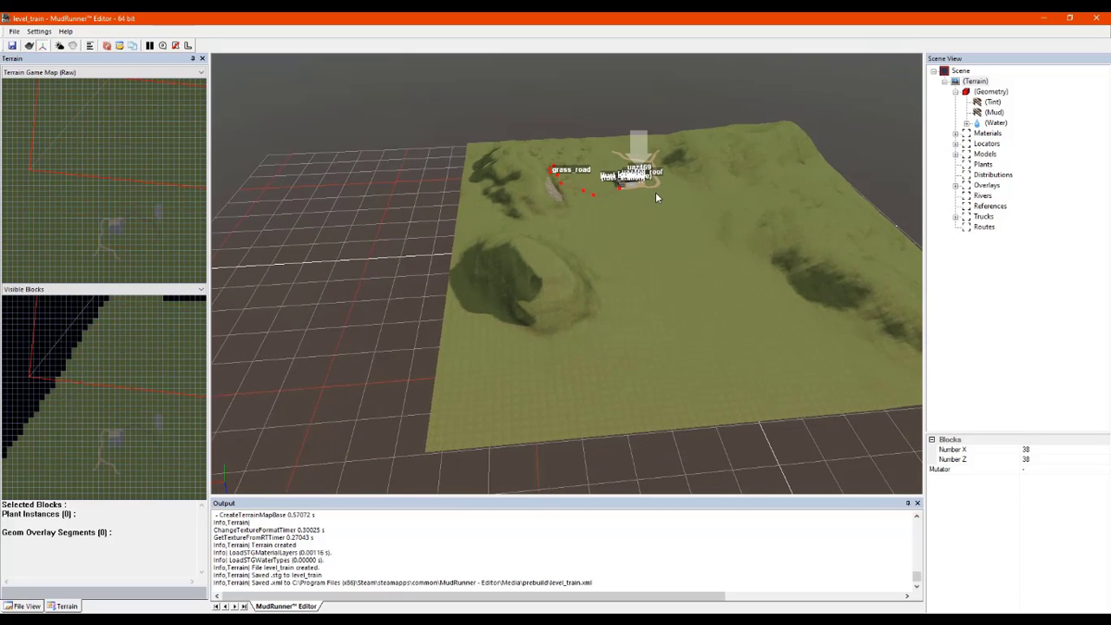
right_click_drag(655, 193, 611, 199)
scroll(558, 275, "up", 3)
scroll(559, 279, "up", 2)
scroll(719, 81, "up", 4)
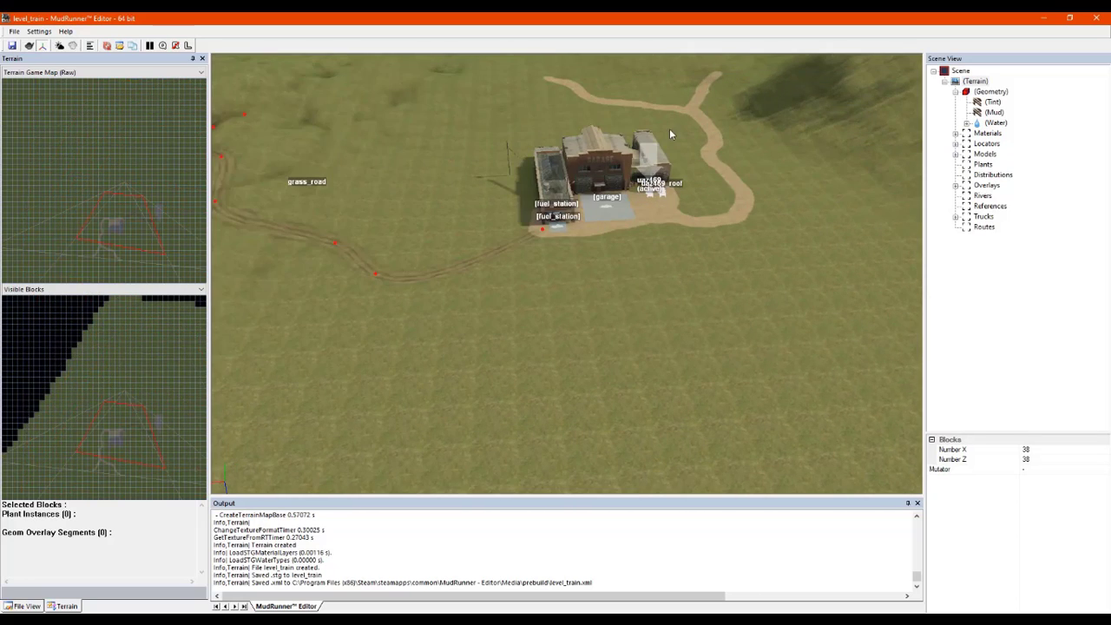
scroll(569, 232, "up", 4)
scroll(499, 282, "down", 2)
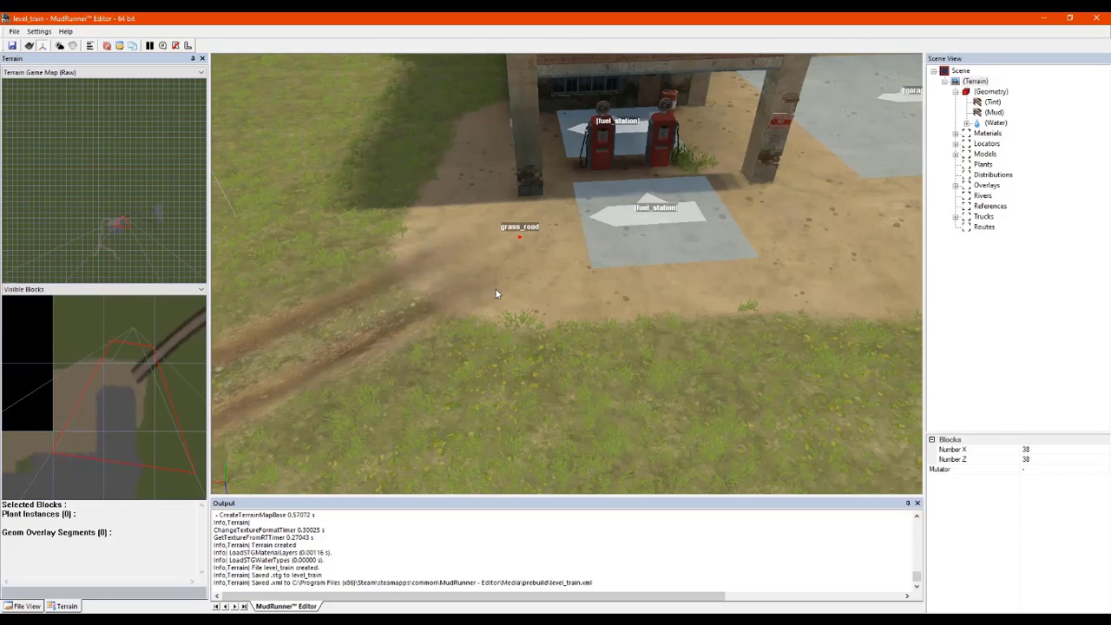
scroll(495, 289, "down", 5)
scroll(496, 287, "down", 2)
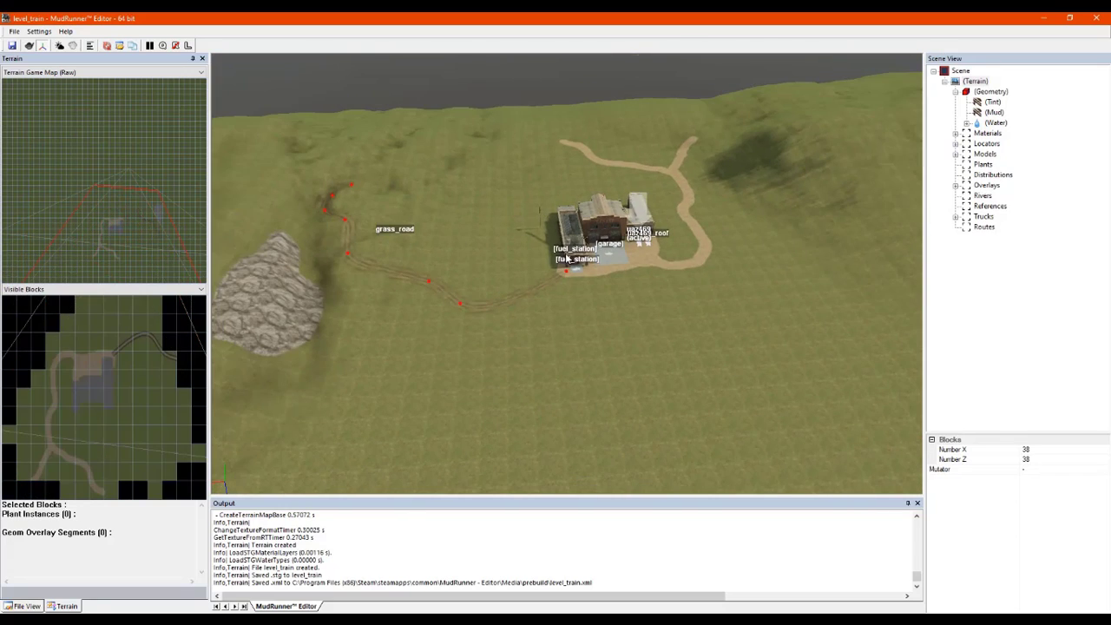
right_click_drag(496, 285, 574, 276)
scroll(525, 259, "down", 2)
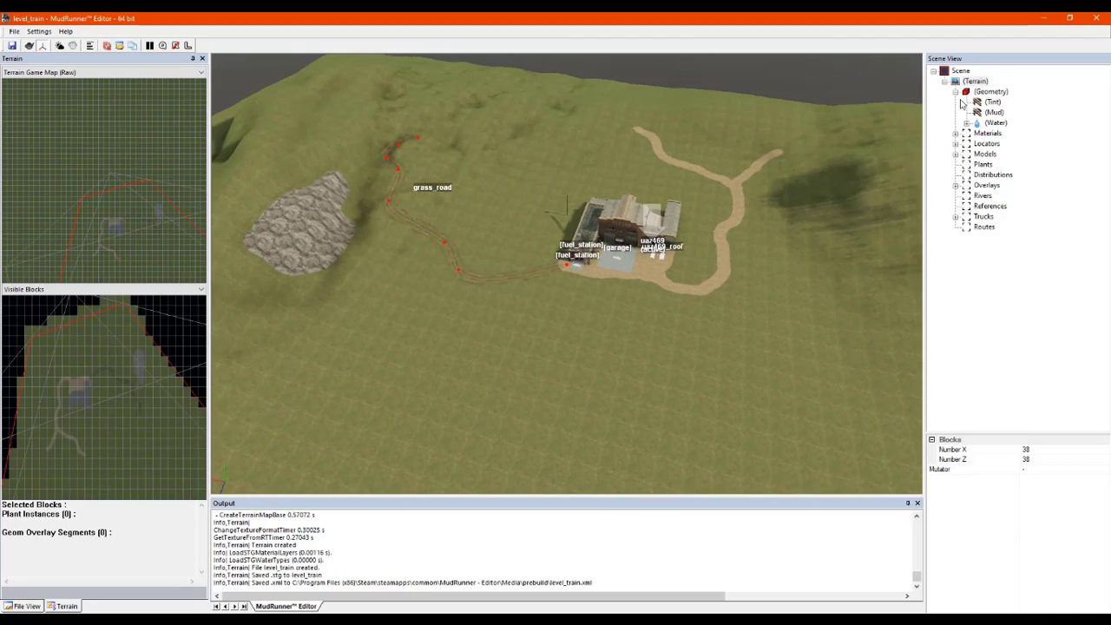
Step: Look through the Overlays, Trucks, Plants and Geometry entries of the scene tree
left_click(985, 188)
left_click(956, 186)
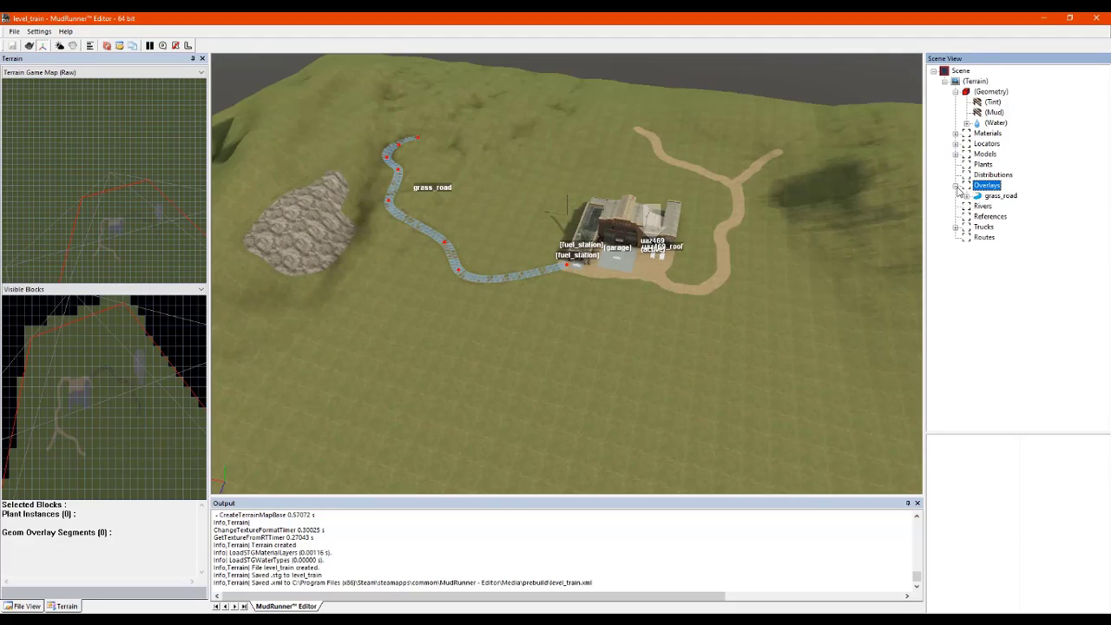
left_click(956, 185)
left_click(955, 187)
left_click(956, 187)
left_click(956, 218)
left_click(956, 218)
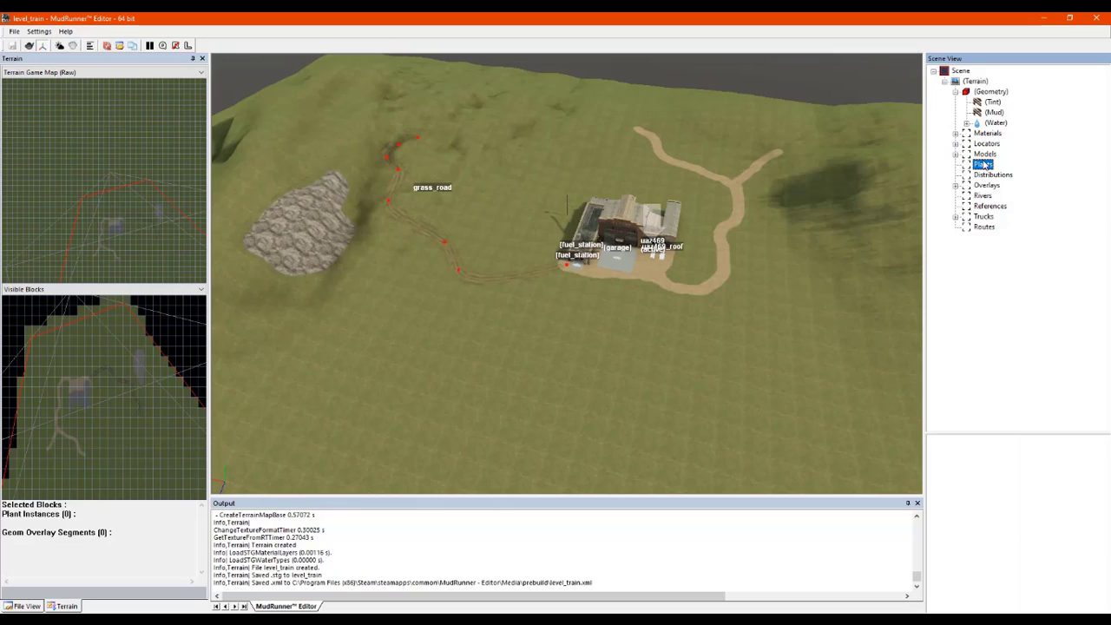
left_click(990, 92)
left_click(910, 65)
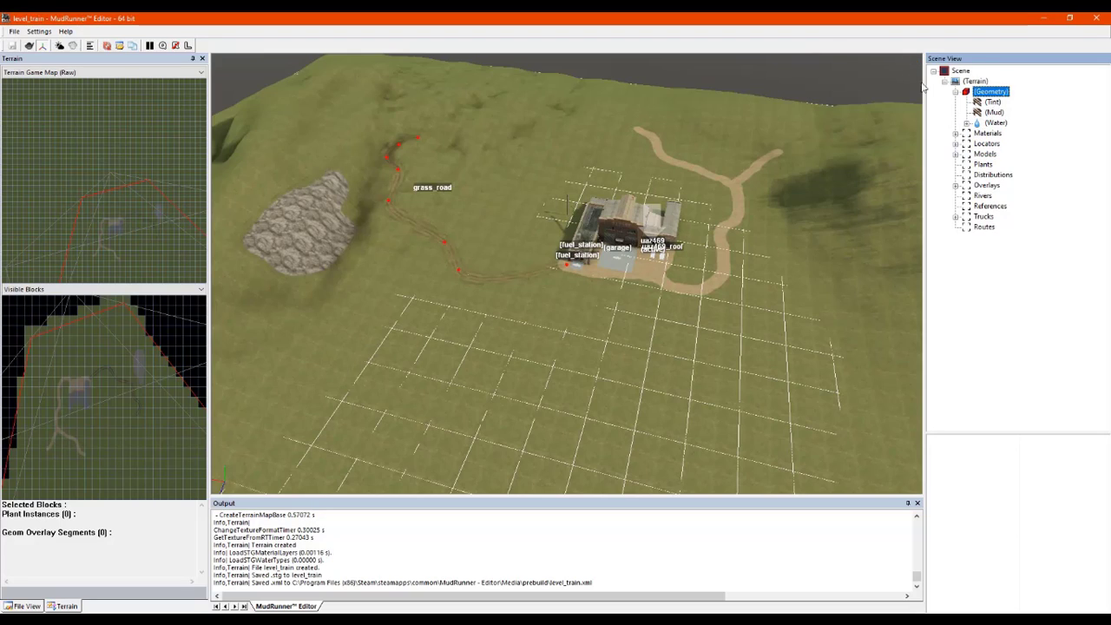
Step: Extend the forked dirt road behind the garage by painting on the dirt_to_grass material with brush size 3.0
left_click(987, 134)
left_click(955, 134)
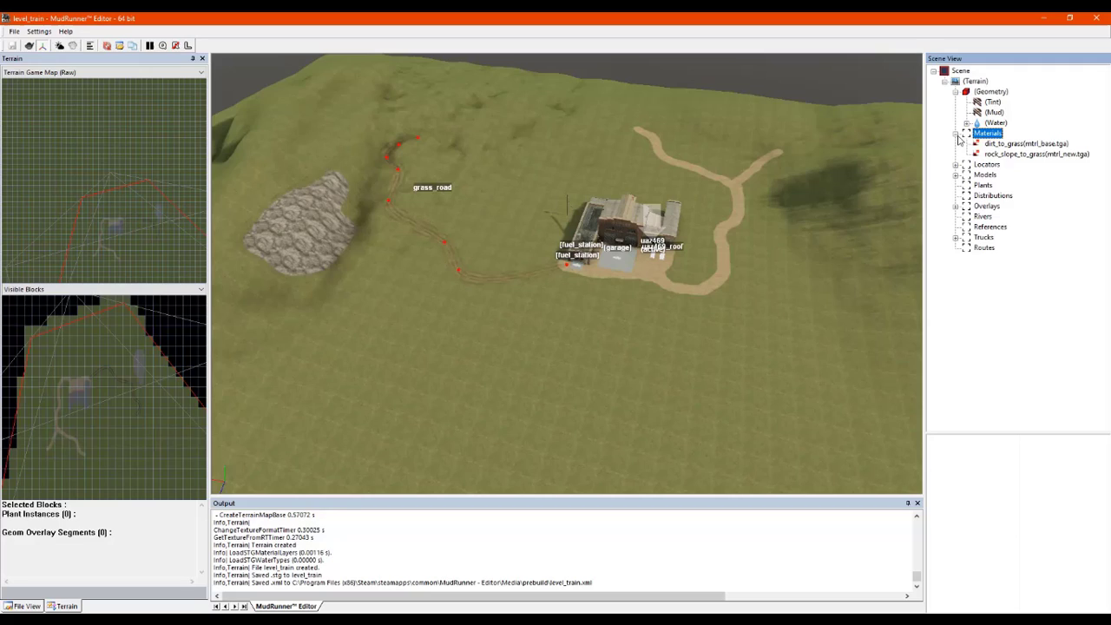
left_click(1003, 144)
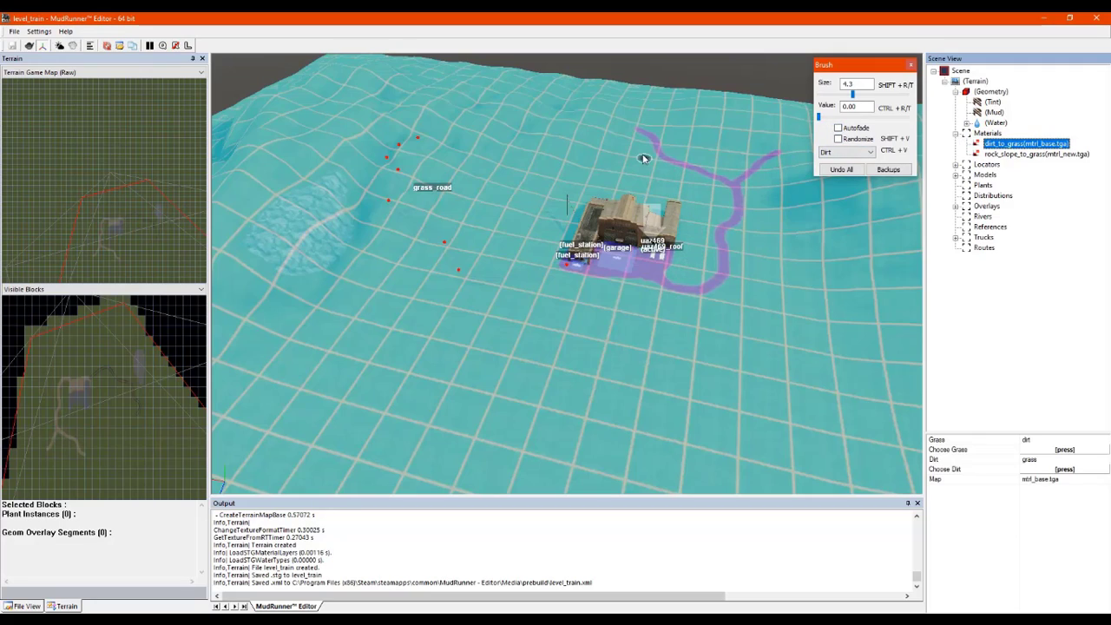
middle_click_drag(617, 137, 544, 137)
scroll(581, 129, "down", 5)
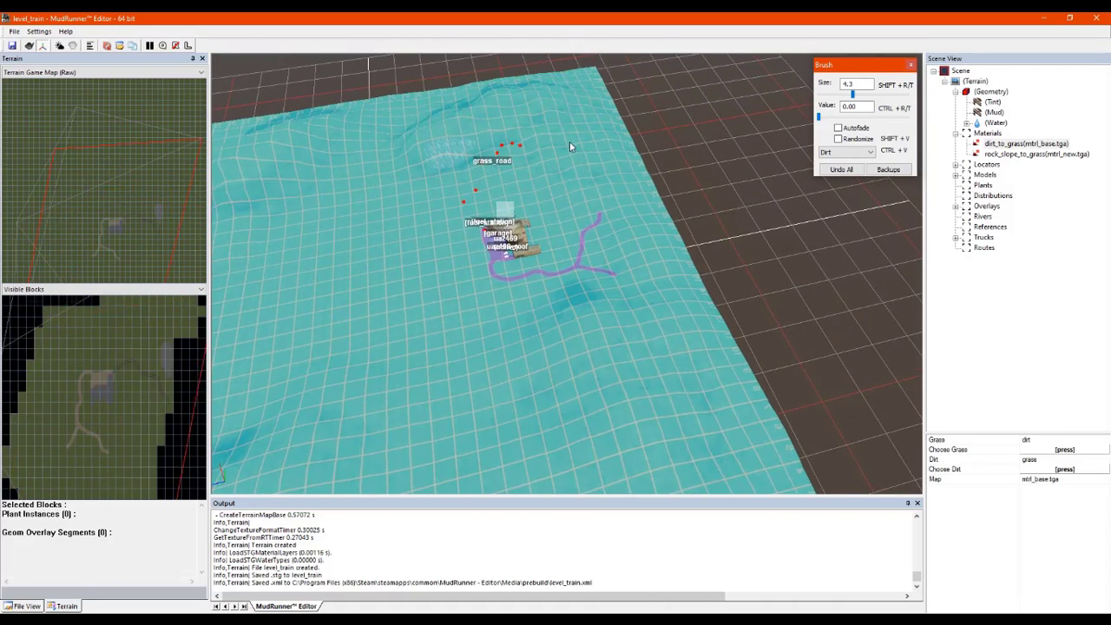
scroll(588, 220, "up", 5)
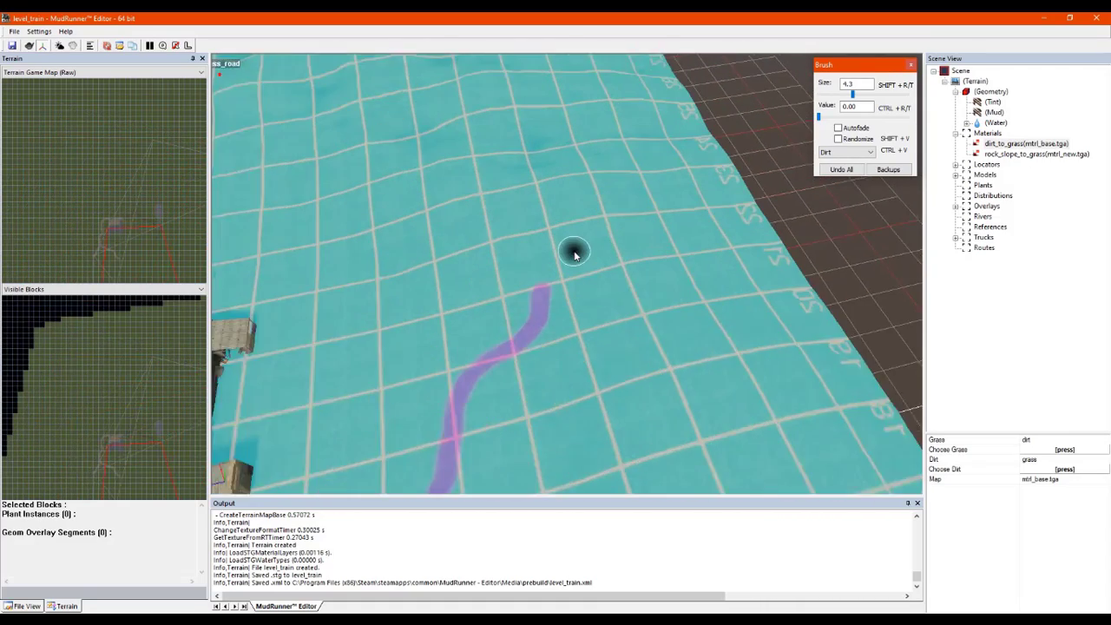
left_click_drag(852, 95, 847, 94)
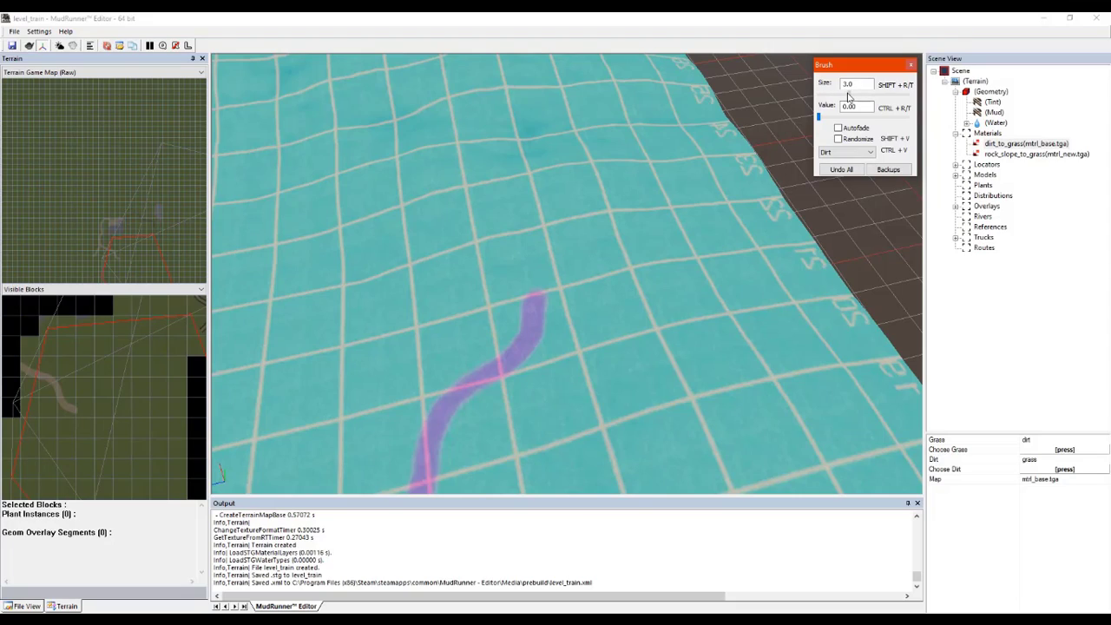
left_click_drag(536, 307, 528, 99)
Step: Paint a winding dirt road across the hills beyond grass_road and join it to the extended garage road
scroll(527, 99, "down", 5)
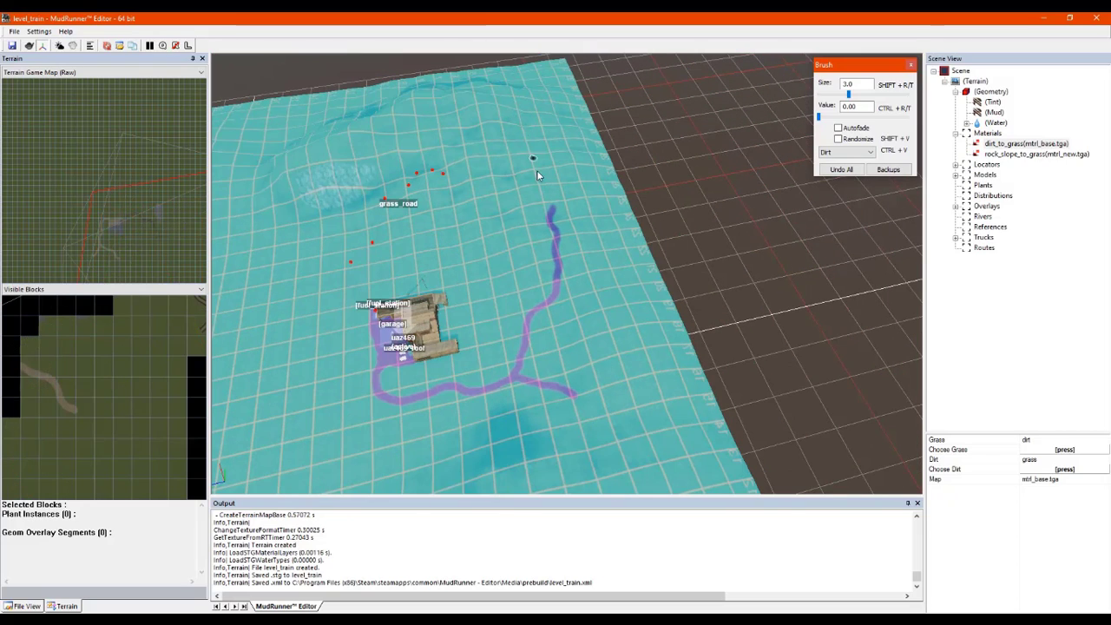
scroll(408, 208, "up", 6)
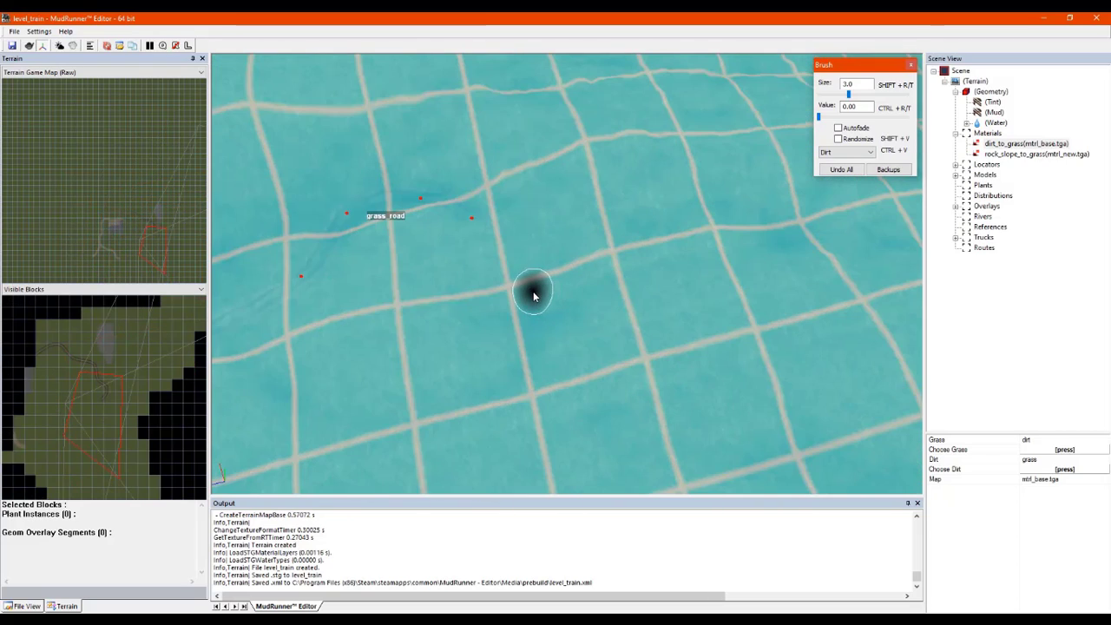
scroll(530, 290, "up", 2)
mouse_move(576, 271)
middle_mouse_down()
mouse_move(585, 259)
mouse_move(568, 273)
middle_mouse_up()
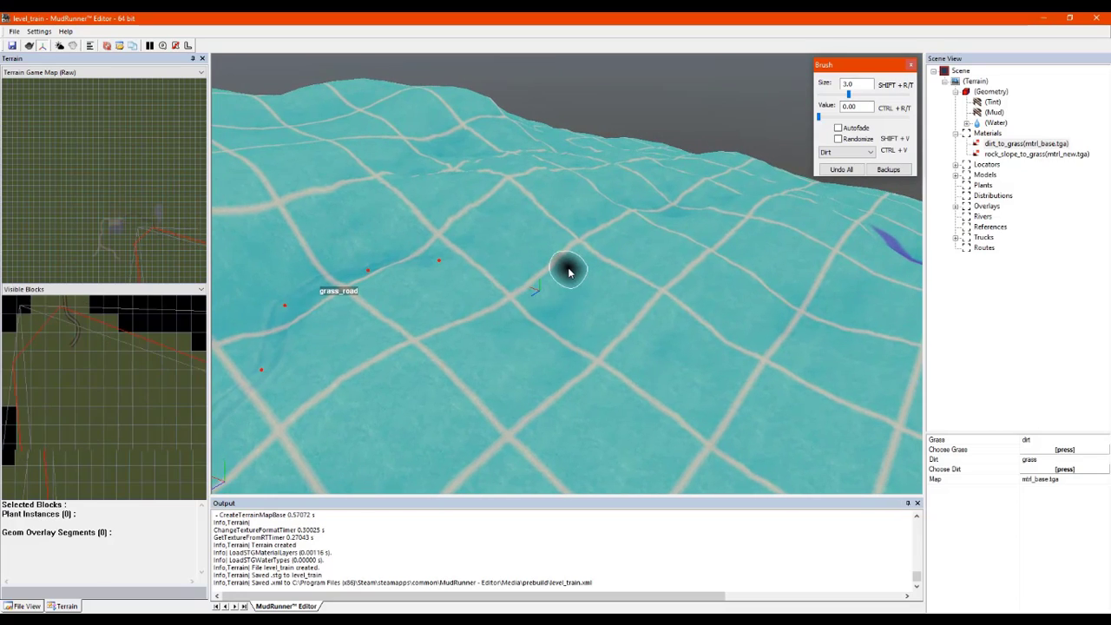
mouse_move(485, 225)
middle_mouse_down()
mouse_move(456, 235)
mouse_move(495, 226)
mouse_move(481, 219)
middle_mouse_up()
mouse_move(453, 177)
left_mouse_down()
mouse_move(384, 165)
mouse_move(416, 174)
mouse_move(518, 149)
mouse_move(522, 127)
left_mouse_up()
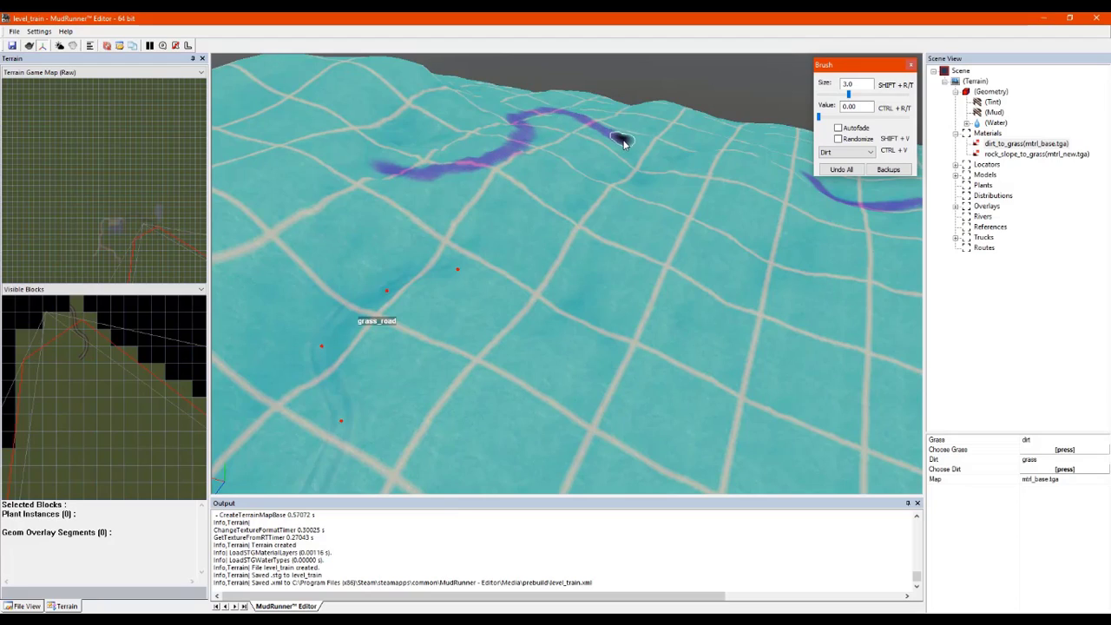
left_click_drag(622, 143, 657, 165)
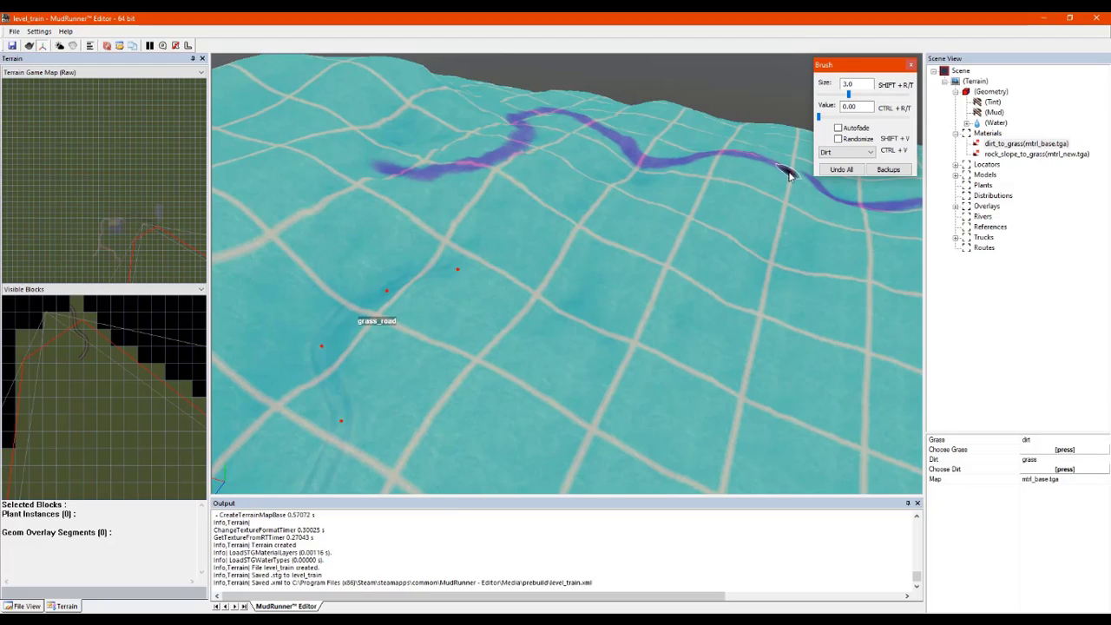
Step: Paint the dirt road onward from its far end past grass_road, heading uphill
scroll(797, 228, "down", 3)
mouse_move(797, 228)
middle_mouse_down()
mouse_move(736, 225)
mouse_move(686, 241)
middle_mouse_up()
scroll(714, 261, "down", 2)
scroll(671, 172, "up", 8)
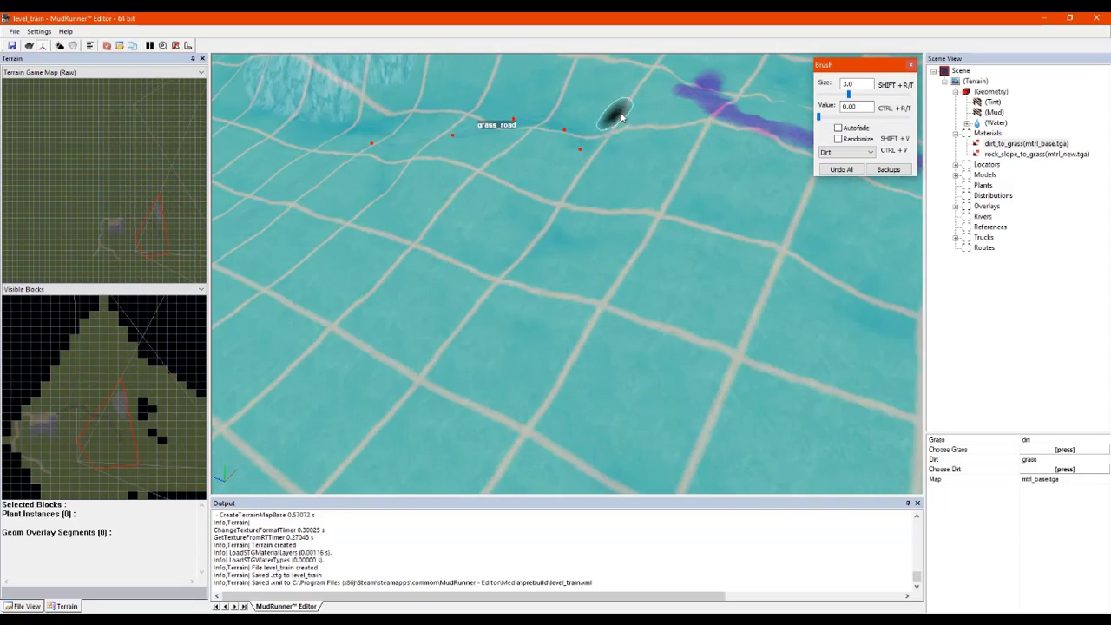
mouse_move(684, 96)
right_mouse_down()
mouse_move(623, 113)
mouse_move(657, 118)
right_mouse_up()
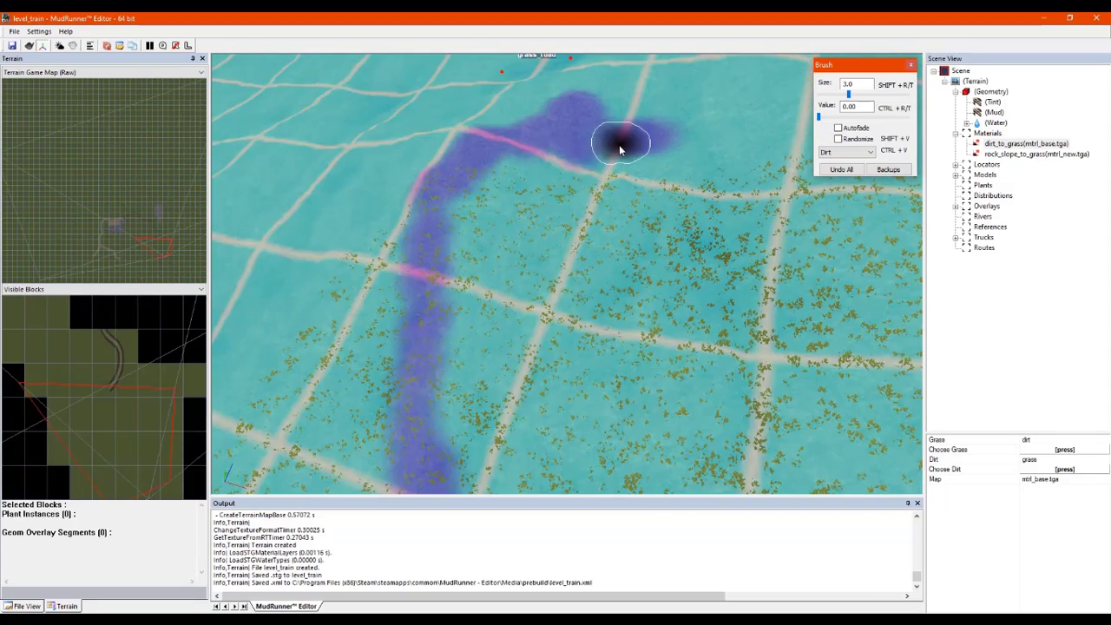
scroll(670, 147, "down", 5)
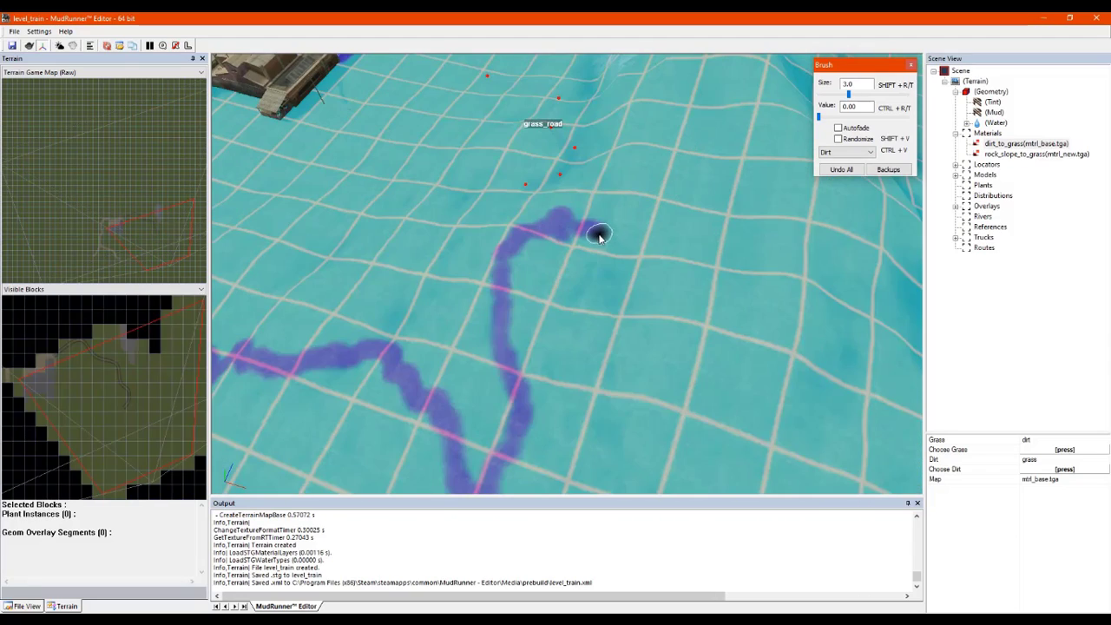
mouse_move(599, 235)
left_mouse_down()
mouse_move(638, 288)
mouse_move(726, 275)
mouse_move(730, 171)
mouse_move(717, 135)
left_mouse_up()
Step: Continue painting the dirt road over the ridge and down its slope in a winding line
scroll(713, 134, "up", 5)
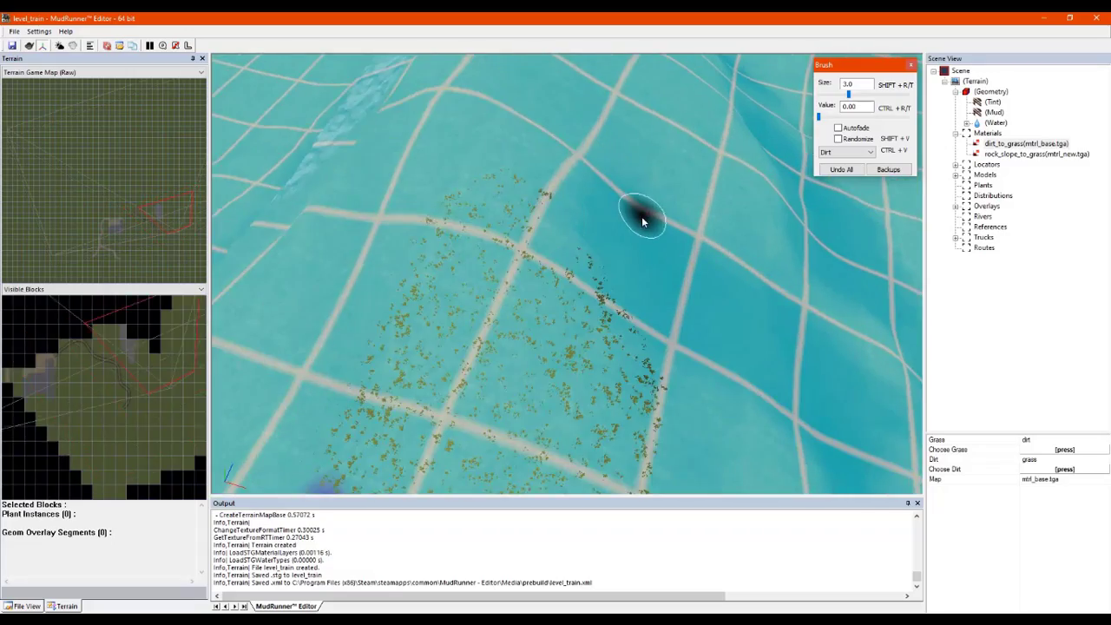
mouse_move(642, 217)
right_mouse_down()
mouse_move(628, 190)
mouse_move(611, 190)
mouse_move(651, 195)
mouse_move(664, 184)
mouse_move(652, 194)
right_mouse_up()
scroll(664, 185, "up", 5)
scroll(476, 380, "down", 3)
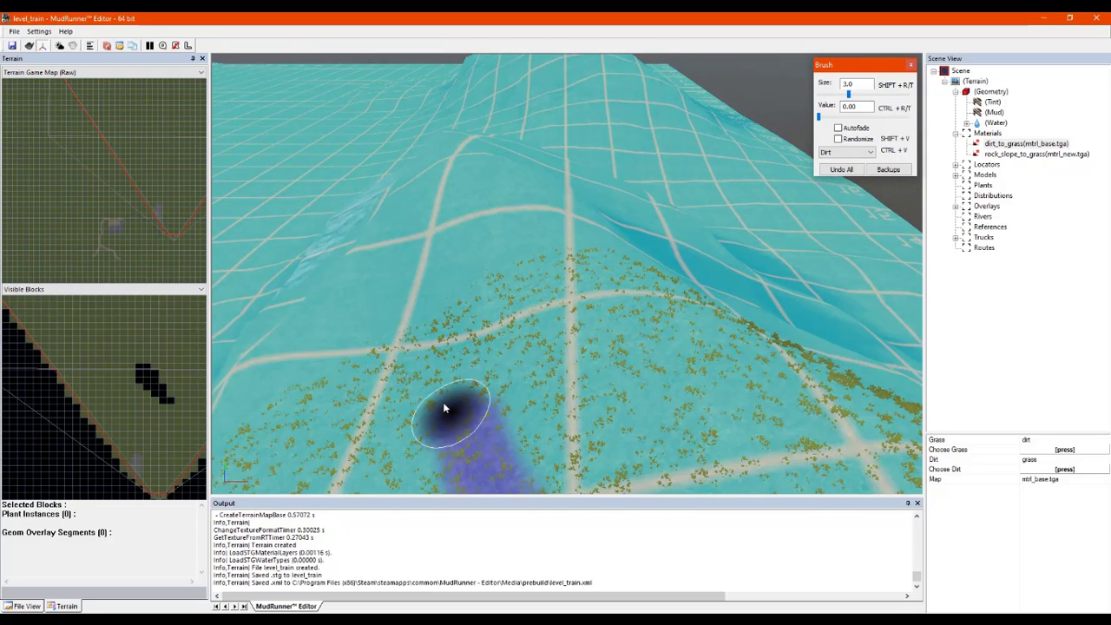
left_click_drag(443, 408, 424, 344)
mouse_move(544, 282)
left_mouse_down()
mouse_move(595, 251)
mouse_move(685, 250)
mouse_move(868, 358)
left_mouse_up()
Step: Set the brush value to 1.00 and erase the straight stretch of dirt at the road's outer corner
right_click_drag(868, 358, 669, 351)
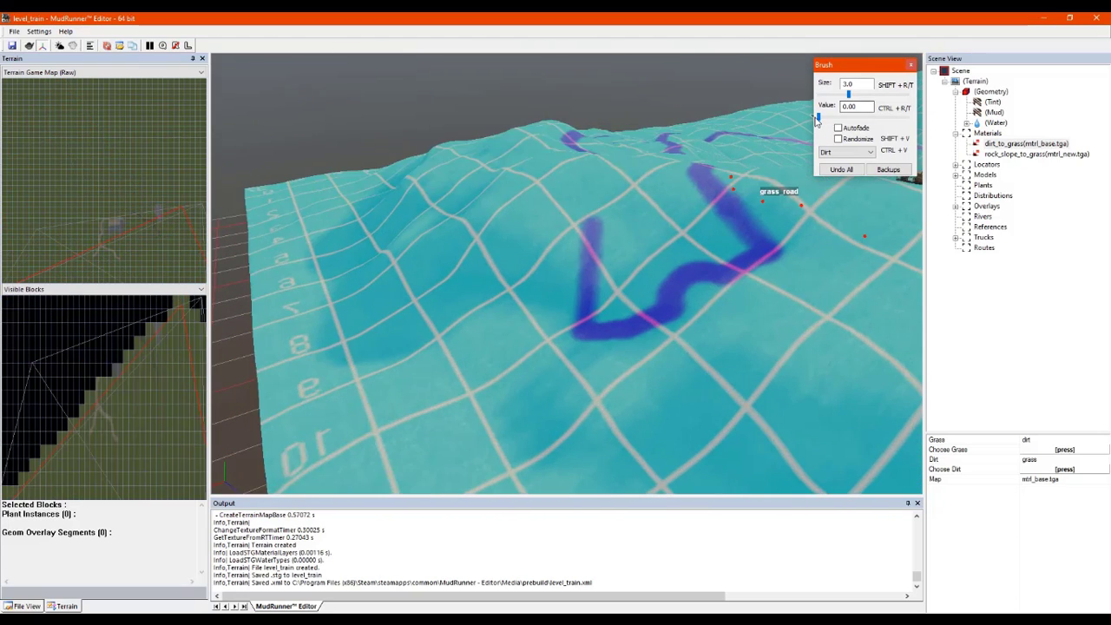
left_click_drag(819, 118, 927, 122)
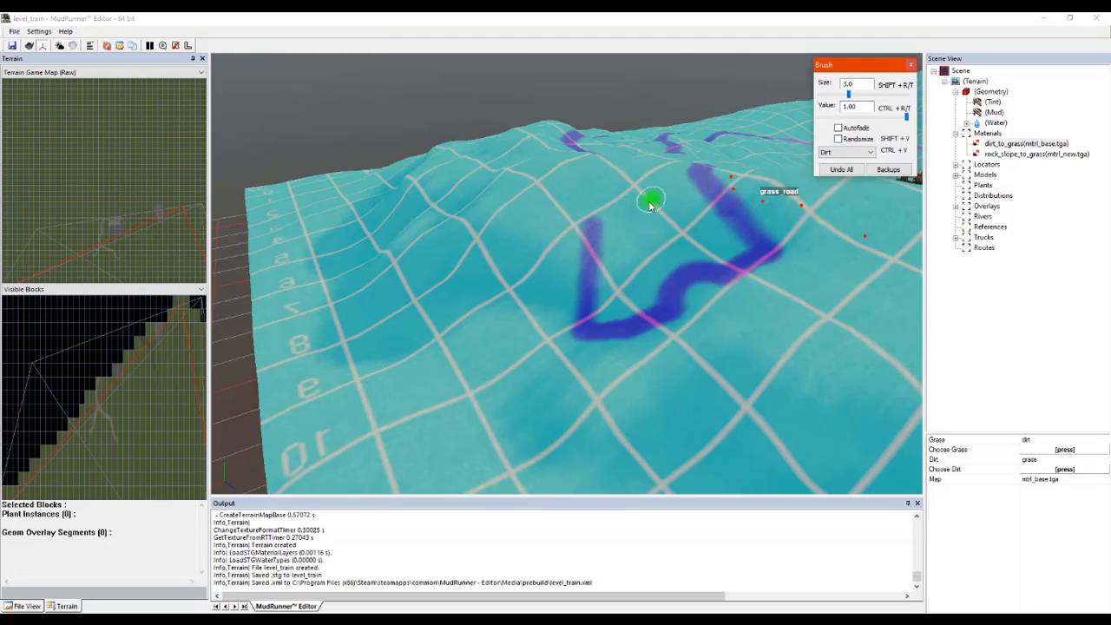
mouse_move(592, 228)
left_mouse_down()
mouse_move(584, 283)
mouse_move(591, 214)
mouse_move(587, 302)
left_mouse_up()
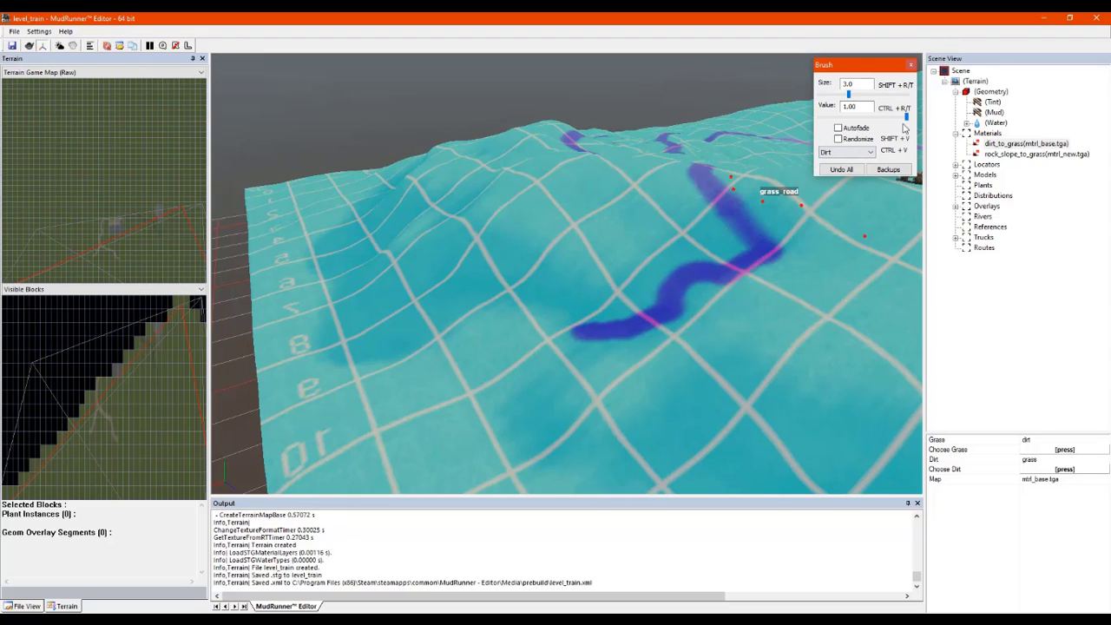
Step: Set the brush value to 0.00 and paint the dirt road onward from the outer corner
left_click_drag(907, 117, 812, 119)
middle_click_drag(567, 317, 615, 324)
mouse_move(615, 325)
left_mouse_down()
mouse_move(515, 318)
mouse_move(509, 397)
mouse_move(577, 459)
mouse_move(731, 426)
mouse_move(780, 351)
mouse_move(852, 291)
mouse_move(863, 208)
left_mouse_up()
Step: Paint a branch off the new dirt road and lead it along the map edge to the steep slope
scroll(864, 207, "down", 4)
scroll(864, 208, "up", 4)
mouse_move(572, 301)
middle_mouse_down()
mouse_move(654, 292)
mouse_move(712, 325)
middle_mouse_up()
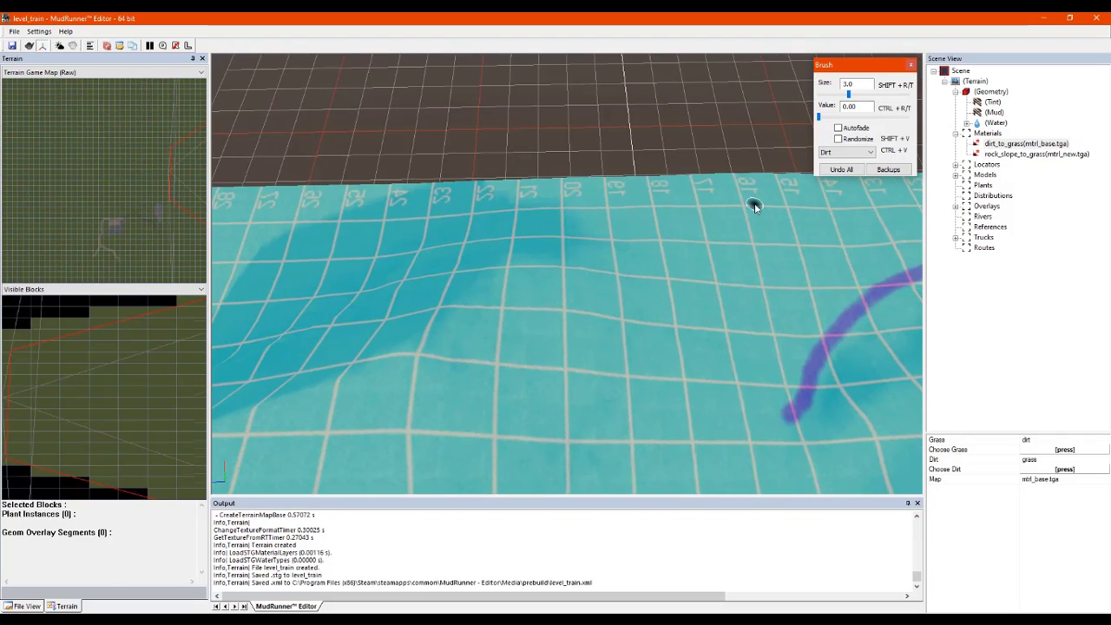
left_click_drag(856, 304, 691, 308)
left_click_drag(872, 293, 749, 308)
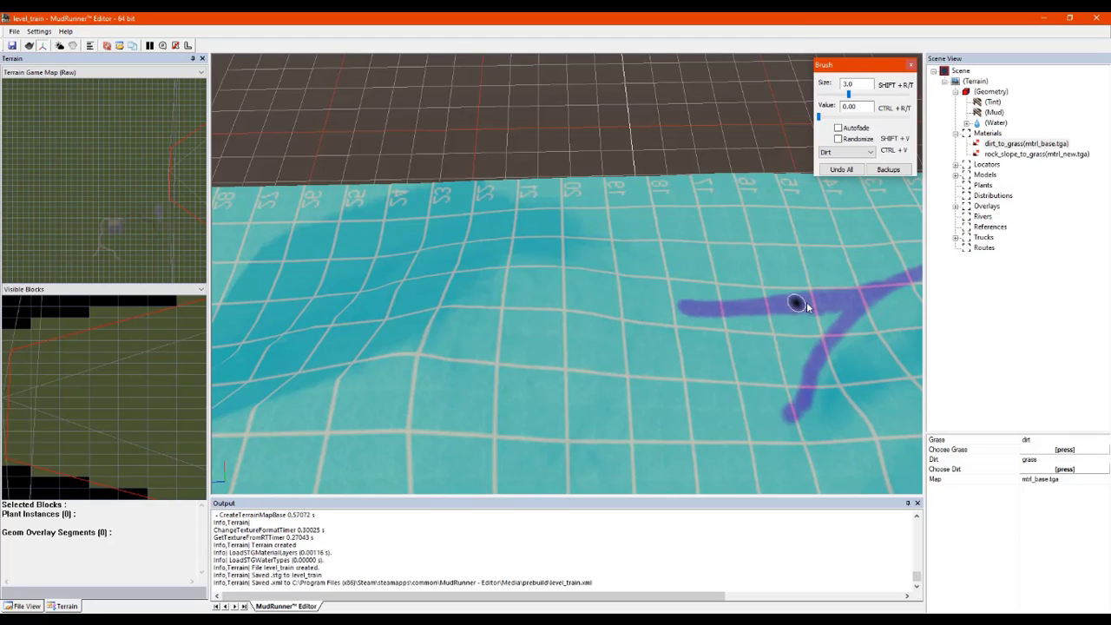
left_click_drag(685, 311, 604, 240)
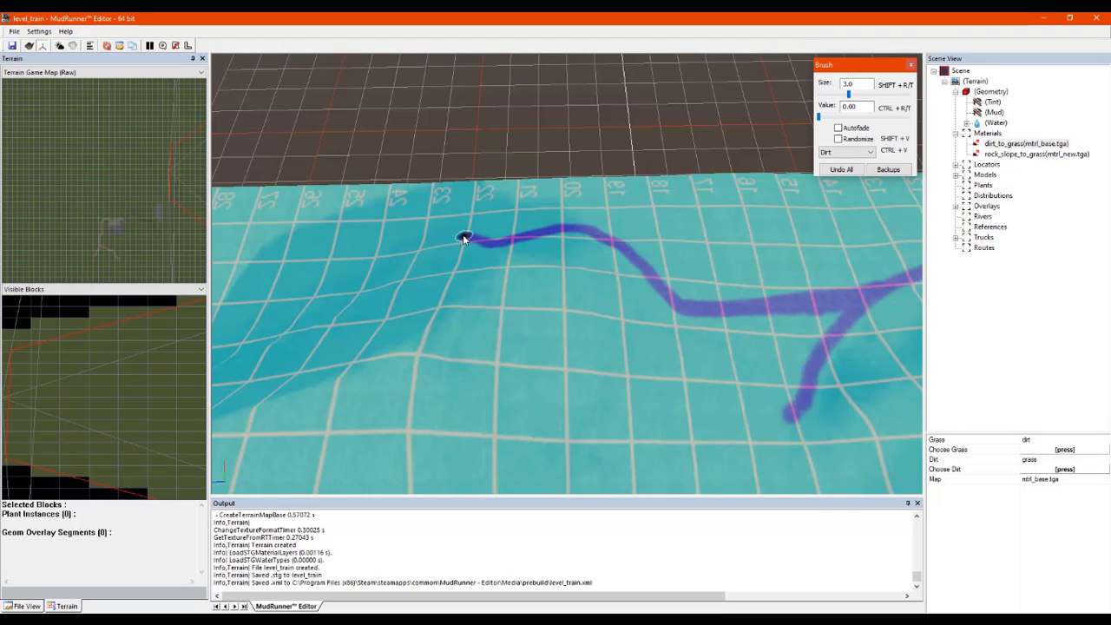
Step: Continue the dirt branch along the foot of the steep hill near the map edge
middle_click_drag(450, 243, 543, 198)
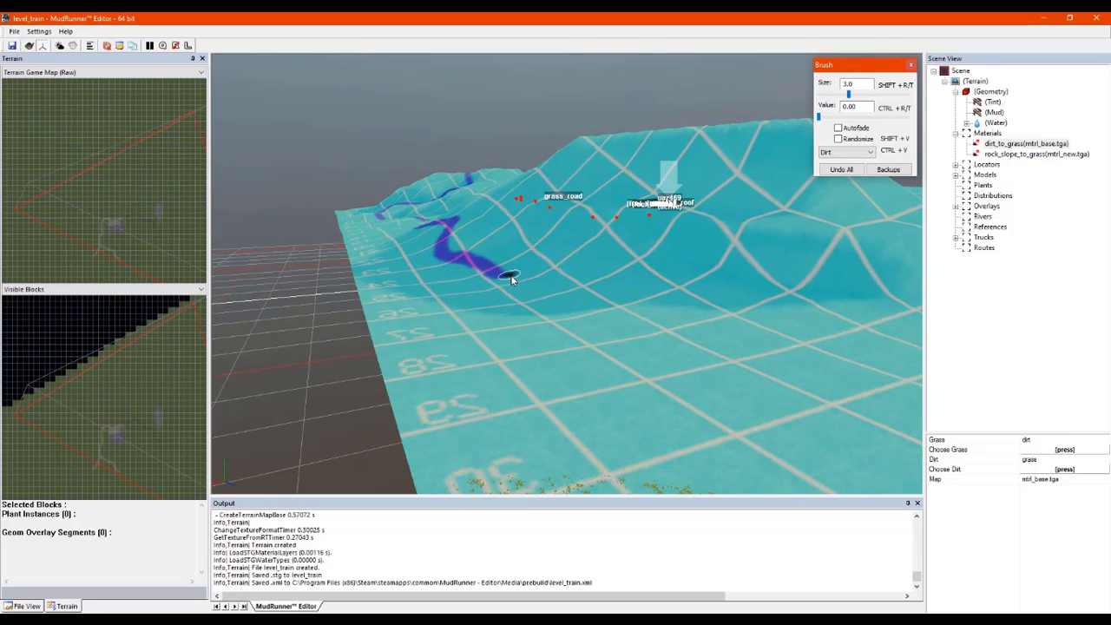
mouse_move(590, 289)
middle_mouse_down()
mouse_move(638, 298)
mouse_move(675, 278)
mouse_move(634, 300)
mouse_move(588, 280)
mouse_move(466, 310)
middle_mouse_up()
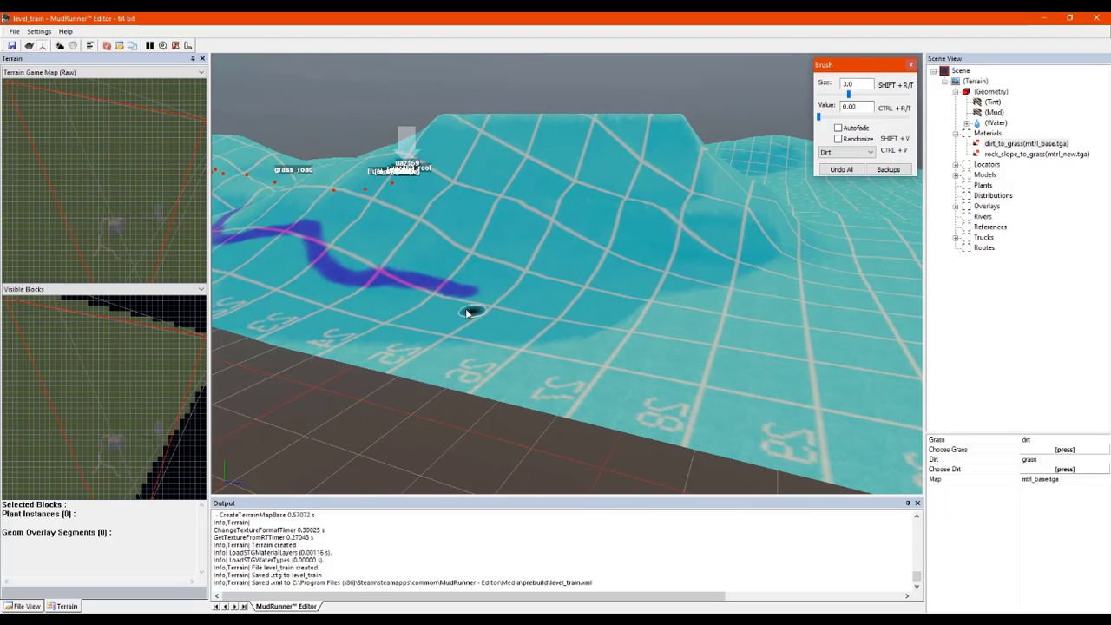
mouse_move(473, 303)
left_mouse_down()
mouse_move(642, 354)
mouse_move(788, 364)
mouse_move(889, 321)
mouse_move(899, 261)
left_mouse_up()
Step: Continue the dirt road around the end of the steep hill and across the open ground to the garage yard
scroll(898, 252, "down", 5)
mouse_move(891, 236)
middle_mouse_down()
mouse_move(660, 264)
mouse_move(689, 296)
middle_mouse_up()
scroll(661, 264, "up", 5)
left_click_drag(708, 276, 734, 239)
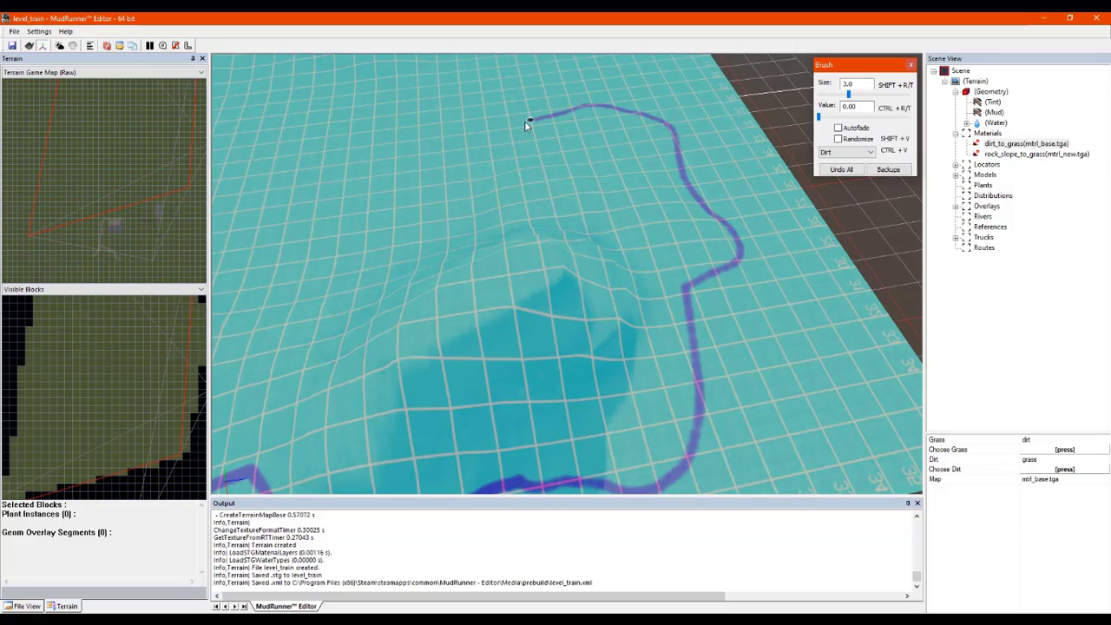
mouse_move(329, 192)
middle_mouse_down()
mouse_move(448, 200)
mouse_move(511, 186)
middle_mouse_up()
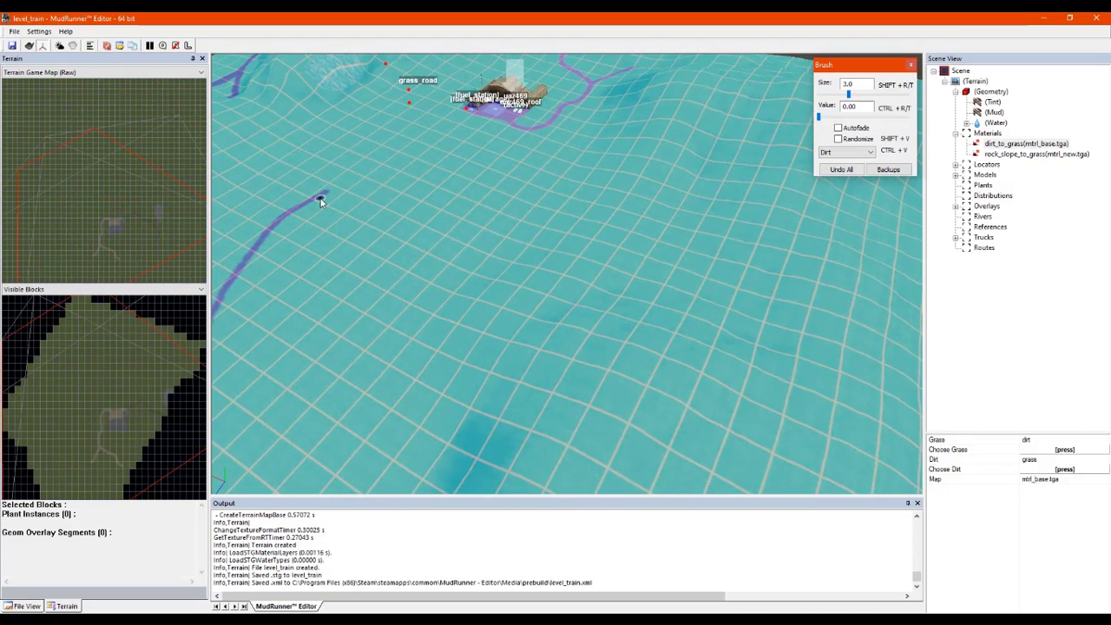
left_click_drag(320, 201, 334, 193)
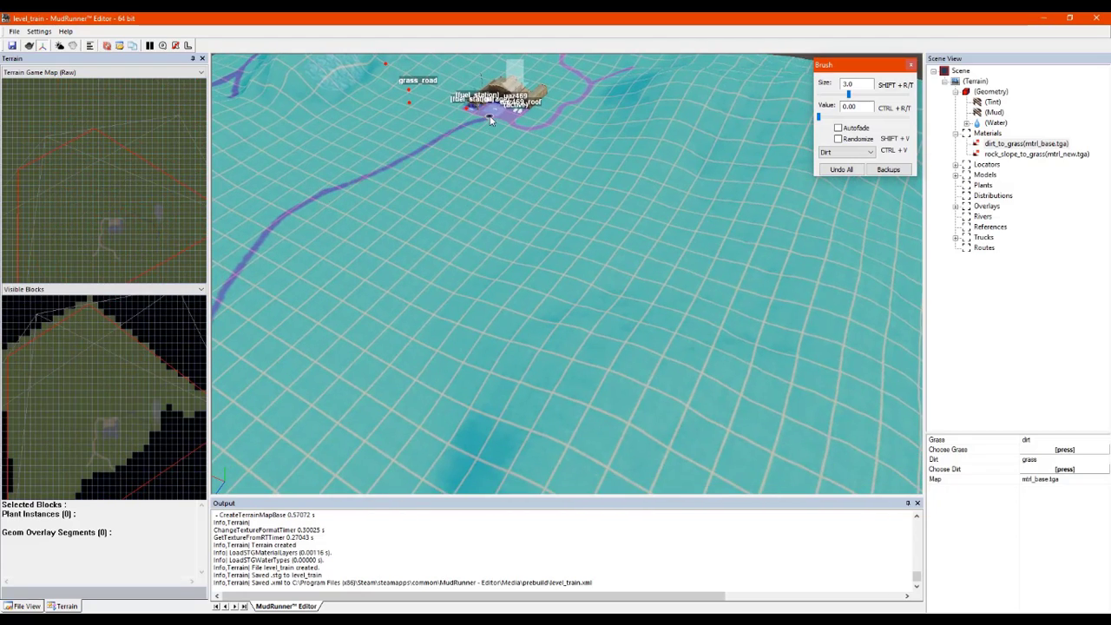
Step: Extend the dead-end dirt spur along the inland side of the steep hill
middle_click_drag(359, 193, 412, 202)
scroll(436, 215, "down", 8)
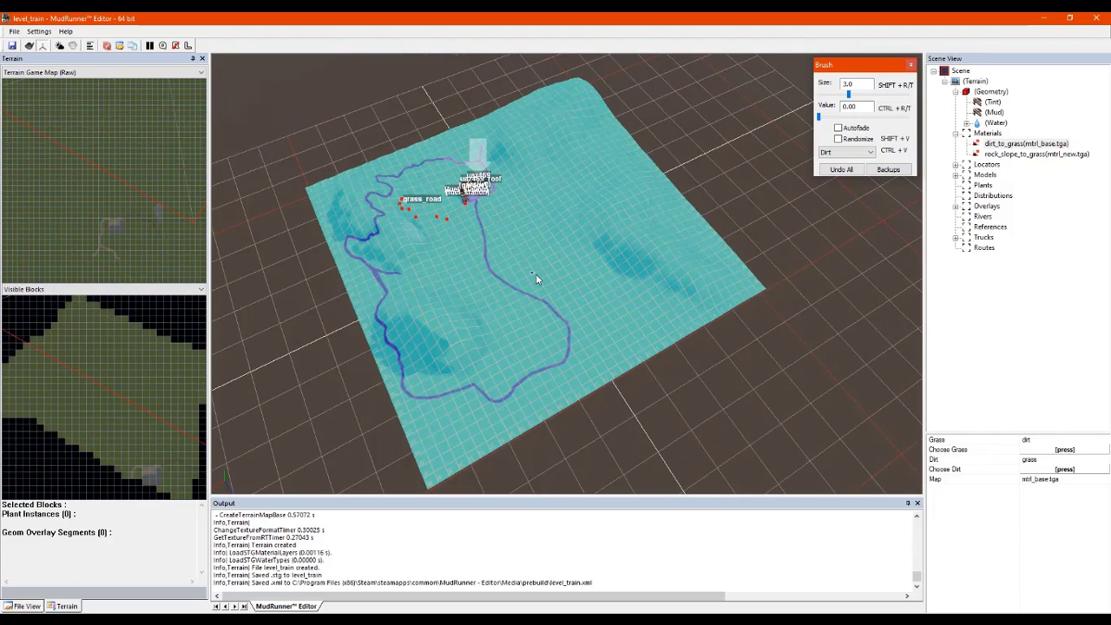
scroll(437, 293, "up", 5)
scroll(436, 295, "up", 3)
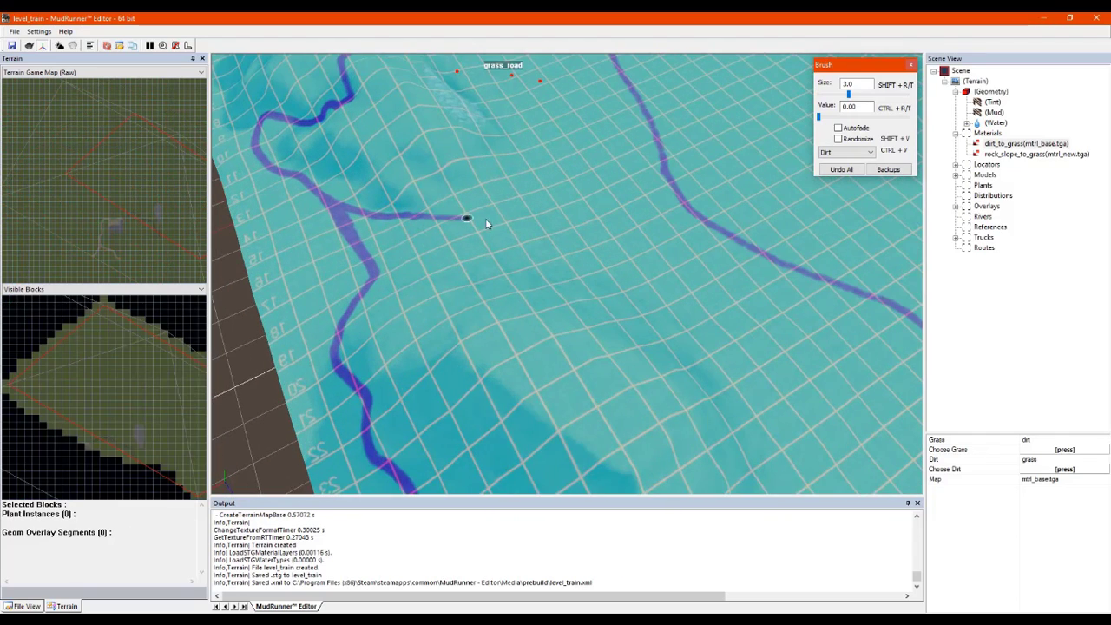
left_click_drag(684, 316, 730, 385)
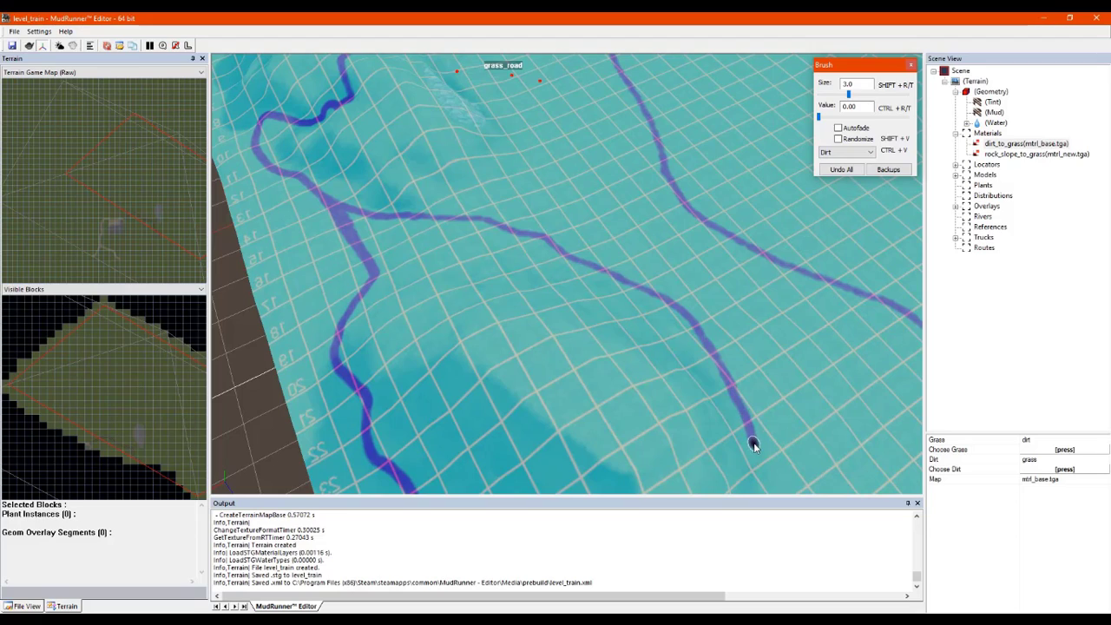
Step: Curve the extended spur around the hill's foot and fork it into two links joining the loop road
scroll(753, 441, "down", 6)
scroll(641, 345, "up", 7)
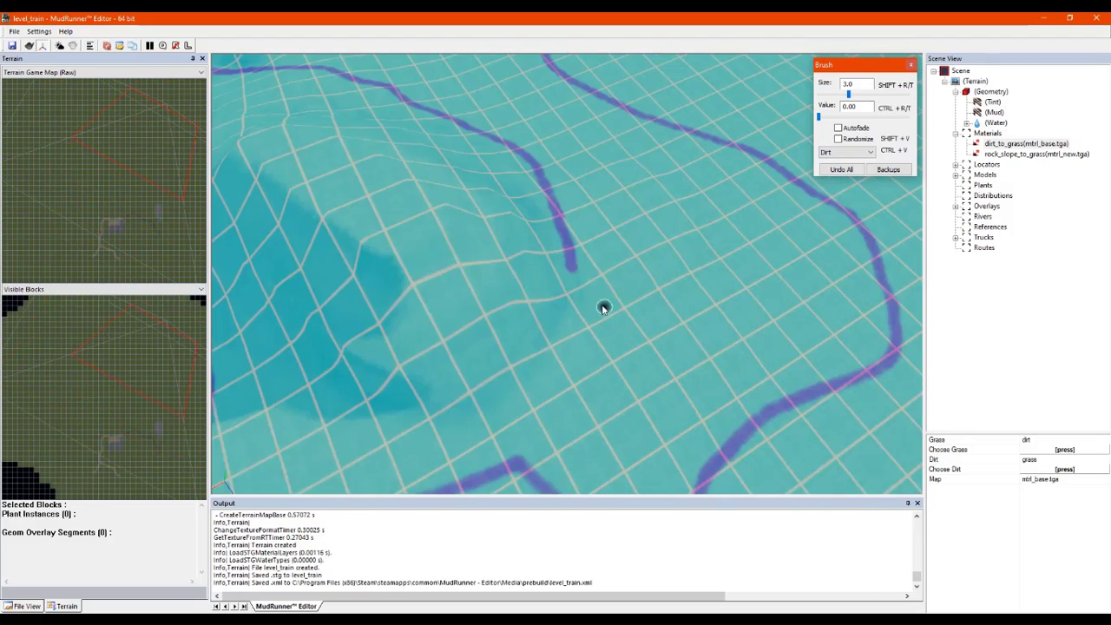
mouse_move(568, 266)
left_mouse_down()
mouse_move(610, 315)
mouse_move(695, 310)
mouse_move(727, 246)
mouse_move(786, 206)
left_mouse_up()
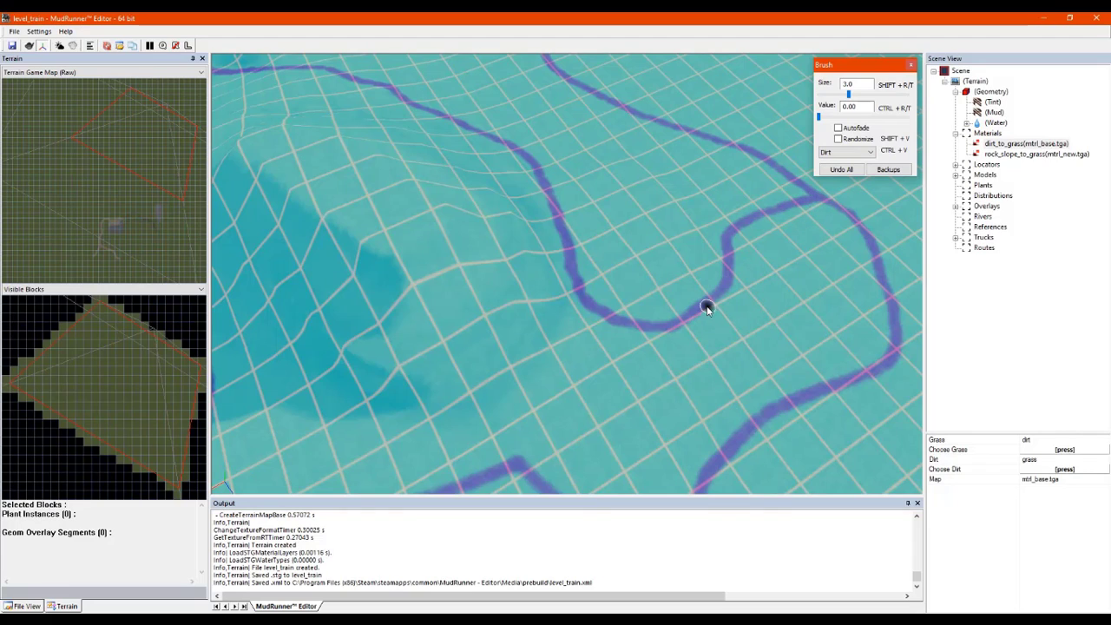
scroll(789, 382, "down", 8)
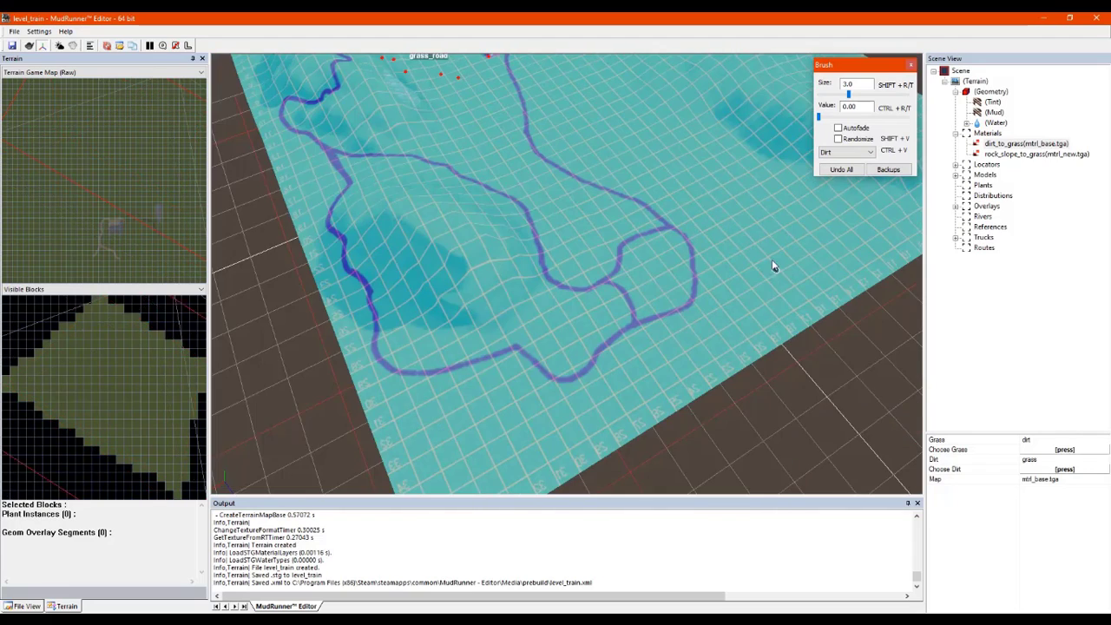
Step: Paint a branch off the garage road across the open ground, bending it before the dark hollow toward the far hills
scroll(733, 213, "down", 1)
scroll(615, 242, "up", 8)
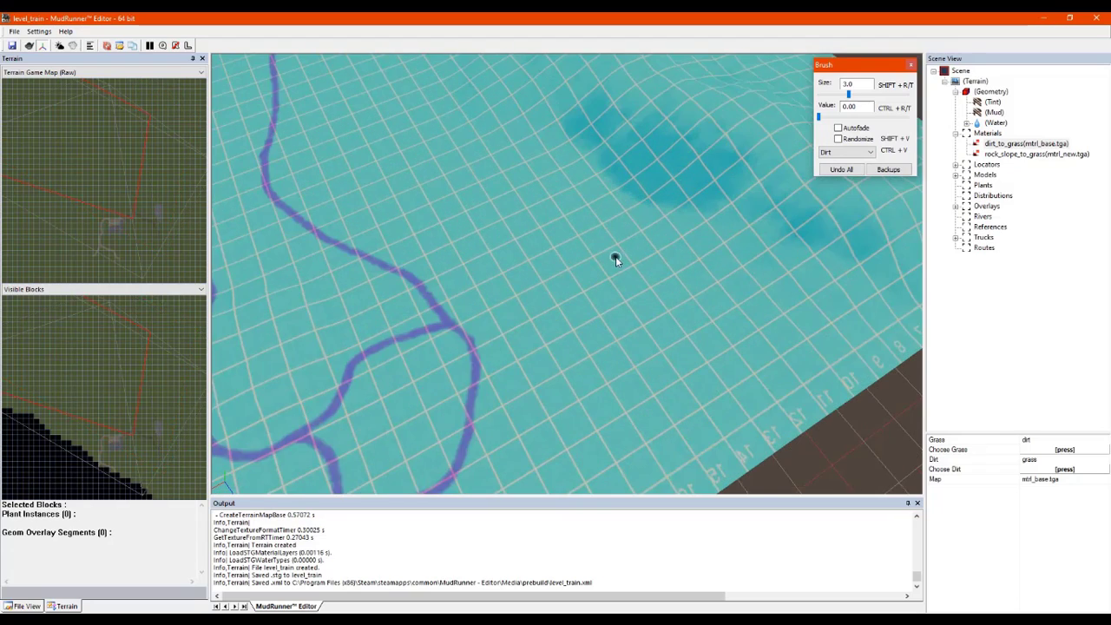
scroll(617, 257, "down", 8)
scroll(524, 233, "up", 3)
scroll(526, 213, "down", 2)
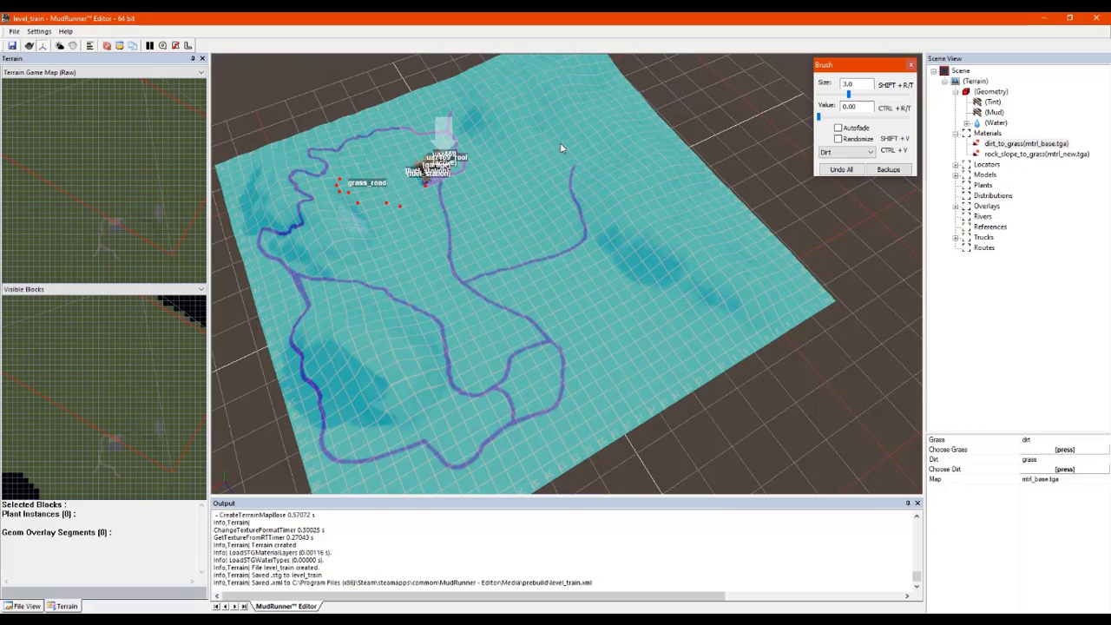
Step: Continue the new dirt branch up over the hills and curve it around toward the map edge
scroll(577, 172, "up", 5)
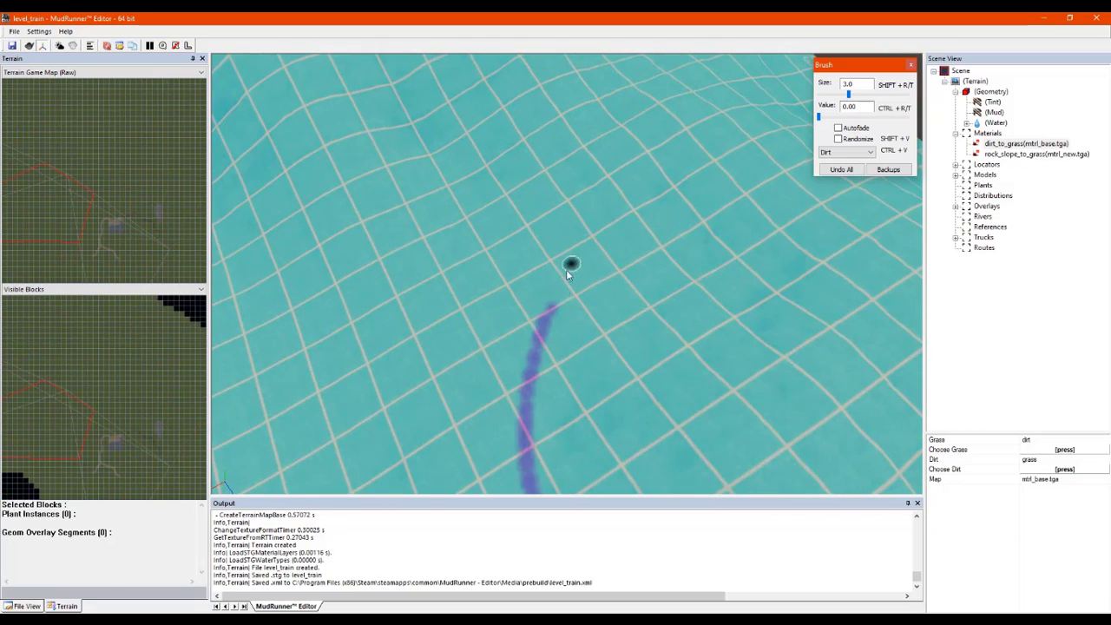
mouse_move(491, 188)
left_mouse_down()
mouse_move(558, 106)
mouse_move(622, 65)
left_mouse_up()
scroll(700, 66, "down", 3)
scroll(700, 66, "up", 3)
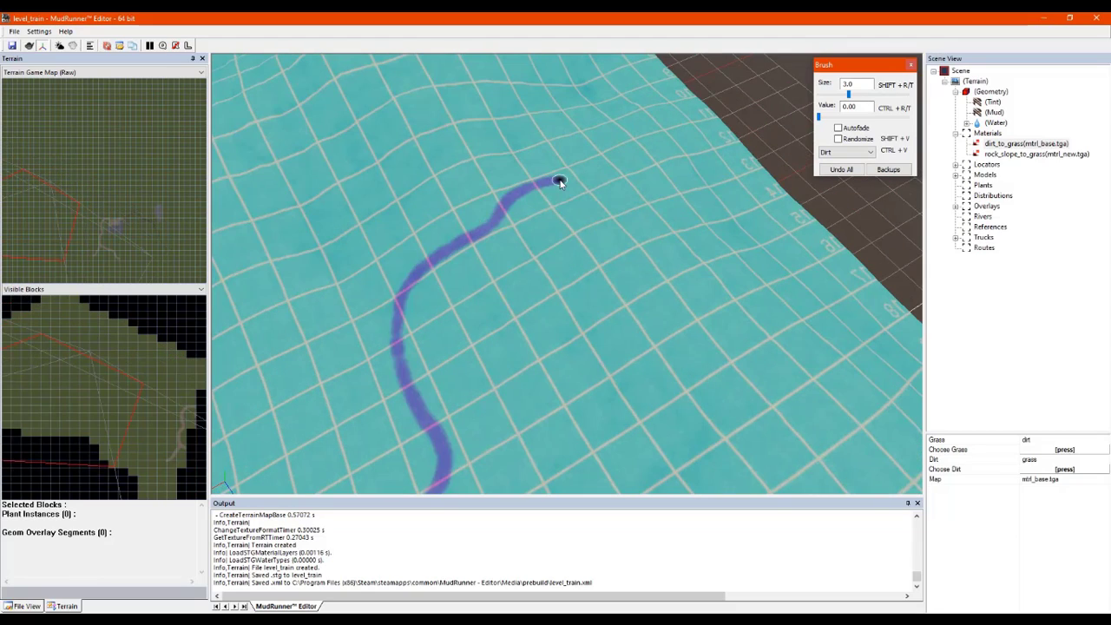
left_click_drag(559, 182, 653, 201)
left_click_drag(796, 260, 834, 321)
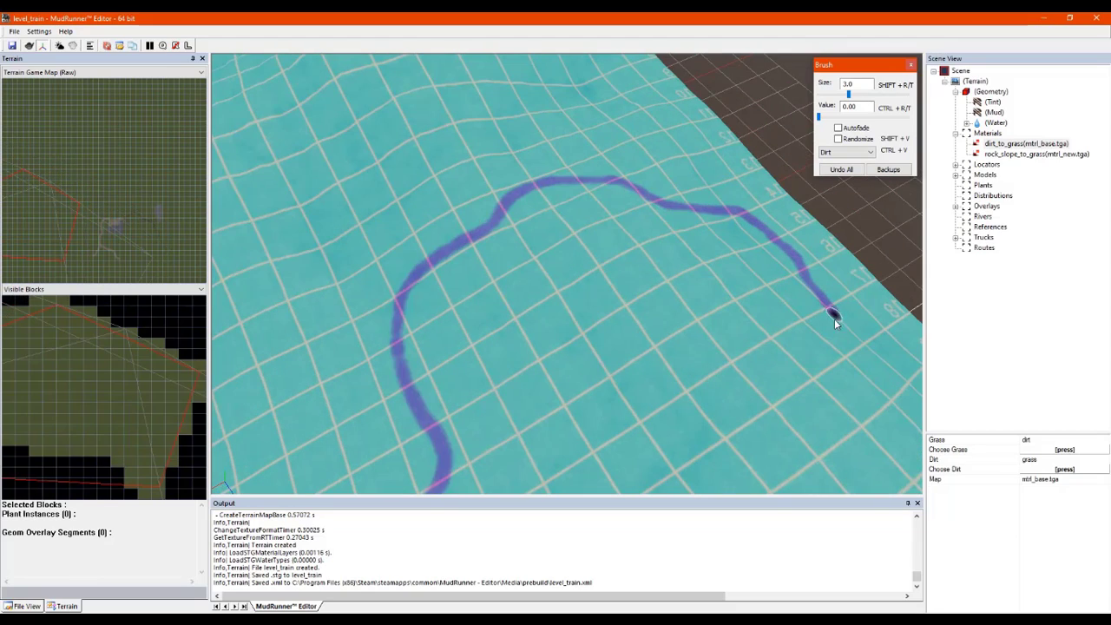
Step: Continue the dirt road along the map edge and around the map corner beyond the dark hollow
middle_click_drag(833, 425, 815, 409)
middle_click_drag(577, 334, 518, 290)
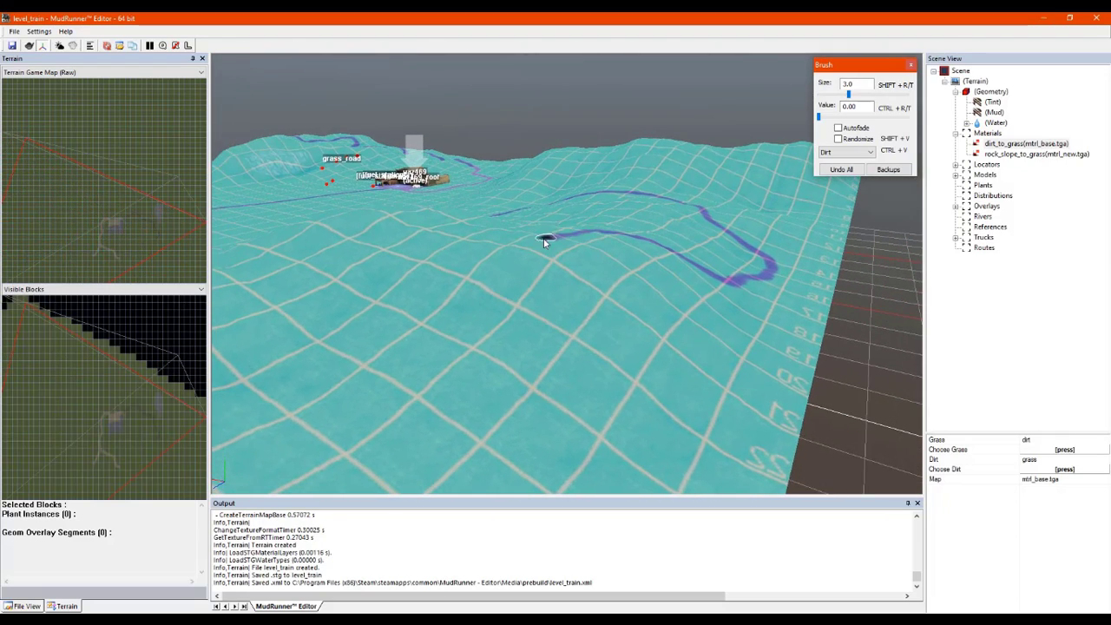
mouse_move(447, 254)
left_mouse_down()
mouse_move(385, 280)
mouse_move(328, 323)
mouse_move(303, 380)
mouse_move(349, 425)
left_mouse_up()
scroll(351, 424, "down", 3)
middle_click_drag(360, 324, 480, 360)
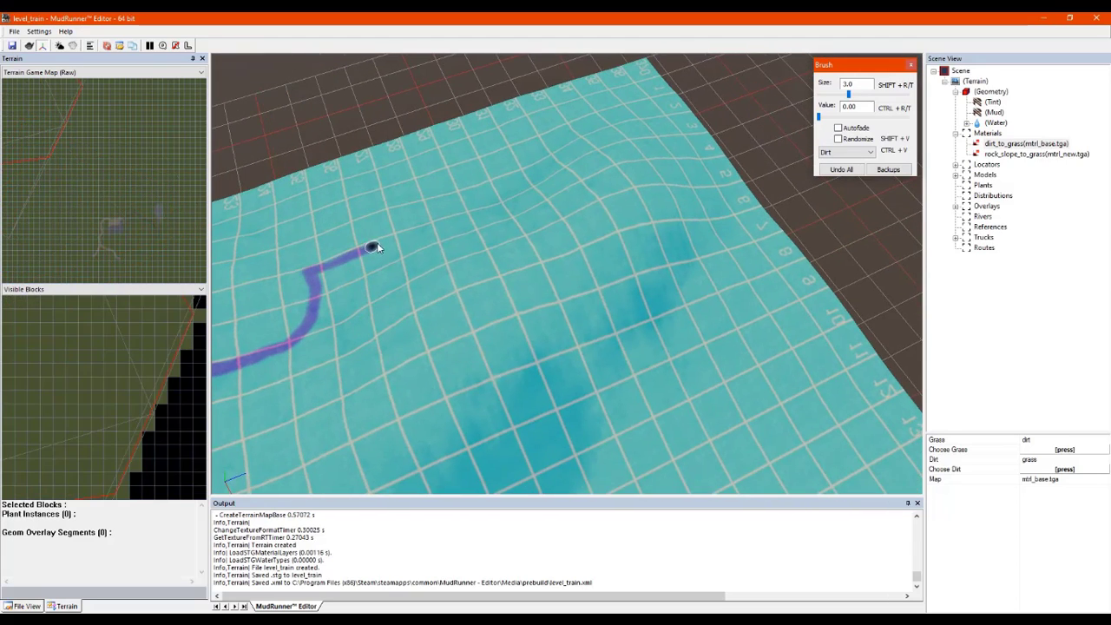
left_click_drag(374, 247, 475, 184)
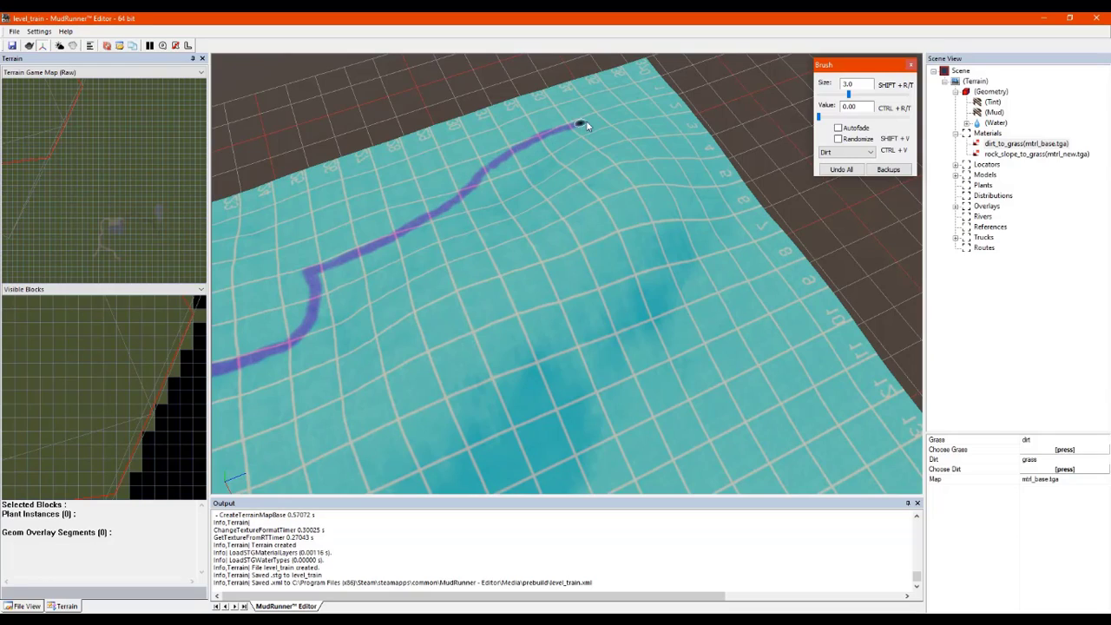
left_click_drag(747, 282, 724, 347)
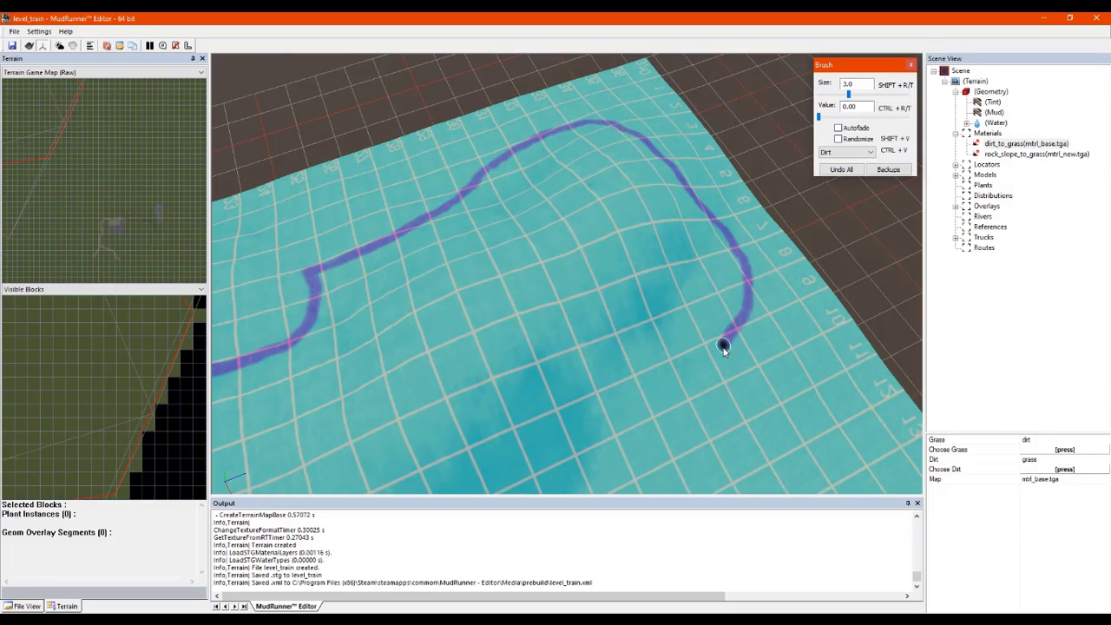
Step: Lead the edge road back to the loop road's fork, and paint a second link between the loop road and the edge road
middle_click_drag(681, 446, 669, 428)
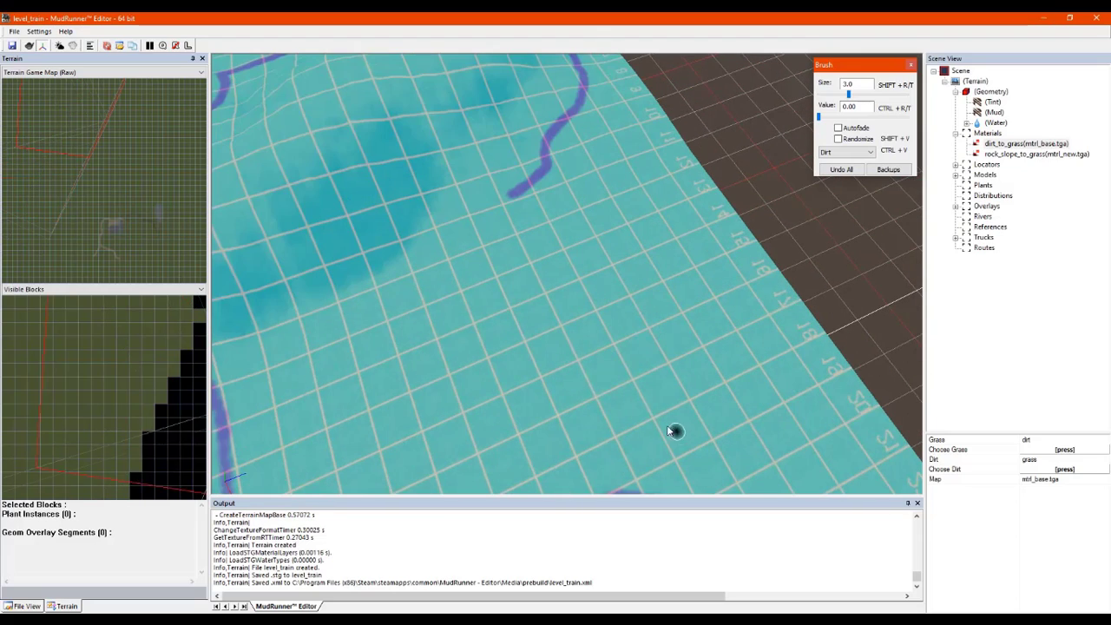
middle_click_drag(560, 278, 488, 282)
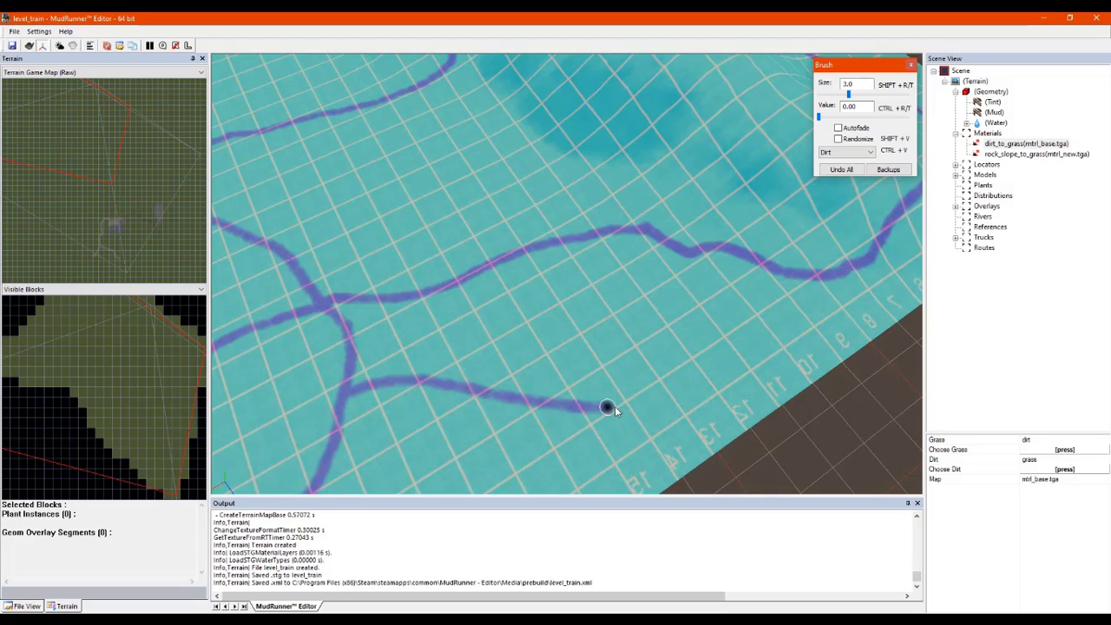
scroll(625, 263, "down", 6)
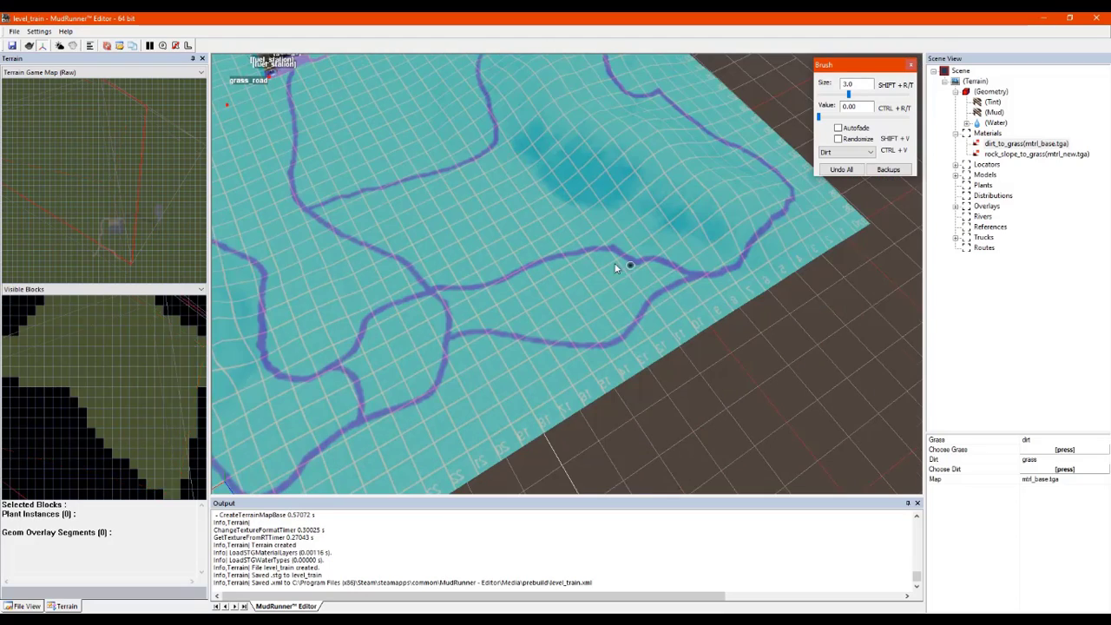
Step: Paint a dirt cross link beside the dark hollow, connecting the road below it to the branch leading to the far hills
scroll(501, 240, "up", 5)
scroll(506, 187, "down", 2)
scroll(505, 186, "up", 2)
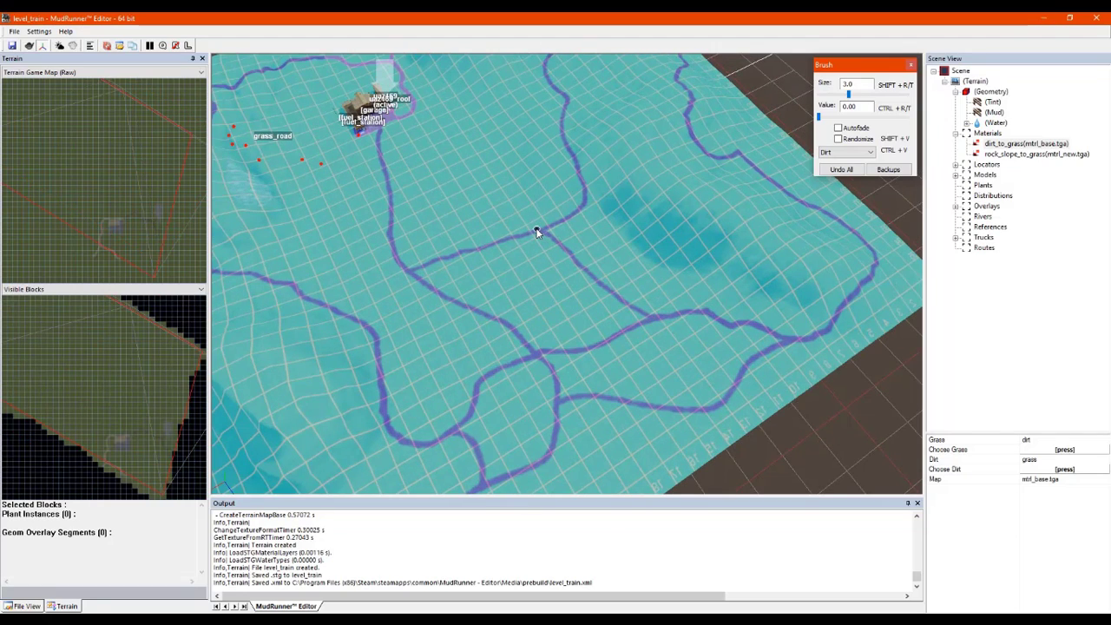
Step: Connect the far hill road to the junction behind the garage, and paint an inner dirt road across the hill loop
scroll(472, 95, "up", 5)
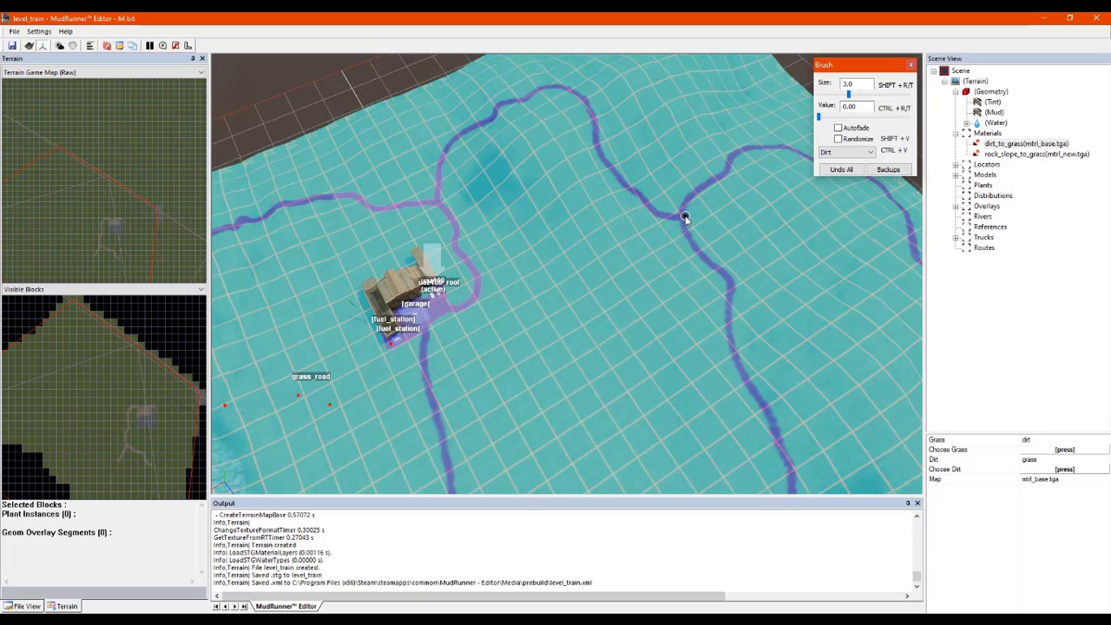
scroll(679, 273, "down", 1)
scroll(677, 275, "up", 3)
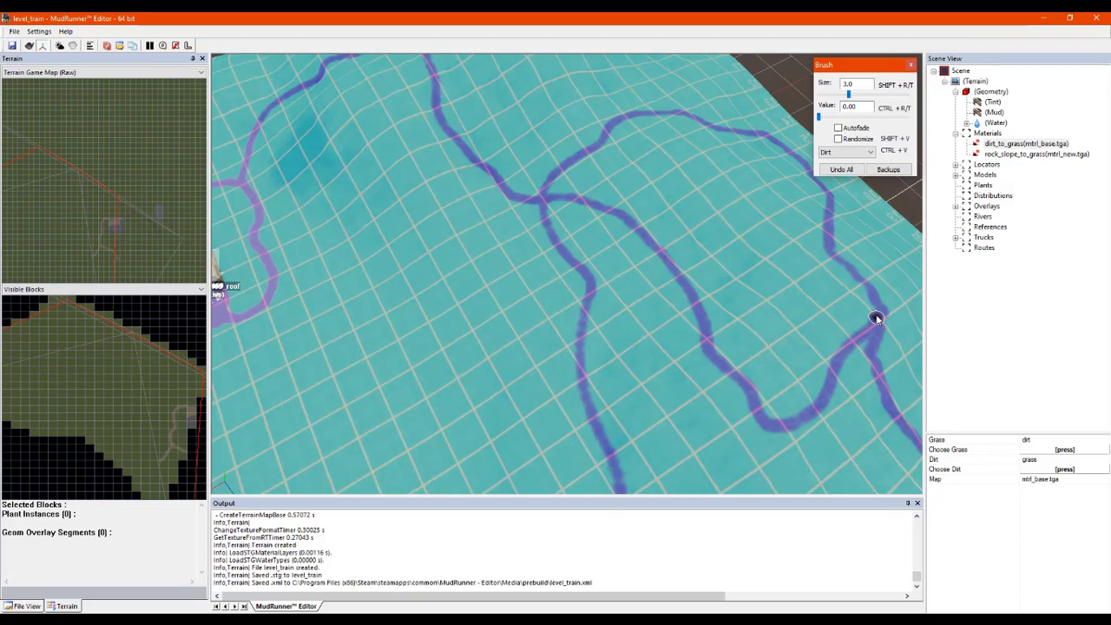
Step: Paint a curved dirt link from the road just below the garage to the bend of the hill road
scroll(781, 362, "down", 3)
scroll(545, 379, "up", 3)
scroll(478, 257, "down", 6)
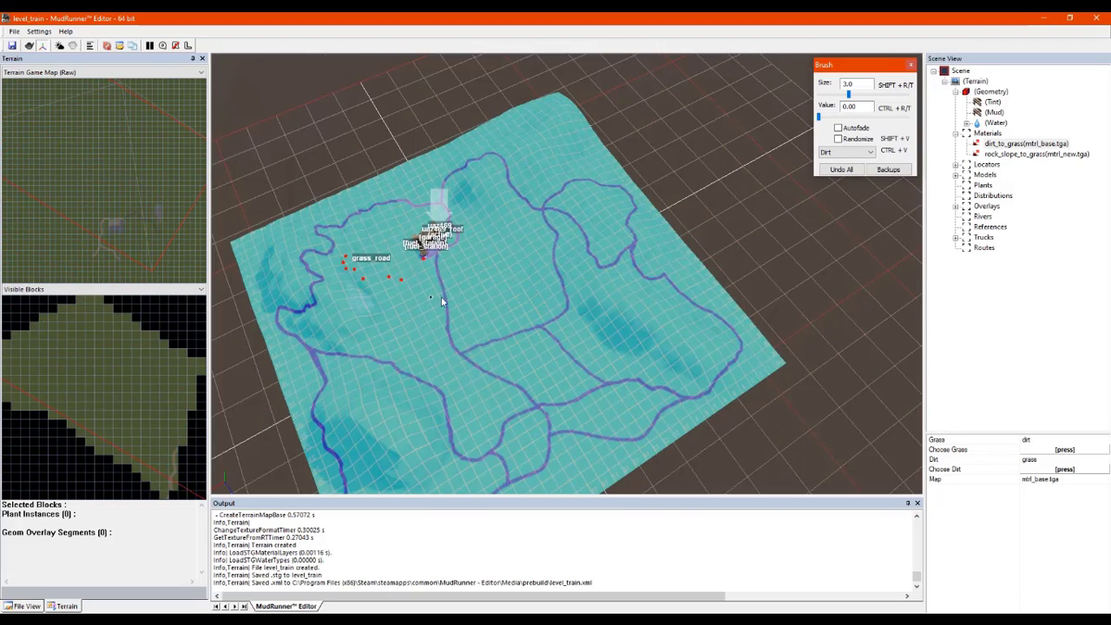
scroll(440, 300, "up", 5)
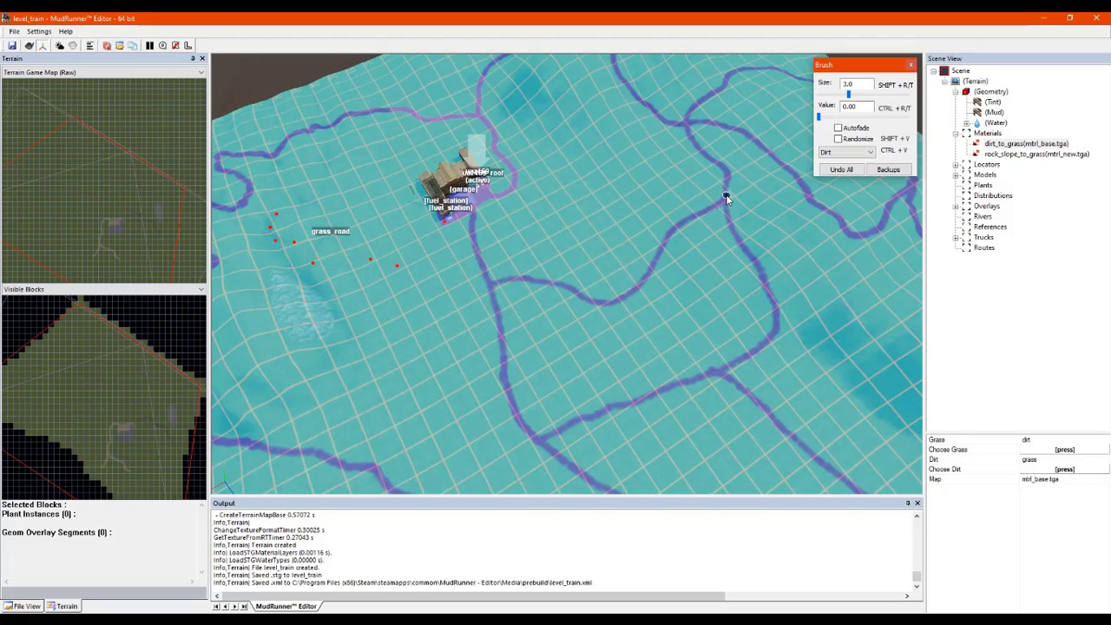
Step: Rebuild the terrain with the newly painted dirt roads
key("ctrl+b")
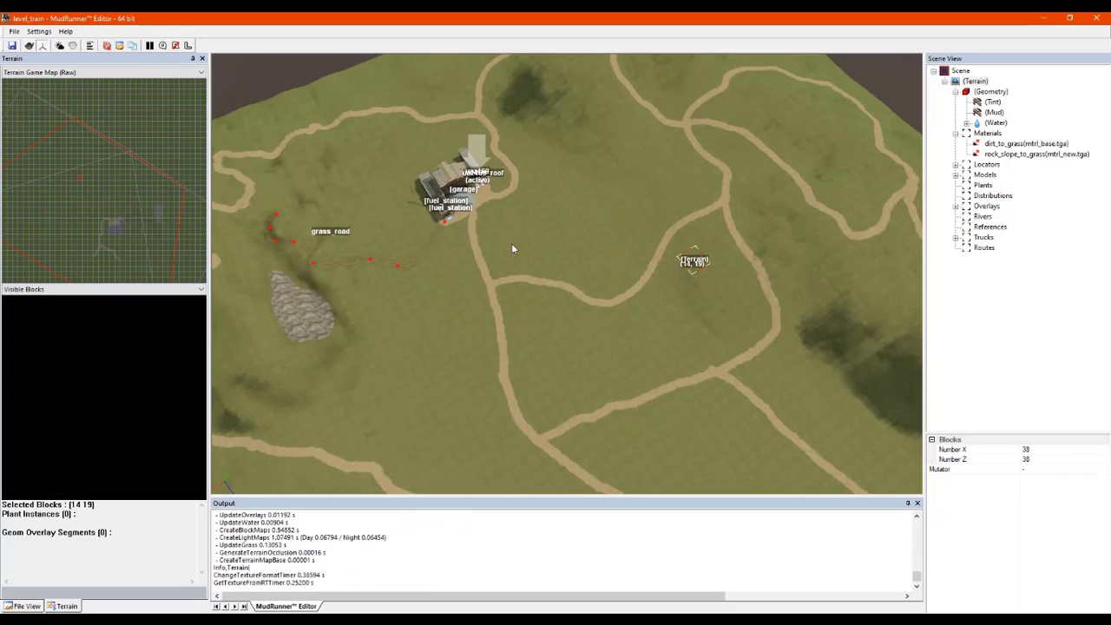
middle_click_drag(513, 247, 483, 238)
right_click(482, 235)
left_click(547, 241)
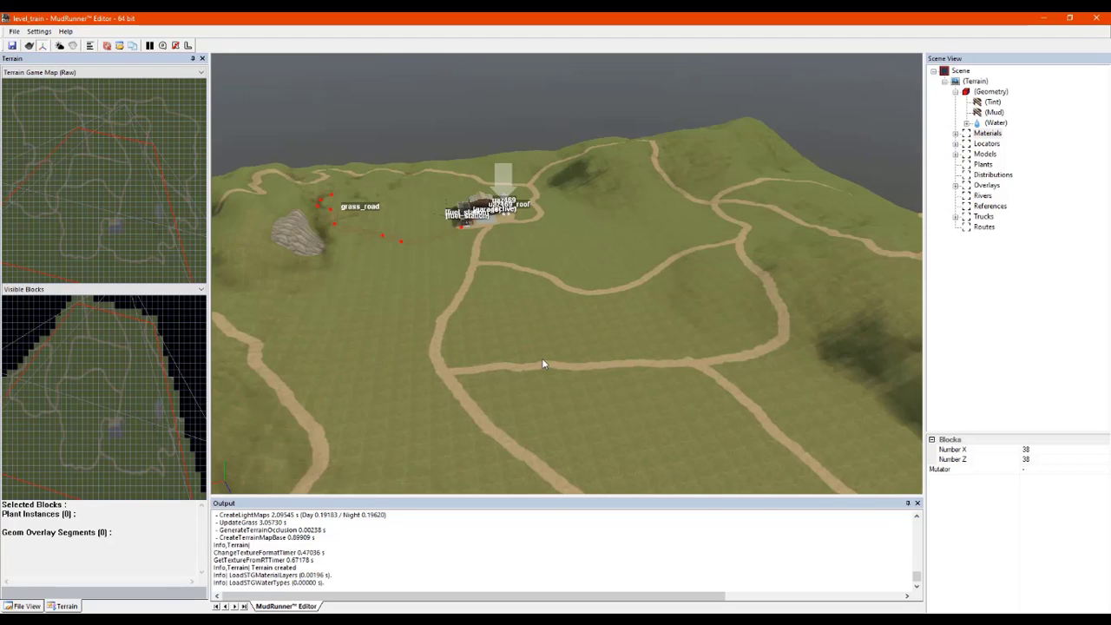
Step: Examine the rebuilt road network from above and up close, around the garage and toward the grass_road overlay
middle_click_drag(542, 359, 589, 373)
scroll(589, 373, "down", 5)
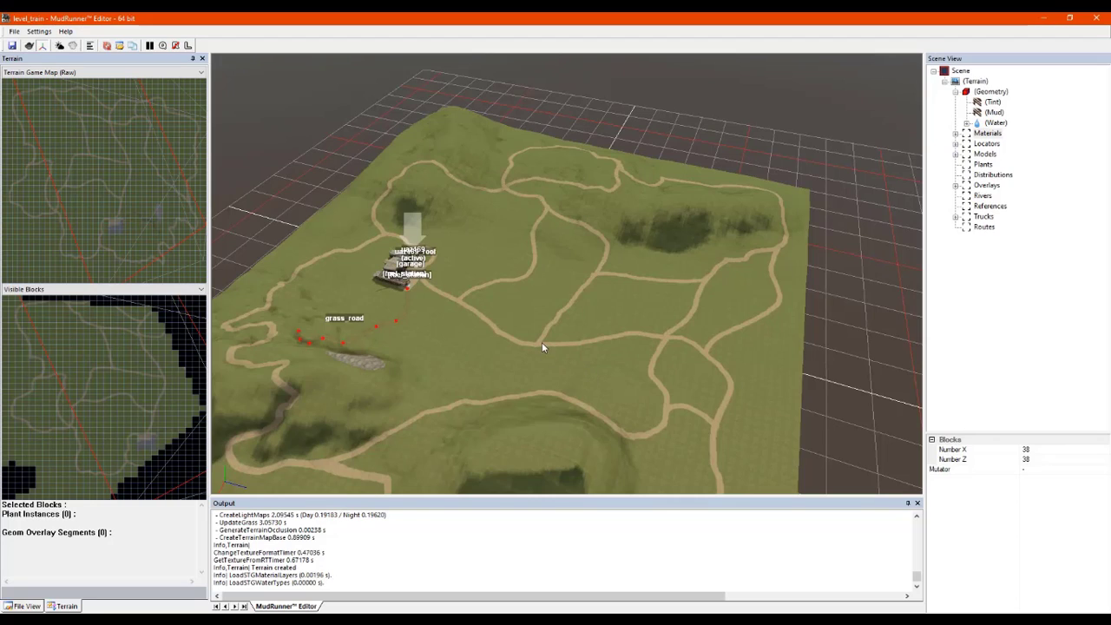
middle_click_drag(541, 343, 519, 334)
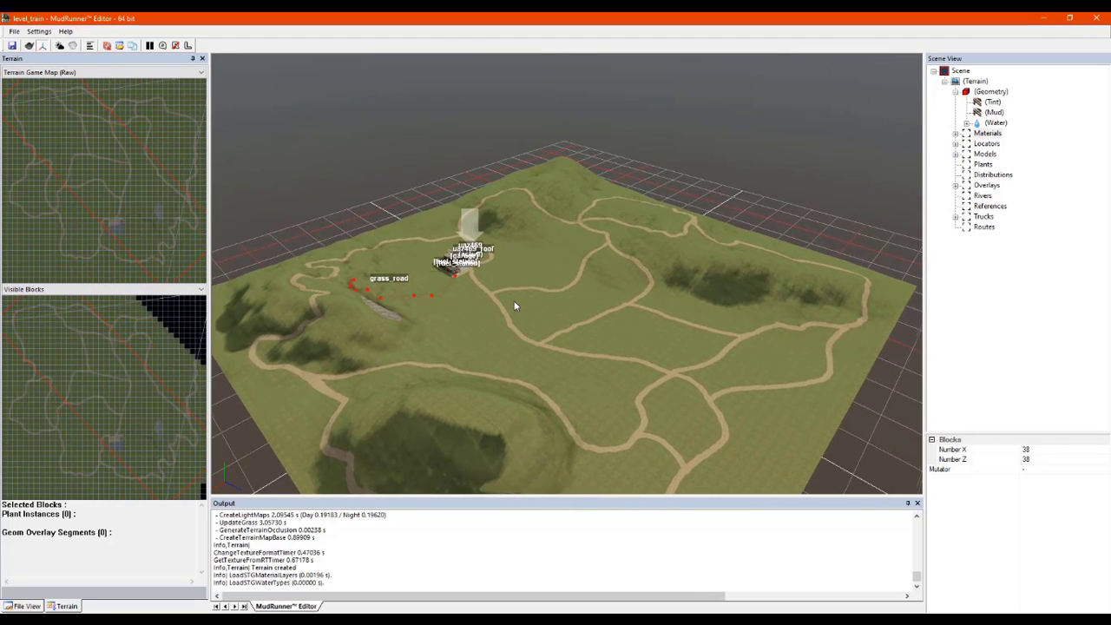
middle_click_drag(512, 310, 485, 332)
scroll(502, 270, "up", 10)
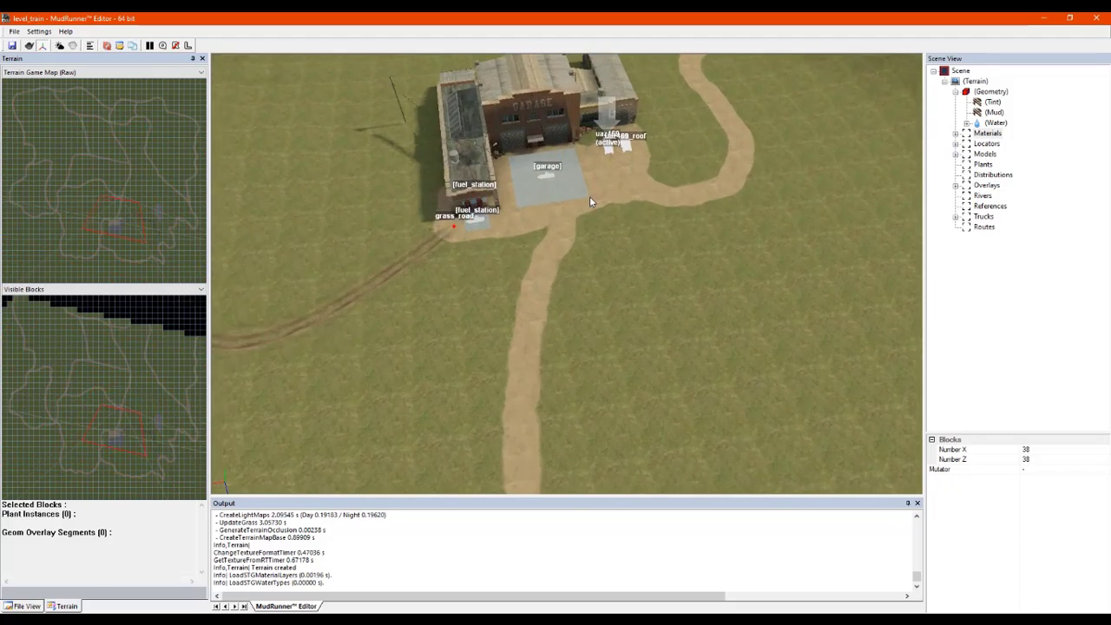
middle_click_drag(594, 208, 622, 209)
scroll(621, 209, "down", 6)
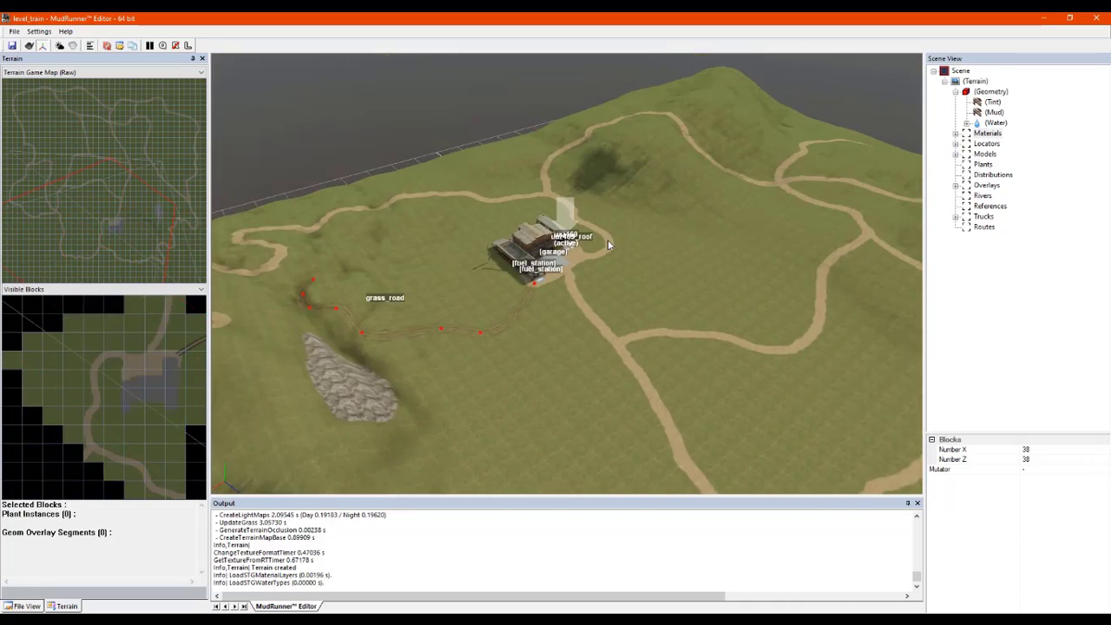
scroll(663, 352, "up", 4)
scroll(563, 367, "up", 5)
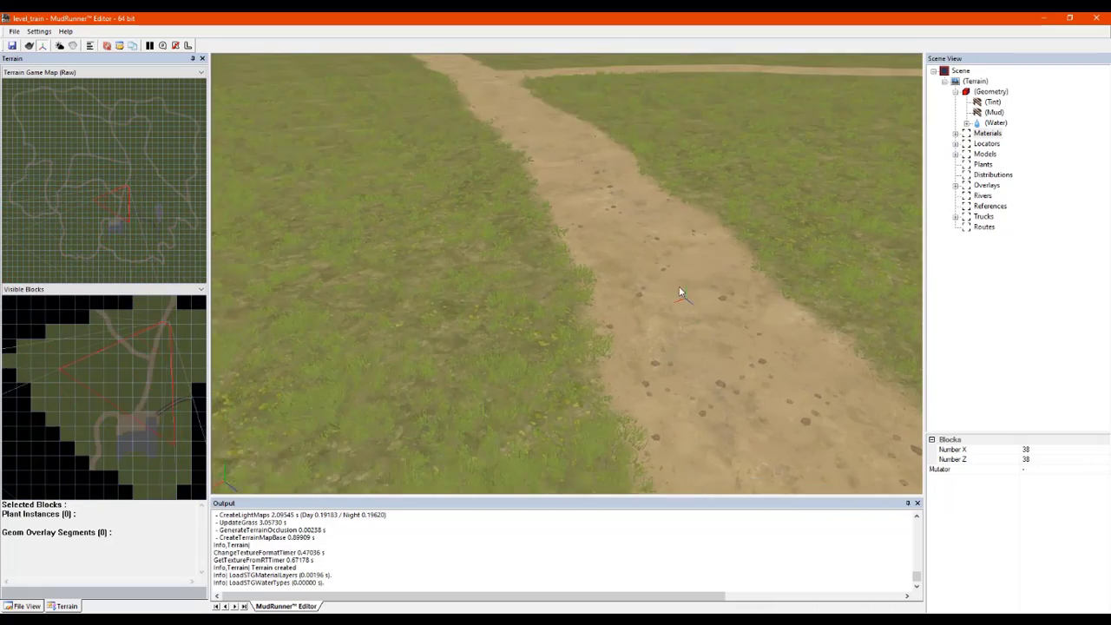
middle_click_drag(679, 290, 617, 272)
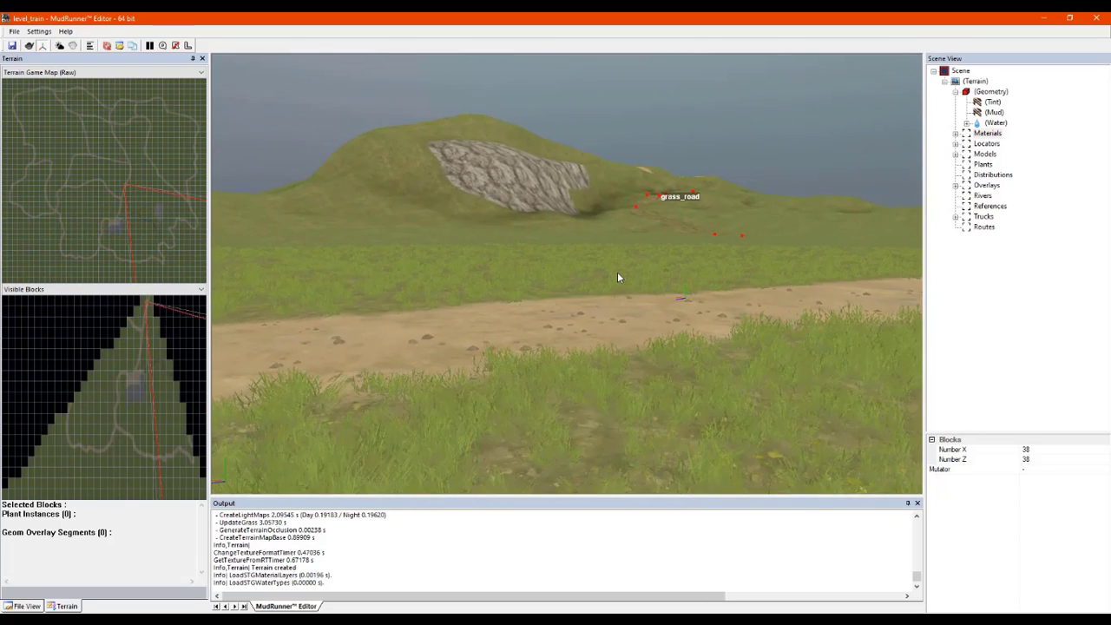
scroll(616, 277, "up", 5)
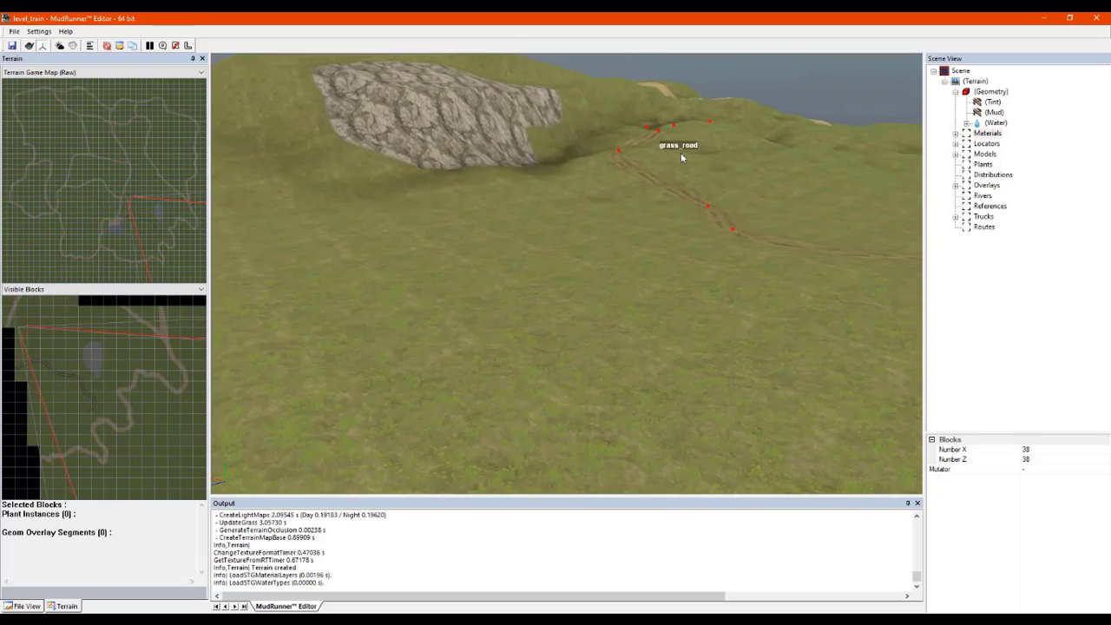
Step: Examine the painted roads between the garage and the far hills, from above and at a low angle
middle_click_drag(425, 296, 645, 411)
scroll(645, 411, "down", 6)
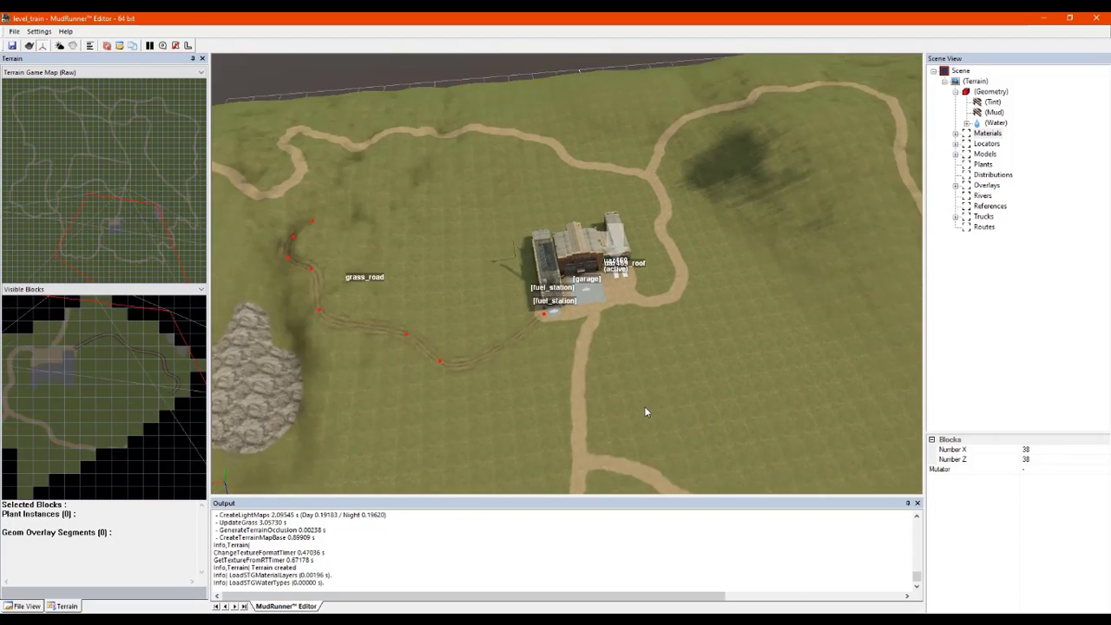
scroll(627, 407, "up", 3)
scroll(627, 409, "down", 6)
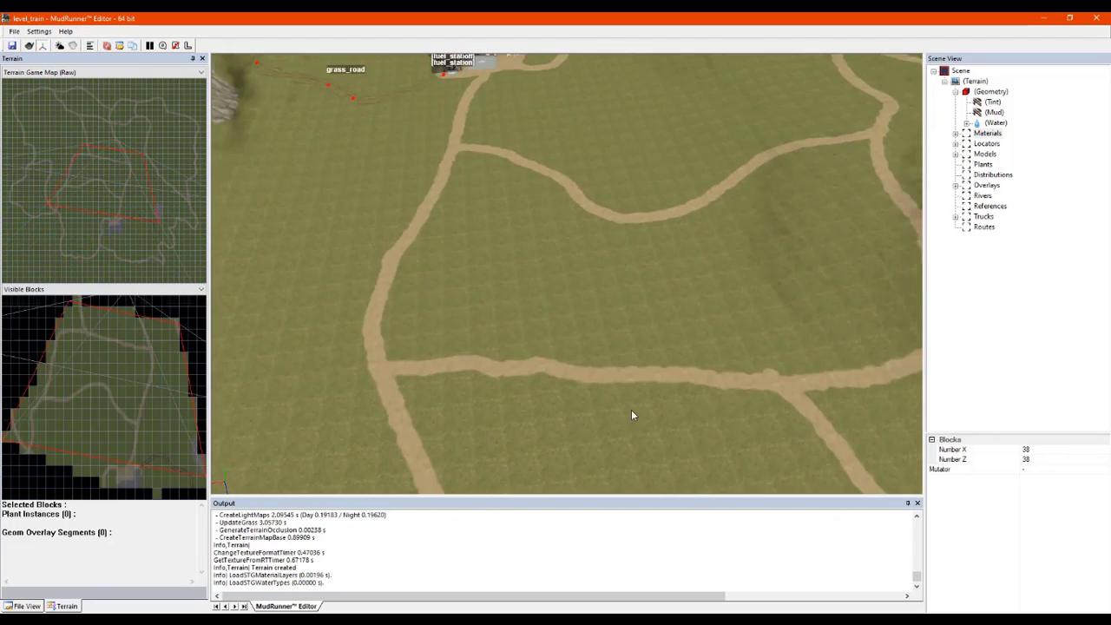
scroll(493, 390, "up", 4)
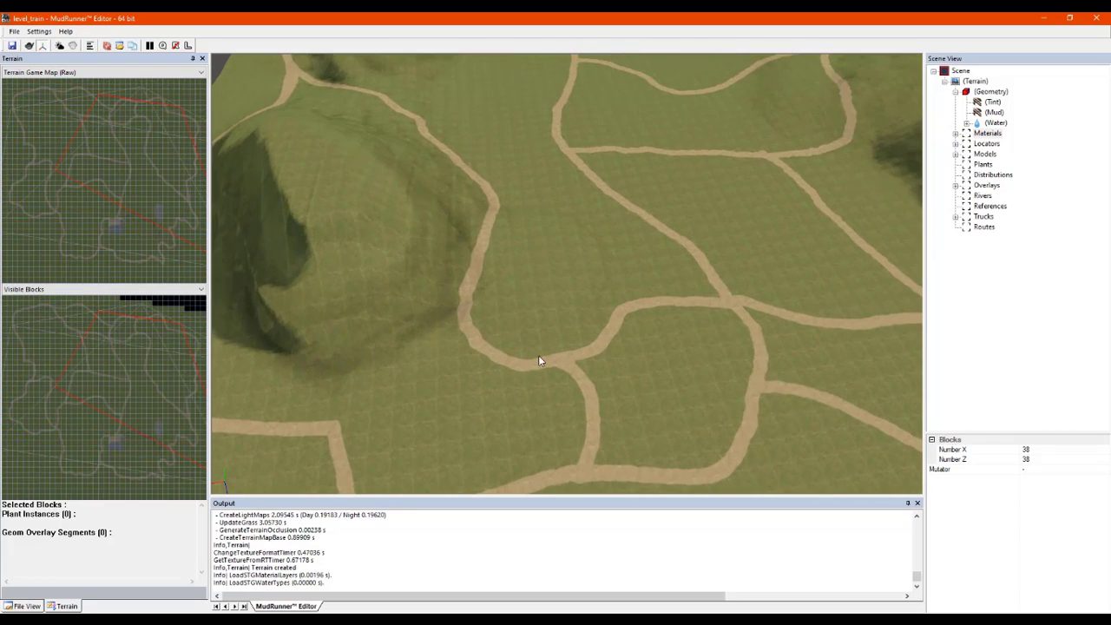
middle_click_drag(539, 356, 553, 285)
scroll(555, 289, "down", 4)
scroll(643, 179, "up", 6)
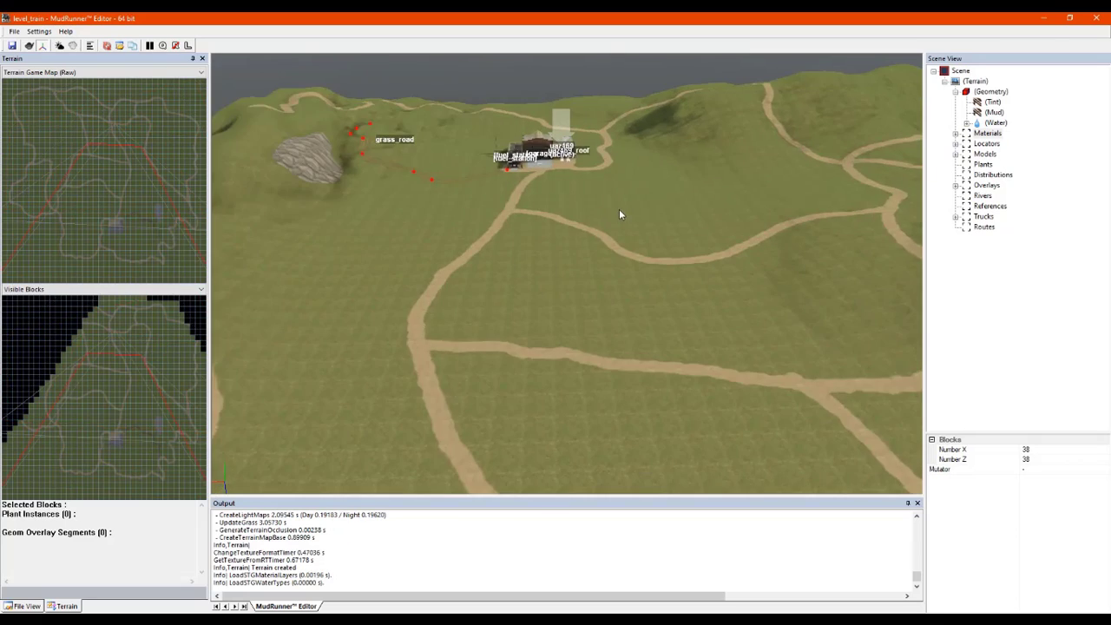
Step: Examine the roads around the garage and the open grass field stretching toward the hill loop
mouse_move(539, 189)
middle_mouse_down()
mouse_move(536, 215)
mouse_move(688, 314)
mouse_move(723, 299)
mouse_move(732, 276)
mouse_move(802, 288)
mouse_move(831, 269)
mouse_move(800, 286)
mouse_move(767, 285)
middle_mouse_up()
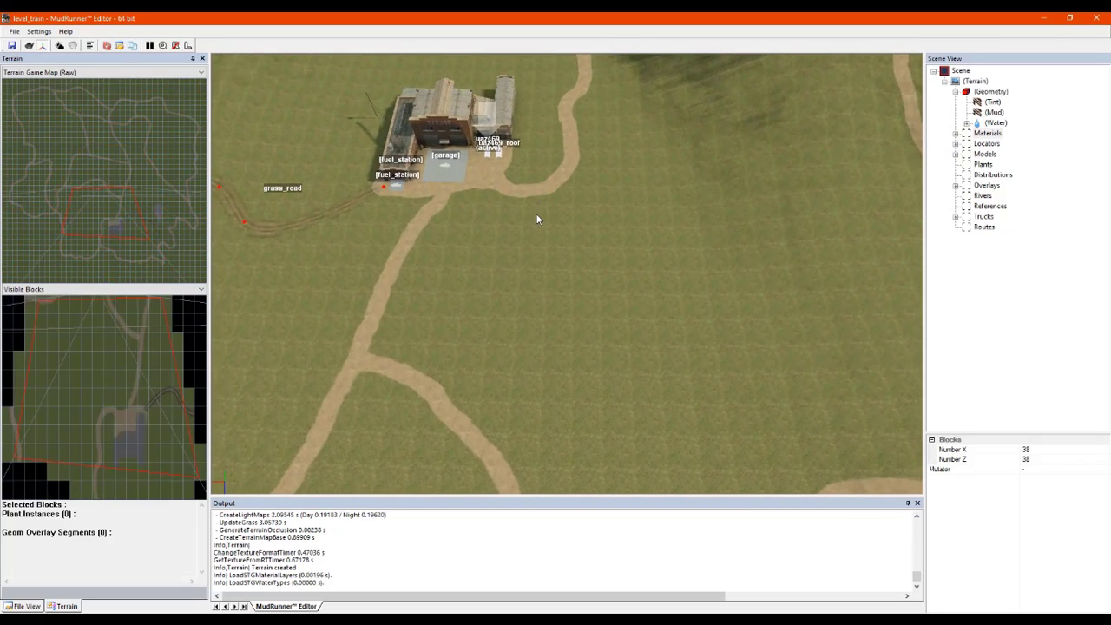
scroll(537, 219, "down", 5)
scroll(538, 219, "up", 5)
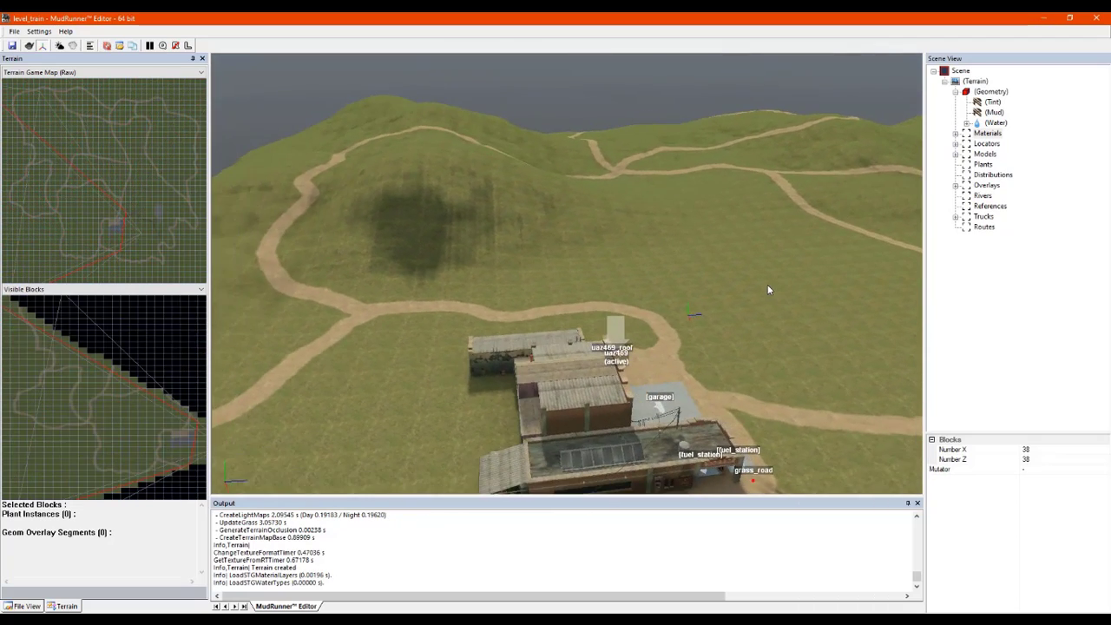
scroll(768, 284, "down", 5)
scroll(767, 272, "up", 3)
middle_click_drag(587, 285, 601, 292)
scroll(459, 314, "up", 3)
middle_click_drag(461, 314, 716, 292)
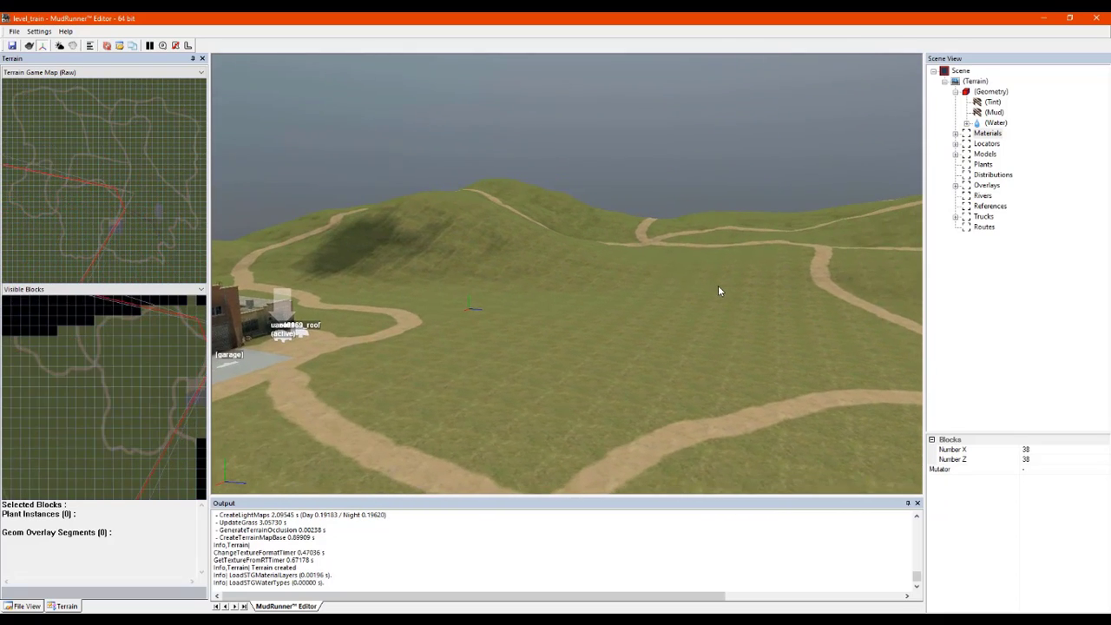
middle_click_drag(536, 325, 754, 292)
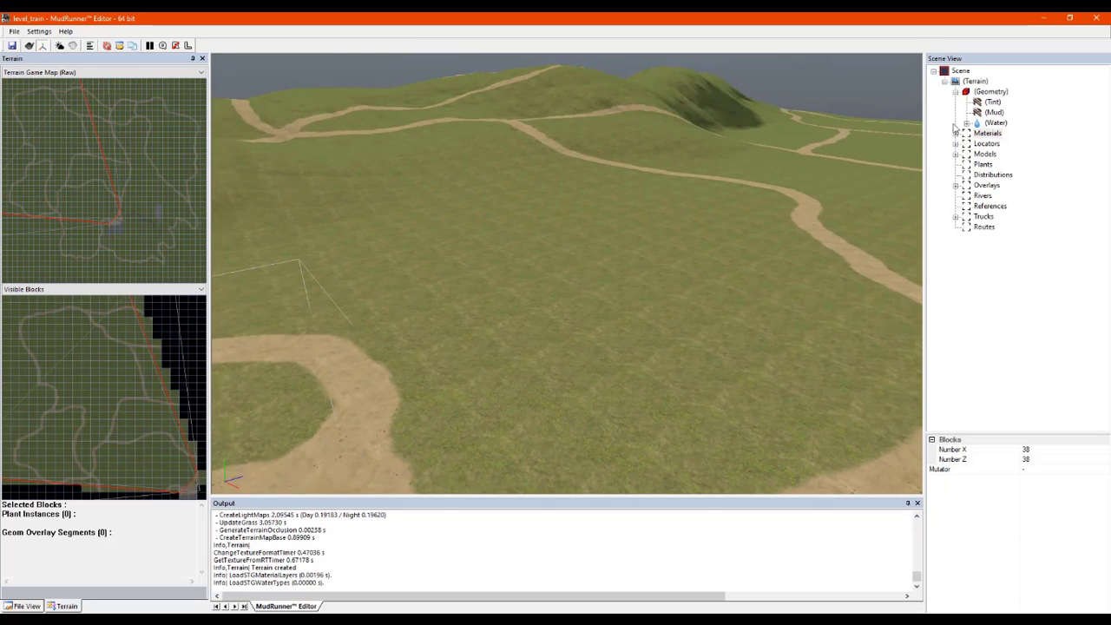
Step: Set the Geometry brush to Height with size 4.9 and value 0.29, and paint a first patch in the field beside the garage
left_click(990, 92)
mouse_move(585, 251)
middle_mouse_down()
mouse_move(483, 254)
mouse_move(565, 265)
mouse_move(498, 265)
mouse_move(479, 373)
mouse_move(461, 349)
mouse_move(411, 350)
mouse_move(575, 347)
mouse_move(653, 380)
mouse_move(664, 372)
mouse_move(548, 384)
middle_mouse_up()
scroll(564, 358, "down", 3)
scroll(565, 357, "up", 6)
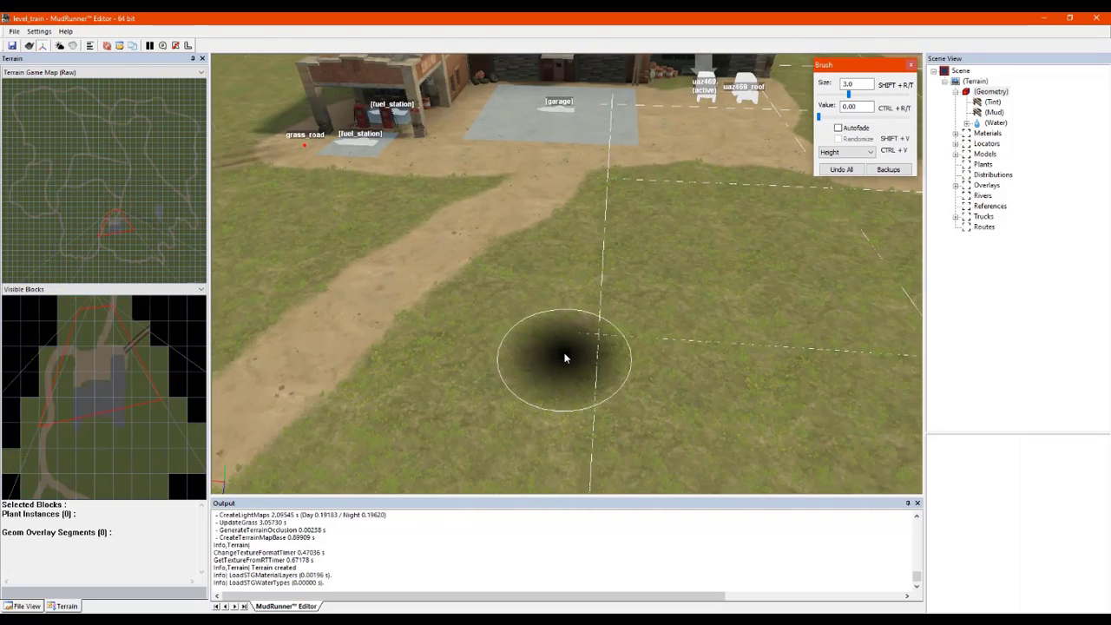
scroll(565, 356, "down", 8)
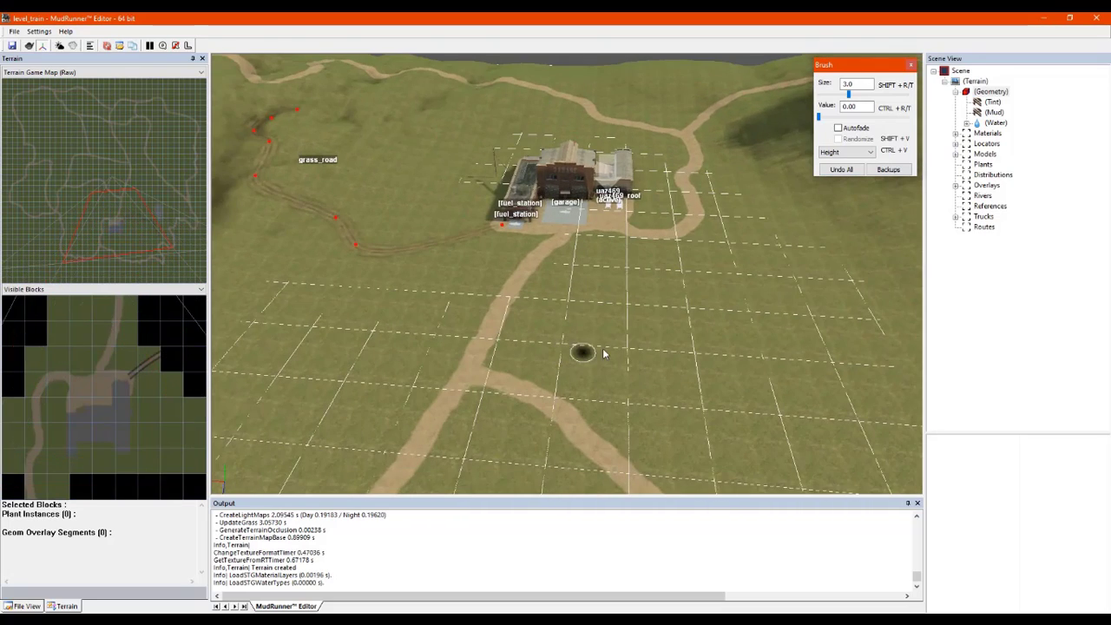
scroll(662, 324, "up", 4)
mouse_move(660, 321)
middle_mouse_down()
mouse_move(660, 308)
mouse_move(625, 306)
mouse_move(662, 318)
mouse_move(774, 307)
middle_mouse_up()
scroll(748, 317, "down", 3)
scroll(606, 363, "up", 3)
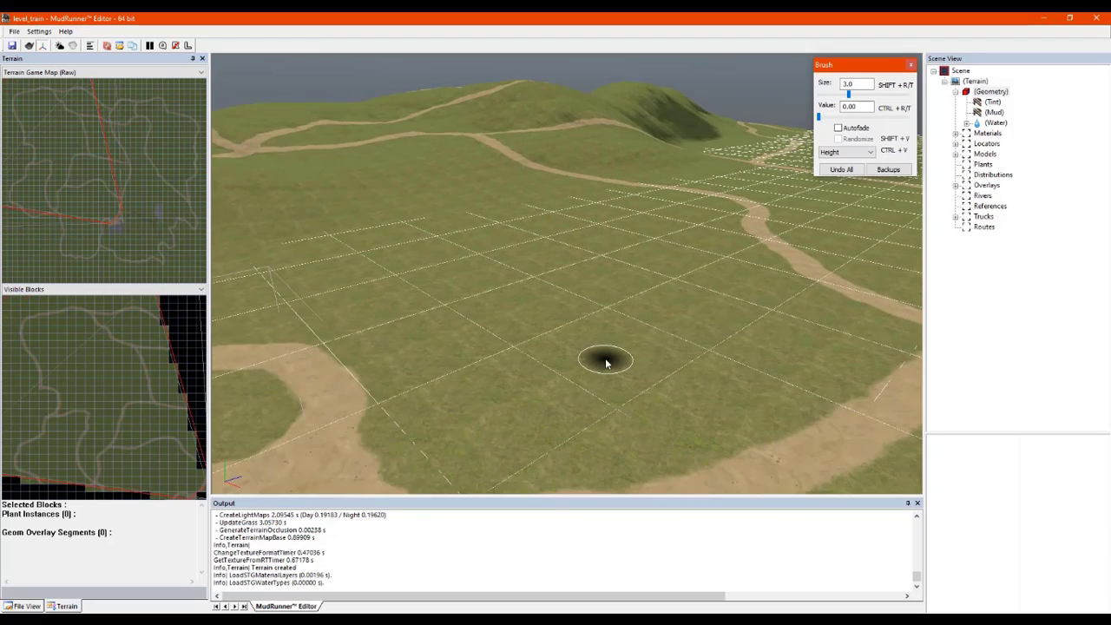
middle_click_drag(584, 359, 606, 351)
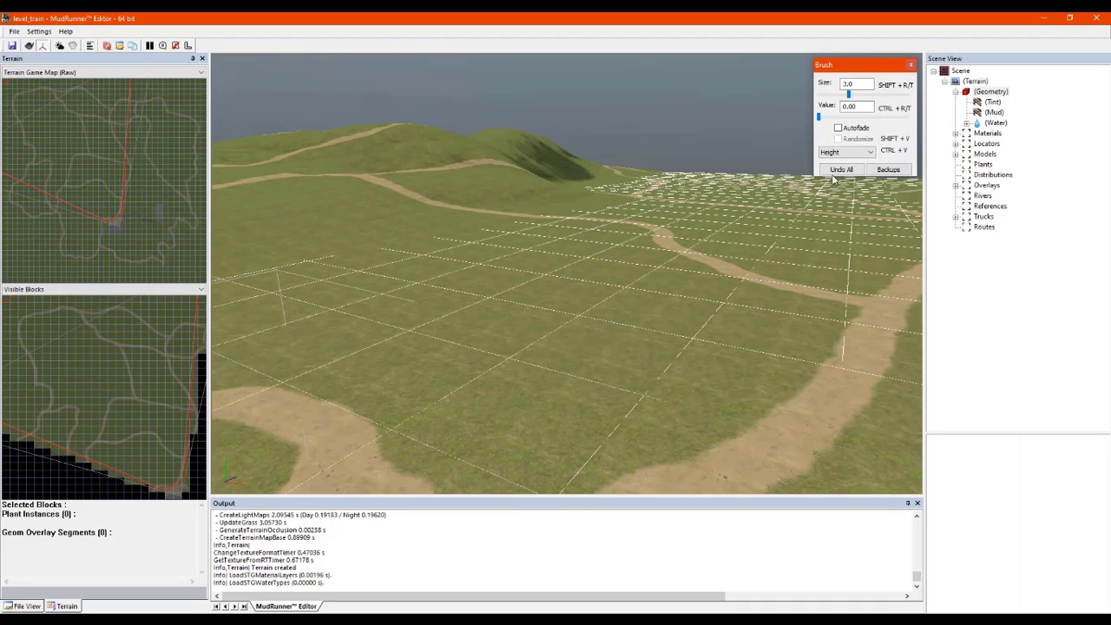
left_click(846, 156)
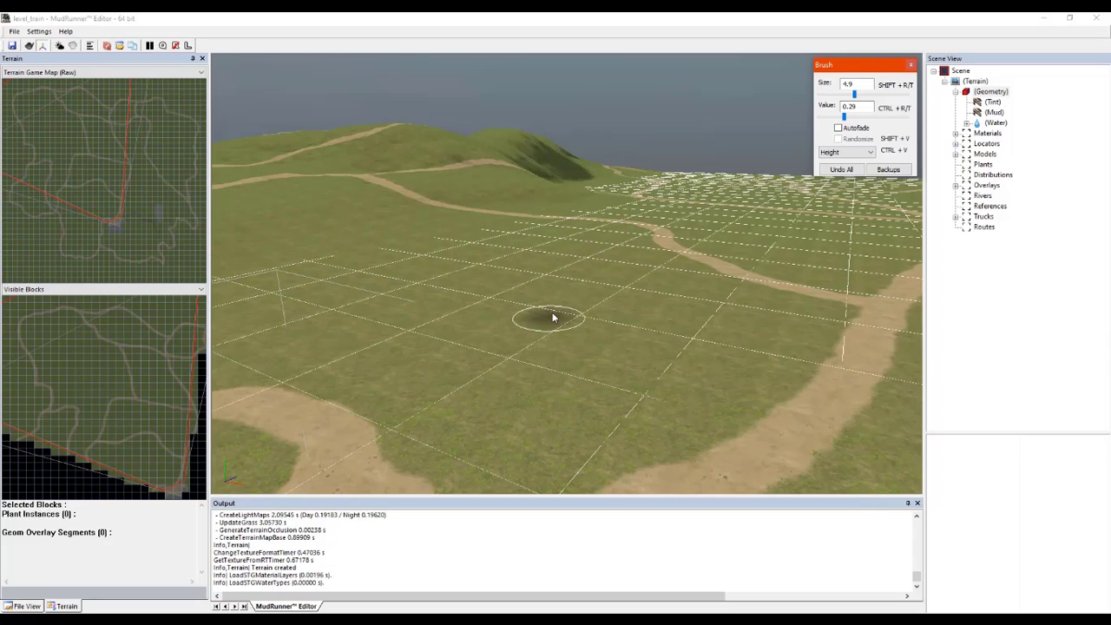
mouse_move(552, 318)
left_mouse_down()
mouse_move(535, 332)
mouse_move(577, 356)
left_mouse_up()
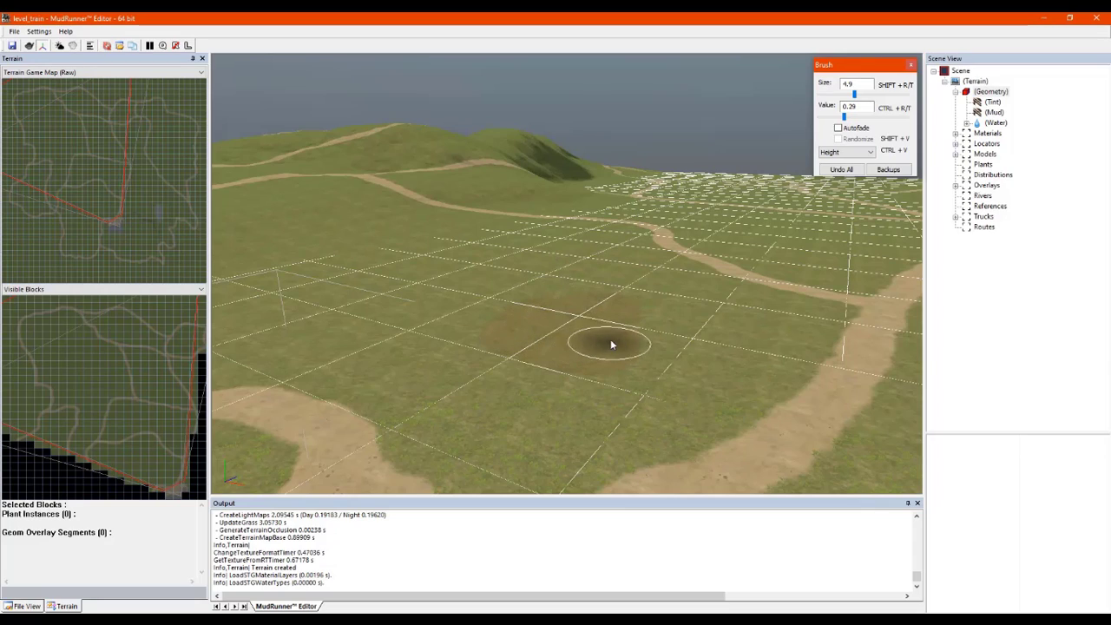
Step: Cover the field enclosed by the garage roads with Height strokes, and inspect the uneven ground up close
mouse_move(555, 365)
middle_mouse_down()
mouse_move(548, 338)
mouse_move(565, 361)
middle_mouse_up()
scroll(567, 362, "up", 10)
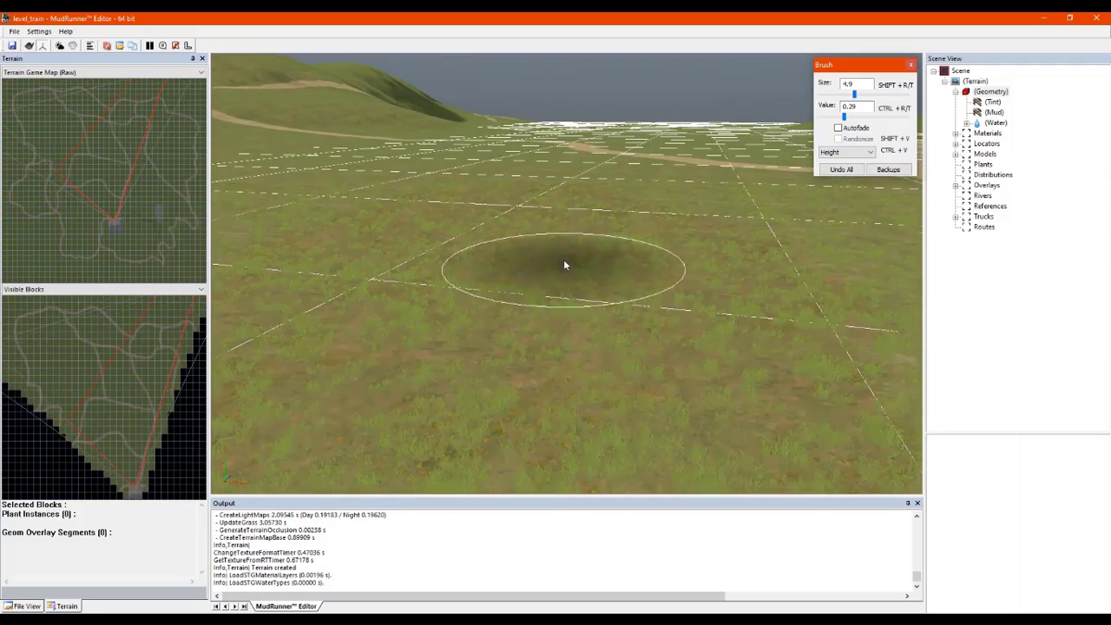
middle_click_drag(556, 245, 524, 266)
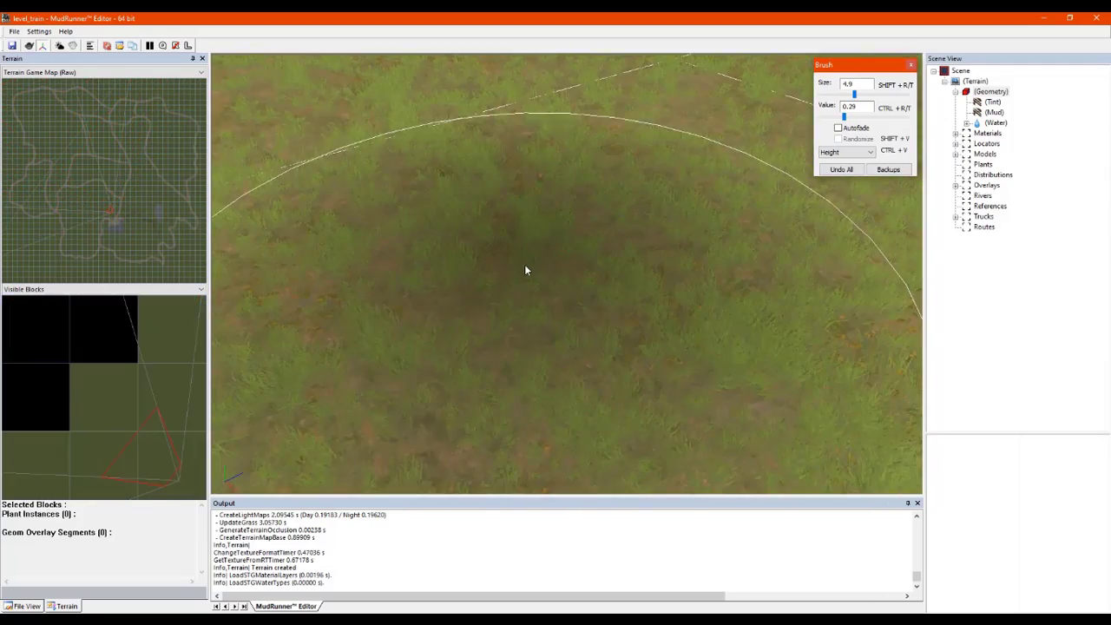
scroll(524, 263, "down", 8)
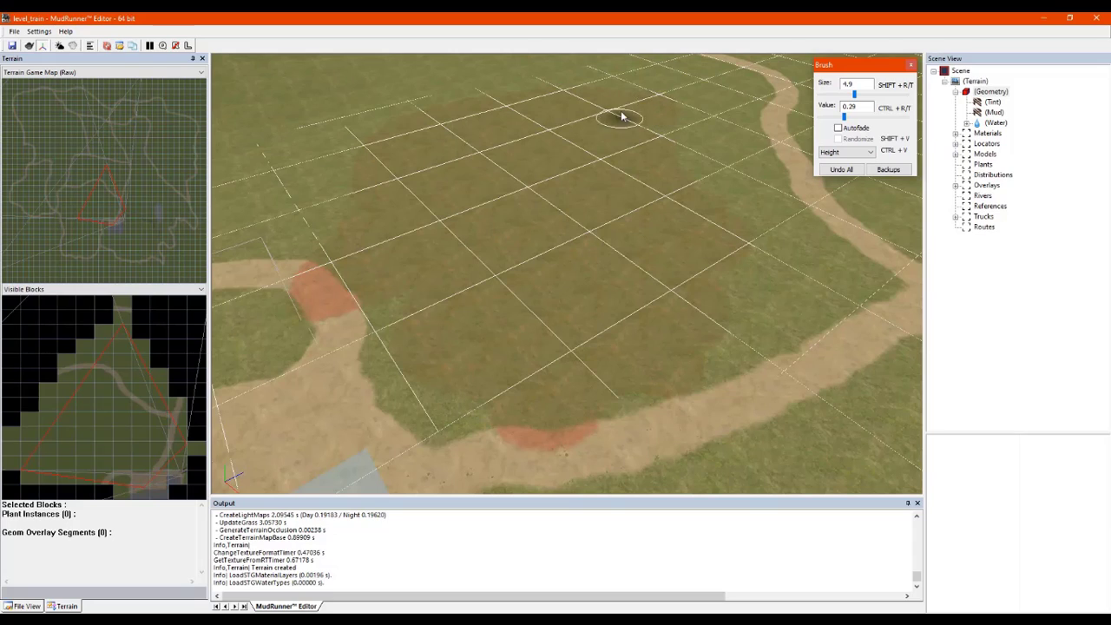
scroll(583, 150, "up", 5)
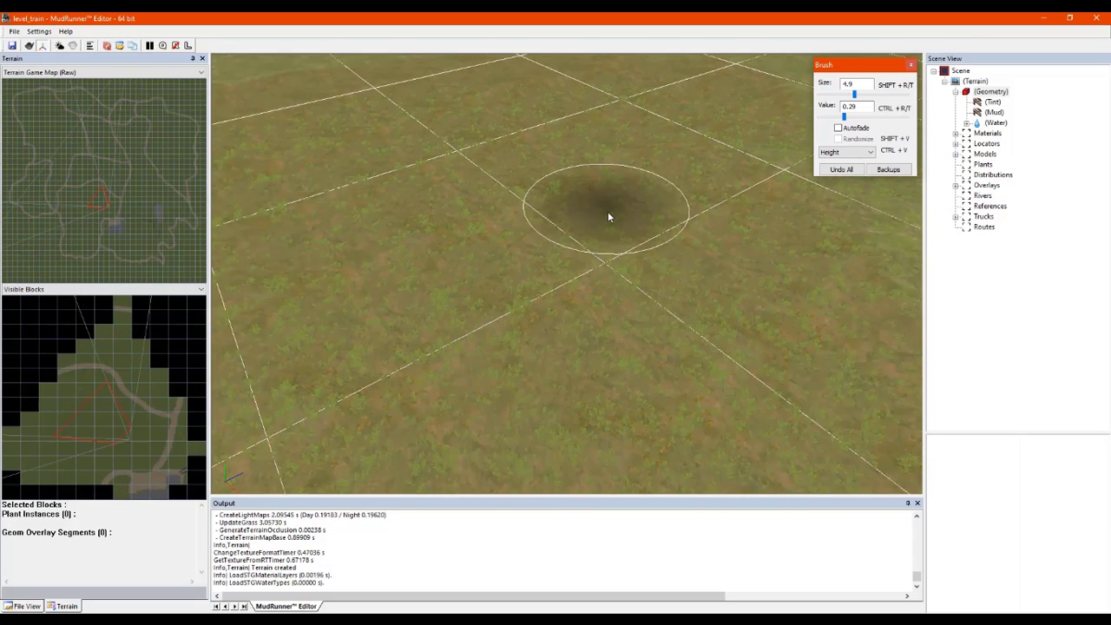
middle_click_drag(608, 211, 624, 190)
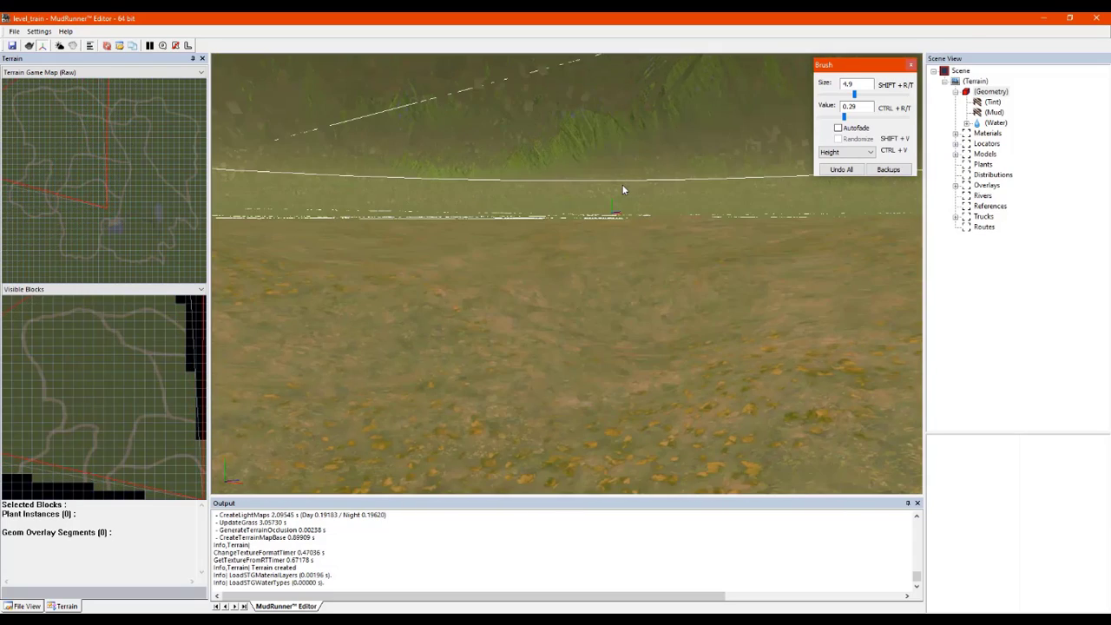
scroll(622, 189, "down", 10)
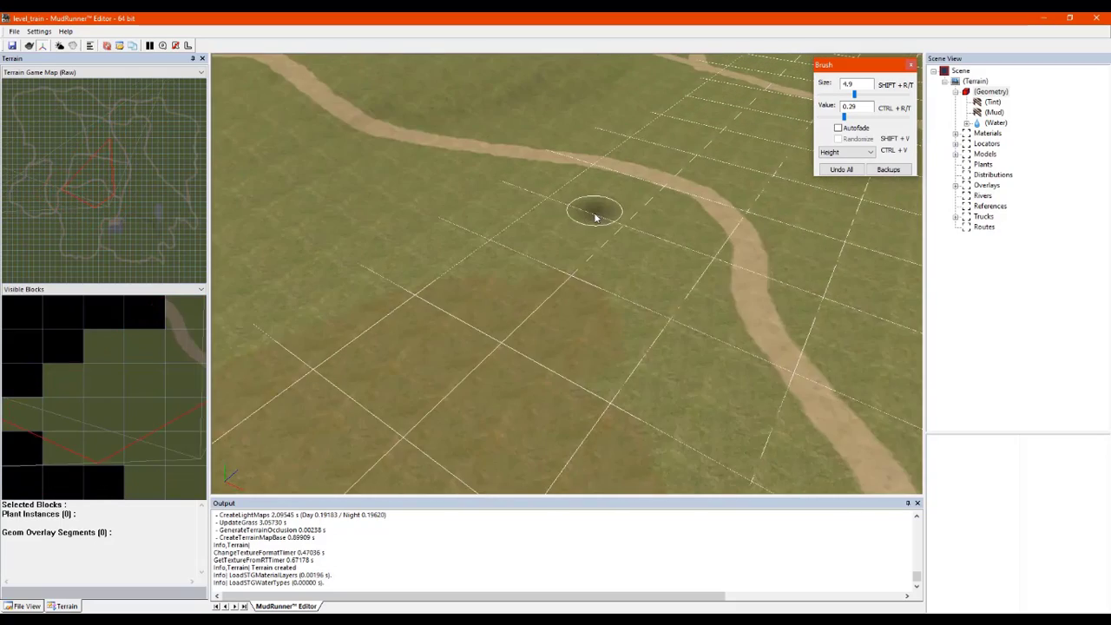
Step: Extend the Height strokes over the far side of the field toward the curved dirt road
middle_click_drag(620, 258, 632, 253)
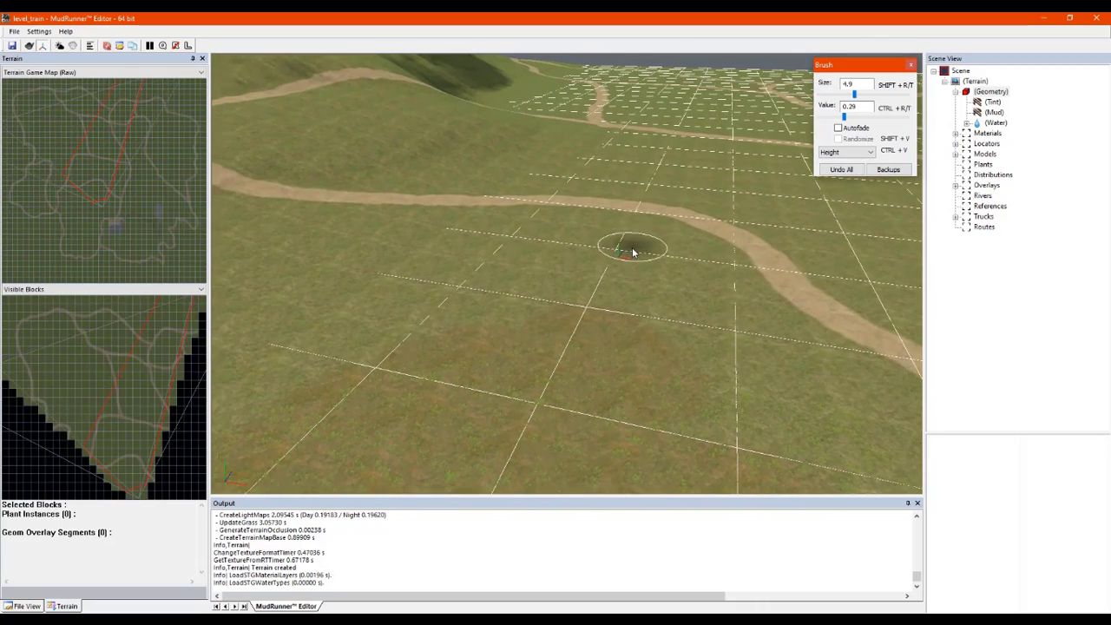
scroll(633, 252, "down", 2)
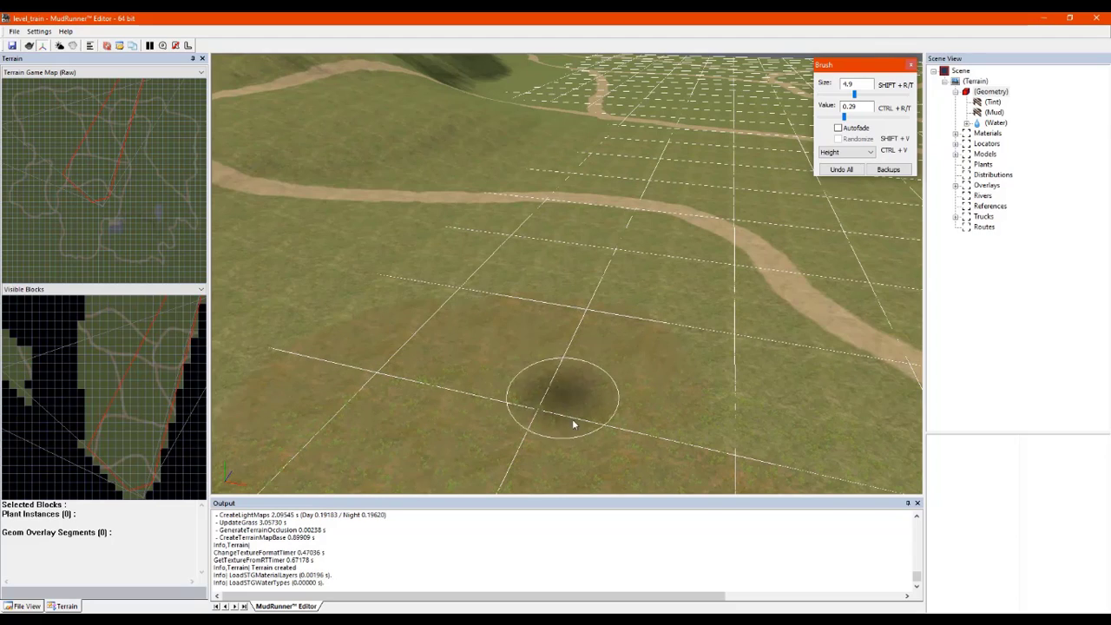
scroll(609, 434, "down", 2)
scroll(608, 438, "up", 3)
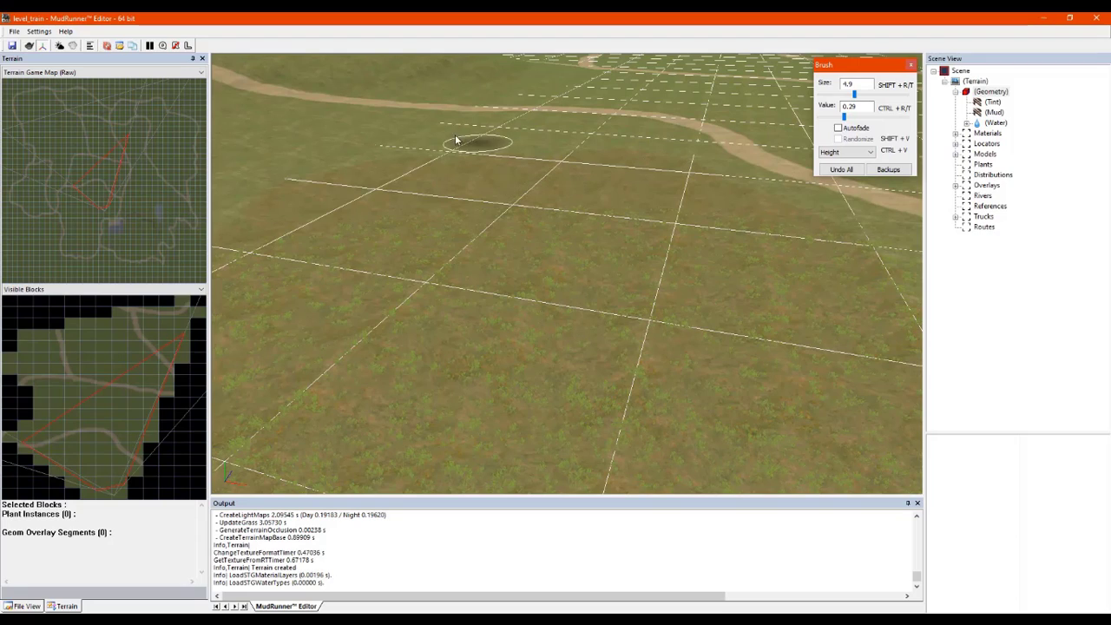
middle_click_drag(530, 137, 546, 153)
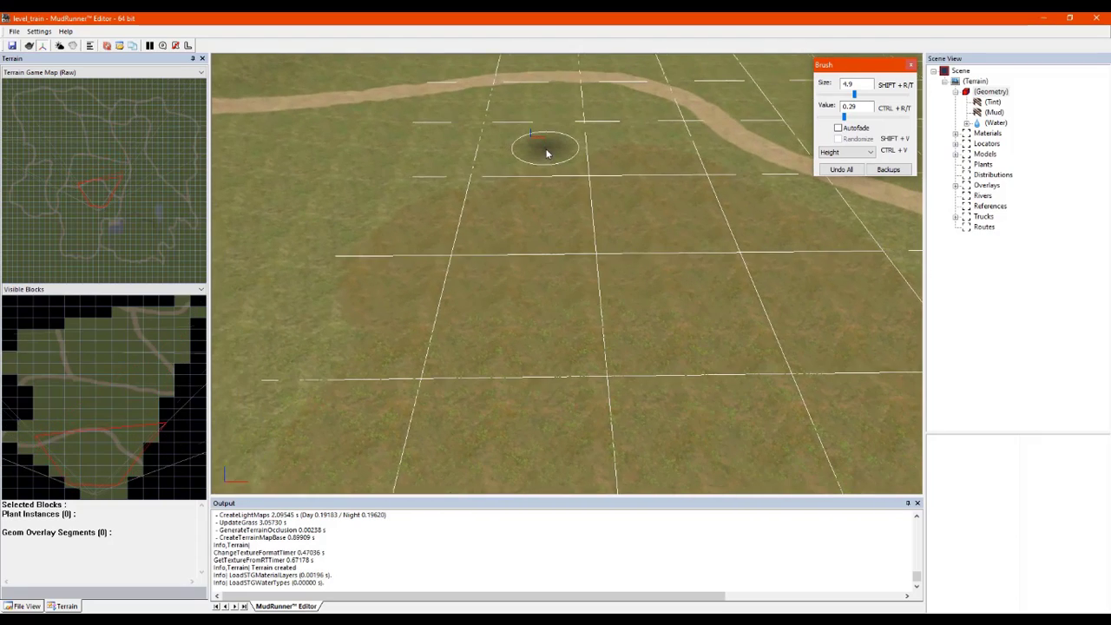
Step: Set the Height brush value to 0.41 and paint a strip from the field across the curved dirt road
left_click(843, 117)
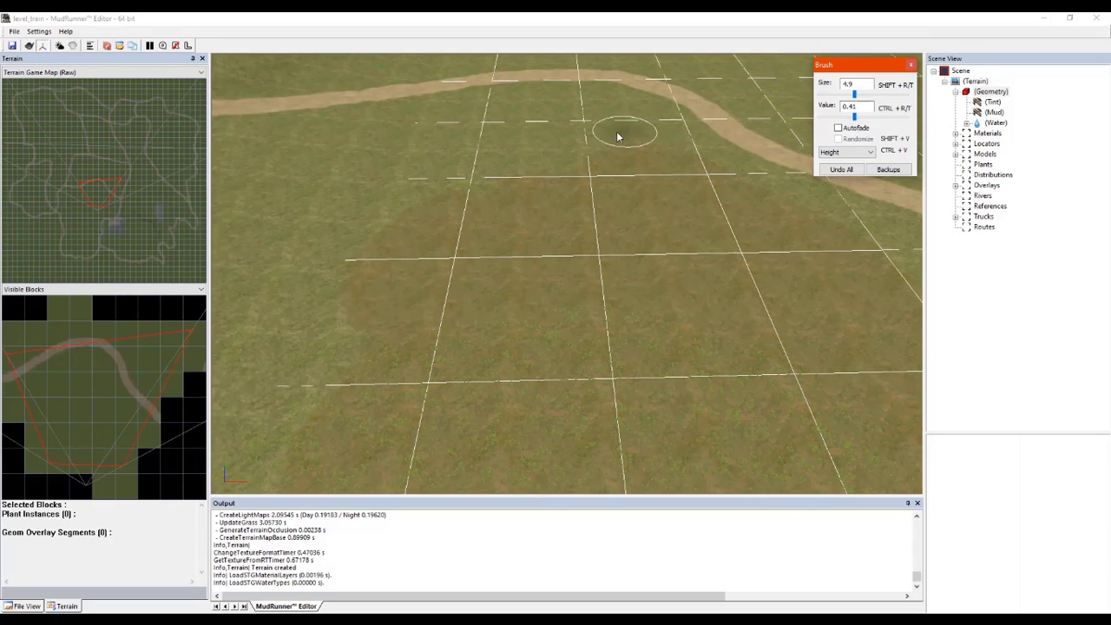
mouse_move(583, 134)
middle_mouse_down()
mouse_move(563, 117)
mouse_move(569, 144)
middle_mouse_up()
scroll(540, 314, "down", 8)
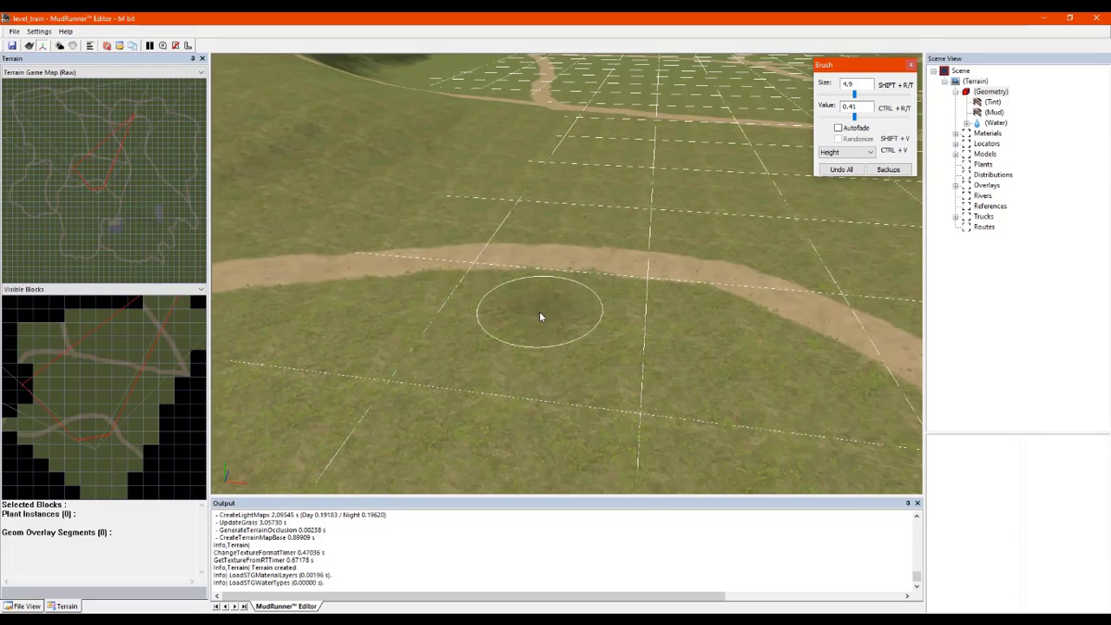
mouse_move(553, 368)
left_mouse_down()
mouse_move(550, 327)
mouse_move(565, 292)
mouse_move(561, 325)
mouse_move(537, 339)
left_mouse_up()
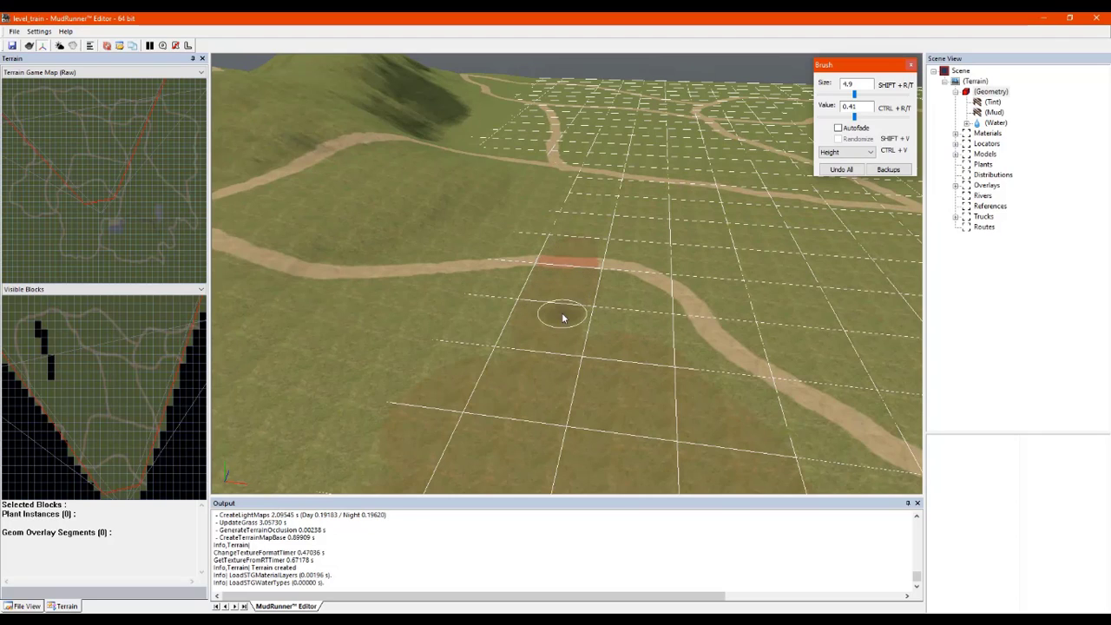
scroll(597, 255, "up", 5)
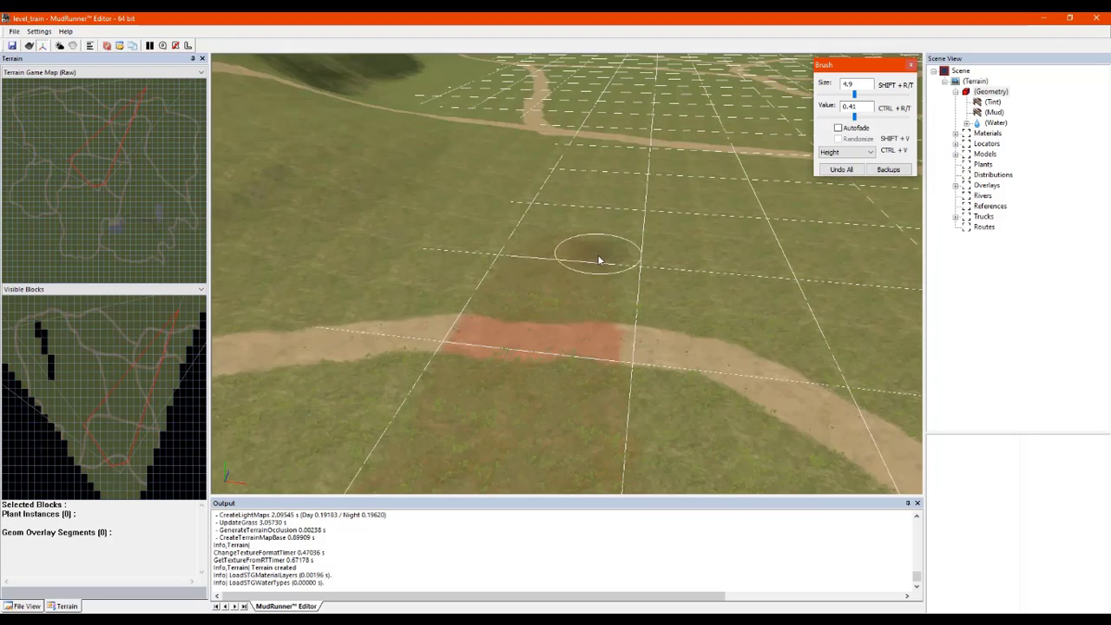
mouse_move(566, 289)
middle_mouse_down()
mouse_move(566, 281)
mouse_move(530, 305)
mouse_move(461, 304)
middle_mouse_up()
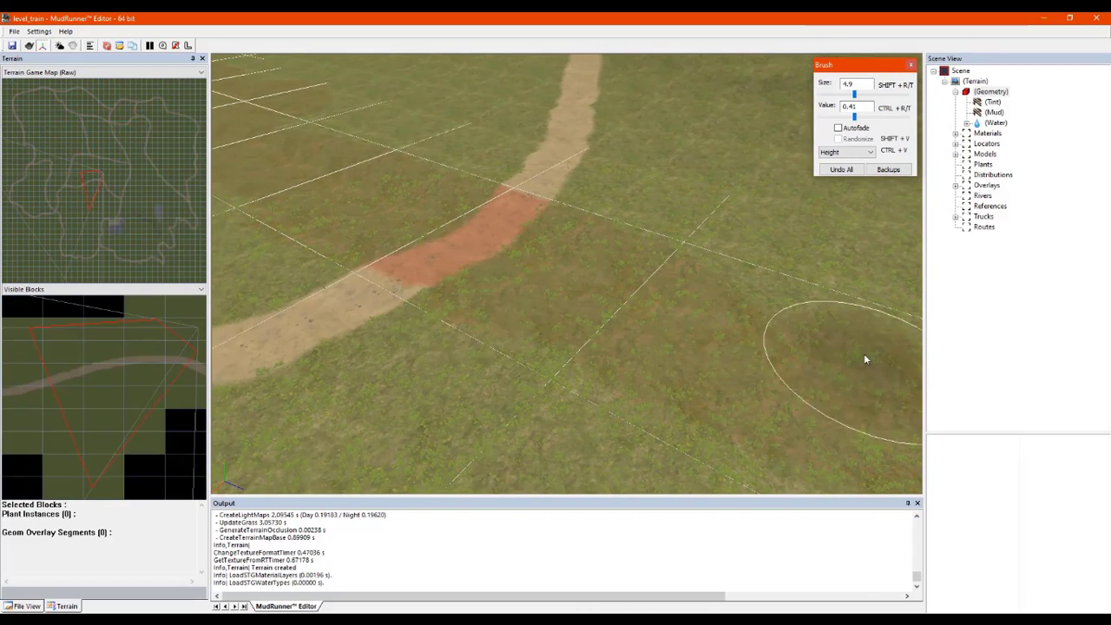
Step: Continue the Height strip over the grass and the second dirt road to the long road leading from the garage, widening it at the crossing
scroll(767, 339, "down", 5)
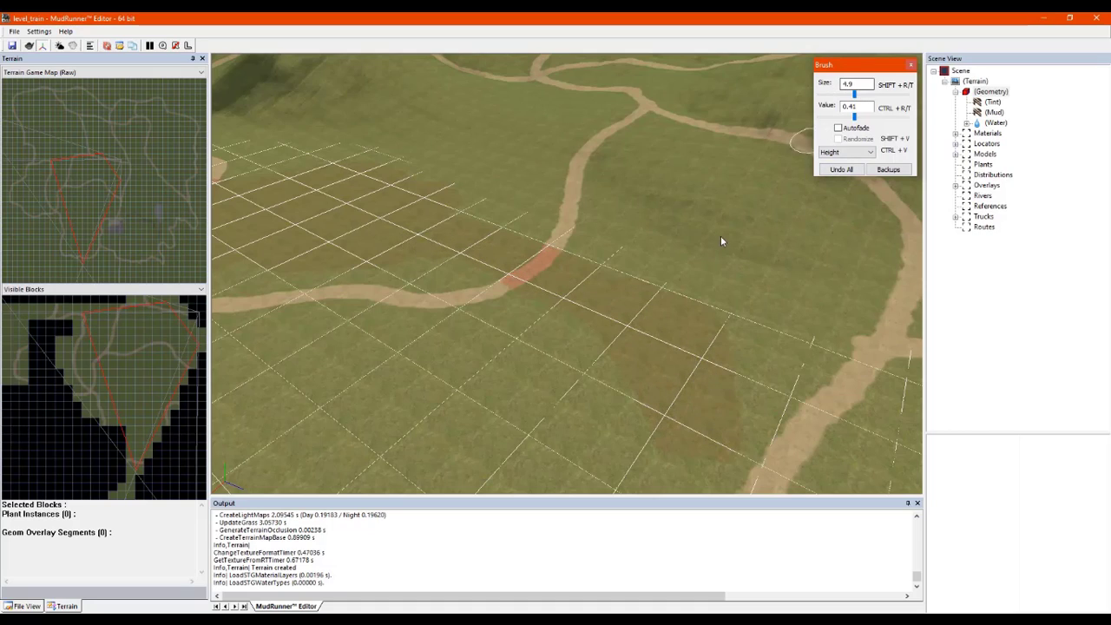
scroll(702, 373, "down", 4)
mouse_move(700, 381)
middle_mouse_down()
mouse_move(572, 371)
mouse_move(677, 324)
middle_mouse_up()
left_click_drag(672, 313, 339, 406)
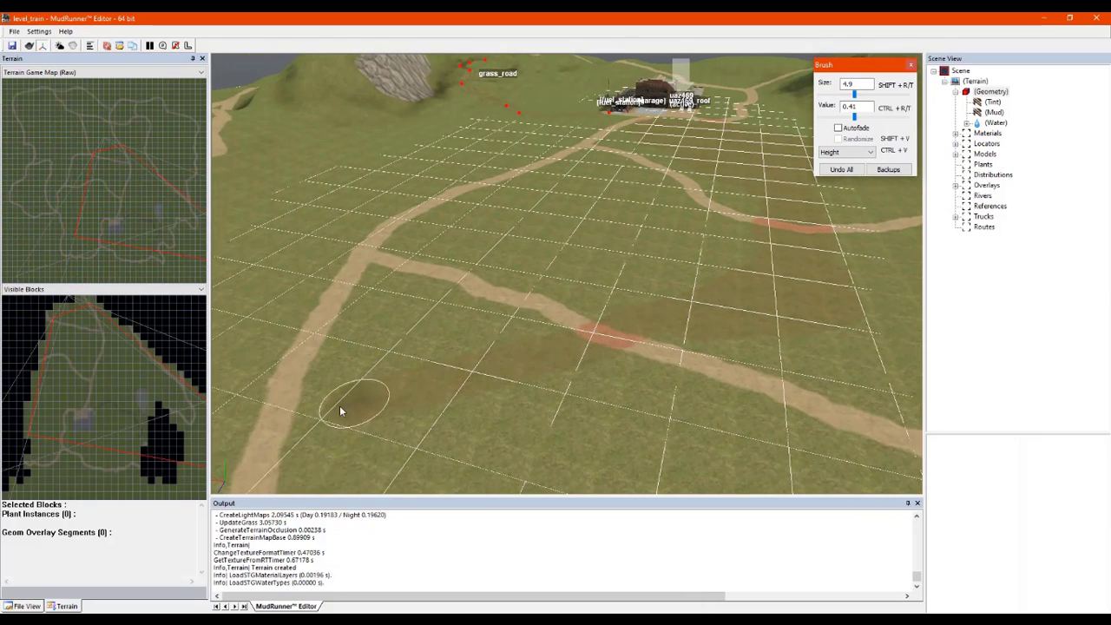
left_click_drag(754, 319, 588, 379)
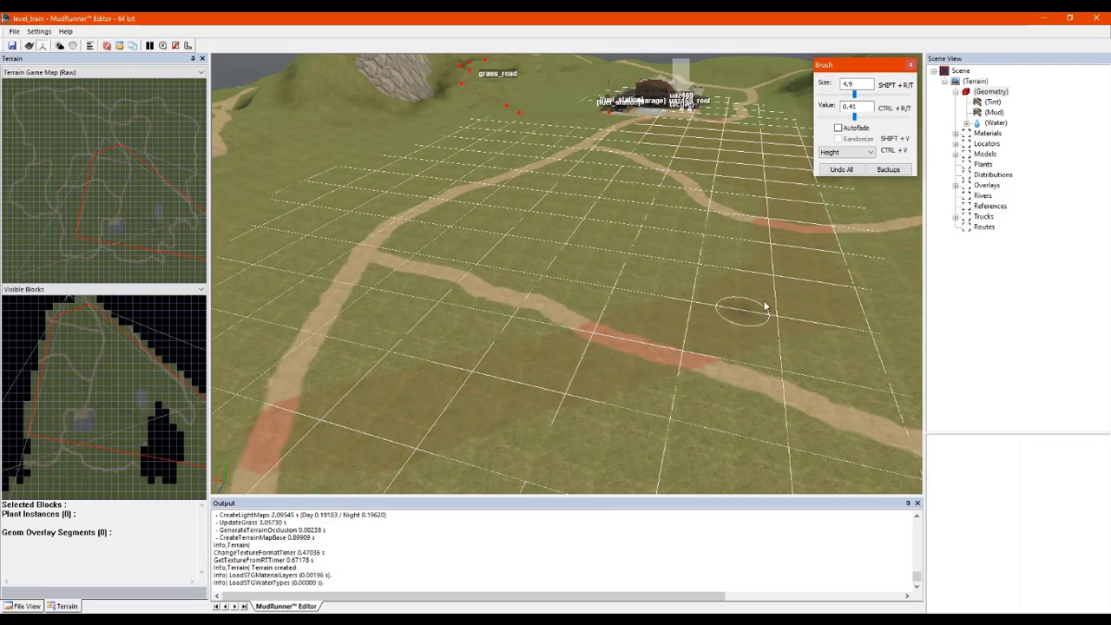
Step: Extend the Height strip beyond the long road, over the grass to the road loop near the steep hill
mouse_move(512, 373)
middle_mouse_down()
mouse_move(383, 360)
mouse_move(392, 379)
middle_mouse_up()
scroll(408, 353, "down", 8)
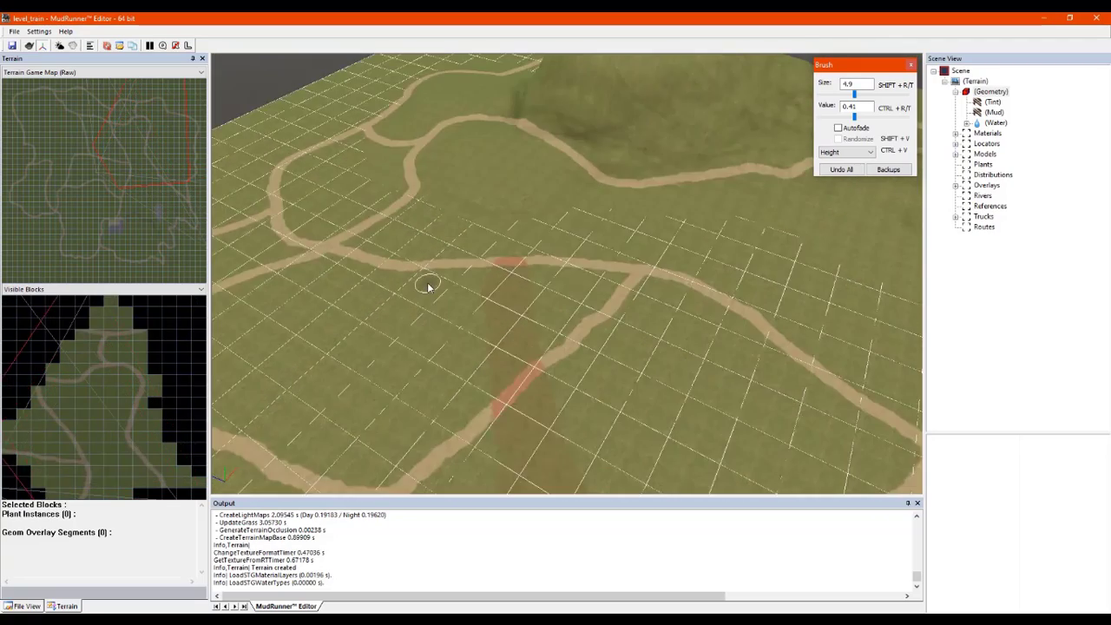
scroll(529, 222, "up", 5)
scroll(535, 330, "up", 2)
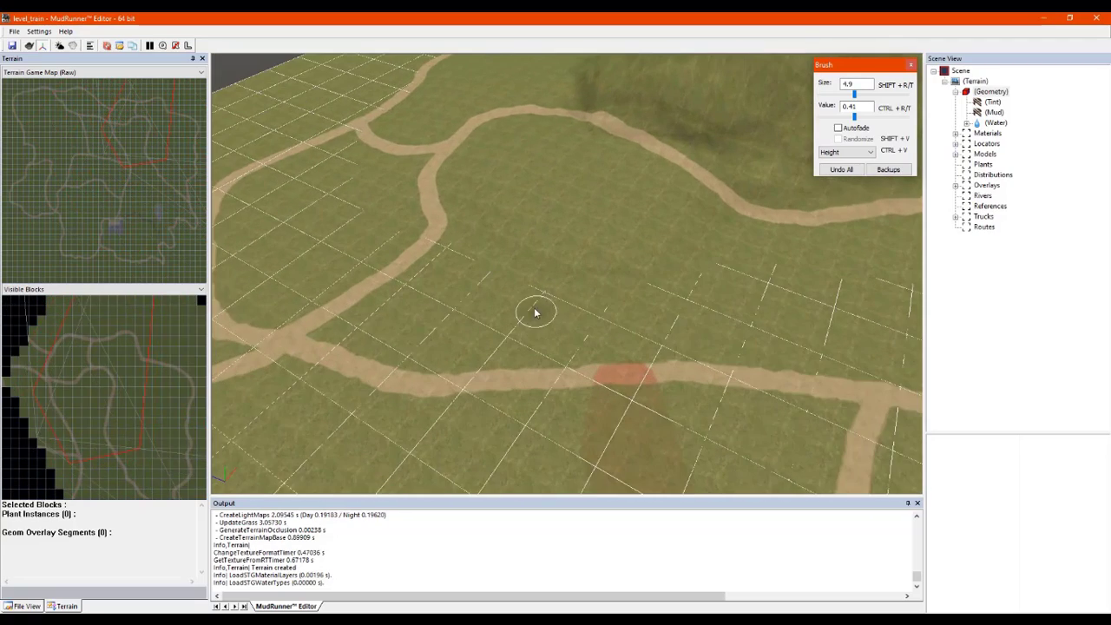
middle_click_drag(536, 313, 523, 293)
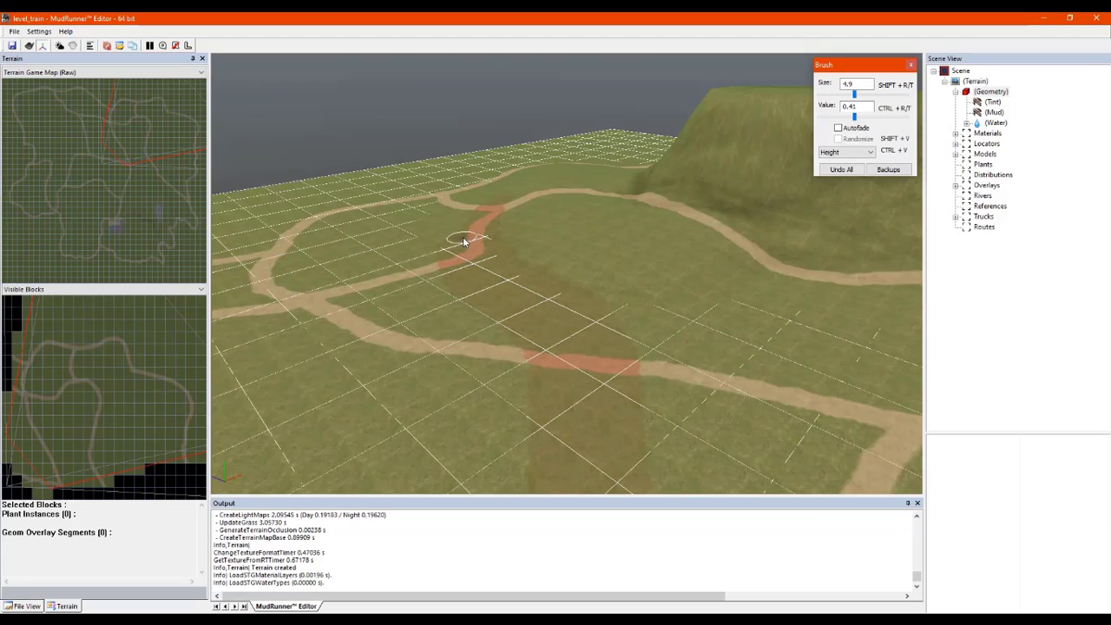
Step: Extend the Height strip across the junction of the road loop near the steep hill and over the grass beyond it
middle_click_drag(568, 422, 681, 309)
right_click_drag(681, 309, 623, 399)
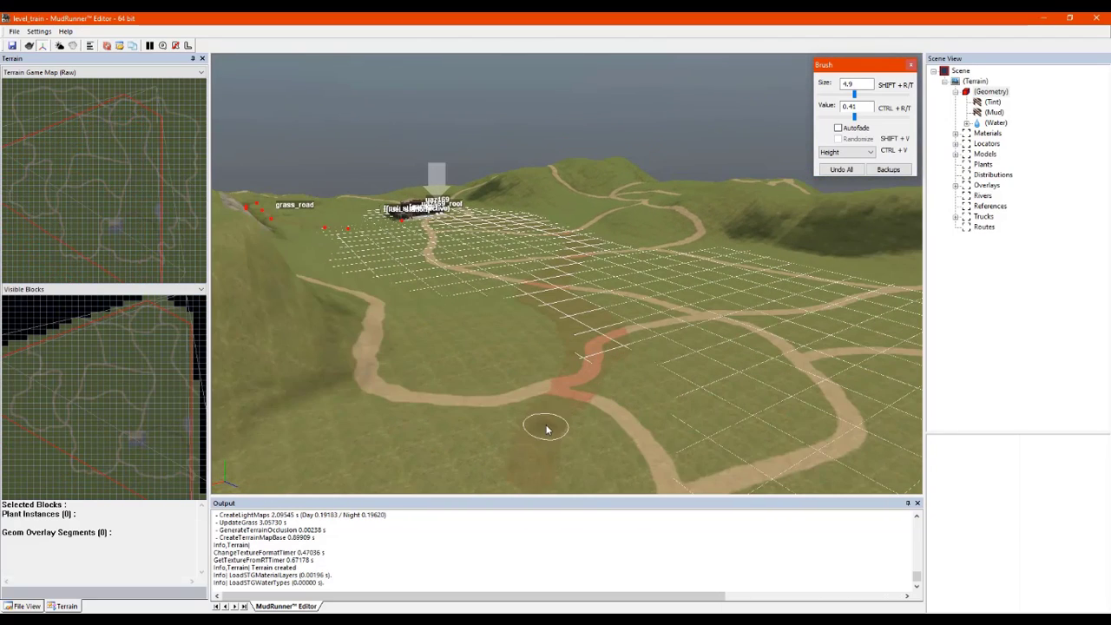
mouse_move(543, 428)
left_mouse_down()
mouse_move(515, 465)
mouse_move(553, 390)
left_mouse_up()
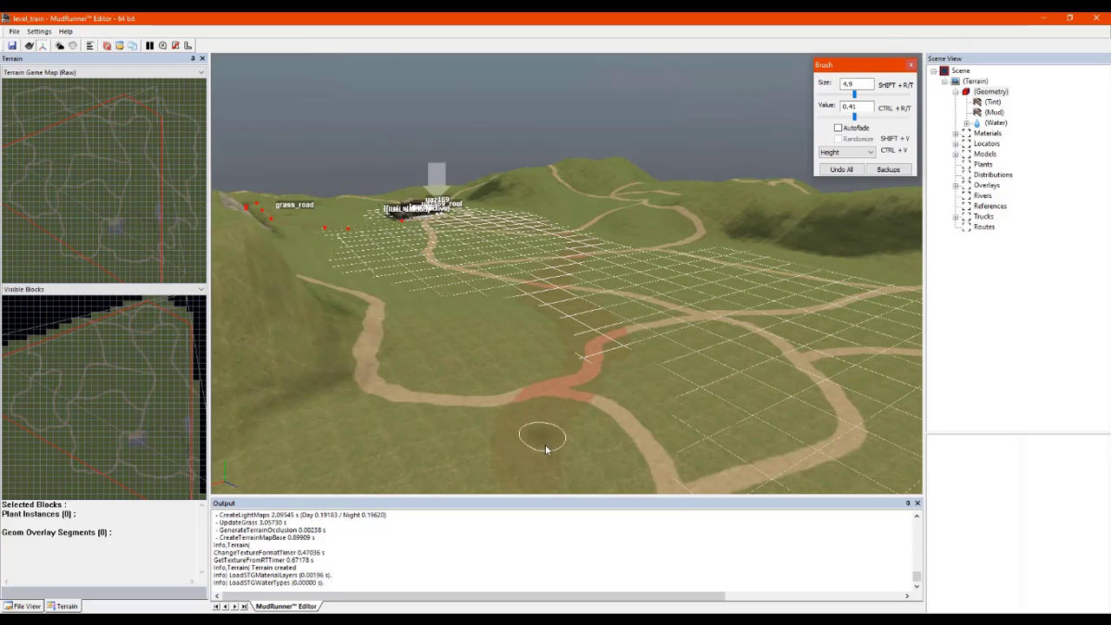
scroll(545, 432, "up", 4)
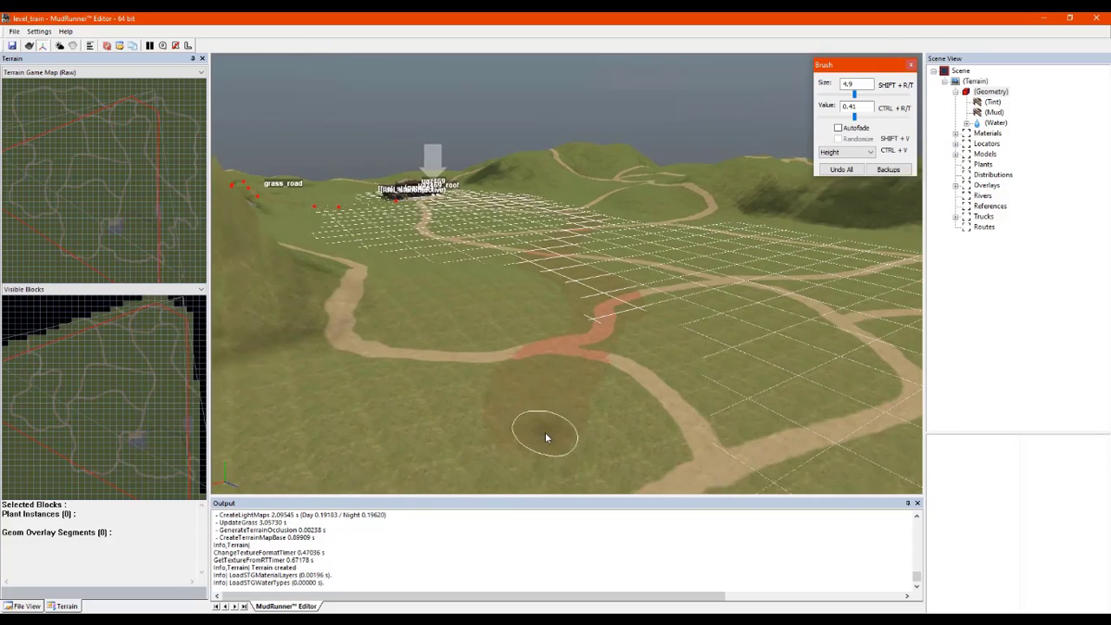
mouse_move(550, 295)
middle_mouse_down()
mouse_move(570, 299)
mouse_move(534, 313)
middle_mouse_up()
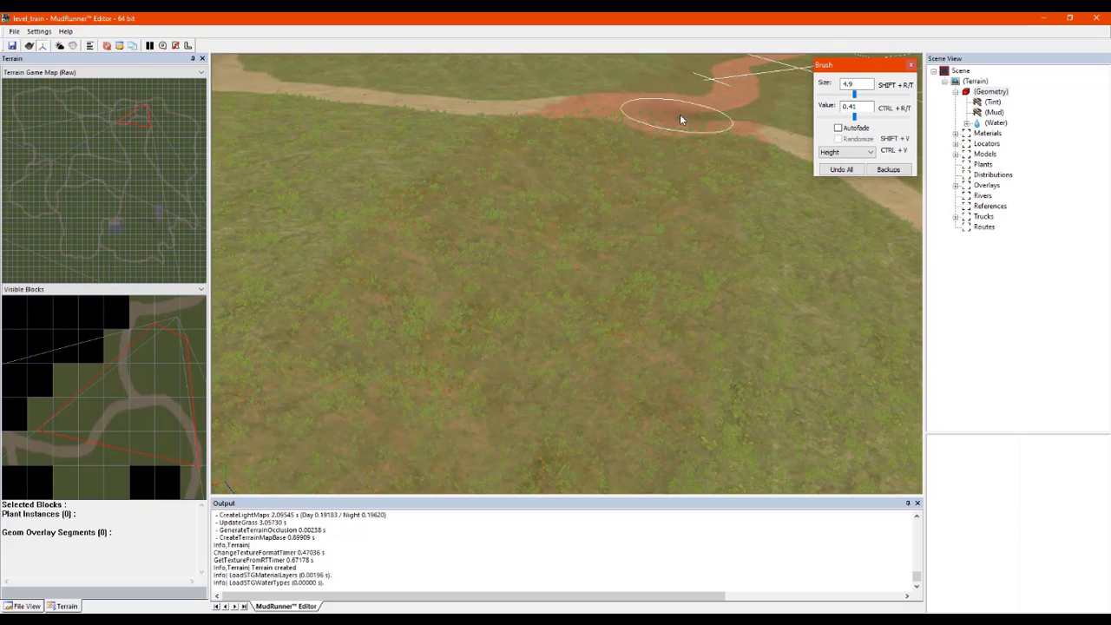
scroll(540, 282, "down", 10)
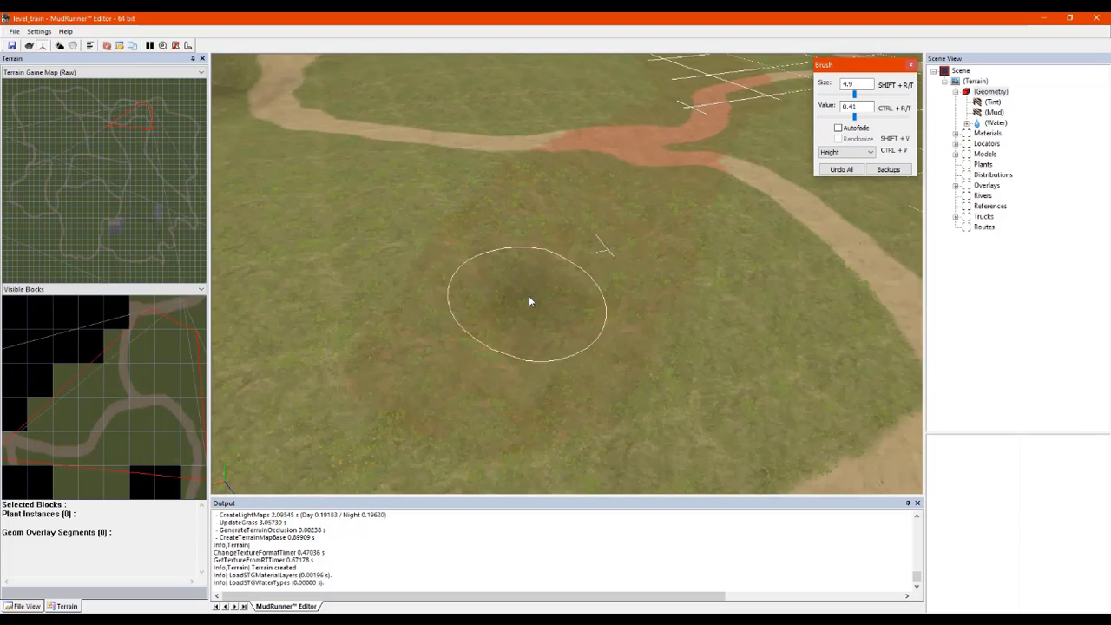
Step: Continue the Height strip over the outer dirt road and the grass behind it toward the map edge
mouse_move(534, 321)
middle_mouse_down()
mouse_move(466, 337)
mouse_move(428, 315)
middle_mouse_up()
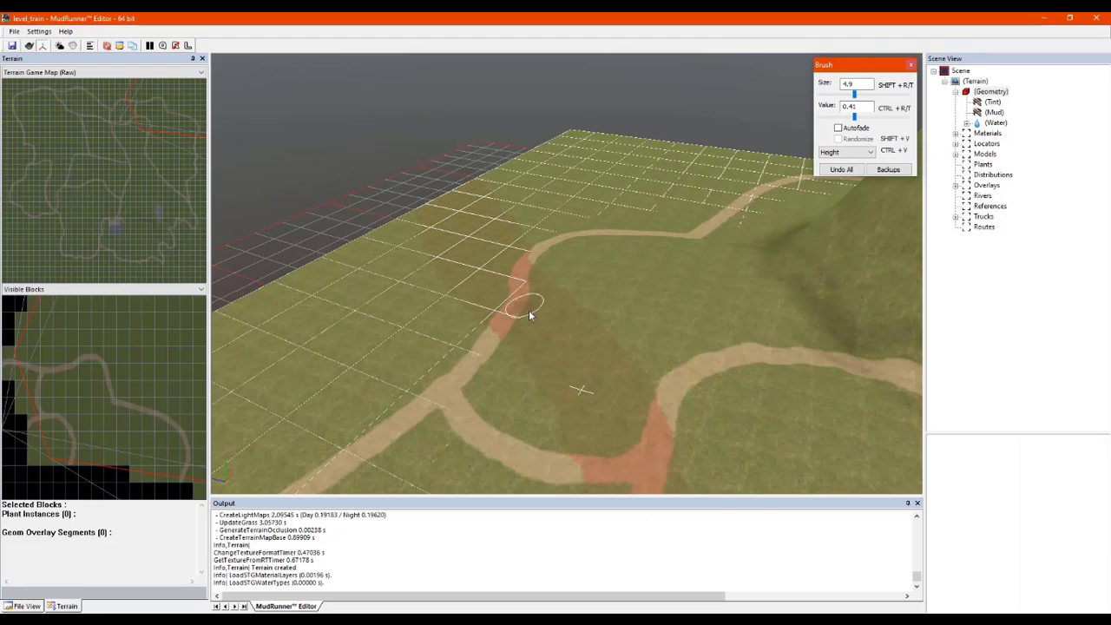
middle_click_drag(627, 433, 726, 434)
scroll(623, 459, "down", 2)
scroll(539, 469, "up", 2)
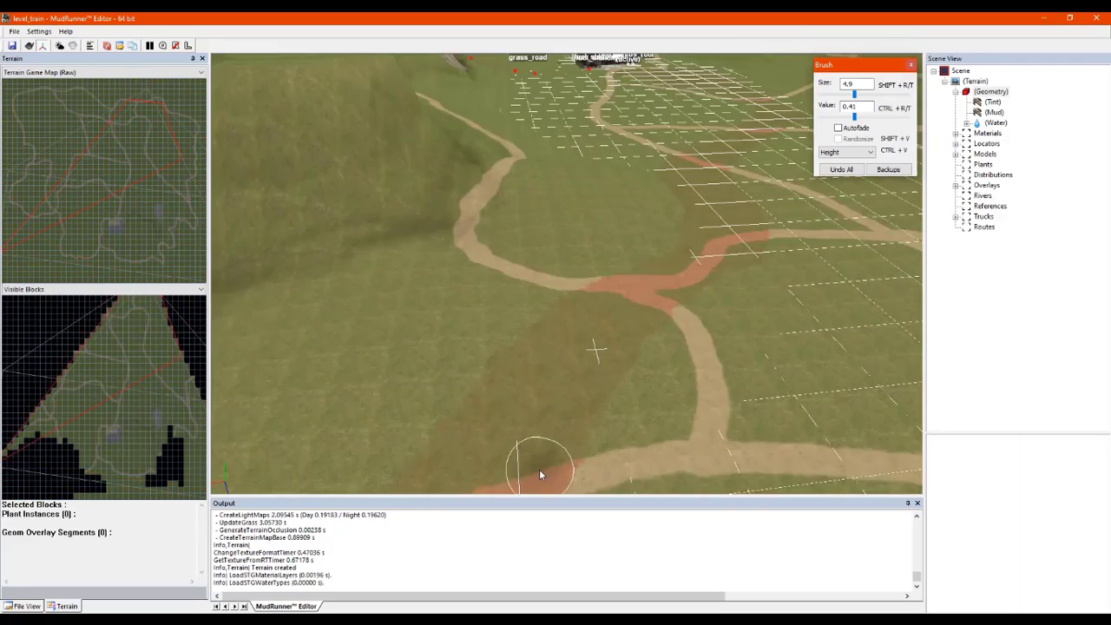
Step: Examine the painted Height strip from the outer road back to the field near the garage
mouse_move(531, 436)
right_mouse_down()
mouse_move(491, 446)
mouse_move(507, 325)
mouse_move(542, 292)
mouse_move(583, 309)
mouse_move(508, 309)
mouse_move(602, 248)
mouse_move(595, 322)
mouse_move(716, 151)
right_mouse_up()
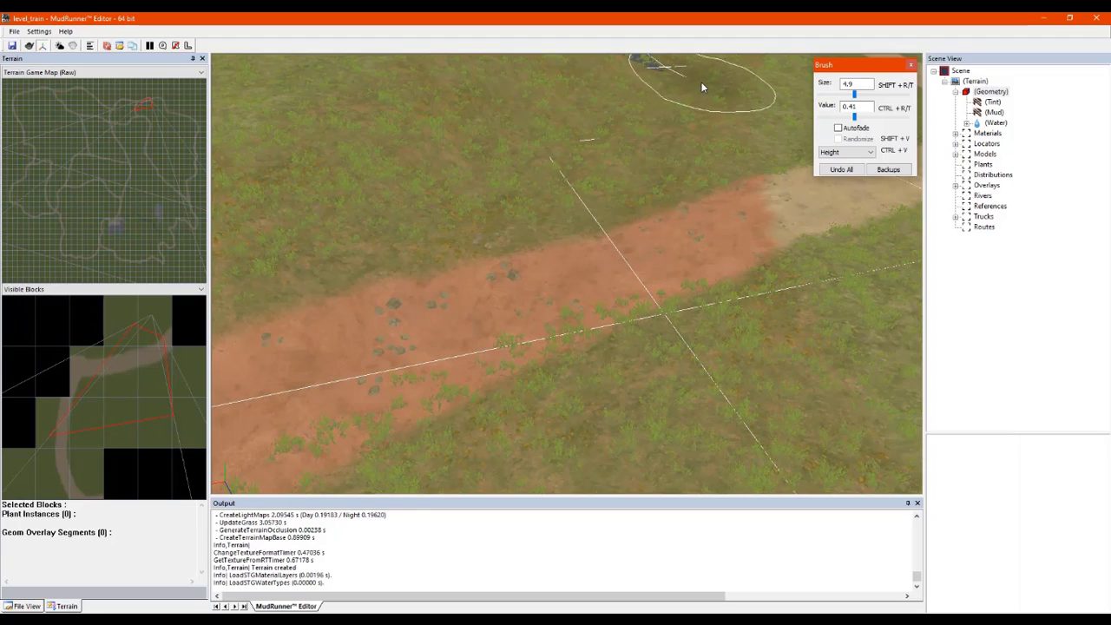
right_click_drag(701, 86, 703, 90)
scroll(703, 90, "up", 5)
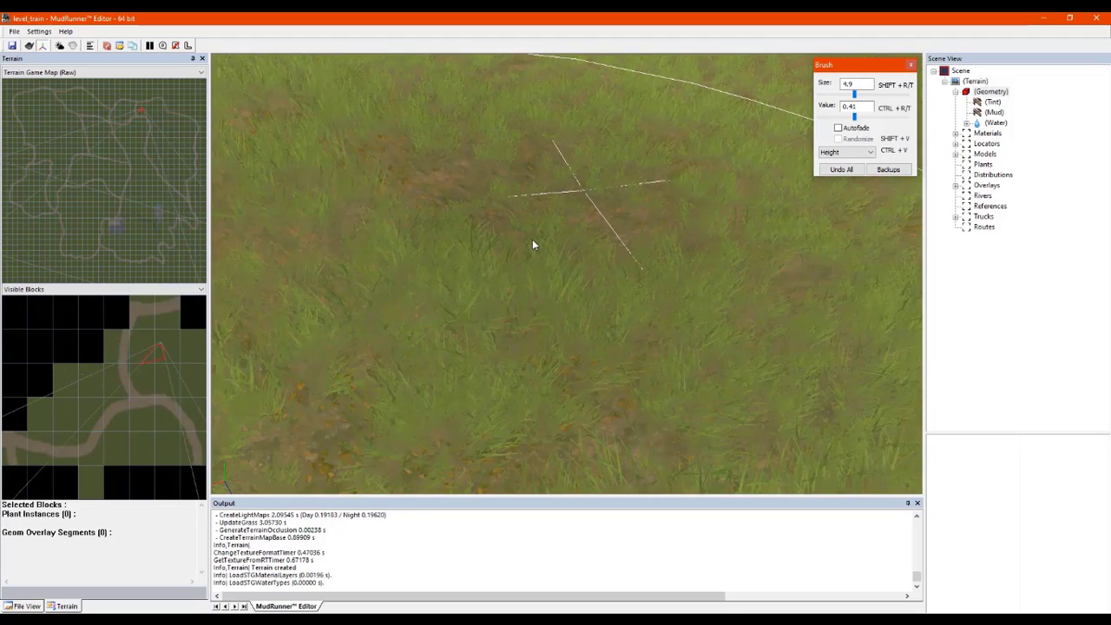
scroll(532, 238, "down", 5)
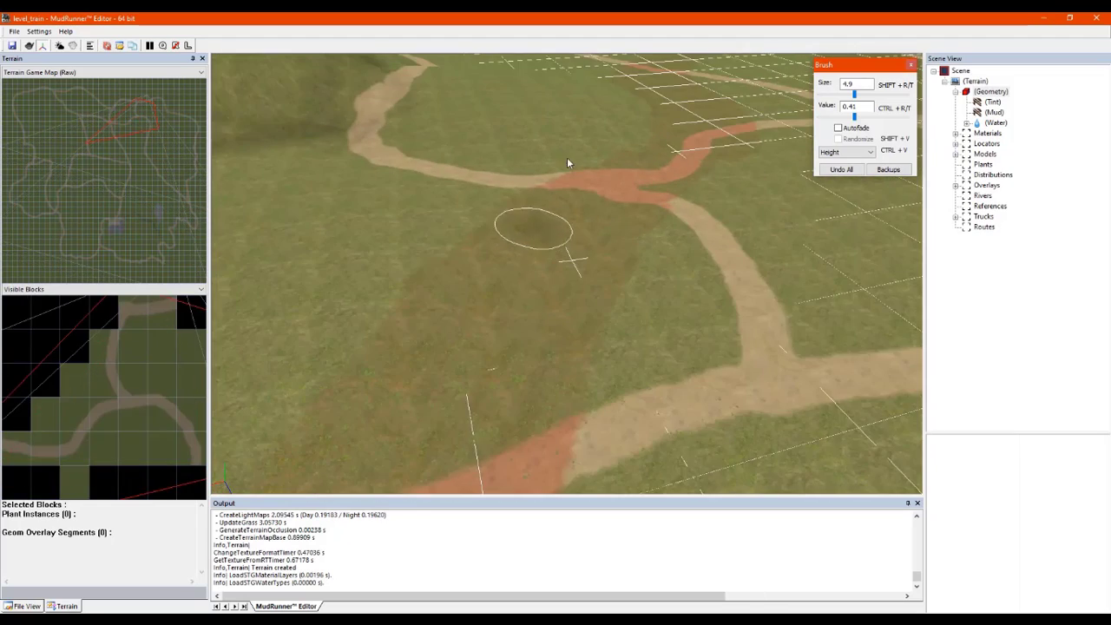
scroll(573, 165, "down", 8)
scroll(590, 176, "up", 5)
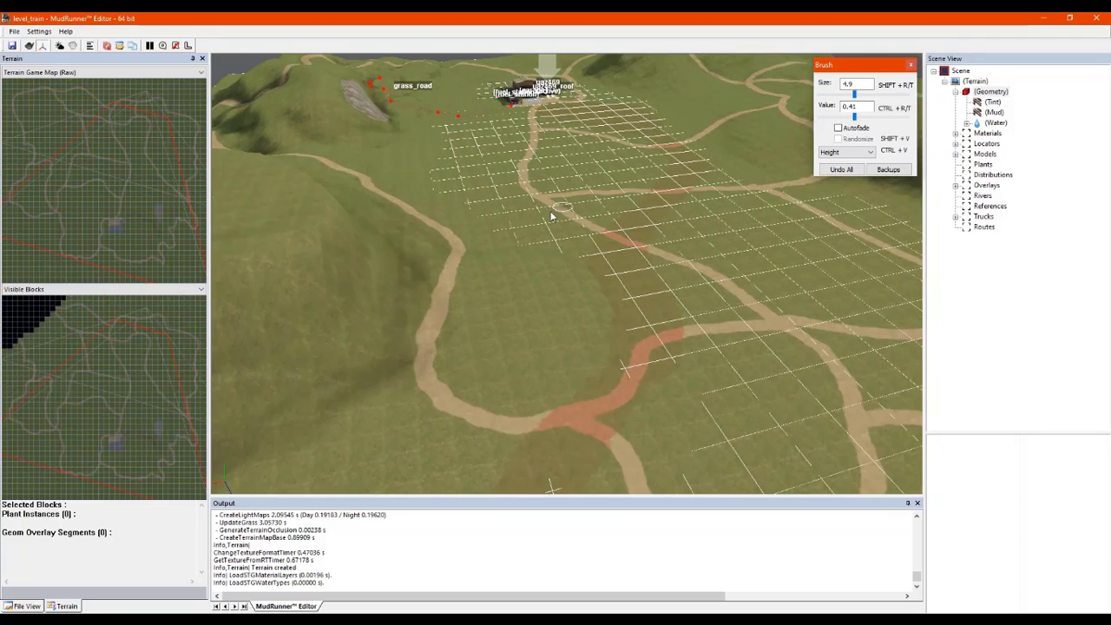
scroll(627, 285, "down", 2)
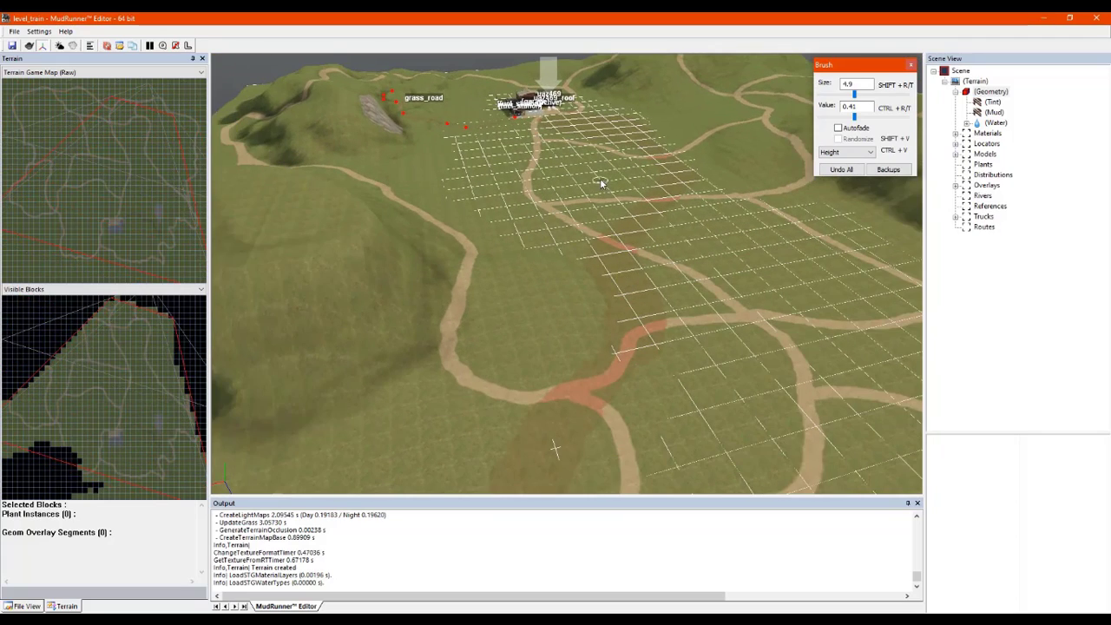
scroll(600, 182, "up", 8)
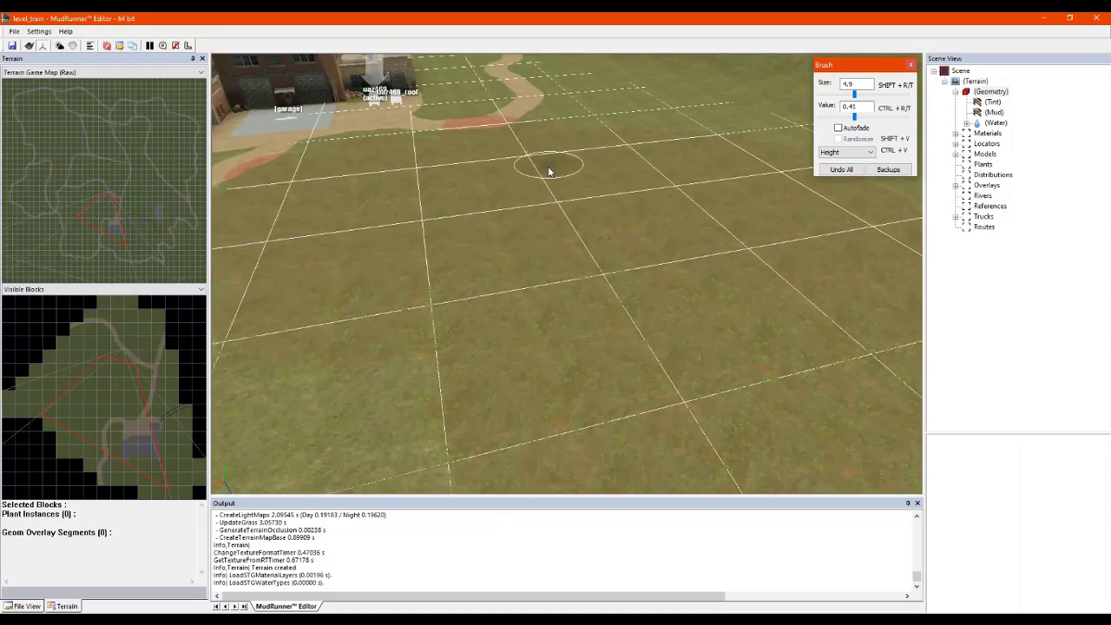
scroll(534, 173, "down", 8)
scroll(624, 316, "up", 4)
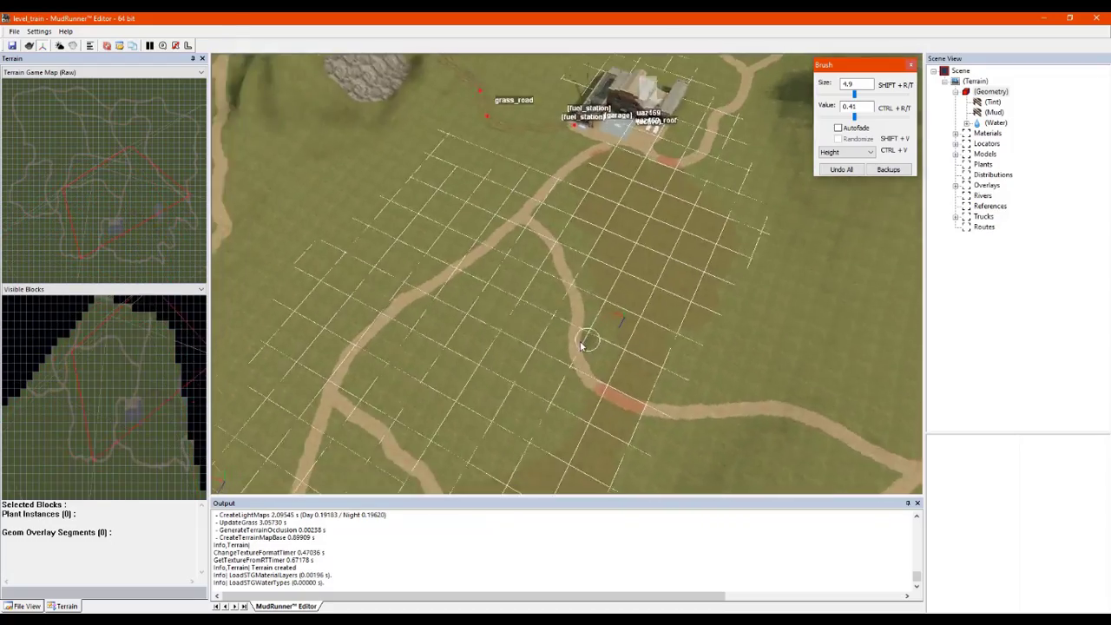
middle_click_drag(581, 345, 473, 334)
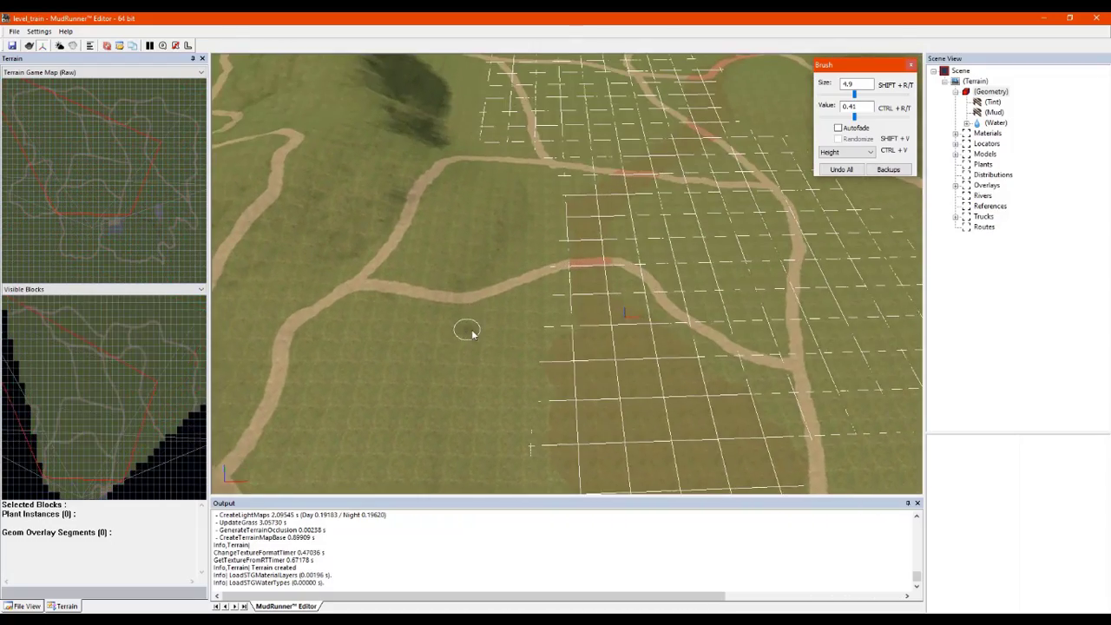
scroll(582, 336, "down", 4)
scroll(583, 335, "up", 5)
Step: Add a final Height dab on the field near the garage, leave the brush and inspect the reshaped ground
left_click(615, 299)
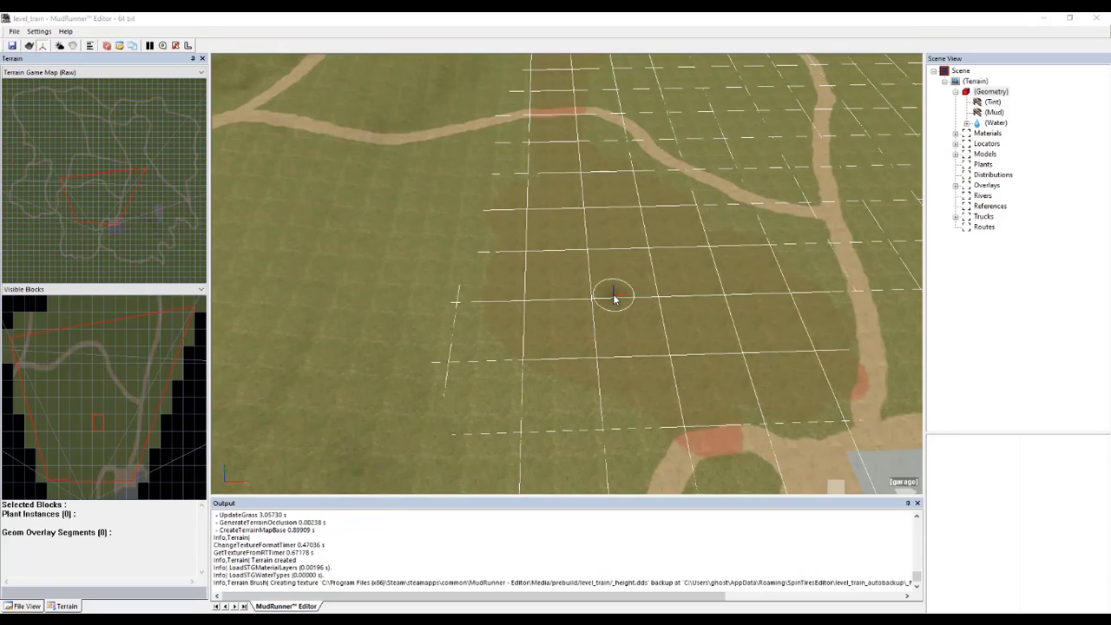
key("Escape")
mouse_move(572, 237)
middle_mouse_down()
mouse_move(582, 217)
mouse_move(531, 205)
middle_mouse_up()
scroll(553, 269, "up", 5)
mouse_move(560, 289)
middle_mouse_down()
mouse_move(575, 278)
mouse_move(607, 299)
mouse_move(562, 303)
middle_mouse_up()
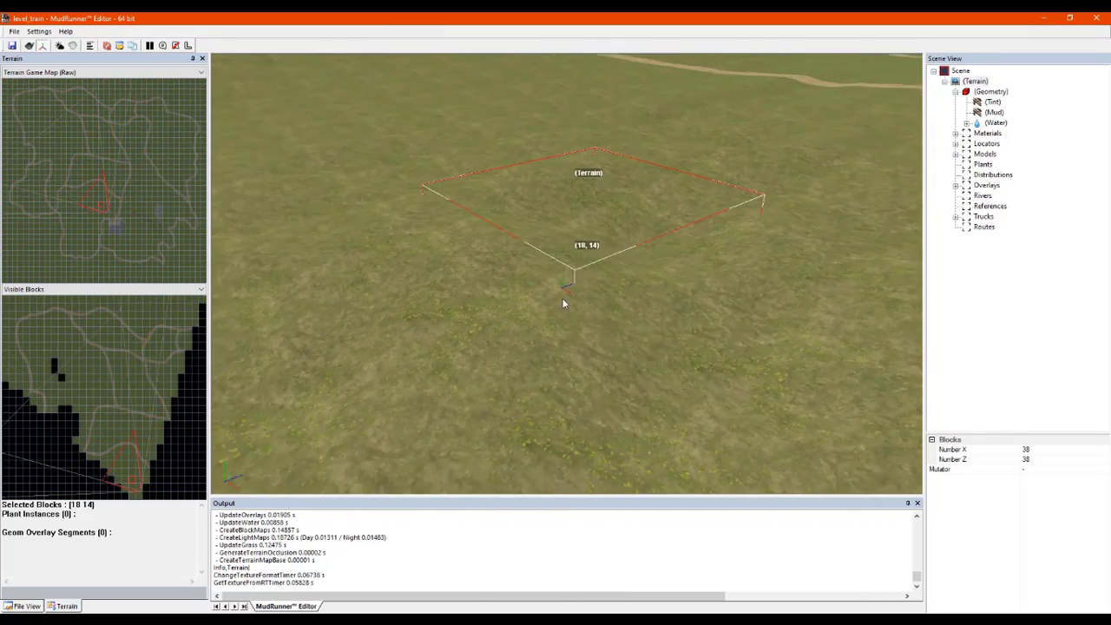
scroll(564, 300, "down", 6)
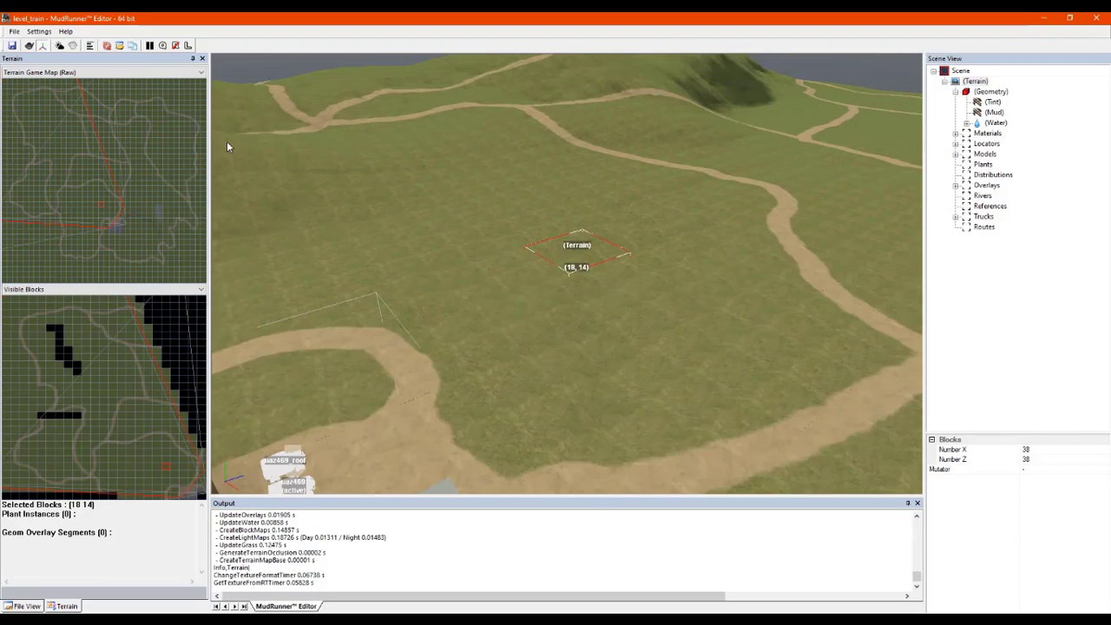
Step: Switch the terrain geometry brush to Flatten with size 8.0 and paint over the field near the garage
left_click(990, 92)
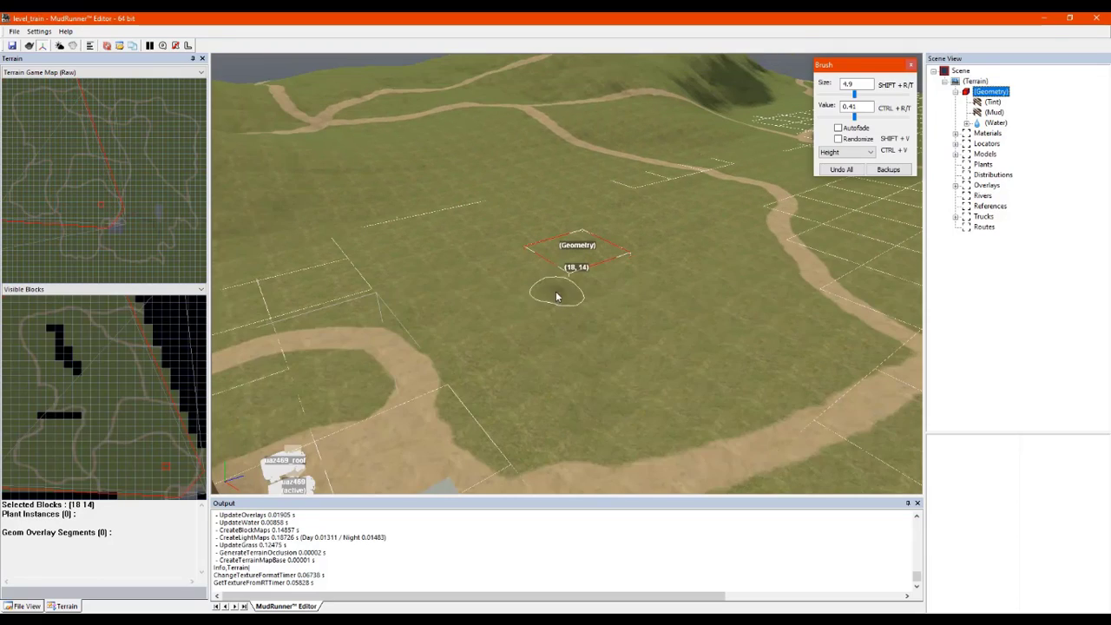
left_click(854, 154)
left_click(831, 170)
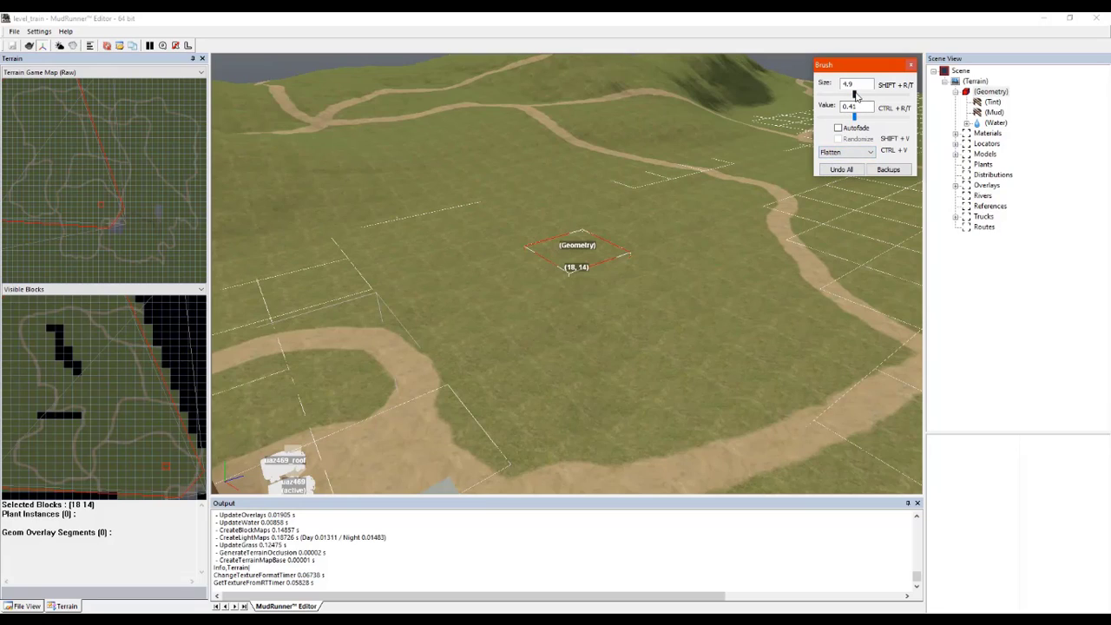
mouse_move(577, 264)
left_mouse_down()
mouse_move(565, 372)
mouse_move(500, 315)
mouse_move(476, 321)
mouse_move(586, 361)
mouse_move(518, 350)
mouse_move(550, 313)
mouse_move(623, 326)
left_mouse_up()
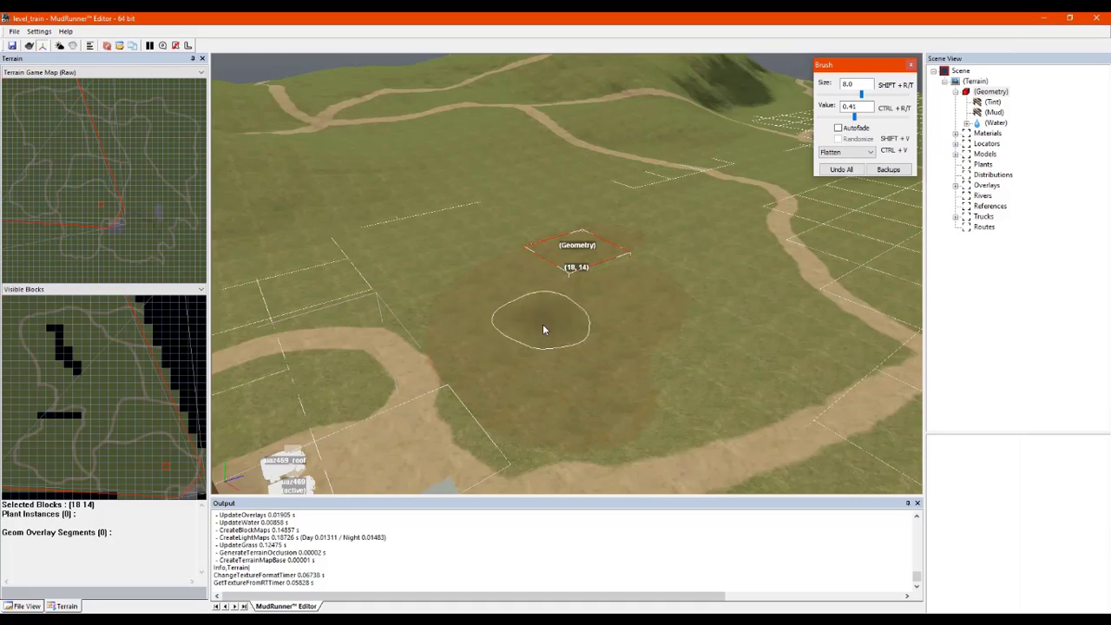
mouse_move(544, 328)
left_mouse_down()
mouse_move(460, 300)
mouse_move(557, 280)
mouse_move(608, 247)
mouse_move(593, 226)
left_mouse_up()
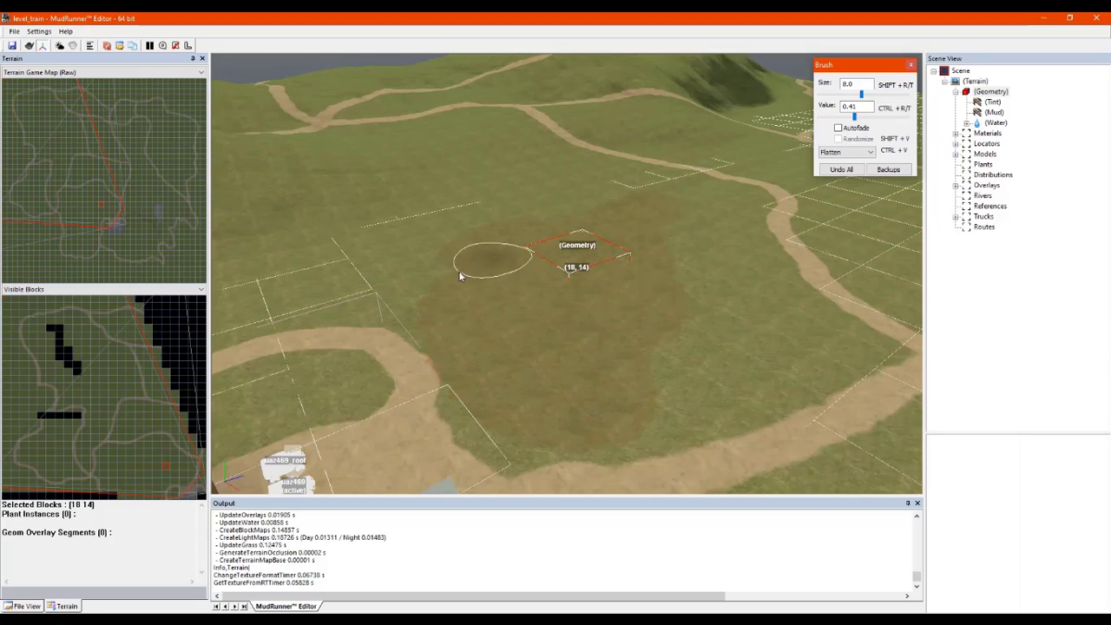
Step: Repeat the Flatten strokes over the middle and edges of the field around block (18, 14)
mouse_move(518, 365)
left_mouse_down()
mouse_move(577, 390)
mouse_move(593, 337)
left_mouse_up()
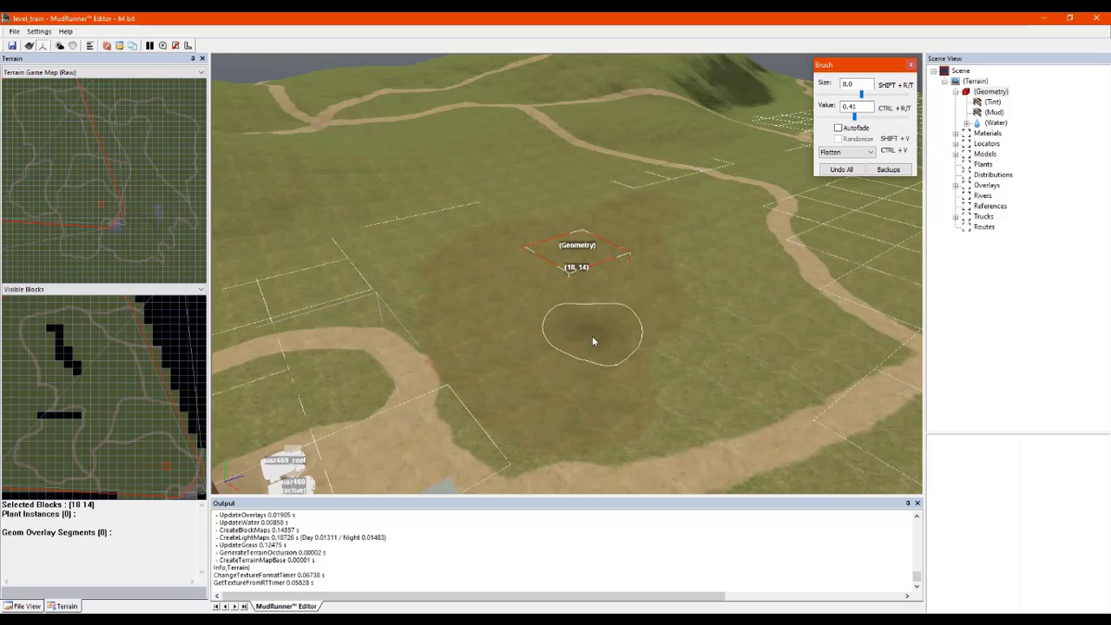
mouse_move(570, 301)
left_mouse_down()
mouse_move(558, 265)
mouse_move(495, 304)
mouse_move(526, 352)
mouse_move(634, 390)
mouse_move(654, 347)
mouse_move(642, 297)
mouse_move(536, 320)
left_mouse_up()
mouse_move(557, 390)
left_mouse_down()
mouse_move(568, 391)
mouse_move(537, 346)
left_mouse_up()
mouse_move(504, 277)
left_mouse_down()
mouse_move(569, 269)
mouse_move(521, 250)
left_mouse_up()
scroll(598, 317, "up", 4)
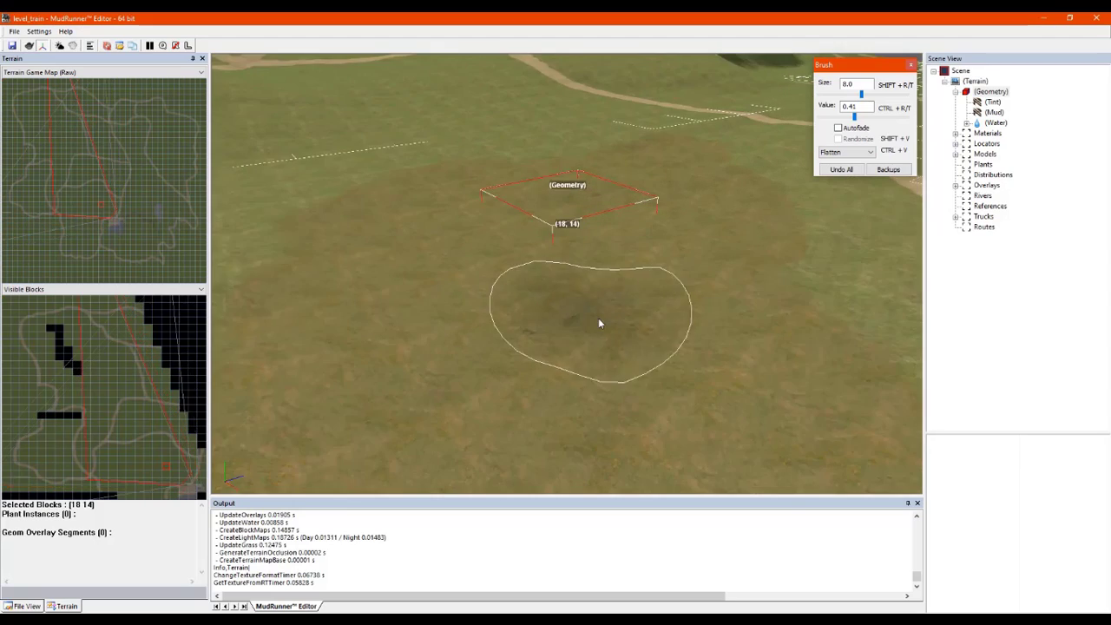
mouse_move(582, 302)
middle_mouse_down()
mouse_move(592, 278)
mouse_move(572, 291)
mouse_move(434, 296)
mouse_move(609, 305)
mouse_move(621, 280)
middle_mouse_up()
scroll(617, 299, "down", 8)
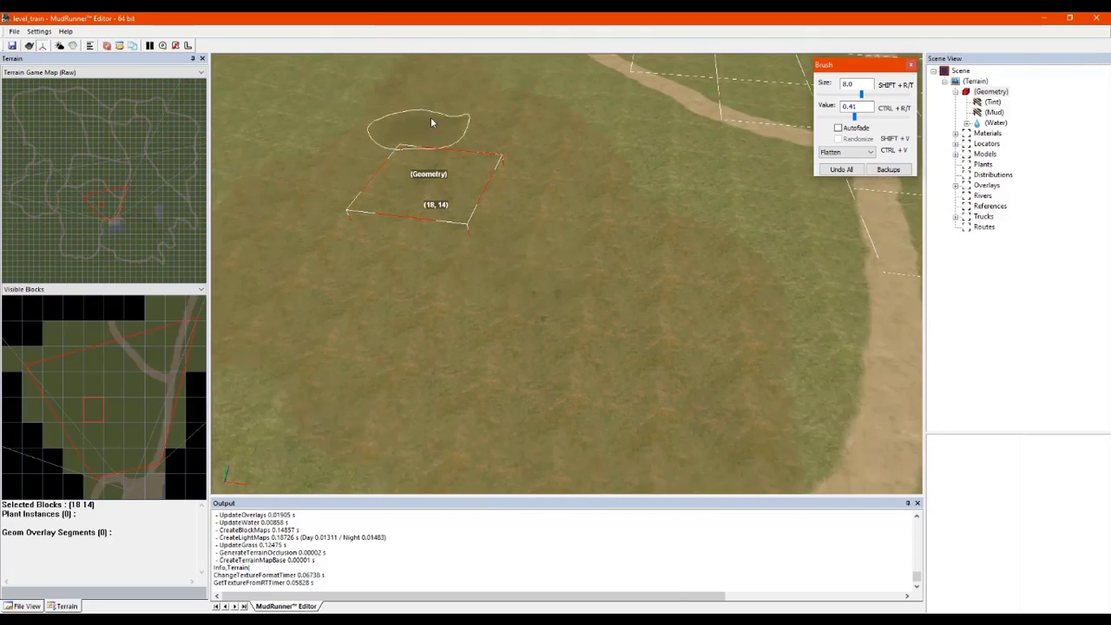
Step: Extend the Flatten strip from the field across the curved dirt road and the second dirt road
scroll(439, 119, "down", 5)
scroll(545, 202, "up", 5)
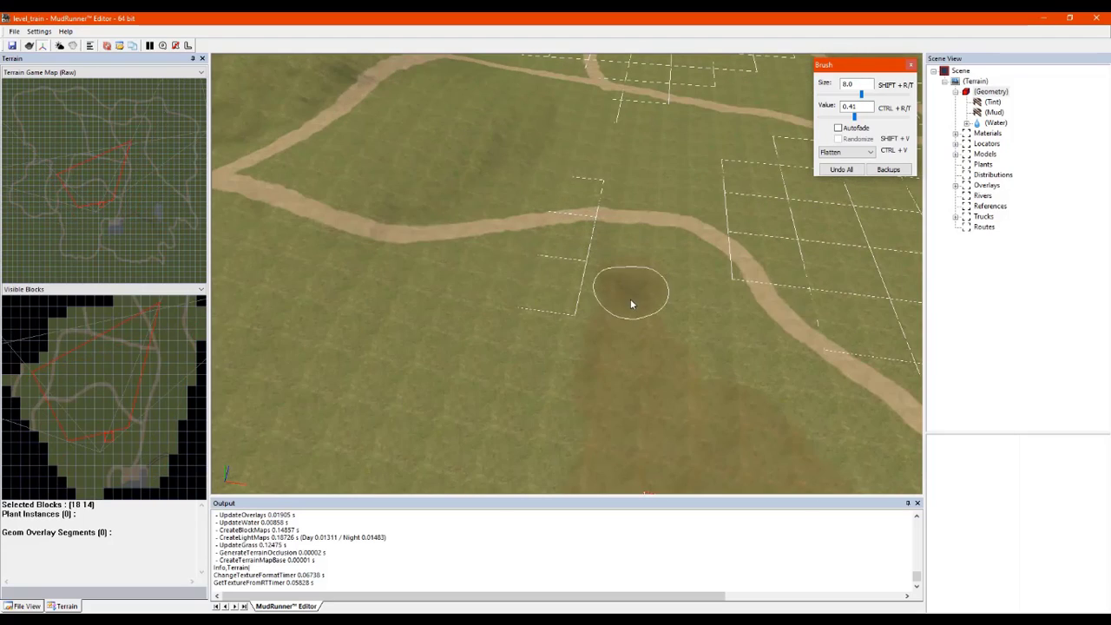
left_click_drag(650, 154, 643, 256)
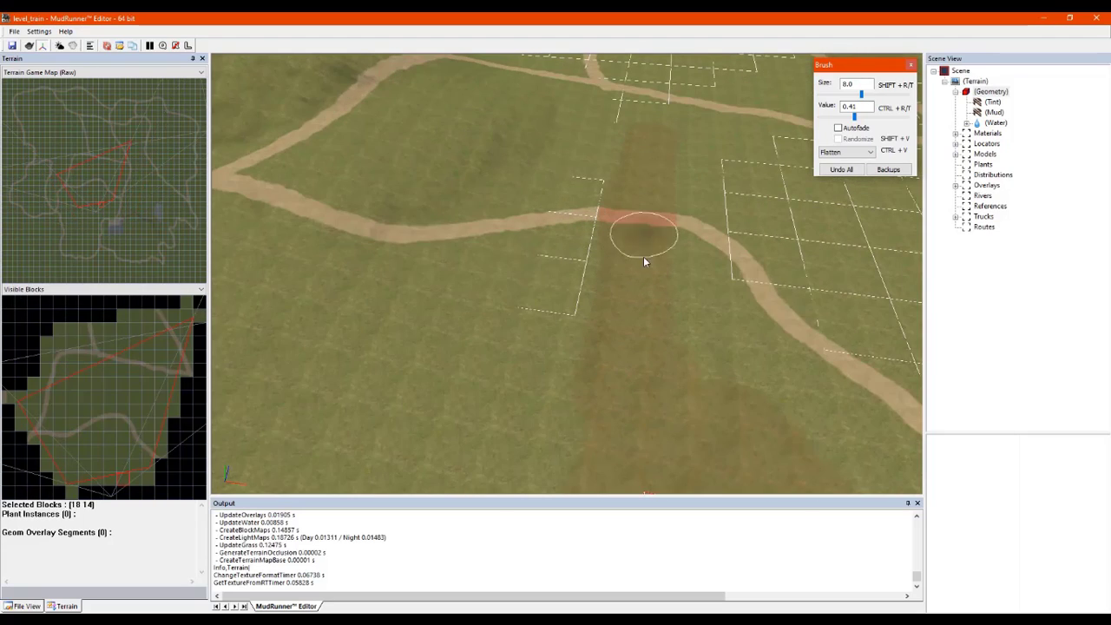
scroll(679, 145, "down", 5)
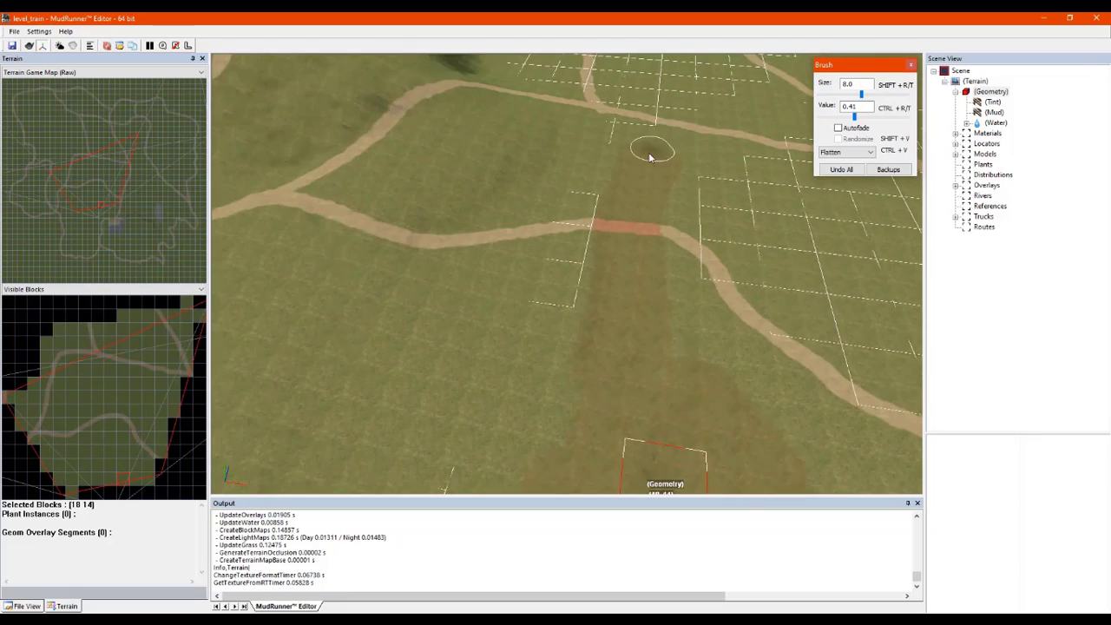
scroll(608, 202, "up", 8)
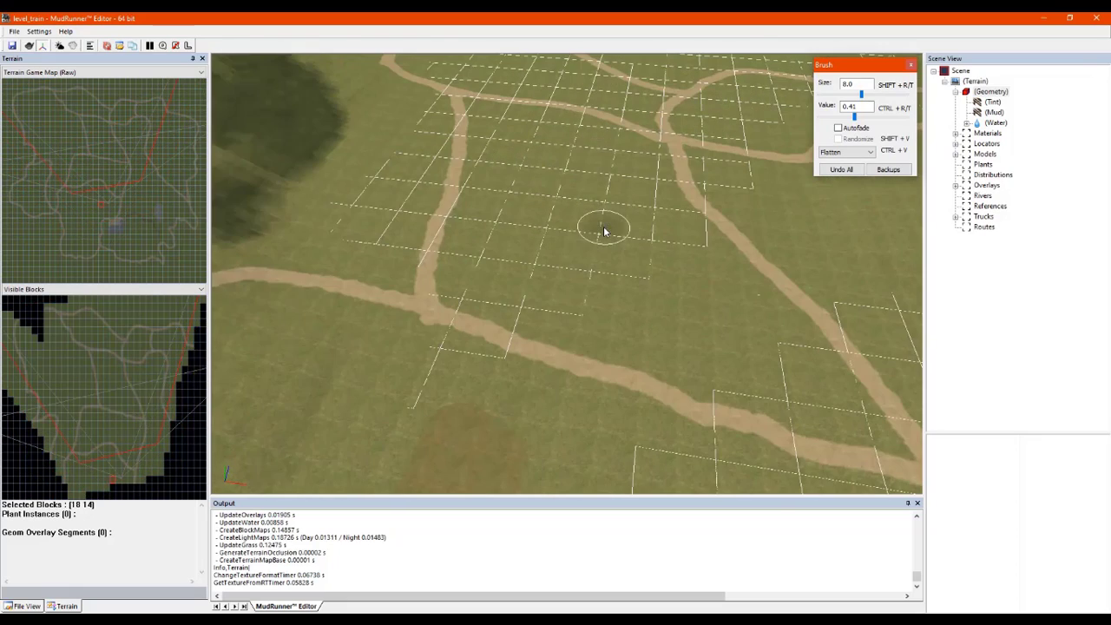
mouse_move(676, 470)
left_mouse_down()
mouse_move(682, 319)
mouse_move(664, 469)
mouse_move(690, 328)
left_mouse_up()
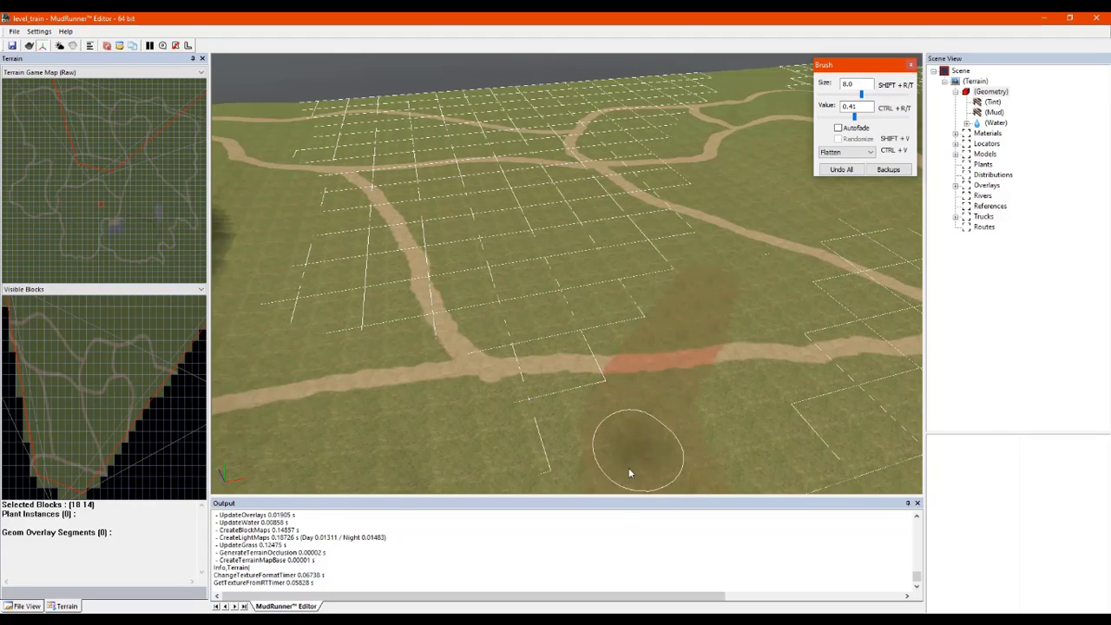
Step: Continue the Flatten strip across the long road and the road loop to the map edge, then leave the brush
mouse_move(630, 473)
left_mouse_down()
mouse_move(680, 312)
mouse_move(739, 220)
left_mouse_up()
mouse_move(728, 277)
left_mouse_down()
mouse_move(726, 191)
mouse_move(736, 218)
mouse_move(726, 166)
mouse_move(737, 183)
mouse_move(668, 139)
left_mouse_up()
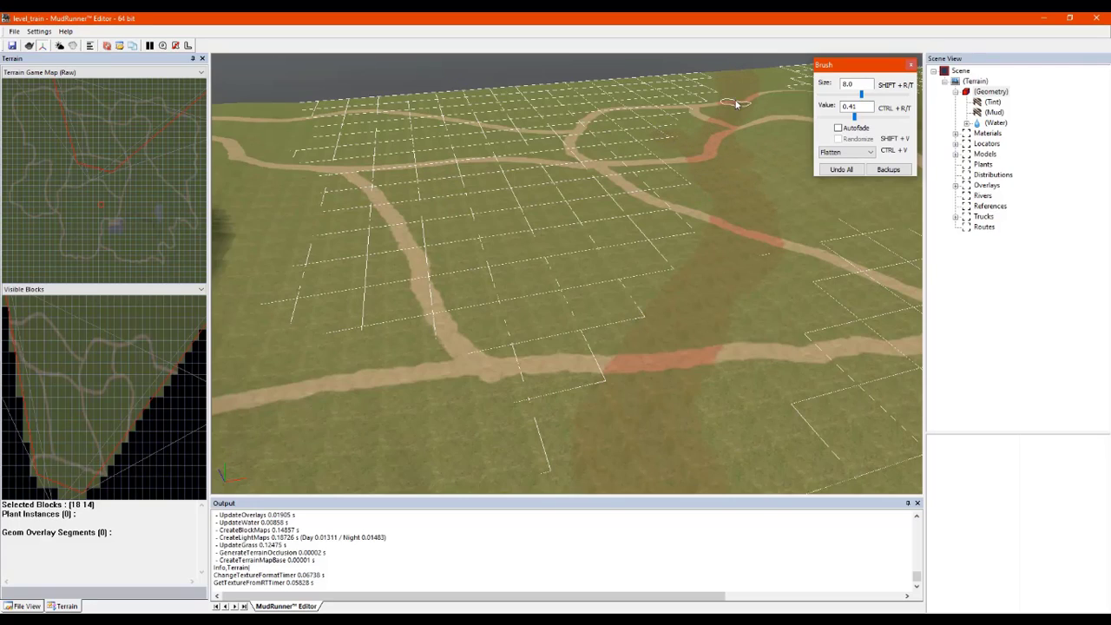
left_click_drag(736, 105, 746, 78)
mouse_move(716, 169)
left_mouse_down()
mouse_move(731, 280)
mouse_move(664, 413)
mouse_move(752, 382)
left_mouse_up()
key("Escape")
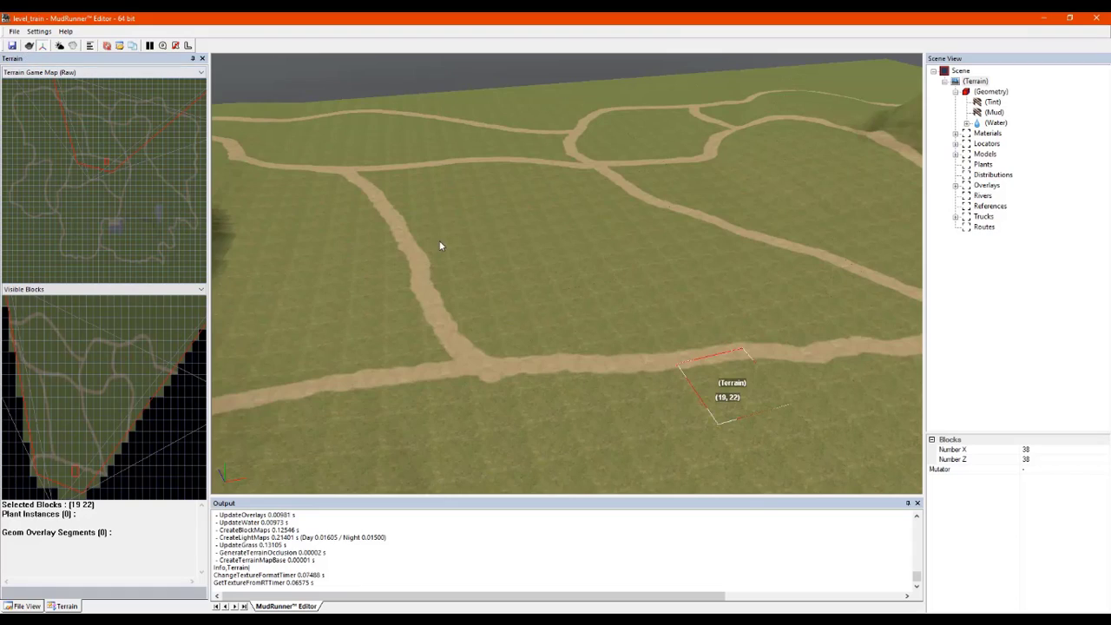
Step: Rebuild the whole terrain and view the roads leading back to the garage
right_click(440, 246)
left_click(484, 248)
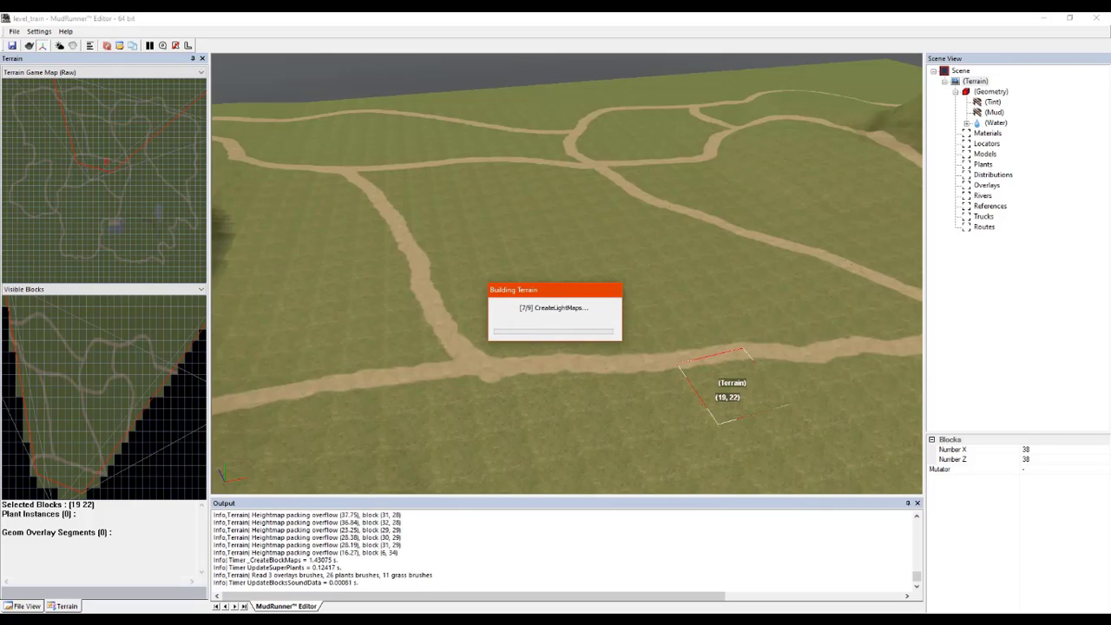
key("F9")
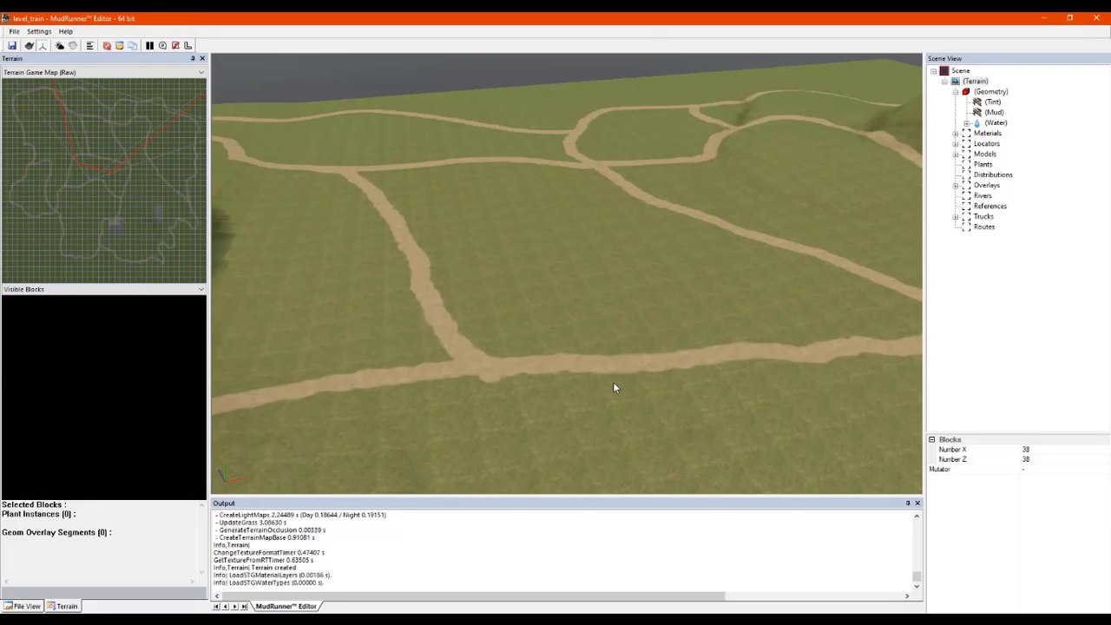
middle_click_drag(643, 307, 773, 296)
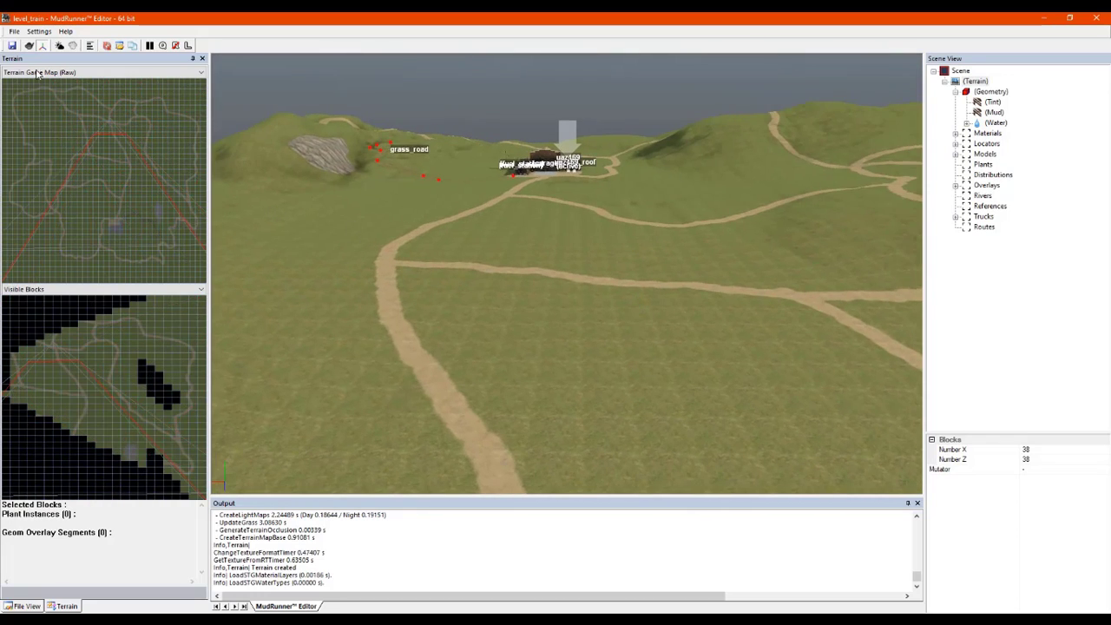
Step: Save the level_train map and add a river on the ground beside the garage road
left_click(12, 45)
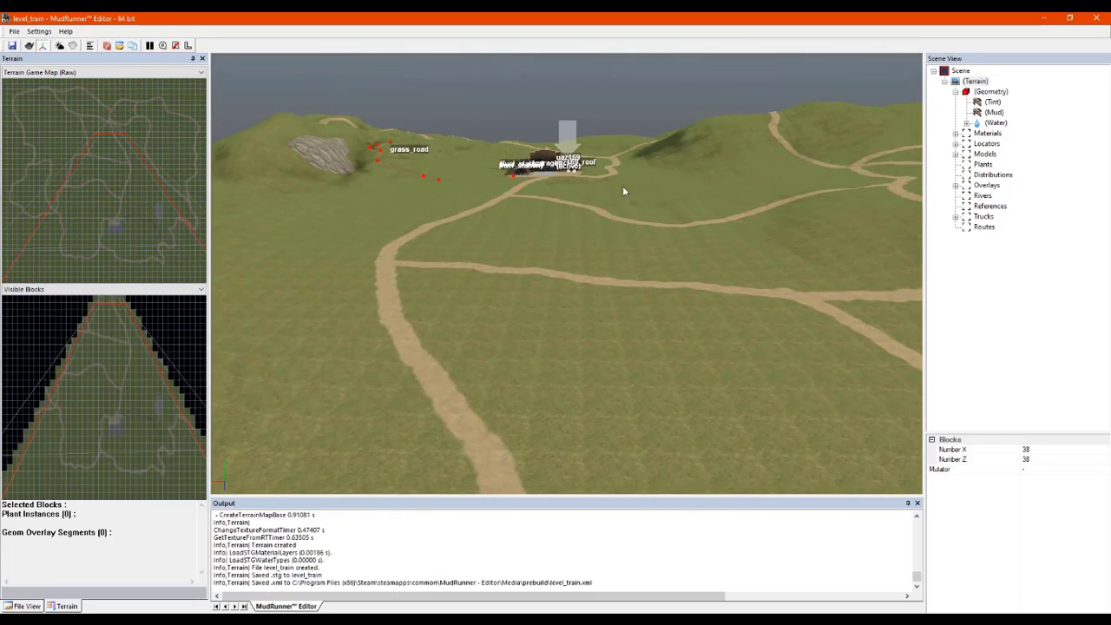
right_click_drag(622, 187, 643, 220)
scroll(610, 180, "up", 6)
right_click_drag(497, 274, 582, 194)
right_click(581, 193)
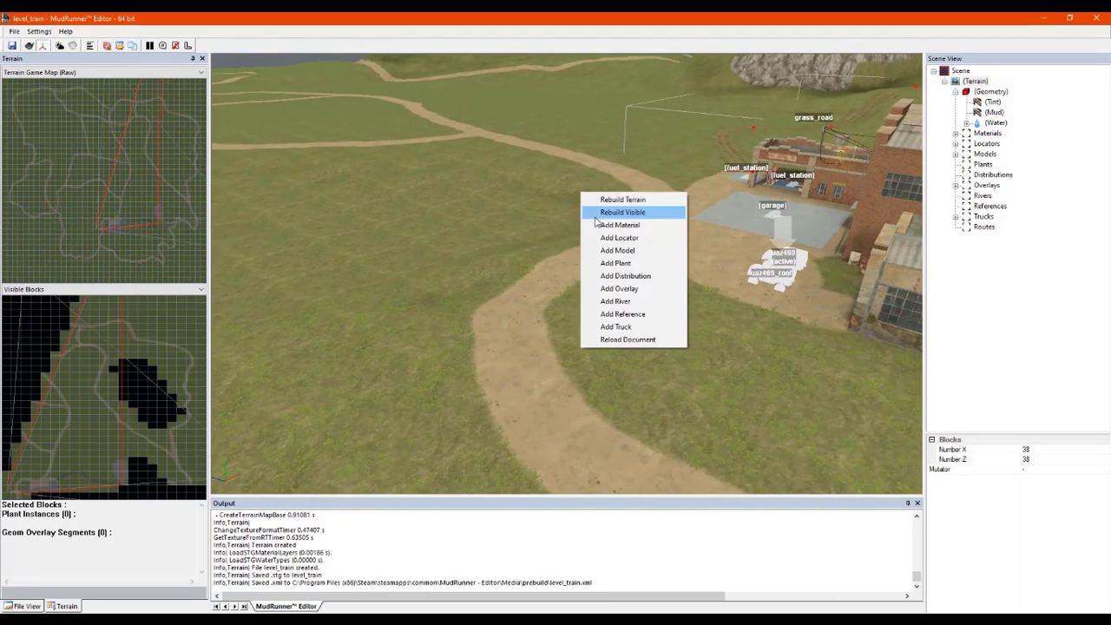
left_click(632, 303)
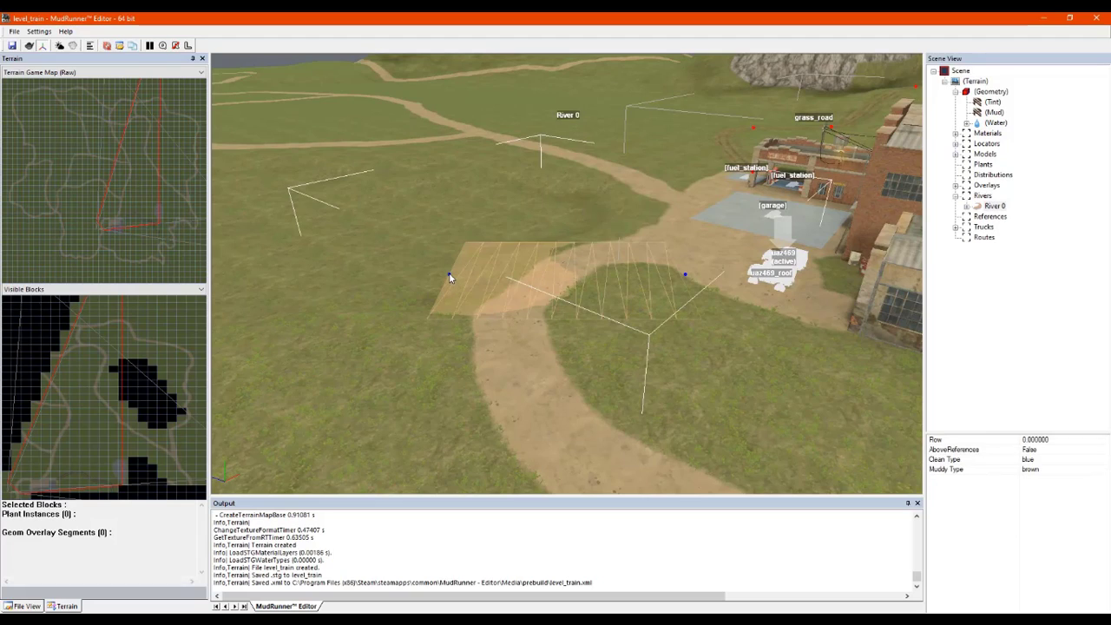
Step: Move river point 0 to about (37.7, 19.9, -104.6) near the garage and carry point 1 across to the open field
left_click(448, 273)
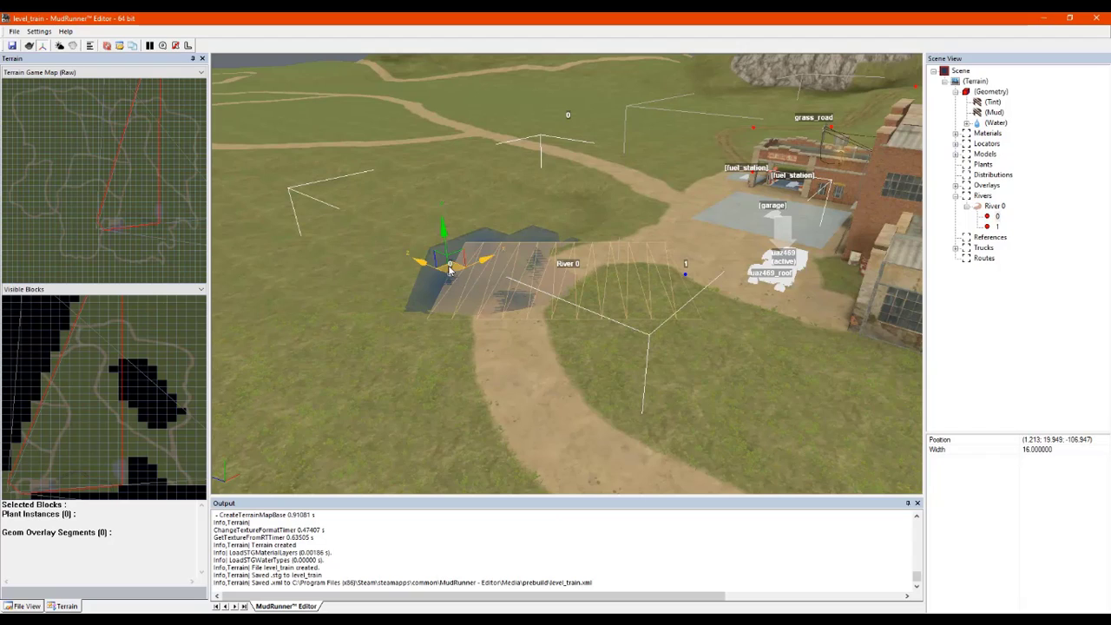
left_click_drag(448, 272, 673, 229)
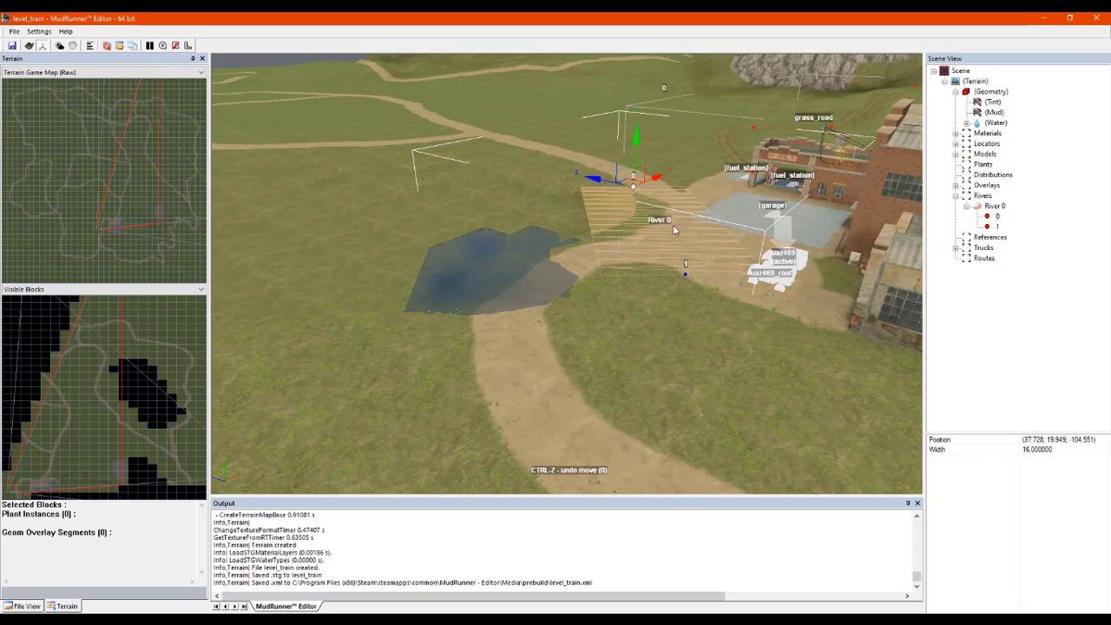
left_click(689, 282)
left_click_drag(682, 274, 423, 199)
Step: Shift river point 1 to about (11.0, 19.9, -92.2) in the field
middle_click_drag(536, 172, 448, 178)
scroll(440, 159, "up", 4)
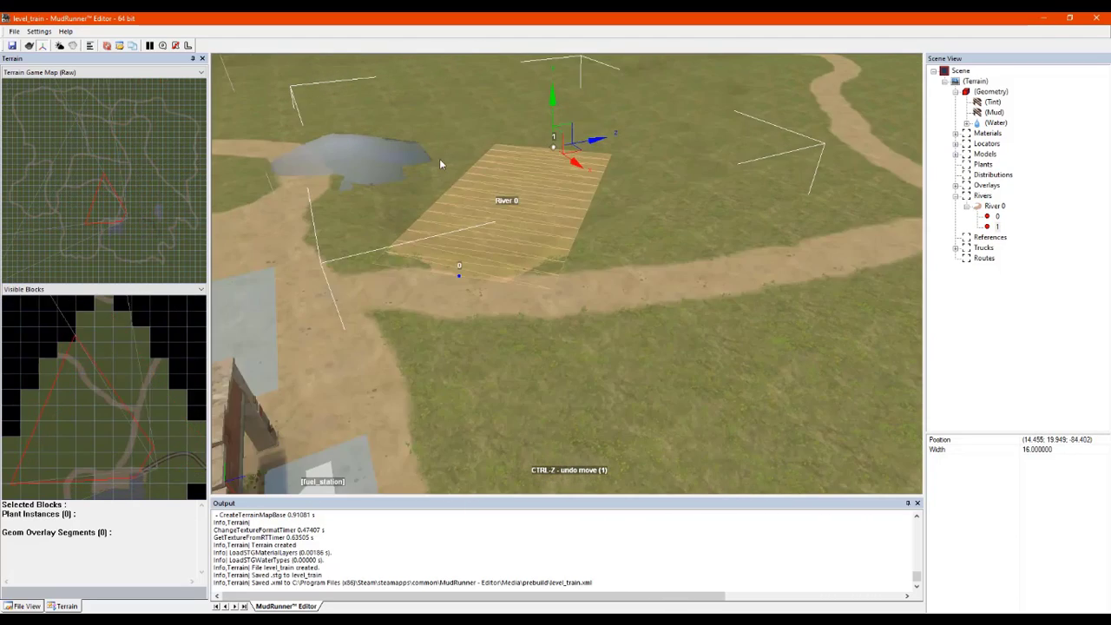
scroll(521, 323, "down", 1)
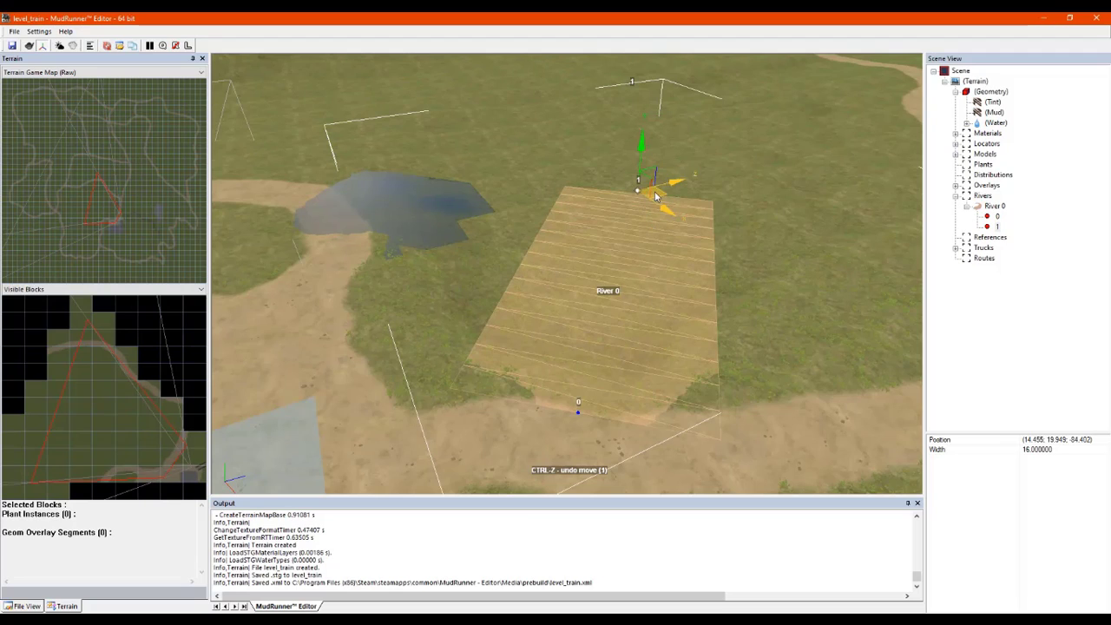
left_click_drag(655, 197, 578, 199)
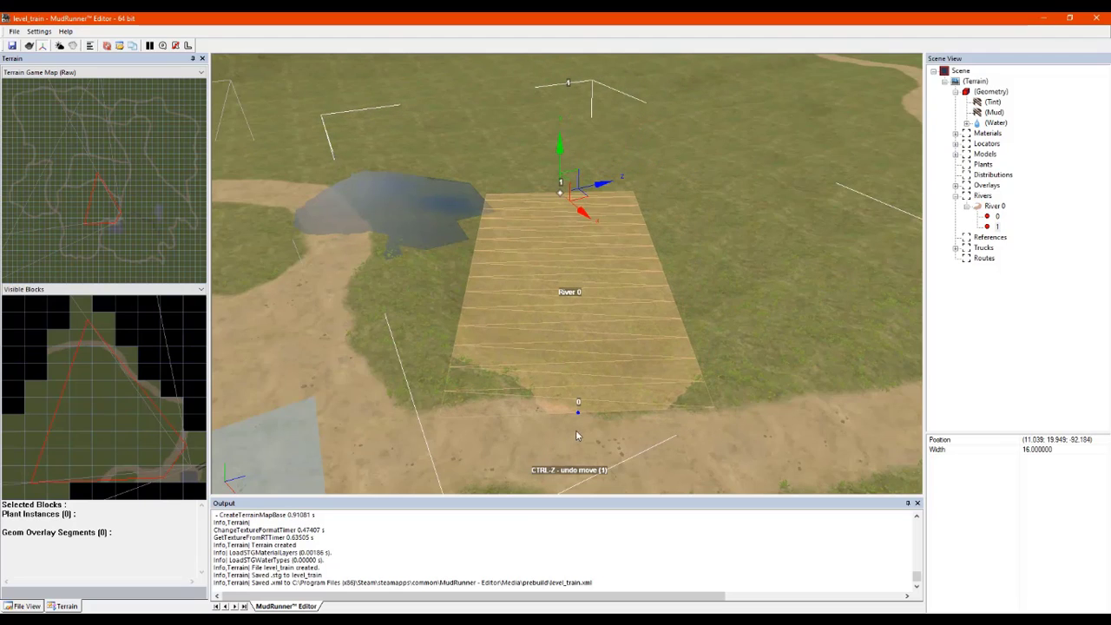
Step: Lower river point 0 beside the garage road to a height of about 19.04
left_click(579, 414)
middle_click_drag(693, 388, 658, 324)
left_click_drag(627, 266, 590, 308)
right_click_drag(589, 306, 705, 302)
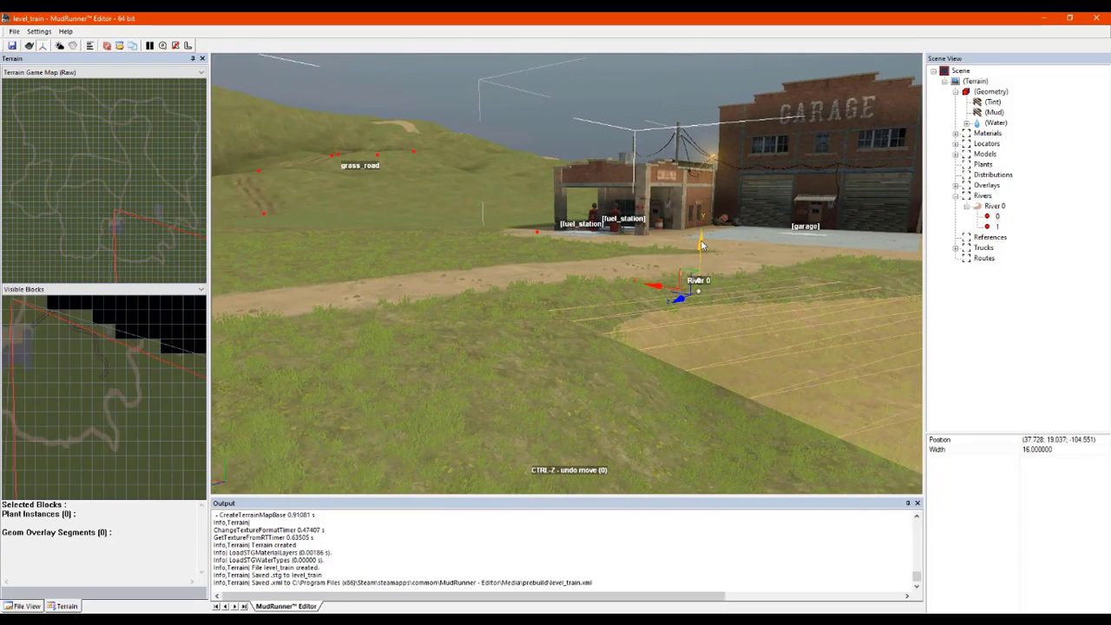
left_click_drag(702, 245, 675, 243)
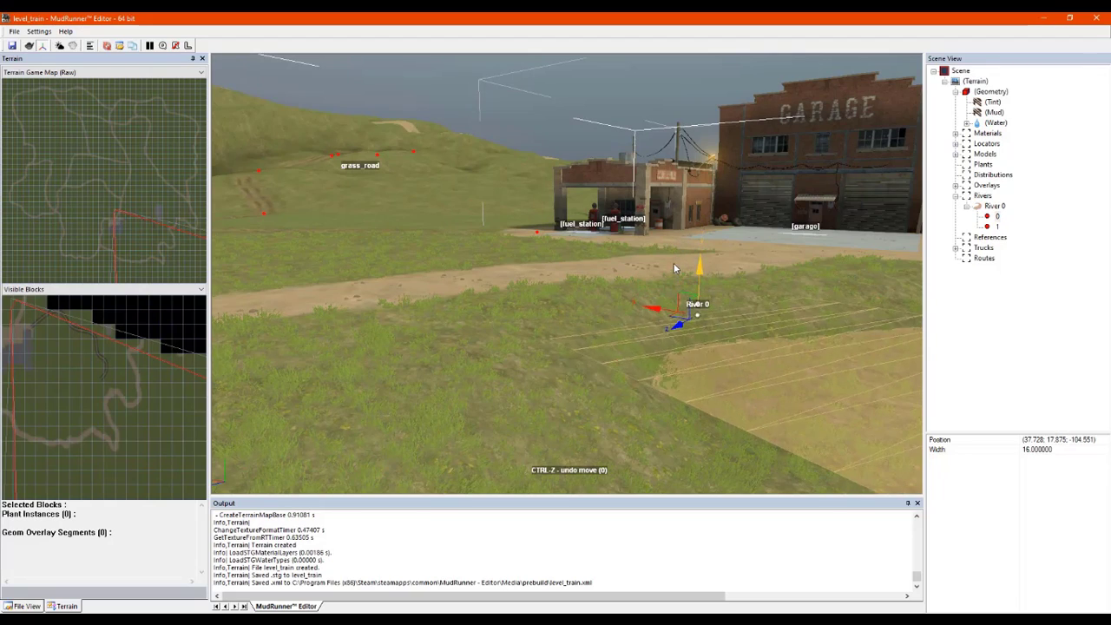
left_click_drag(670, 243, 712, 241)
Step: Deselect the river and examine its water surface and banks from above and from the side
middle_click_drag(625, 274, 618, 283)
right_click_drag(618, 283, 686, 294)
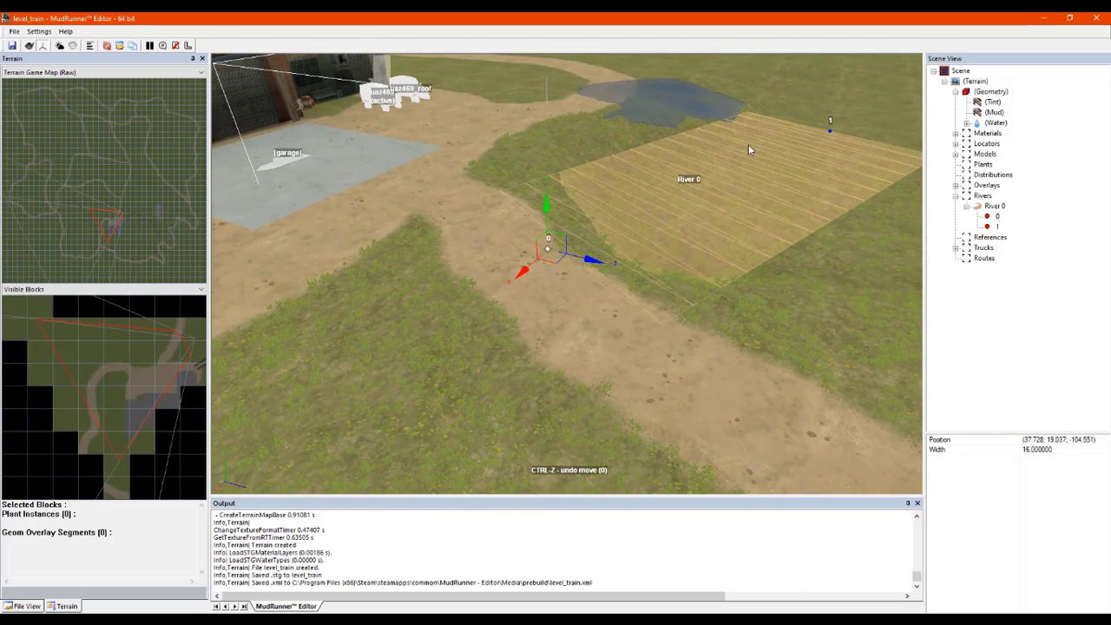
right_click_drag(655, 174, 700, 209)
scroll(805, 151, "down", 3)
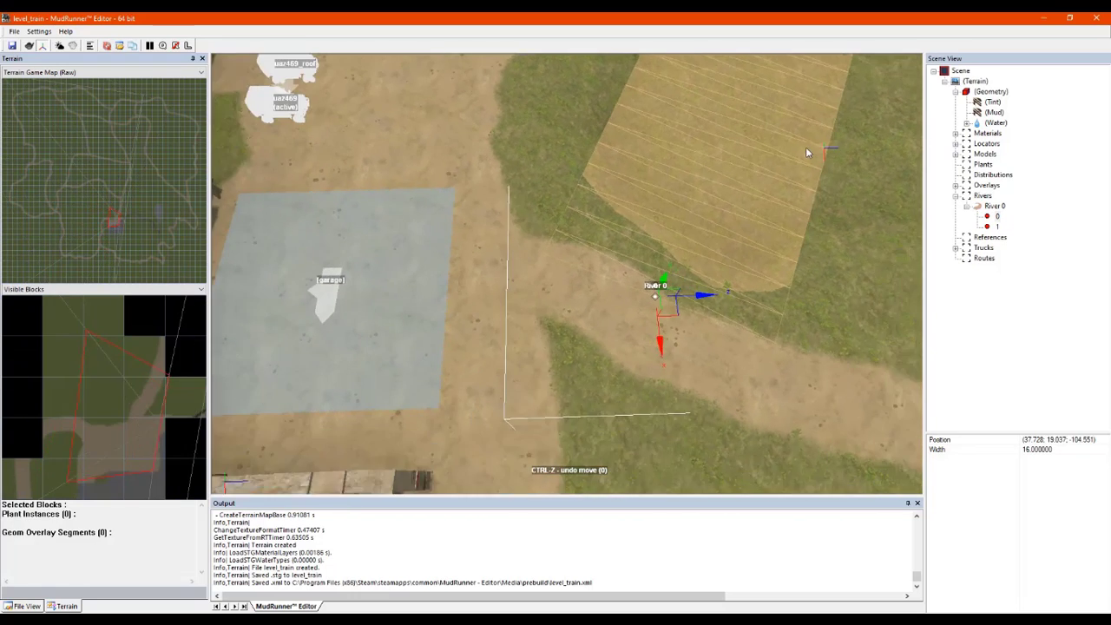
scroll(598, 229, "up", 1)
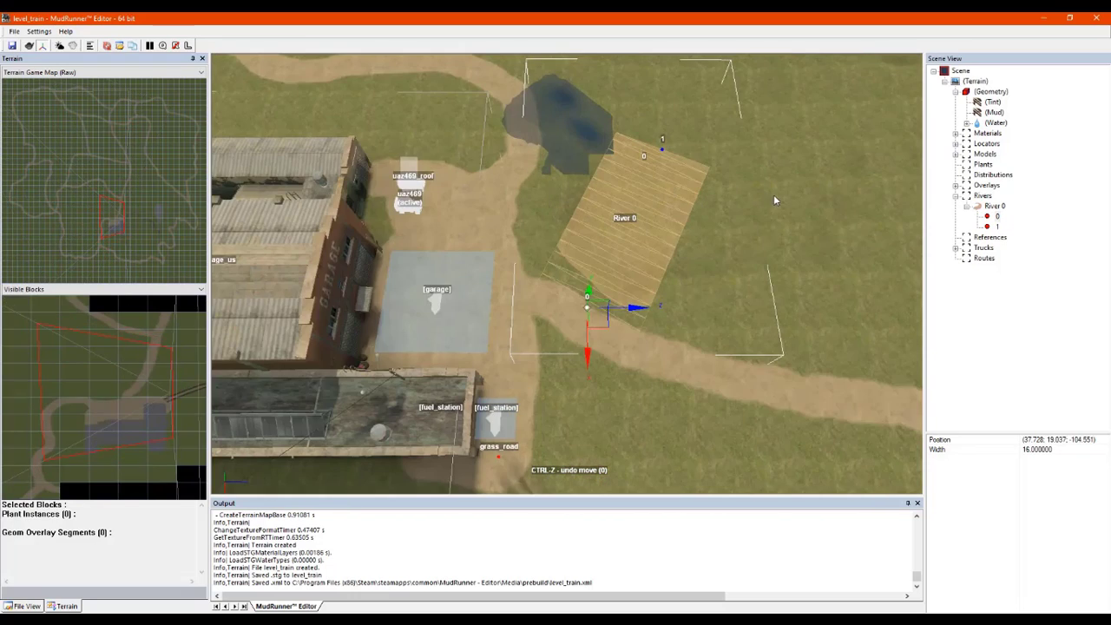
left_click(777, 201)
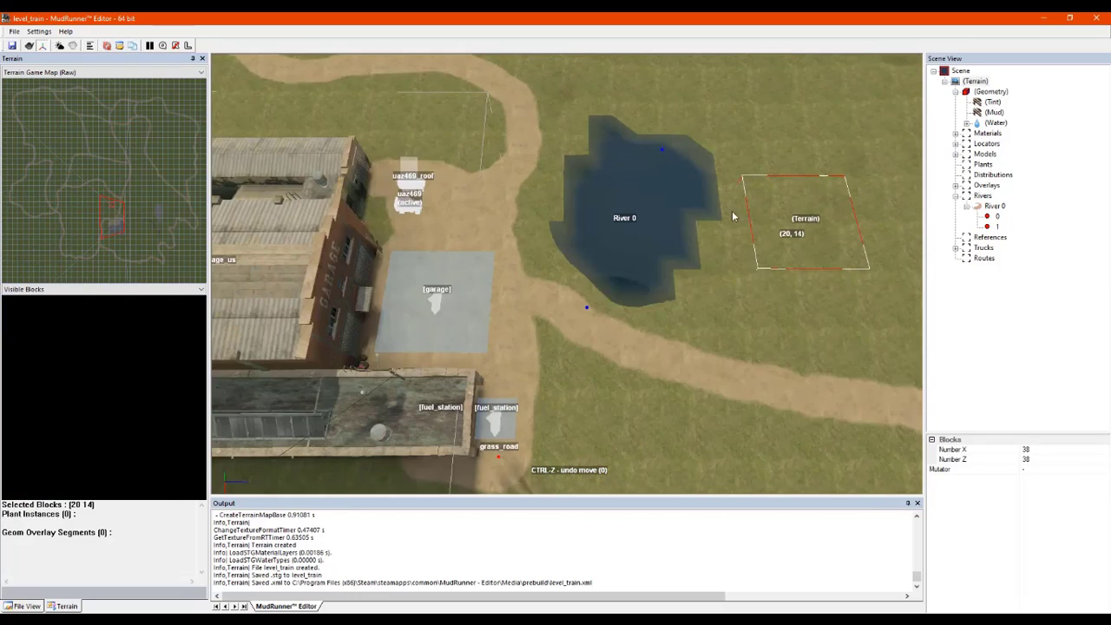
scroll(655, 228, "up", 5)
mouse_move(617, 252)
right_mouse_down()
mouse_move(611, 218)
mouse_move(570, 215)
mouse_move(615, 240)
right_mouse_up()
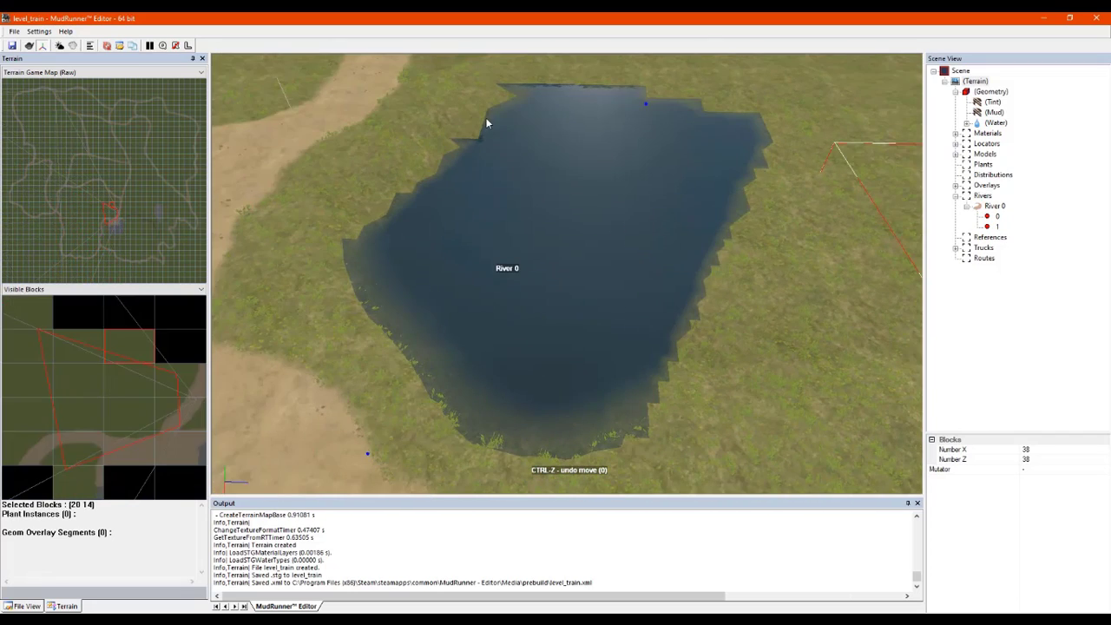
right_click_drag(588, 347, 553, 326)
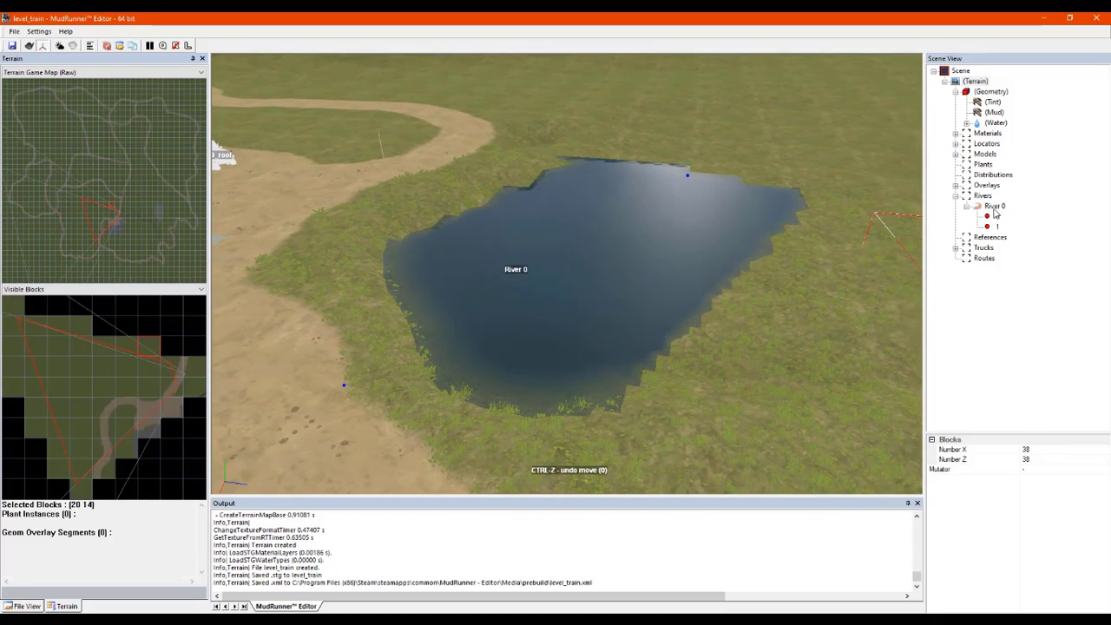
Step: Widen the river at point 1 to about 41.2
left_click(688, 177)
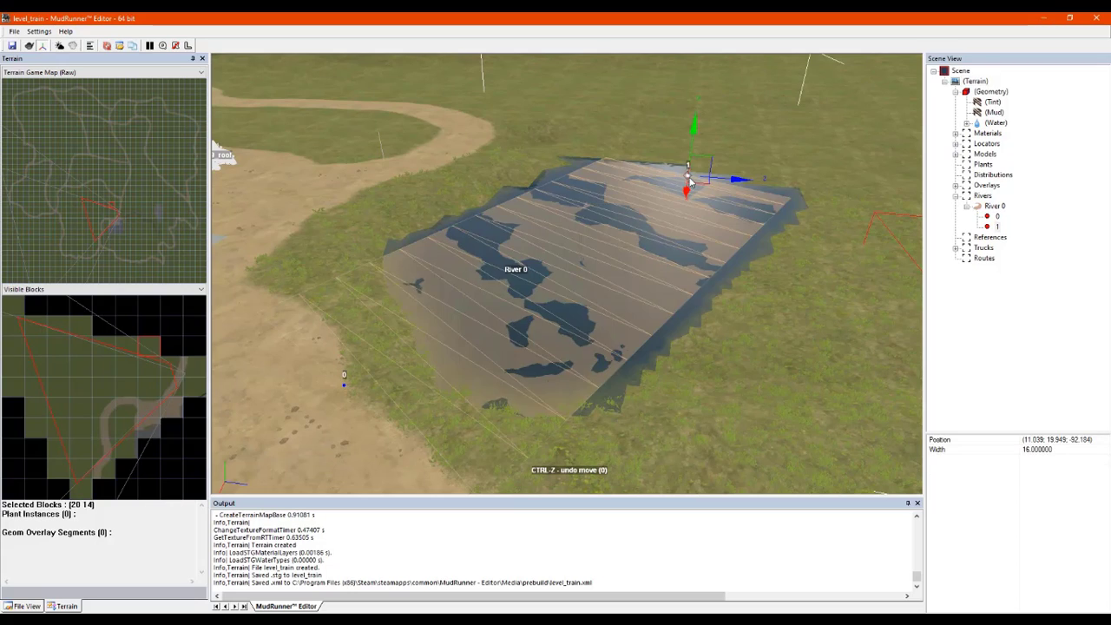
right_click_drag(696, 190, 748, 252)
scroll(749, 253, "down", 5)
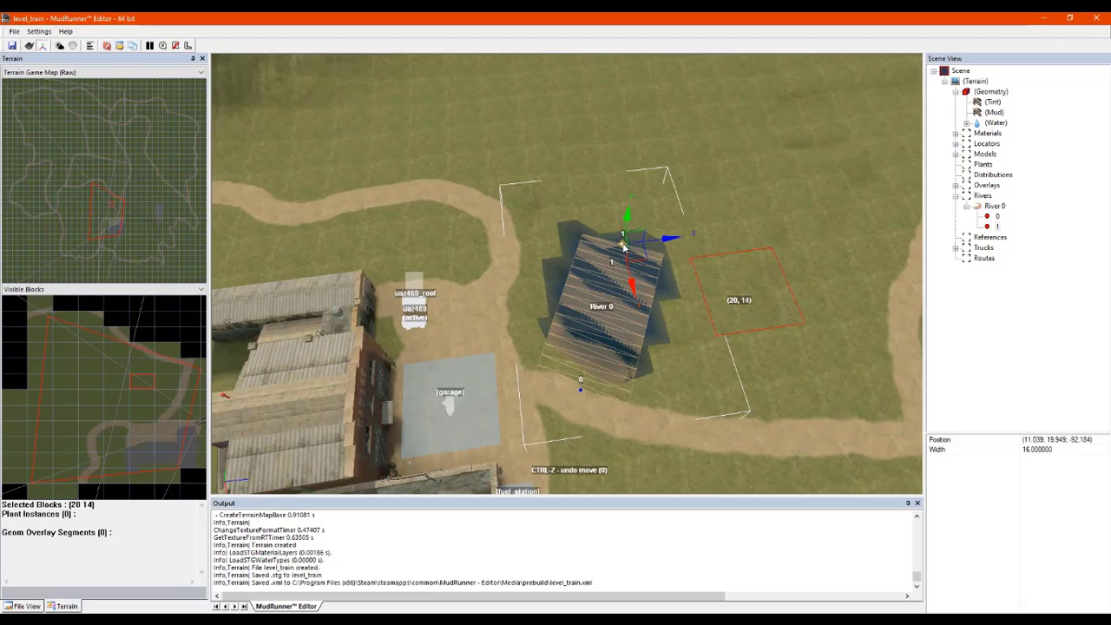
mouse_move(622, 247)
left_mouse_down()
mouse_move(676, 194)
mouse_move(622, 248)
left_mouse_up()
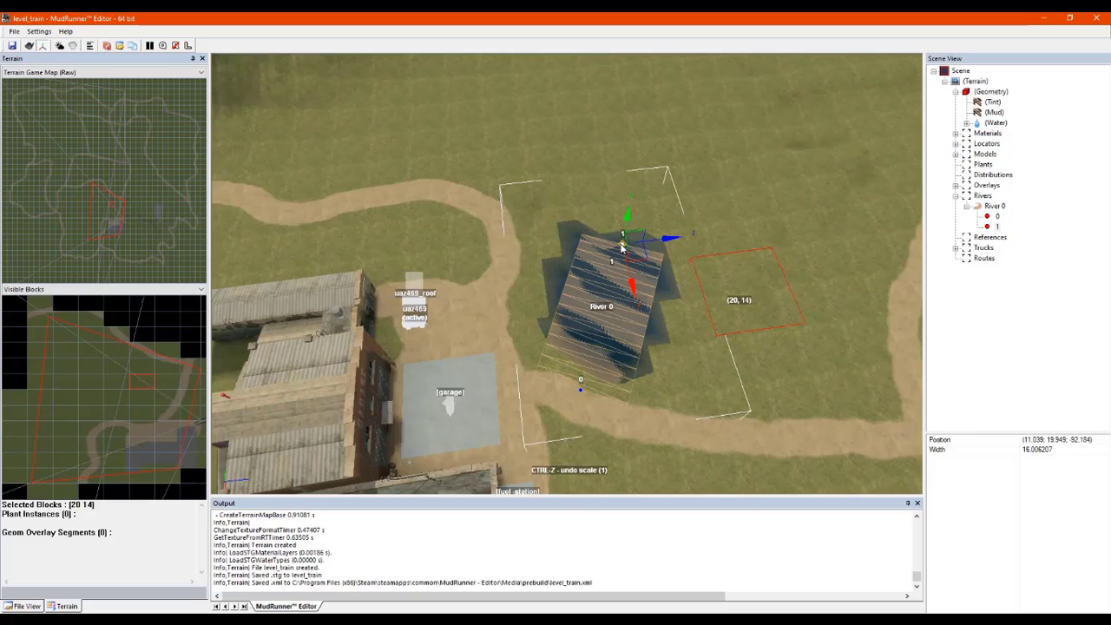
left_click_drag(622, 247, 661, 119)
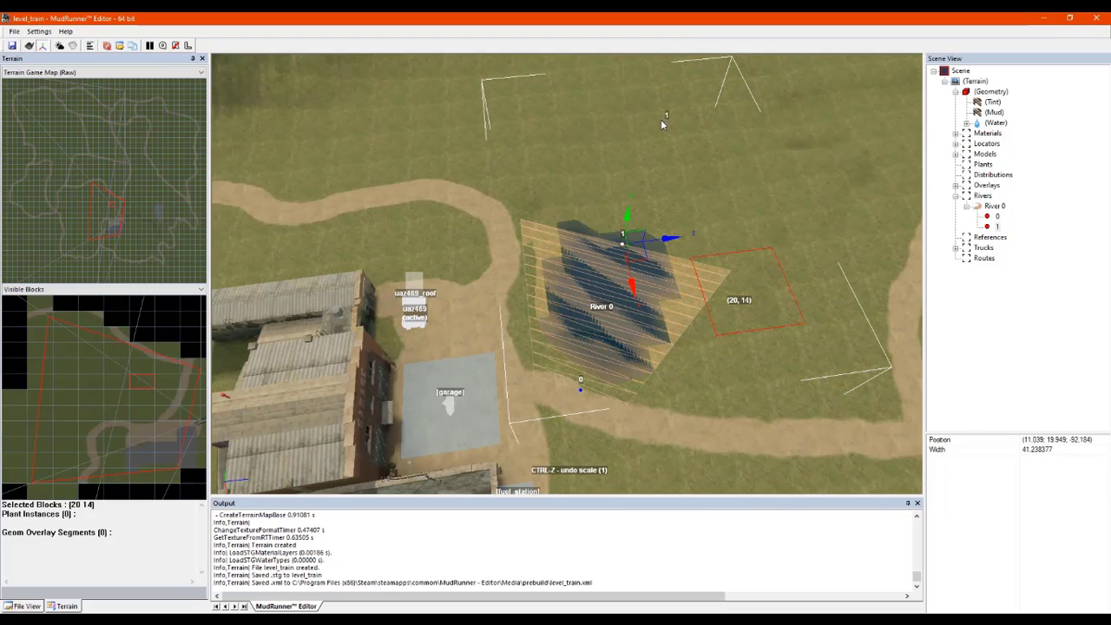
Step: Shift river point 1 to about (14.4, 19.9, -89.5) and widen the river at point 0 to about 38.6
scroll(603, 224, "up", 5)
middle_click_drag(740, 344, 669, 333)
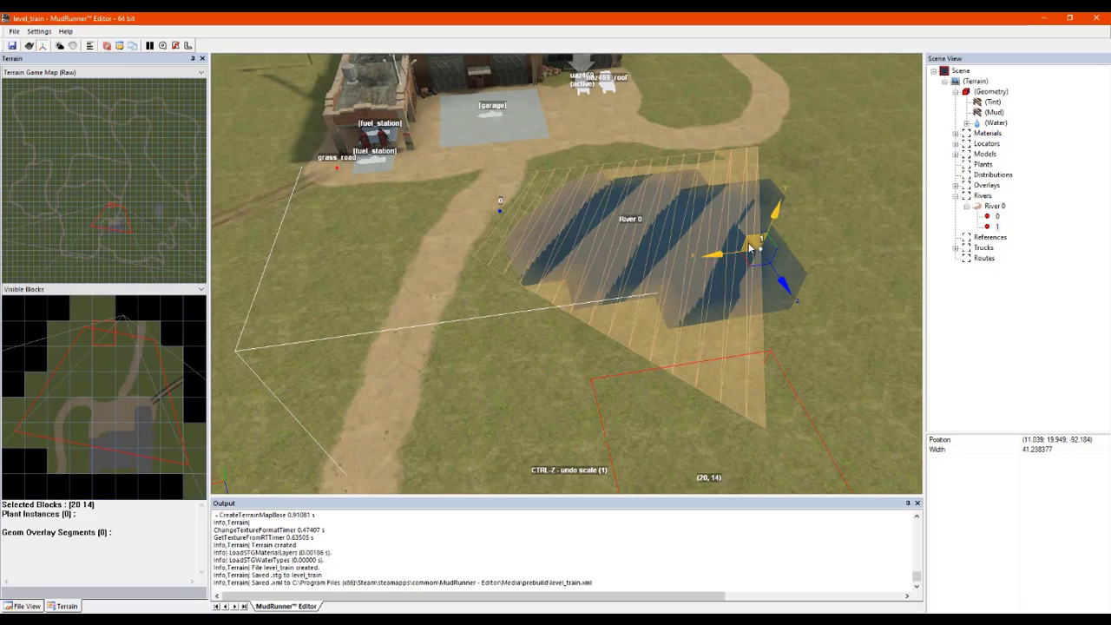
left_click_drag(751, 249, 737, 290)
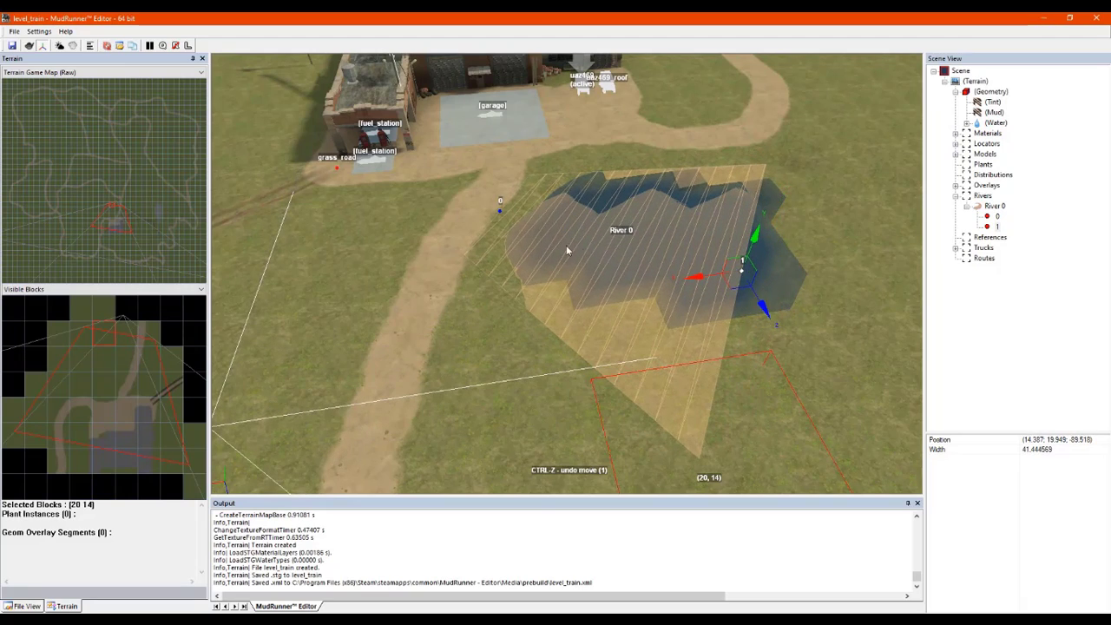
left_click(501, 213)
middle_click_drag(500, 214, 507, 216)
left_click_drag(498, 211, 536, 112, "shift")
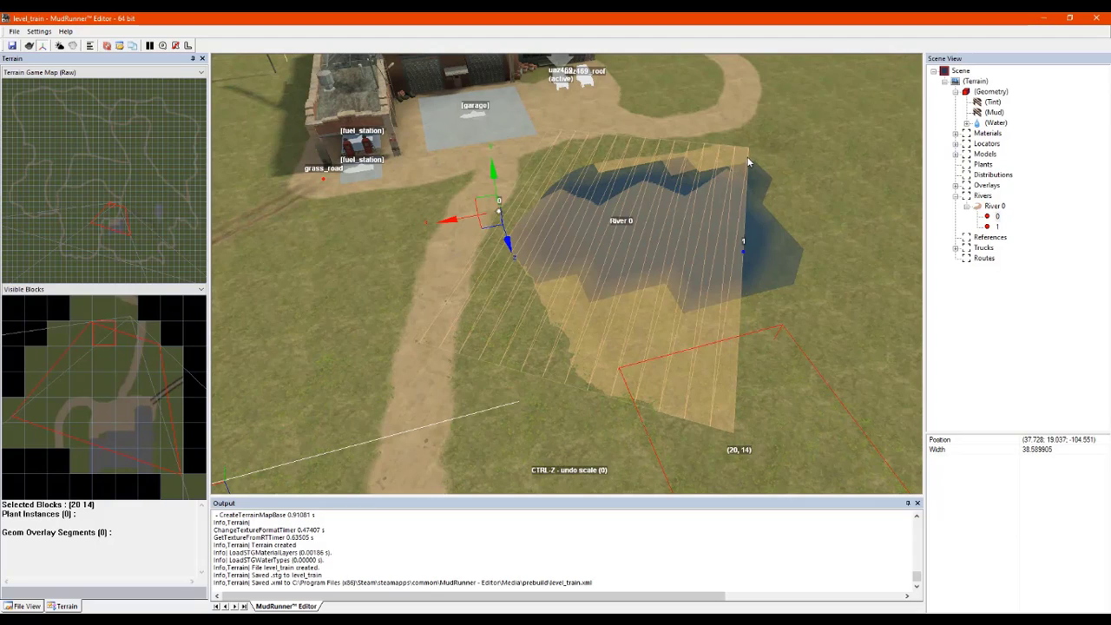
Step: Move river point 1 to about (12.8, 19.9, -91.9) and widen the river there to about 69.9
middle_click_drag(741, 250, 795, 253)
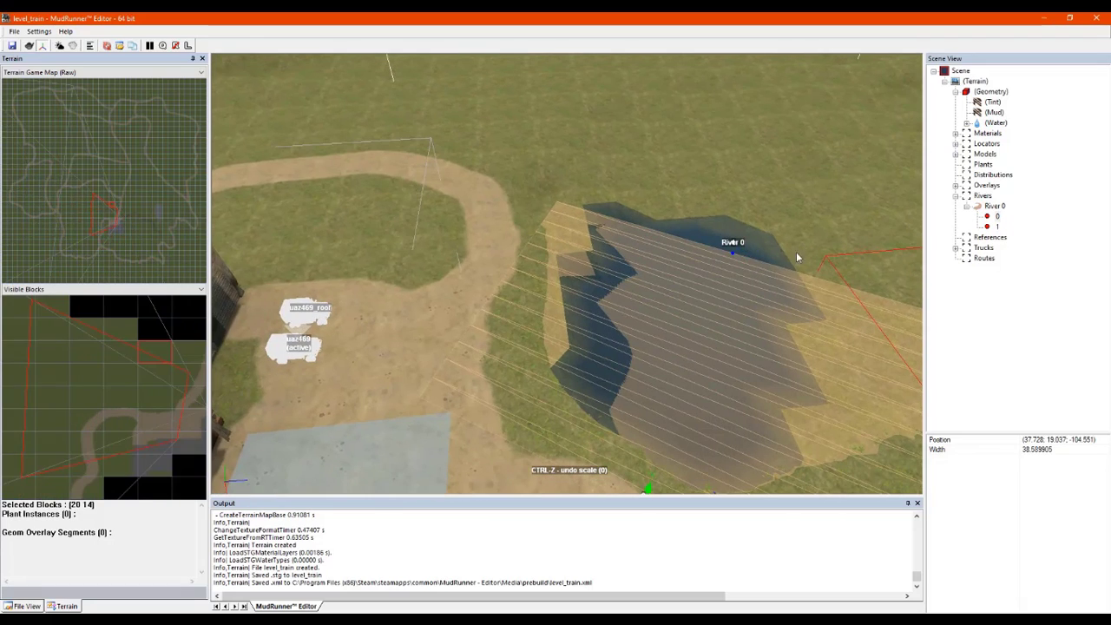
left_click(727, 255)
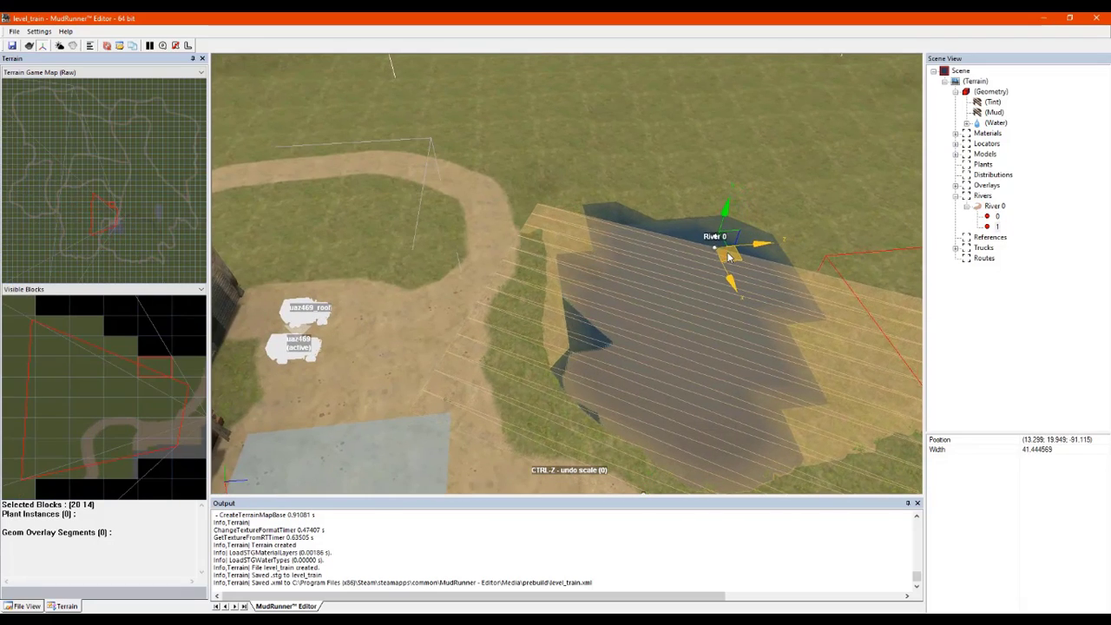
left_click_drag(729, 258, 703, 201)
scroll(710, 221, "down", 3)
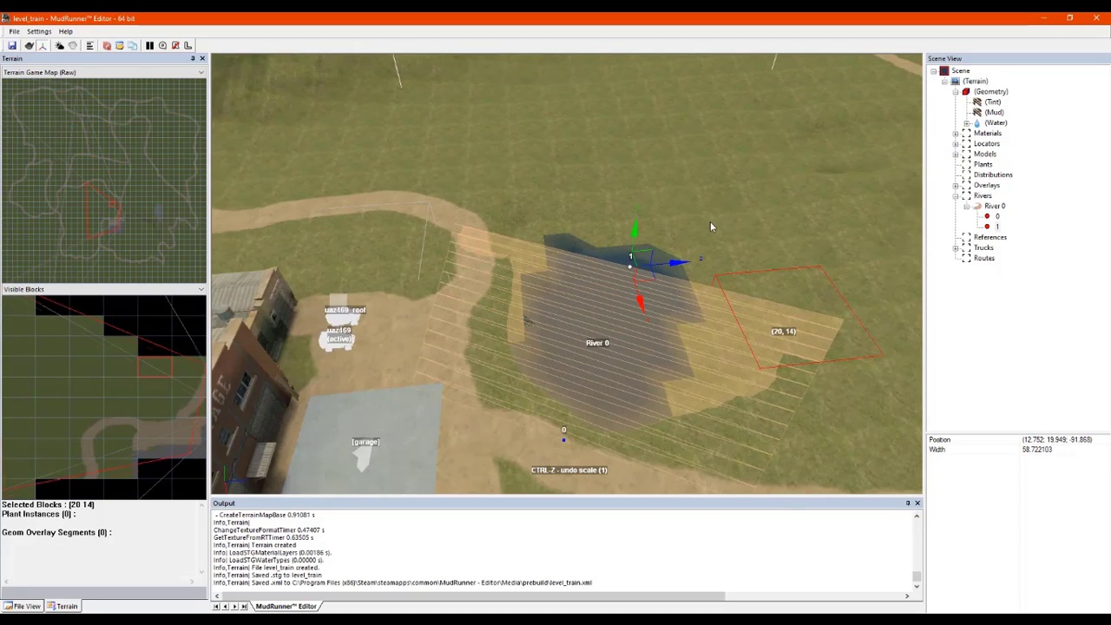
left_click_drag(632, 274, 631, 258)
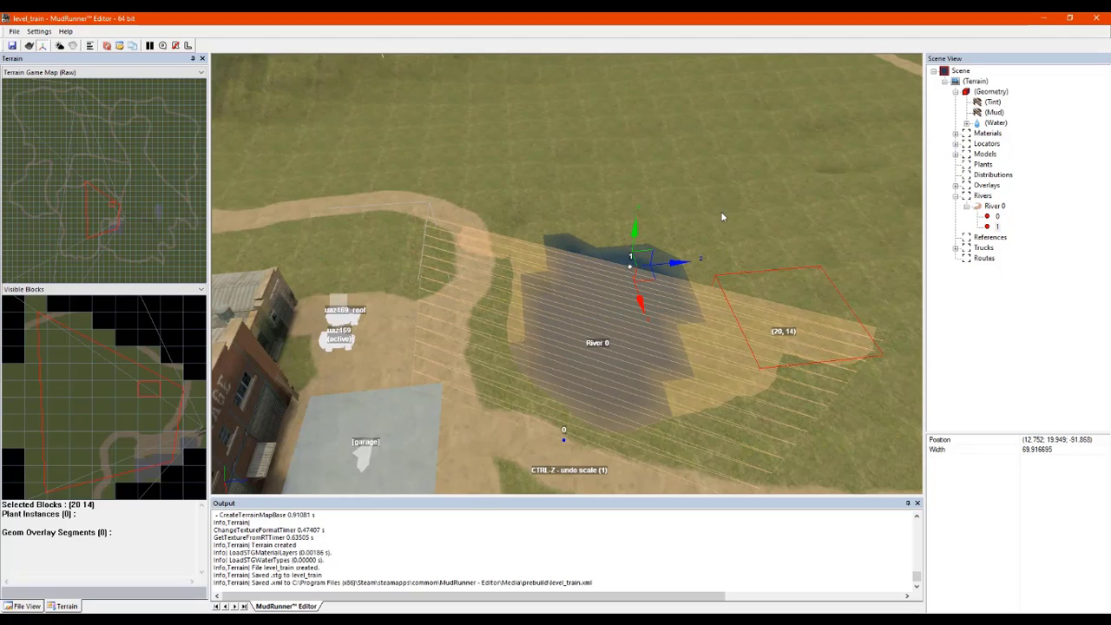
Step: Adjust river point 1 to about (13.6, 19.9, -89.8), checking how the river lies against the surrounding roads
middle_click_drag(721, 212, 738, 218)
scroll(815, 253, "down", 2)
scroll(810, 265, "up", 2)
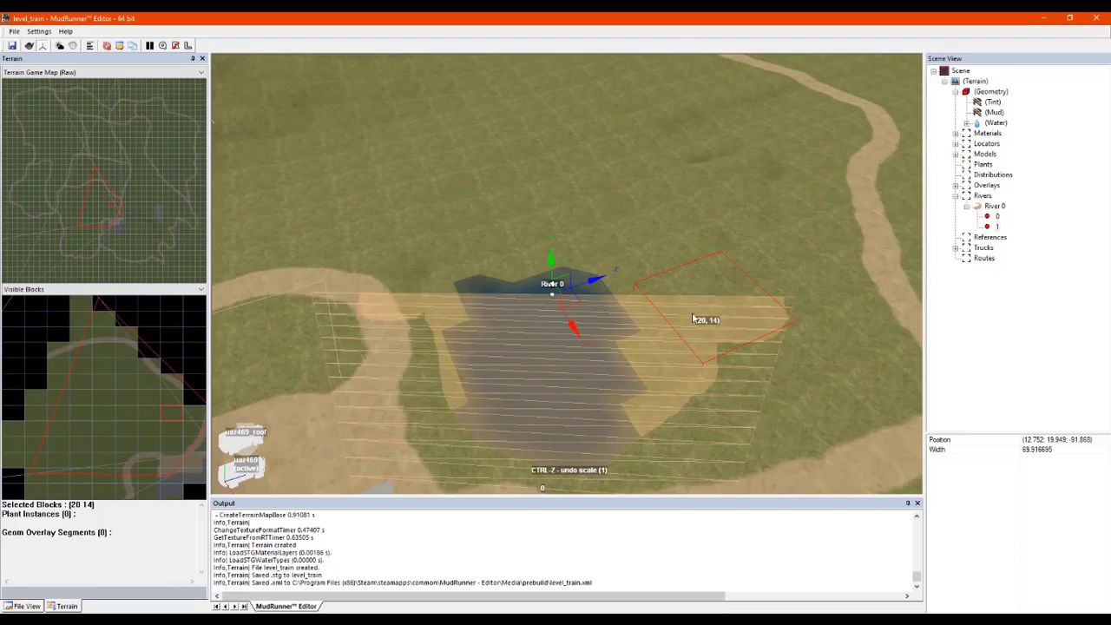
right_click_drag(692, 319, 677, 361)
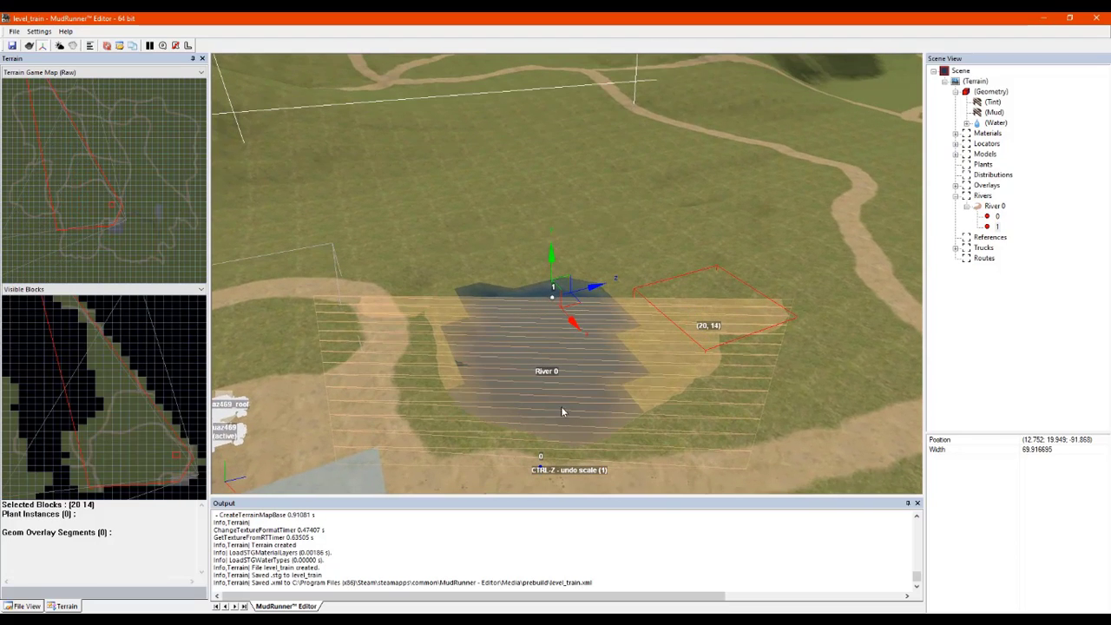
left_click_drag(565, 304, 583, 304)
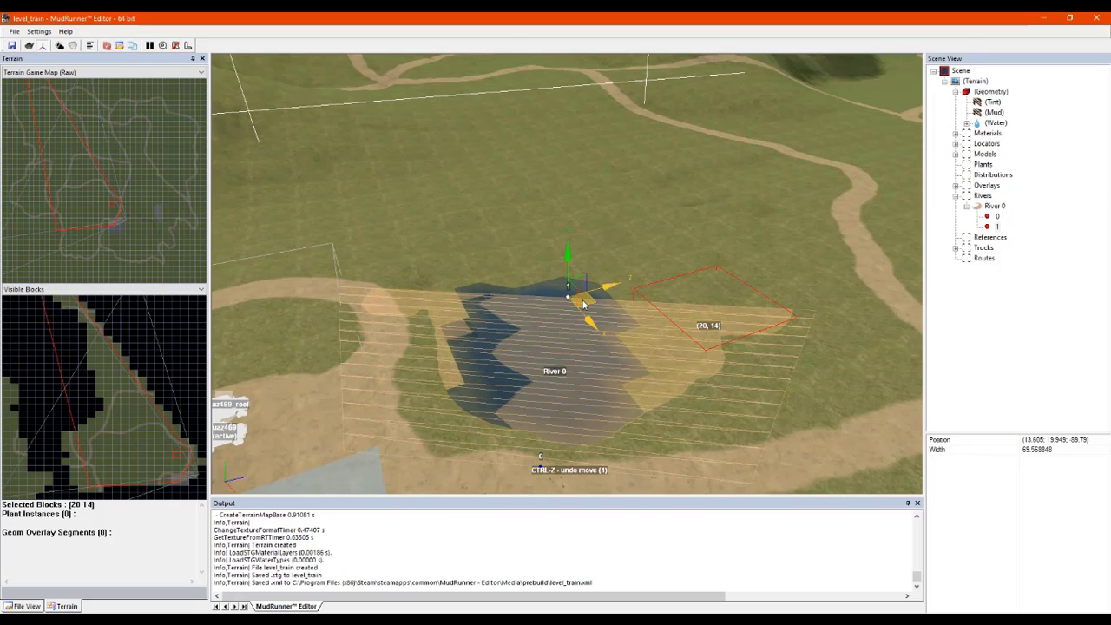
Step: Add a third river point beyond point 1, widen it to about 76.6 and lower it to a height of 19.91
right_click(583, 302)
left_click(676, 324)
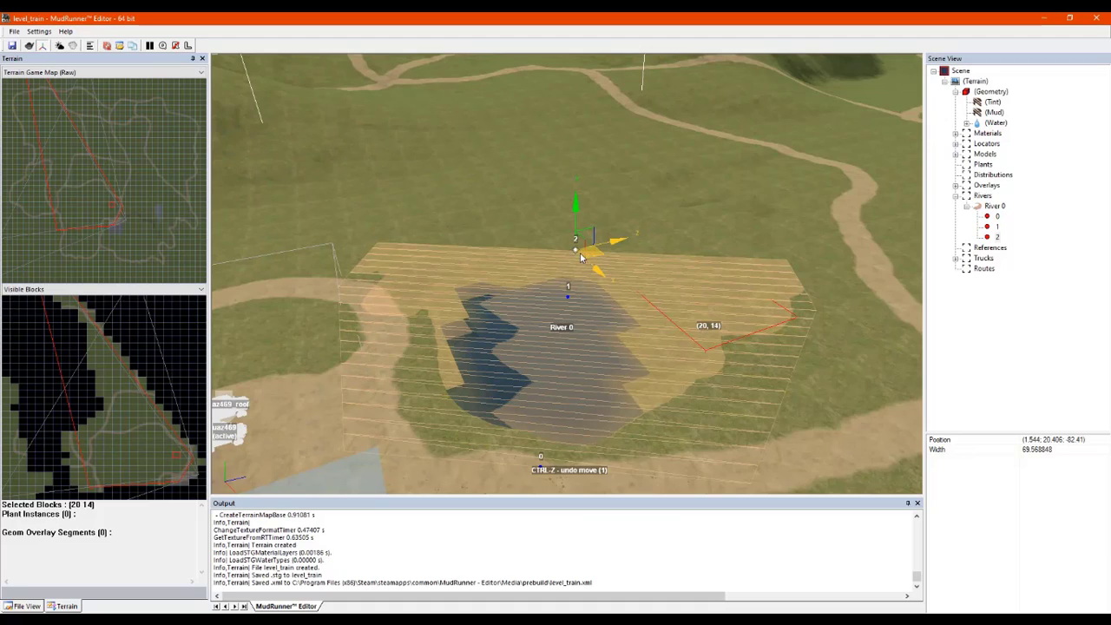
mouse_move(573, 250)
left_mouse_down()
mouse_move(590, 200)
mouse_move(575, 243)
left_mouse_up()
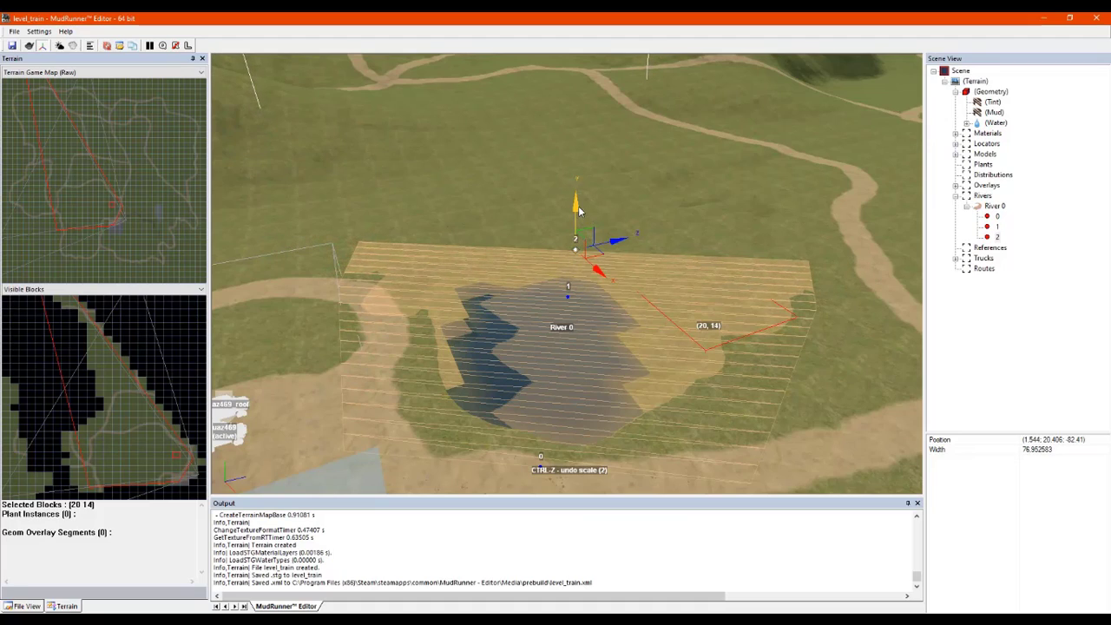
left_click_drag(577, 204, 575, 207)
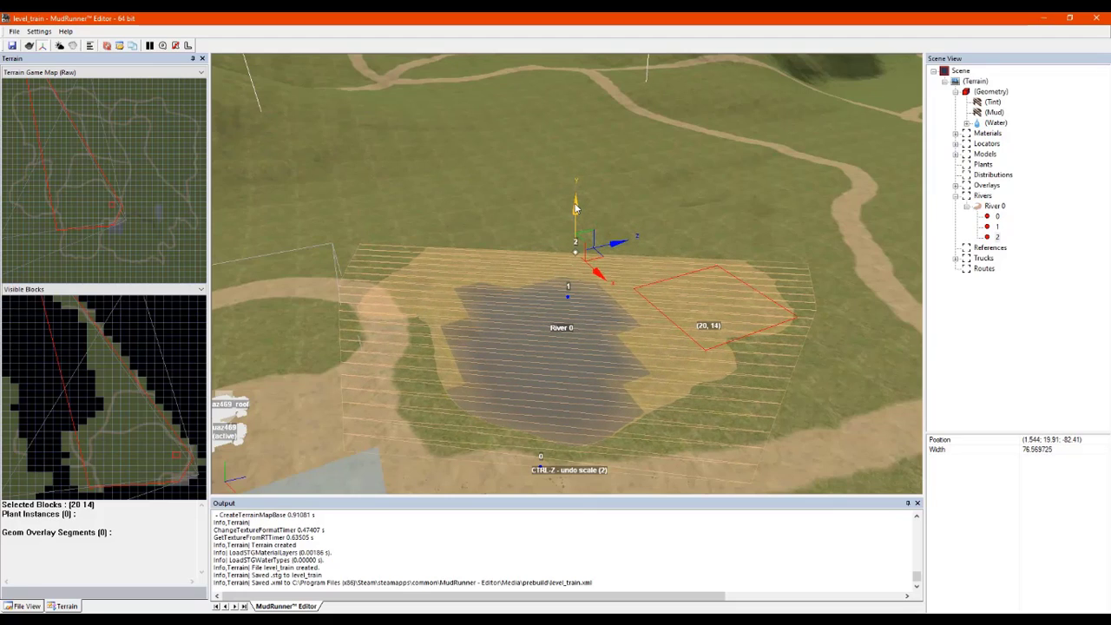
Step: Extend the river farther into the field by moving point 2 to about (-9.3, 19.9, -77.2)
middle_click_drag(542, 213, 624, 216)
scroll(629, 213, "up", 3)
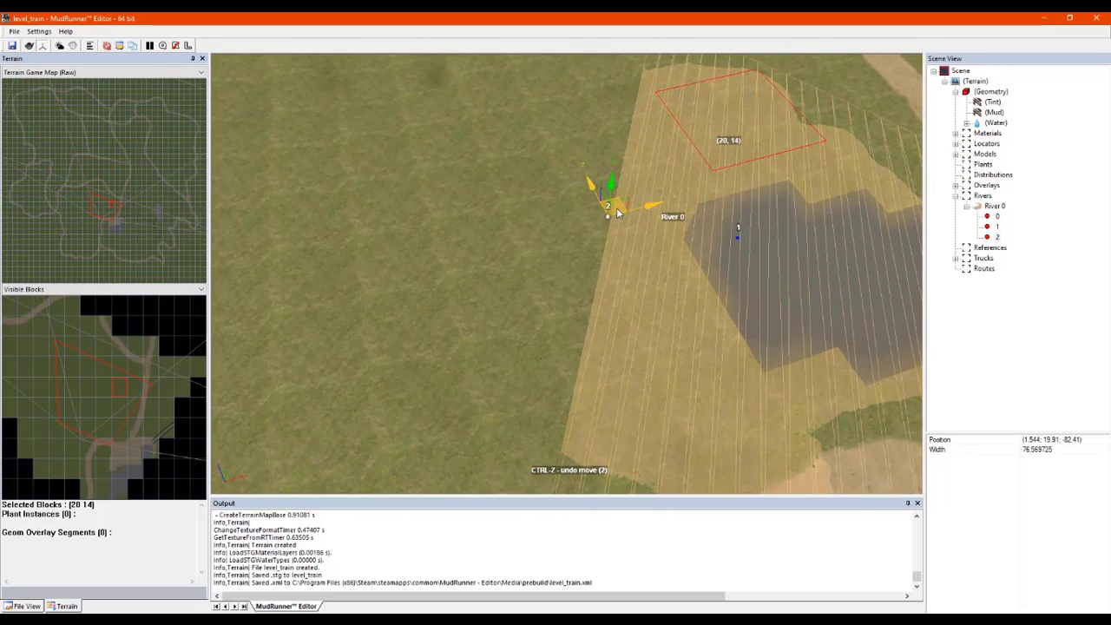
left_click_drag(617, 214, 515, 203)
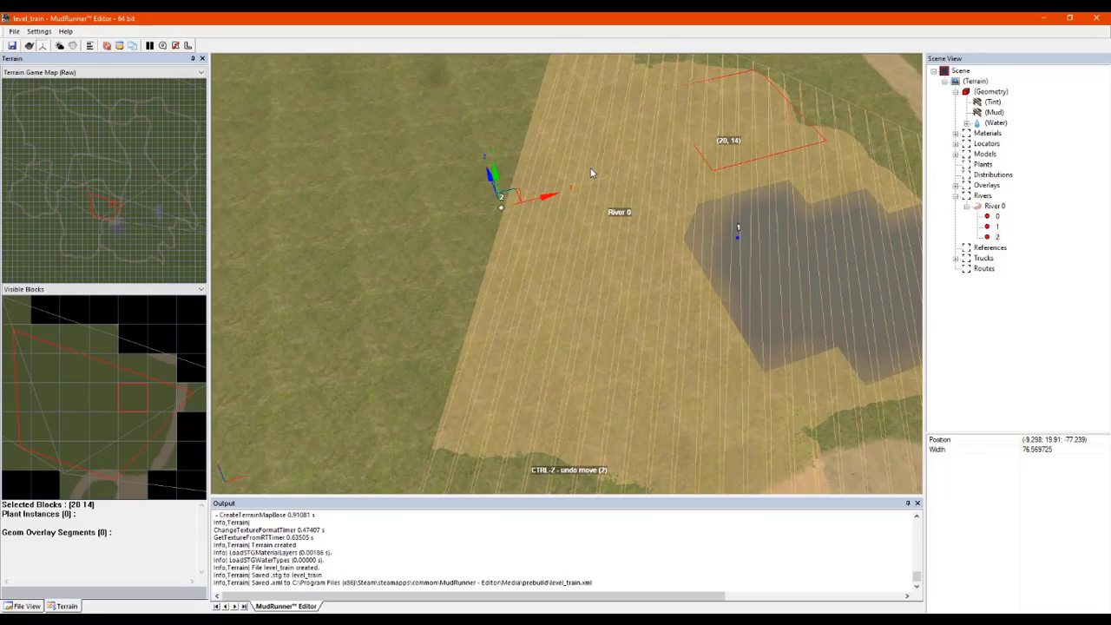
Step: Lower river point 2 to a height of about 19.26
middle_click_drag(590, 173, 565, 154)
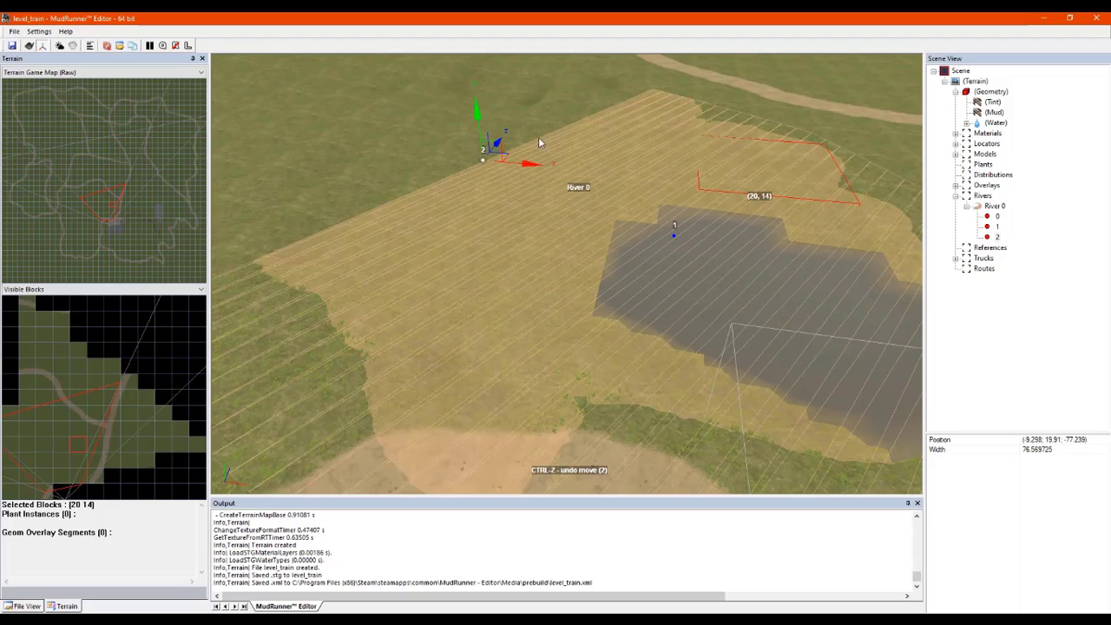
left_click_drag(476, 106, 474, 111)
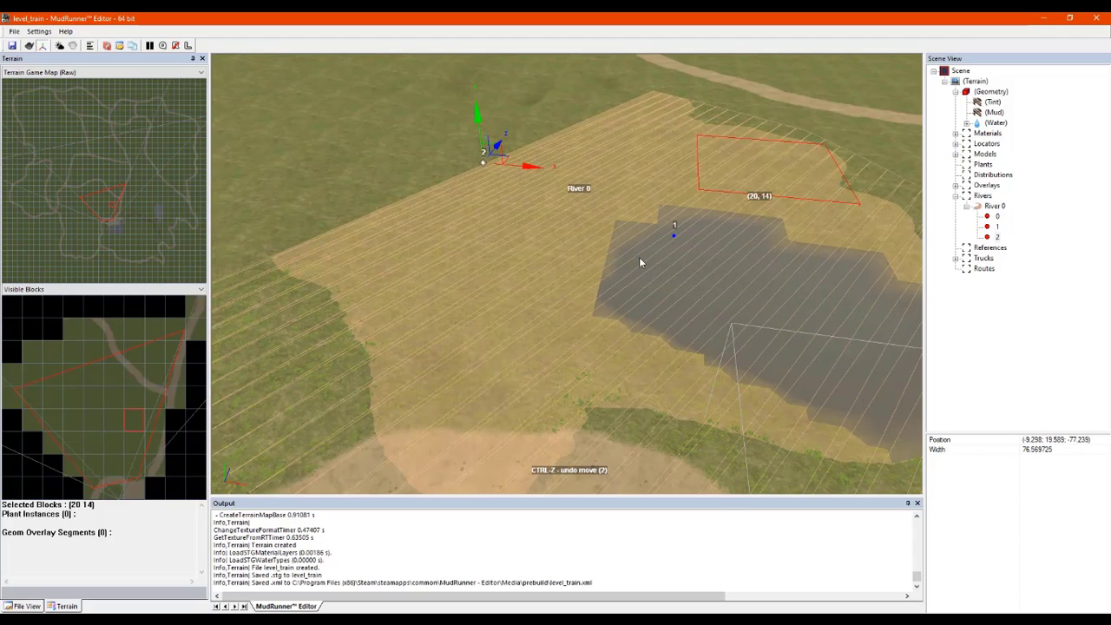
middle_click_drag(640, 262, 670, 232)
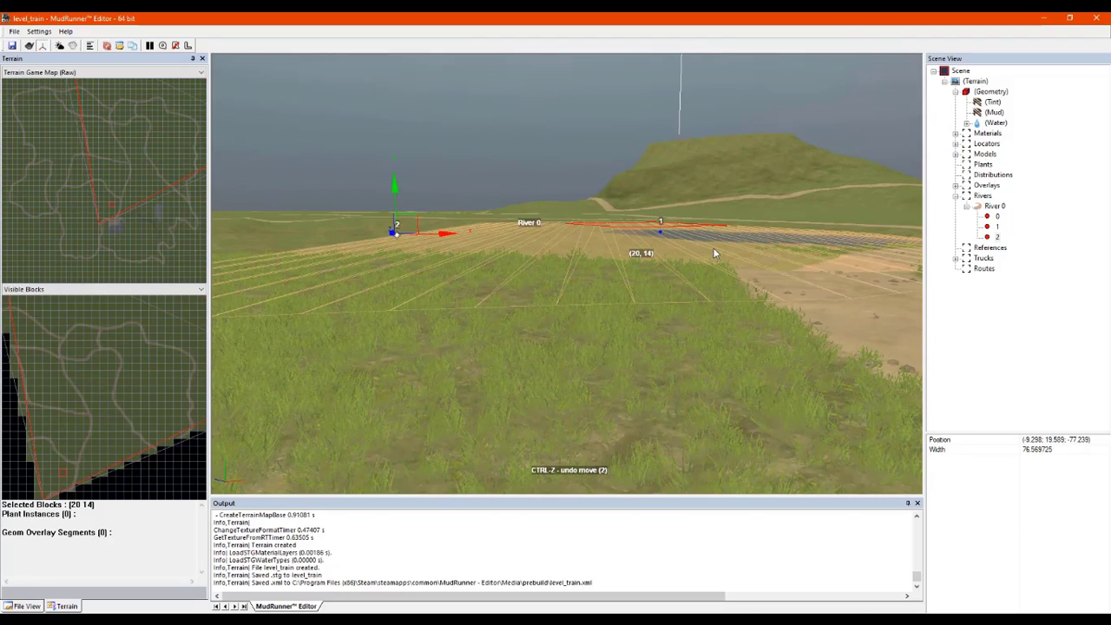
left_click_drag(393, 185, 413, 207)
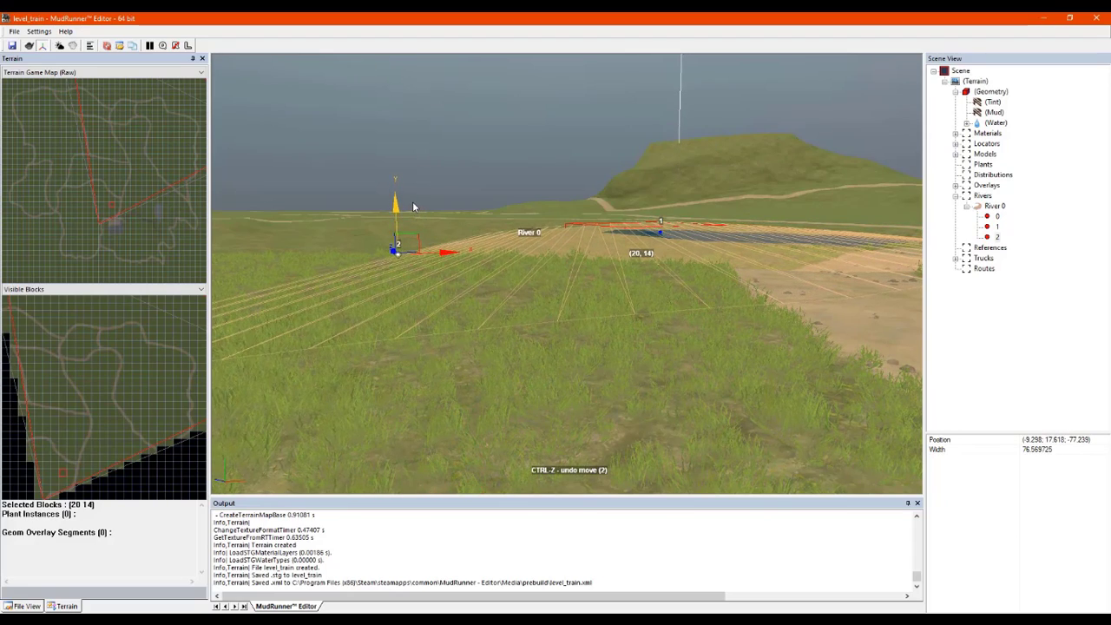
middle_click_drag(561, 207, 426, 236)
middle_click_drag(339, 259, 393, 282)
left_click_drag(427, 333, 426, 301)
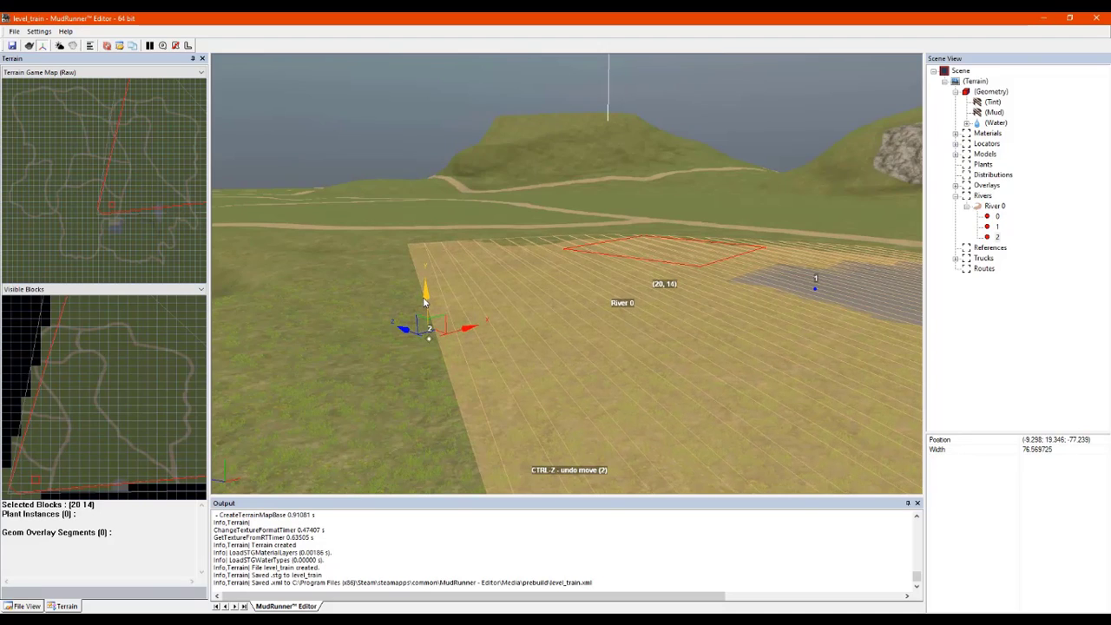
Step: Add river point 3 at about (-30.9, 18.9, -17.5), about 64 wide, and shift point 2 to about (-11.6, 19.3, -71.6), narrowed to about 70.7
middle_click_drag(483, 264, 414, 280)
scroll(415, 279, "down", 5)
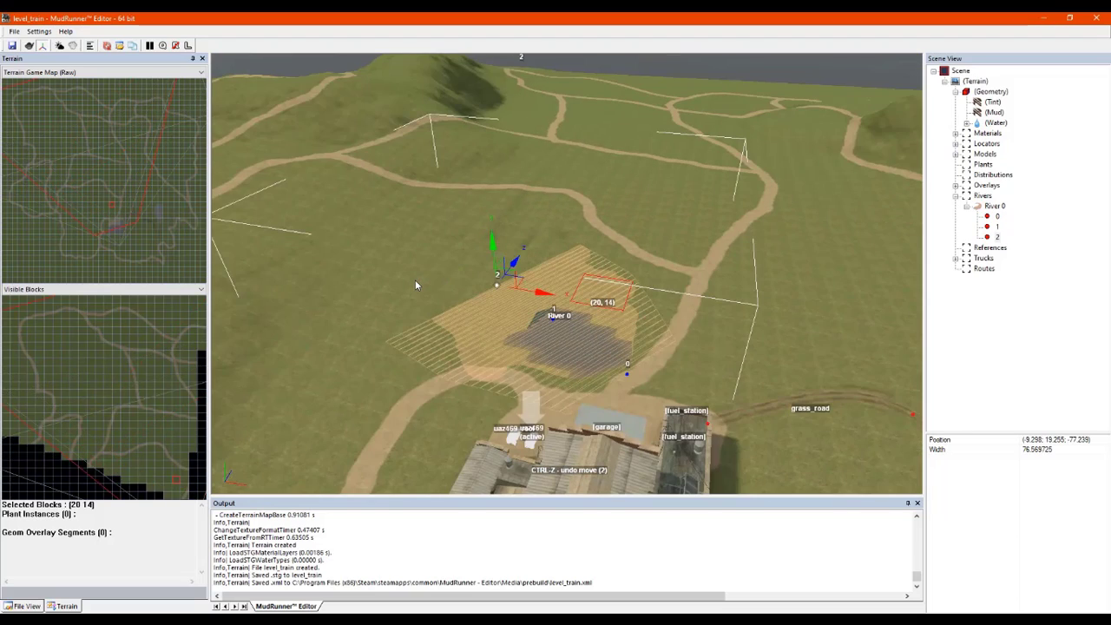
scroll(414, 280, "up", 4)
right_click(601, 282)
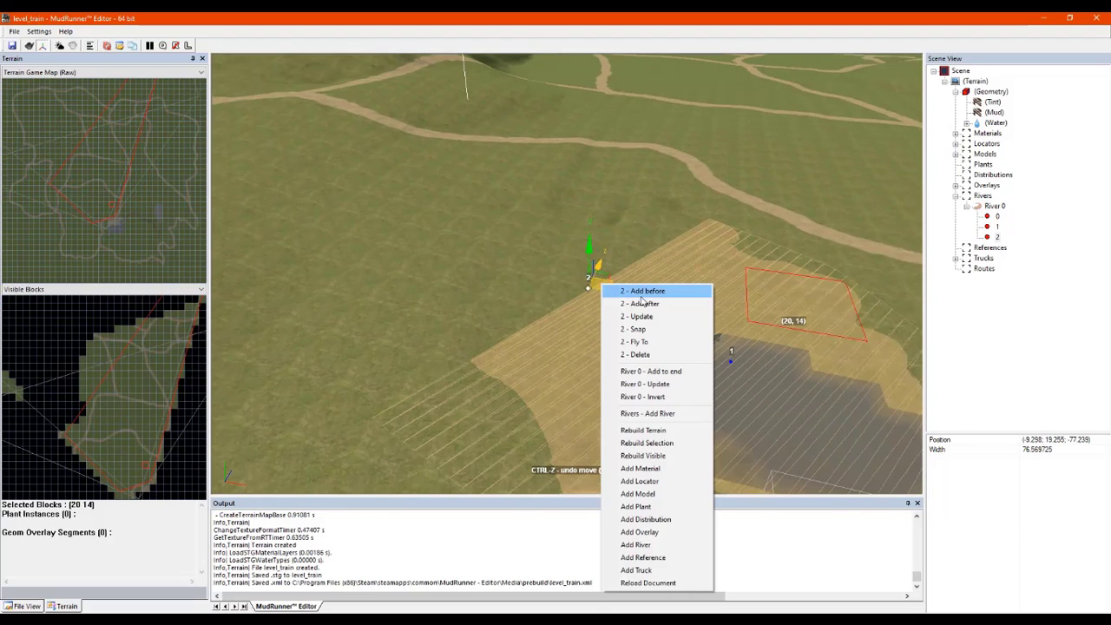
left_click(620, 289)
left_click_drag(545, 259, 537, 236)
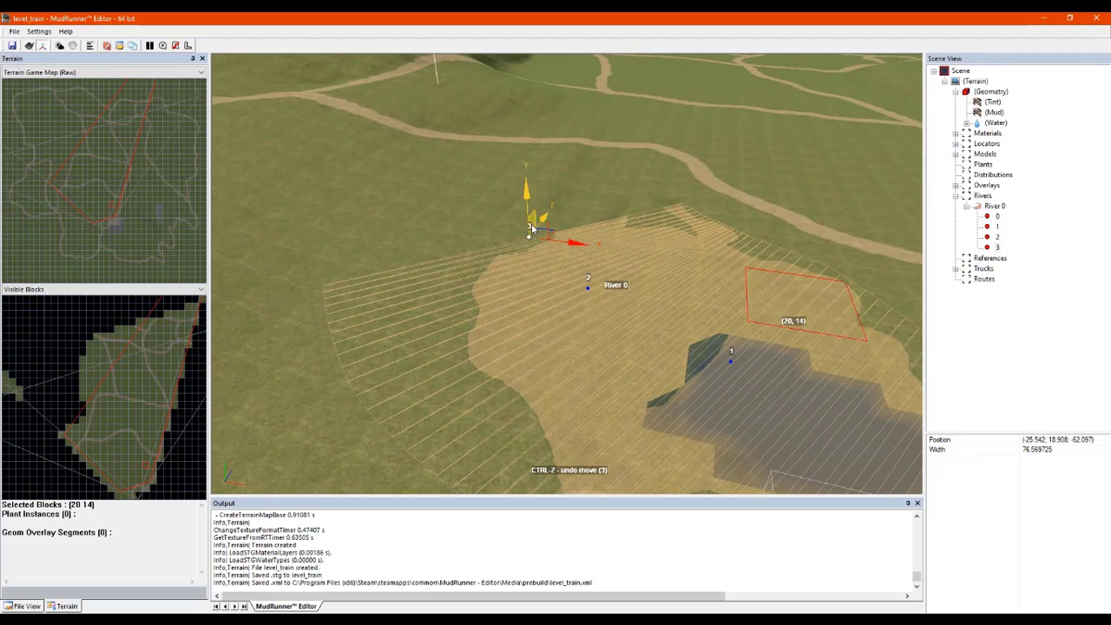
middle_click_drag(617, 216, 590, 238)
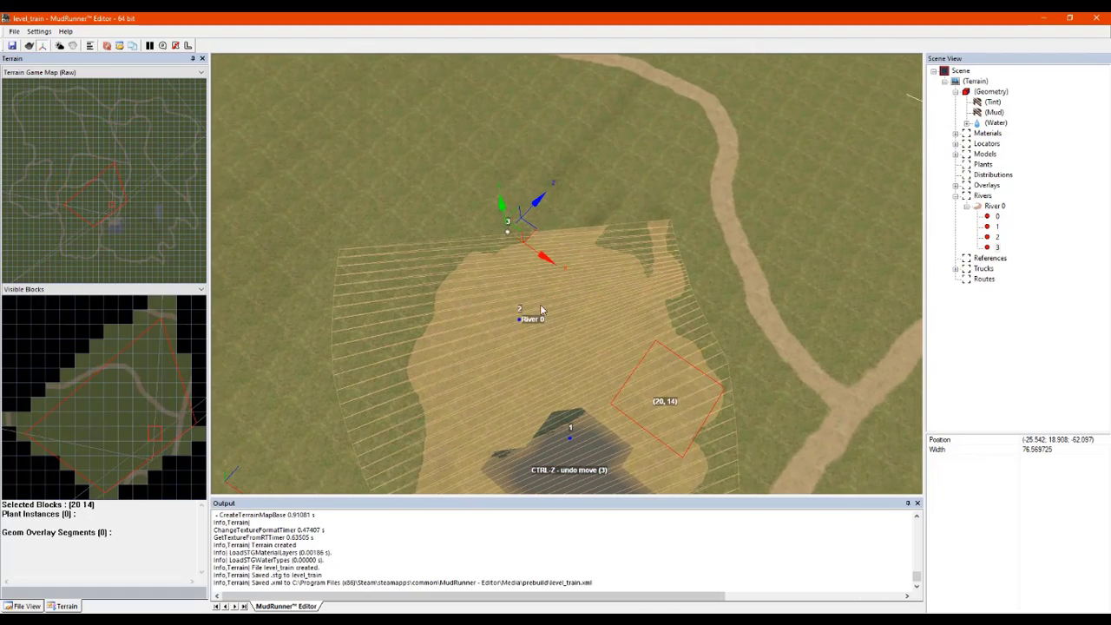
left_click_drag(532, 323, 539, 298)
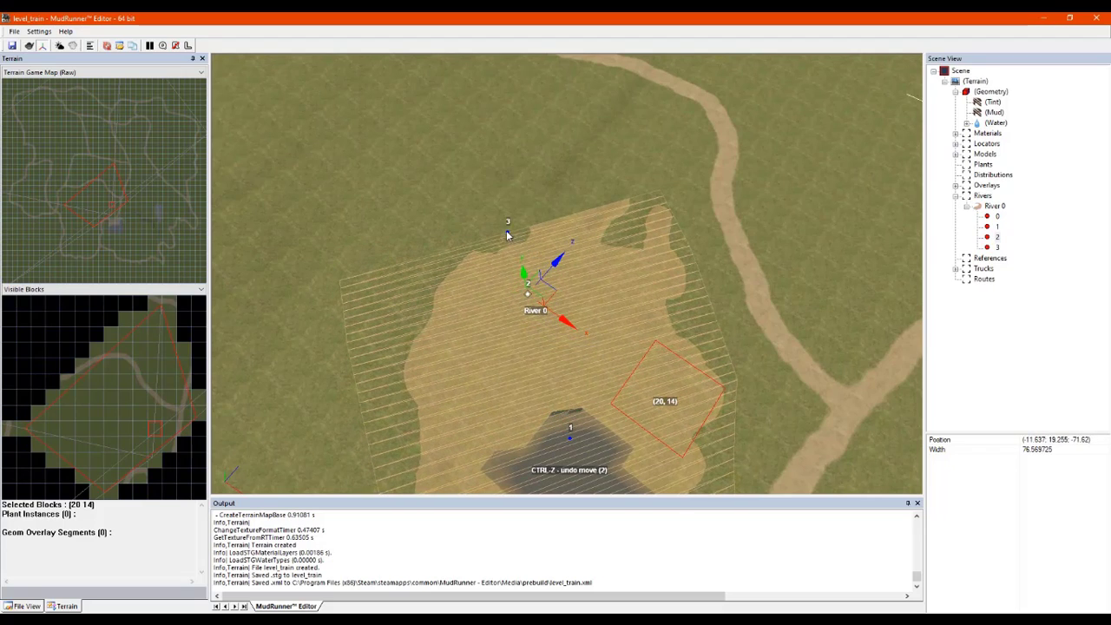
left_click_drag(508, 236, 603, 118)
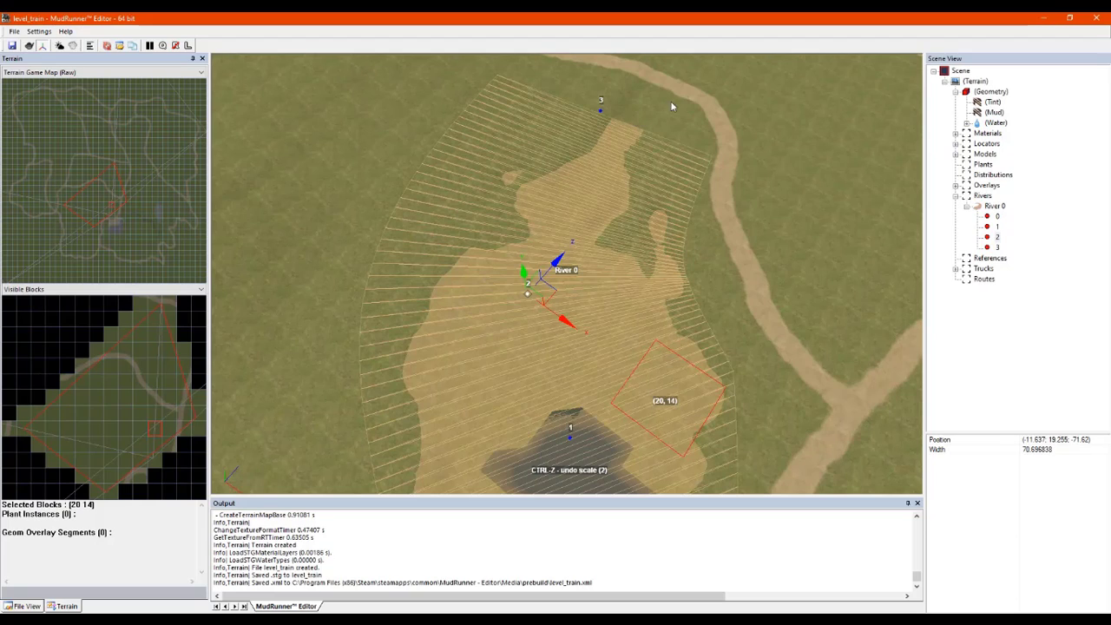
Step: Add river point 4 across the curved road, narrow it to about 29.6 and place it at about (-22.0, 19.7, 26.4)
right_click_drag(694, 88, 595, 236)
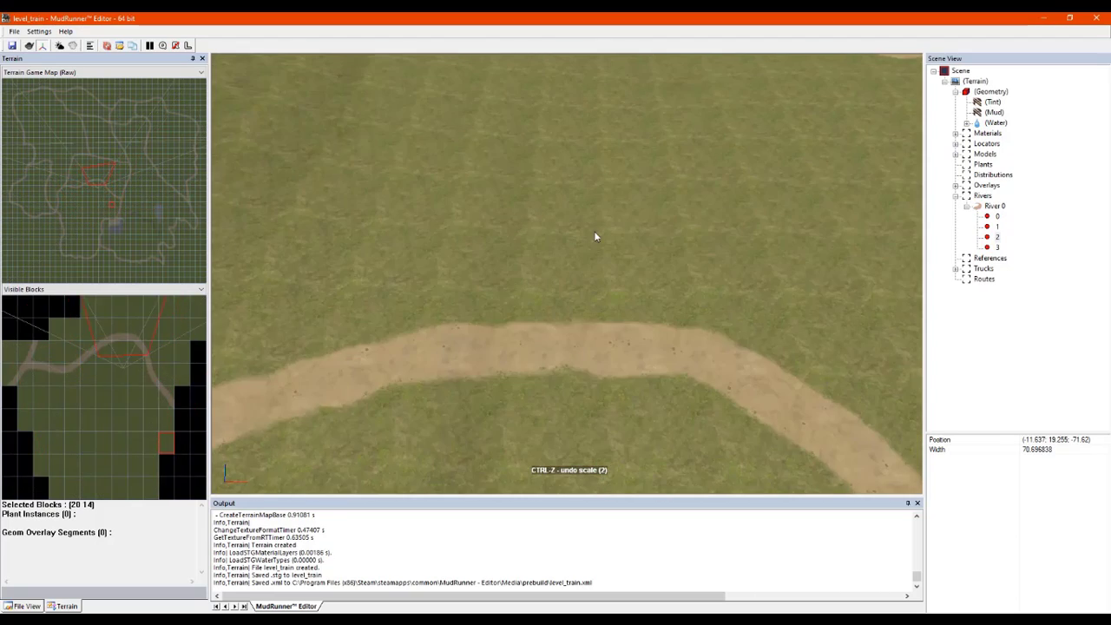
middle_click_drag(595, 236, 613, 203, "alt")
scroll(613, 203, "up", 2)
scroll(615, 206, "down", 4)
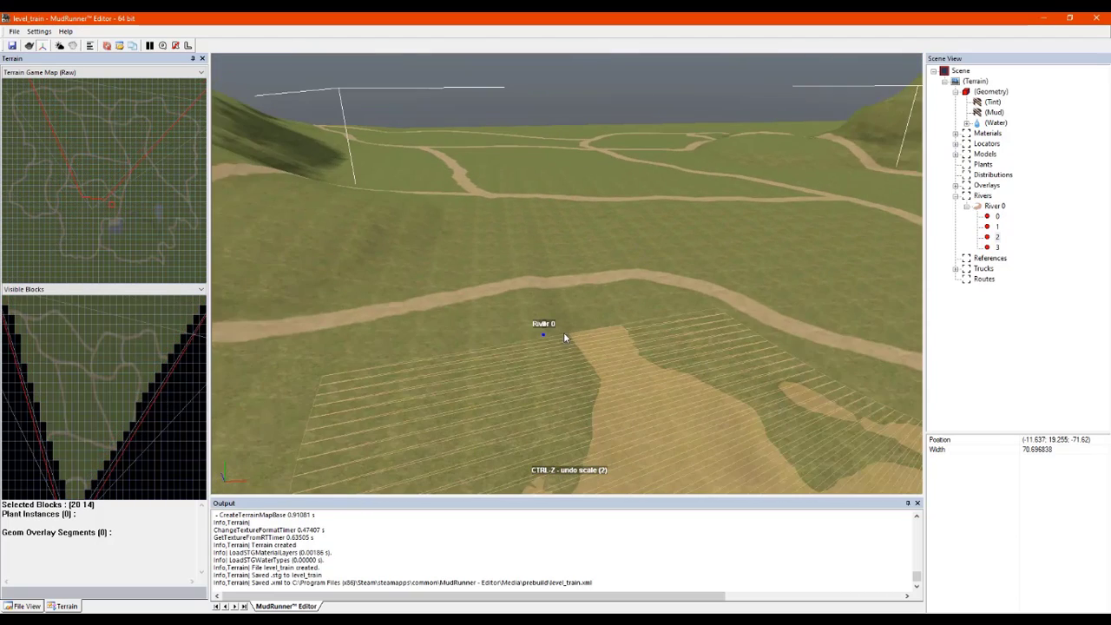
right_click(543, 339)
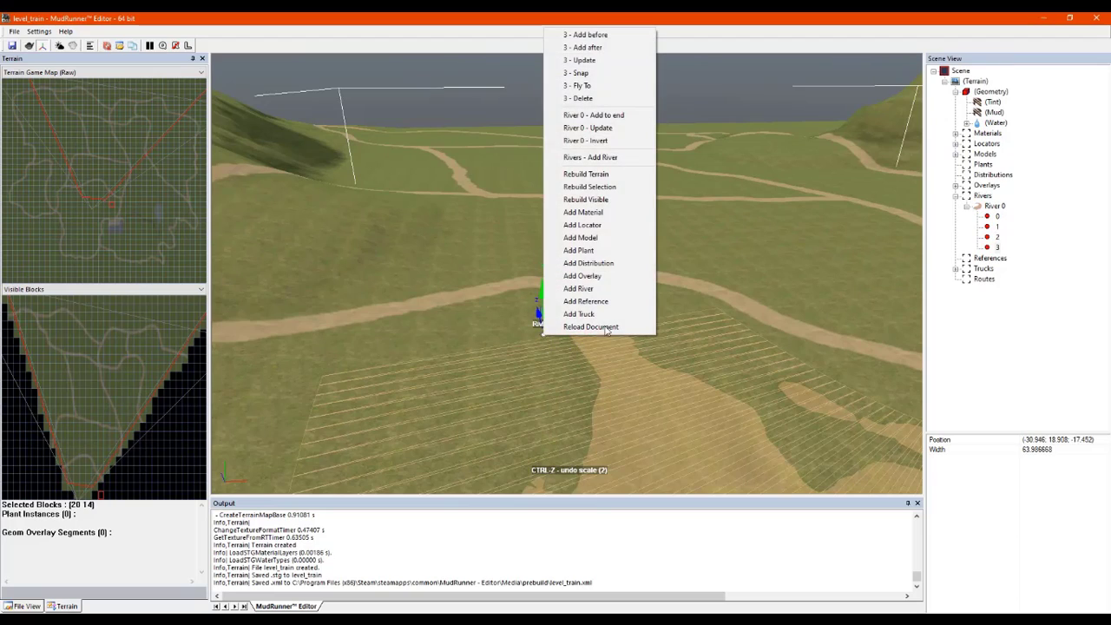
left_click(604, 47)
left_click_drag(485, 278, 540, 300)
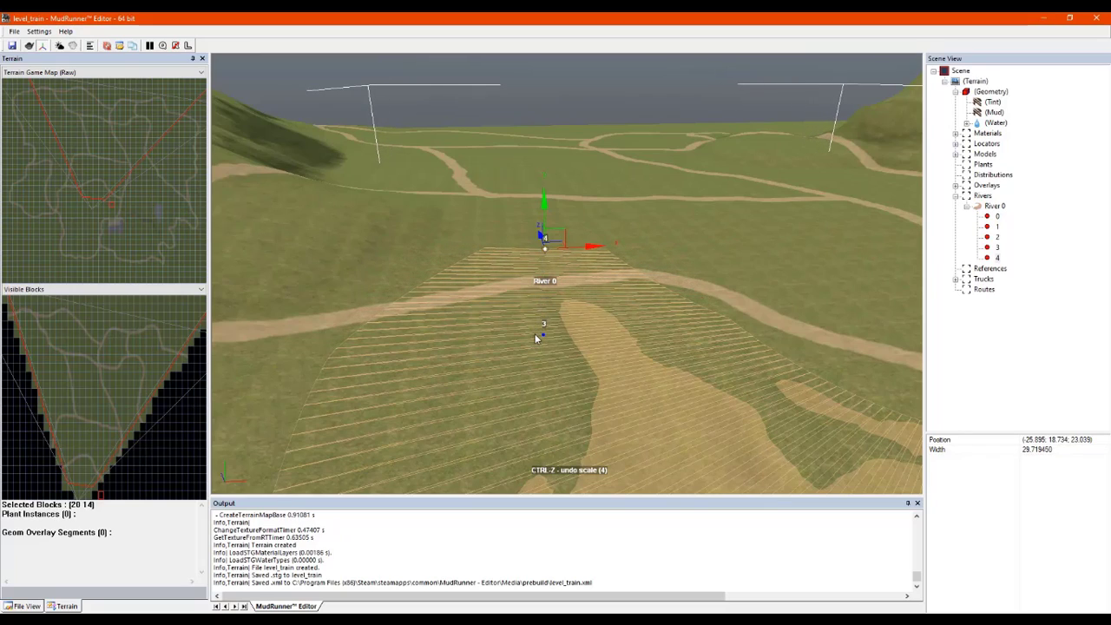
left_click_drag(555, 254, 569, 246)
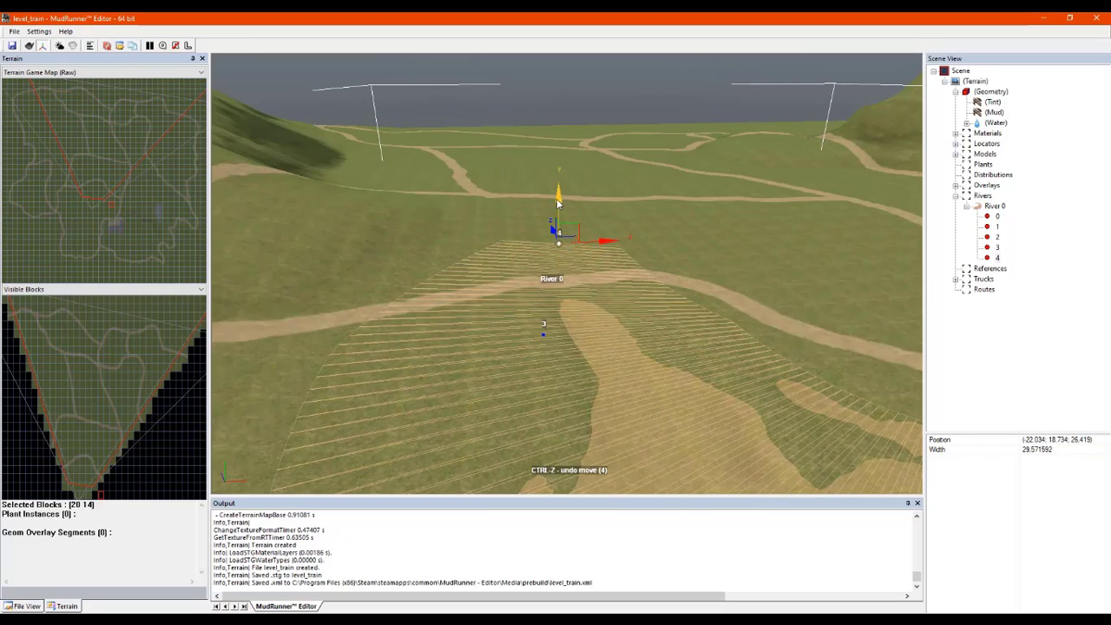
left_click_drag(558, 202, 560, 200)
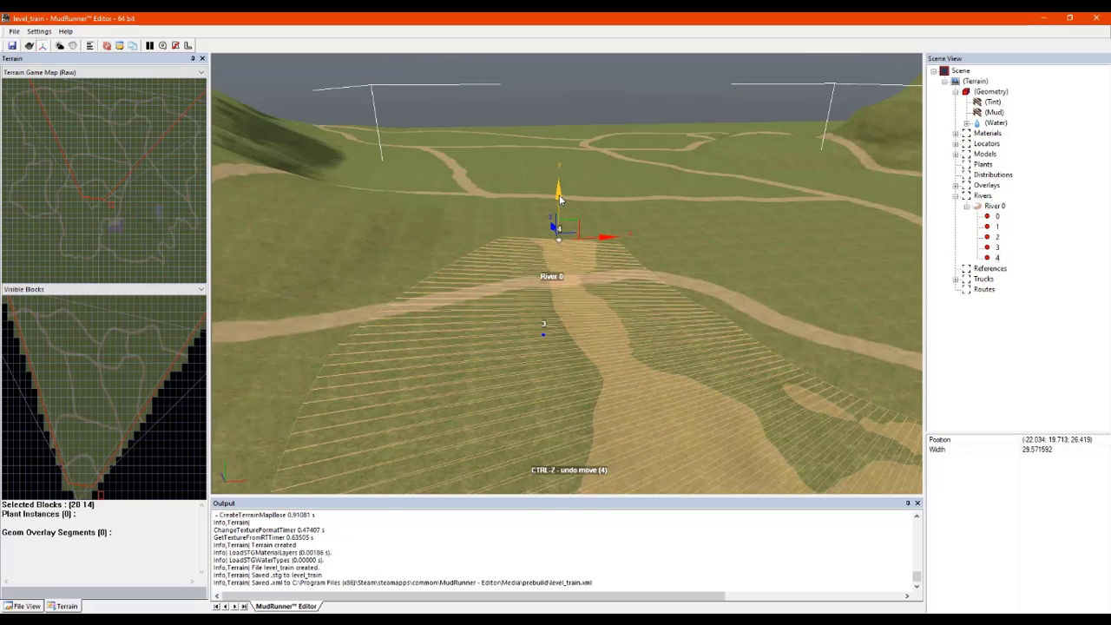
Step: Add river point 5 after point 4, placing it at about (-10.0, 19.4, 52.4) just before the next road
scroll(566, 194, "up", 1)
scroll(559, 319, "up", 1)
right_click(553, 320)
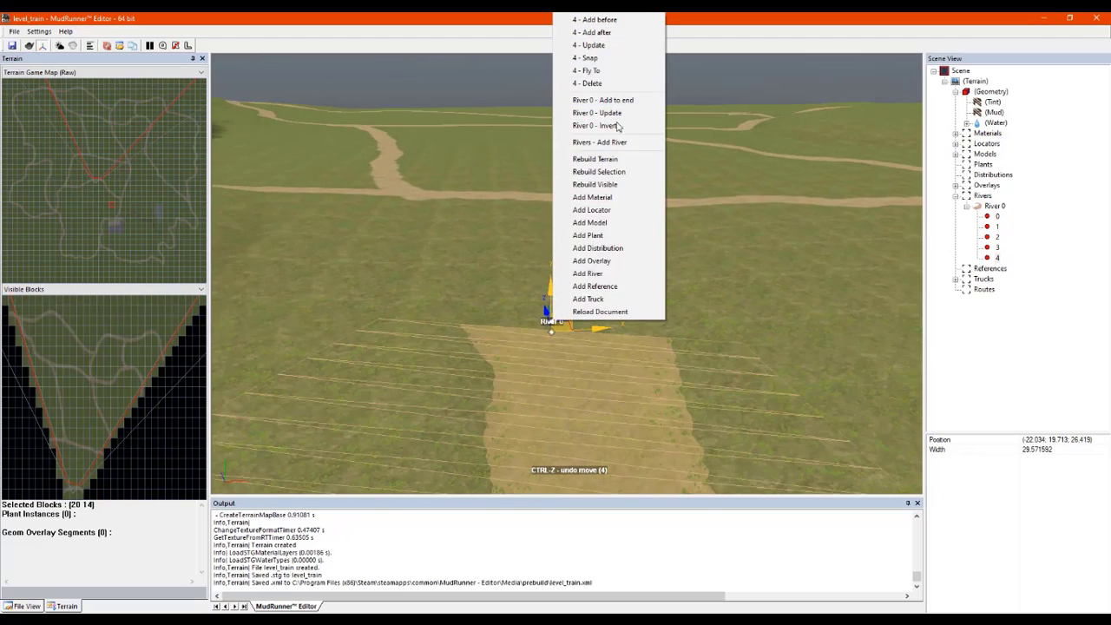
left_click(618, 33)
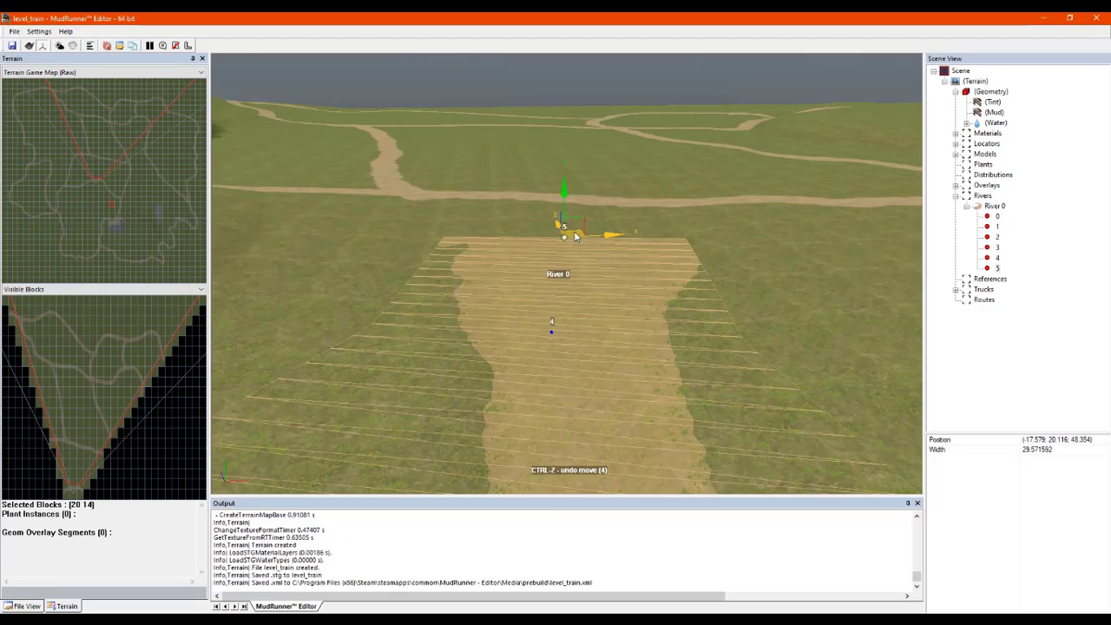
left_click_drag(574, 237, 623, 228)
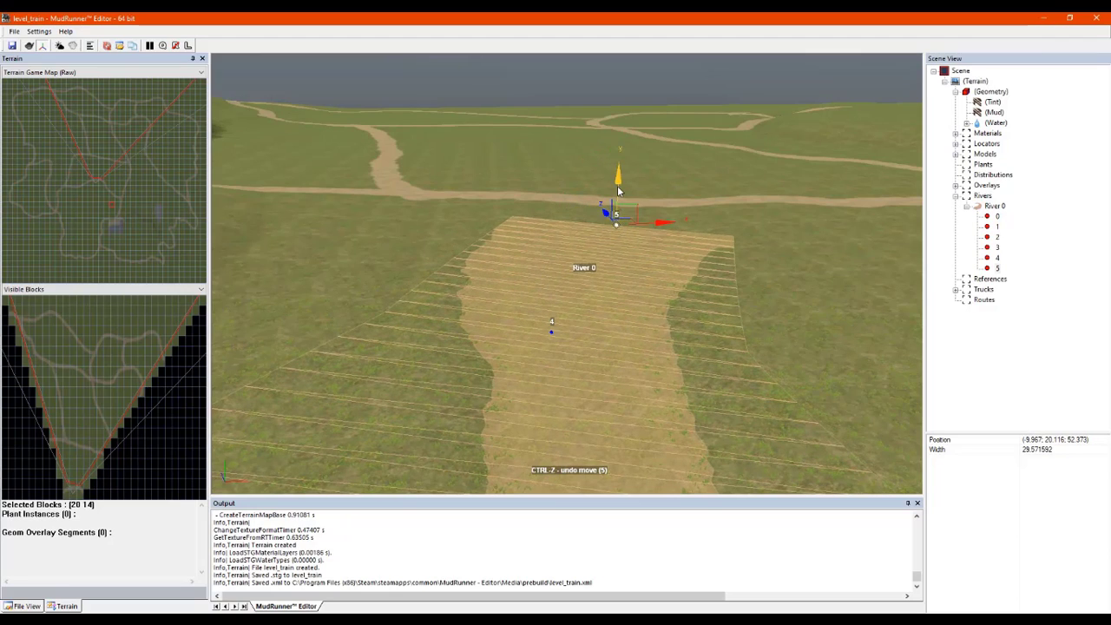
left_click_drag(616, 182, 612, 189)
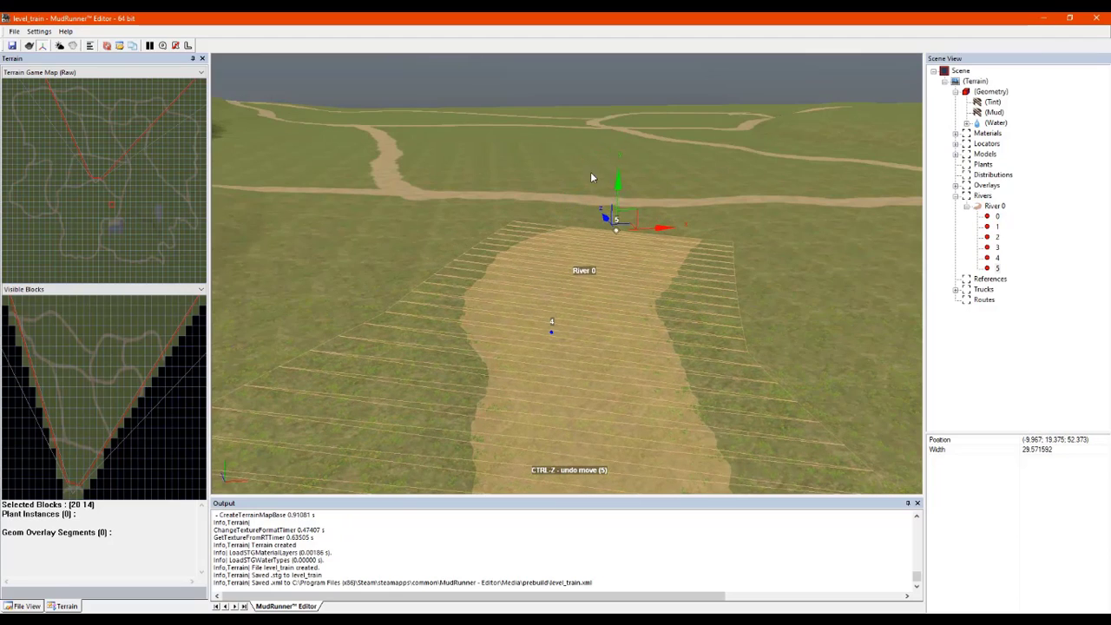
Step: Add river point 6 beyond the road crossing and place it at about (24.4, 20.1, 81.7)
middle_click_drag(592, 177, 604, 199, "alt")
scroll(677, 207, "down", 3)
scroll(660, 226, "up", 3)
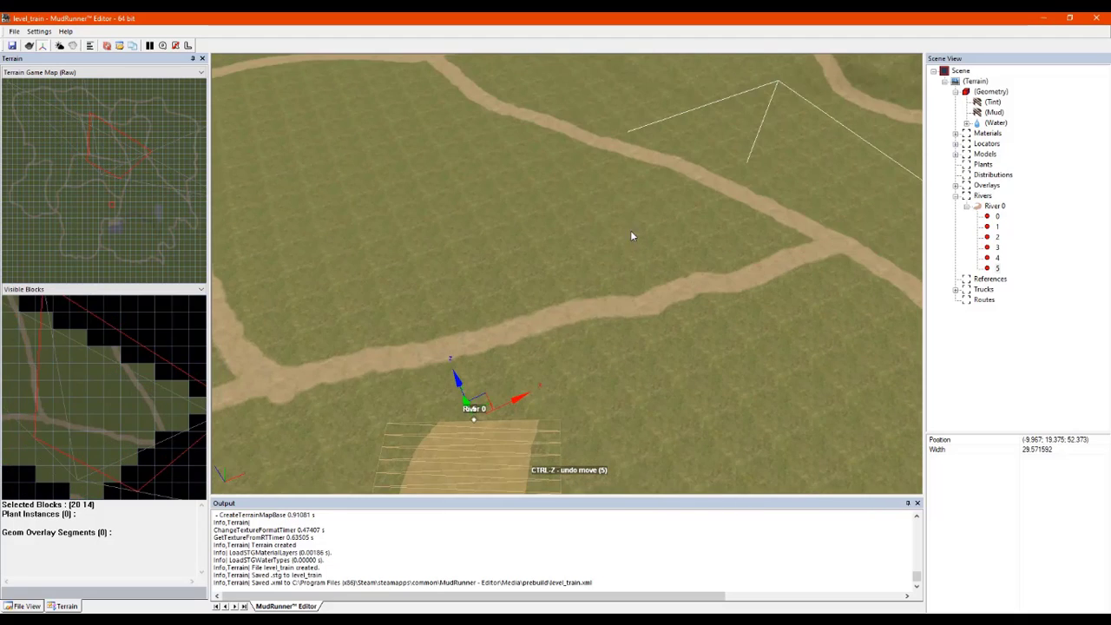
middle_click_drag(632, 236, 644, 204, "alt")
scroll(618, 228, "up", 3)
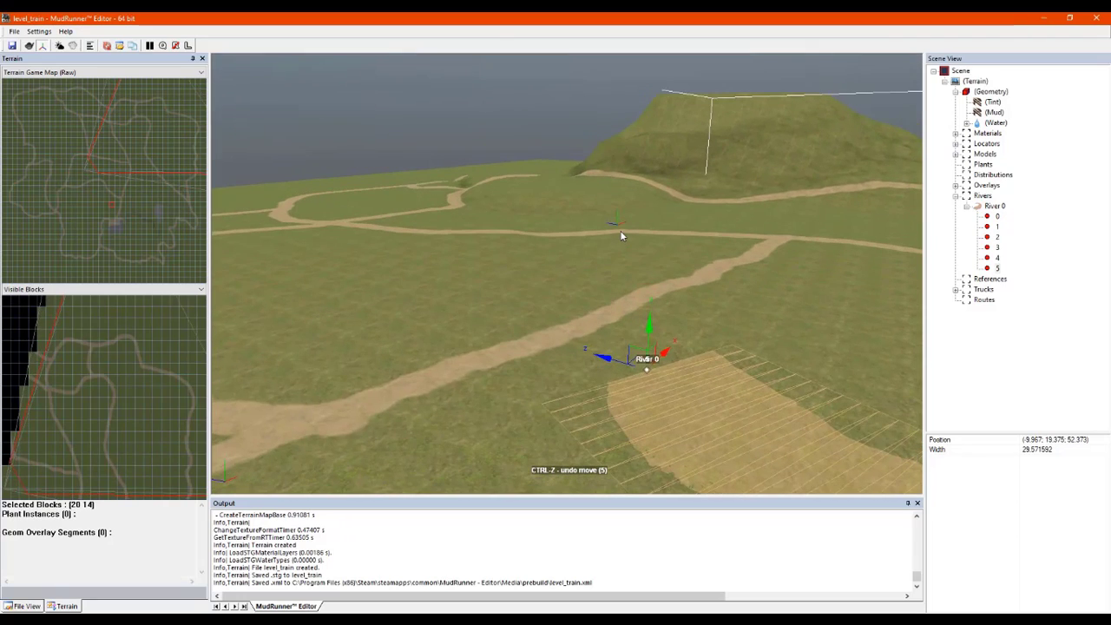
right_click(643, 365)
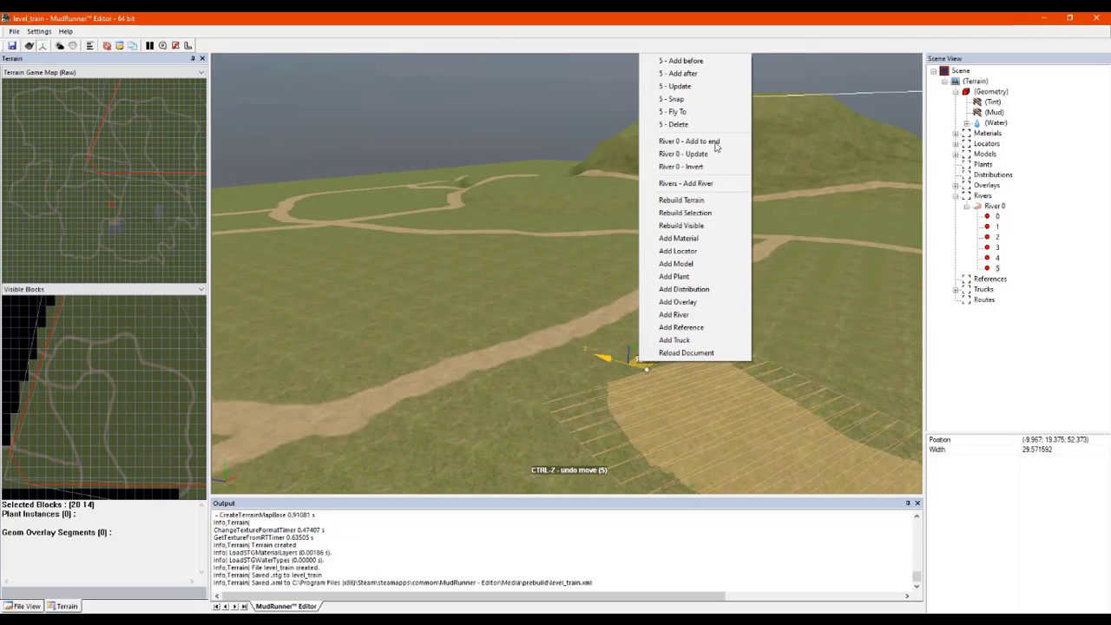
left_click(687, 81)
left_click_drag(575, 331, 583, 267)
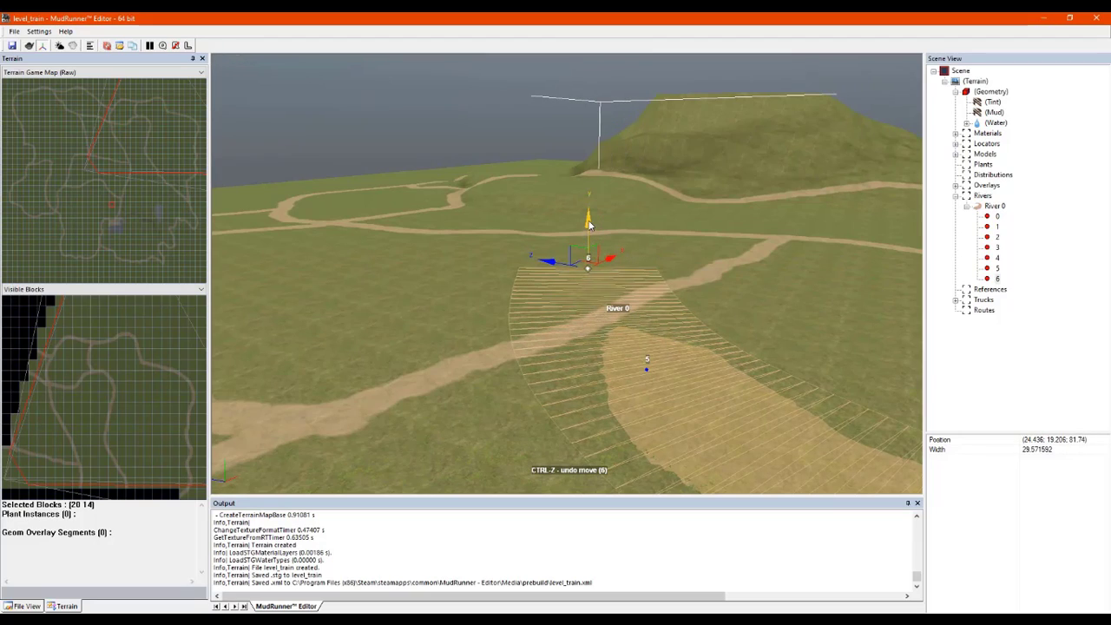
left_click_drag(590, 226, 590, 222)
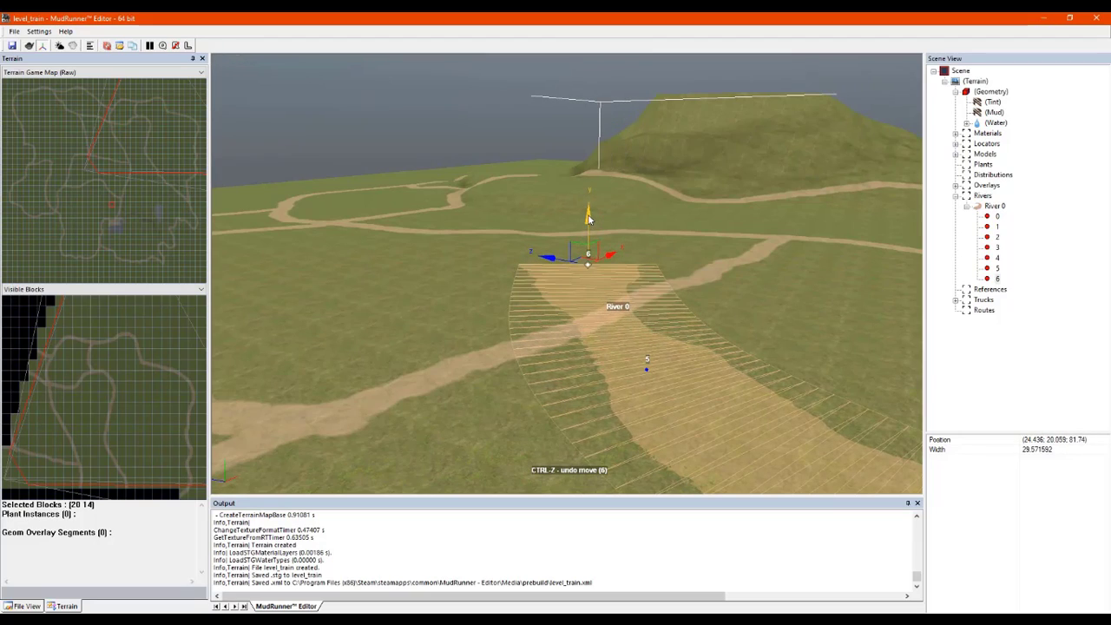
Step: Extend the river toward the next road with point 7 at about (43.4, 19.8, 96.4)
right_click(584, 258)
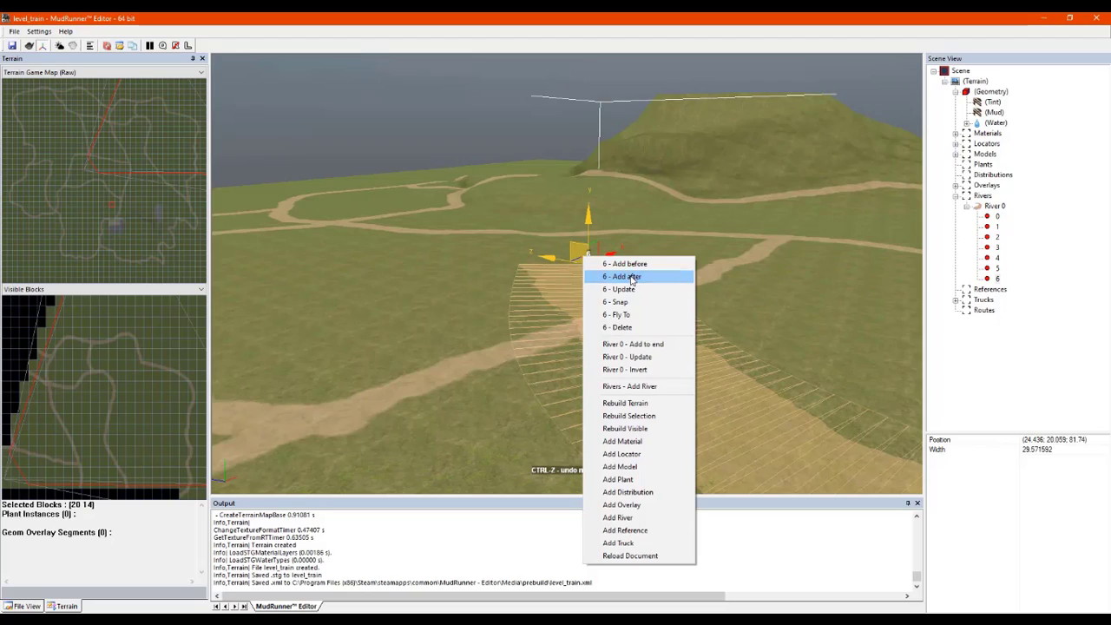
left_click(630, 273)
mouse_move(585, 221)
left_mouse_down()
mouse_move(578, 189)
mouse_move(589, 226)
left_mouse_up()
right_click_drag(553, 214, 645, 307)
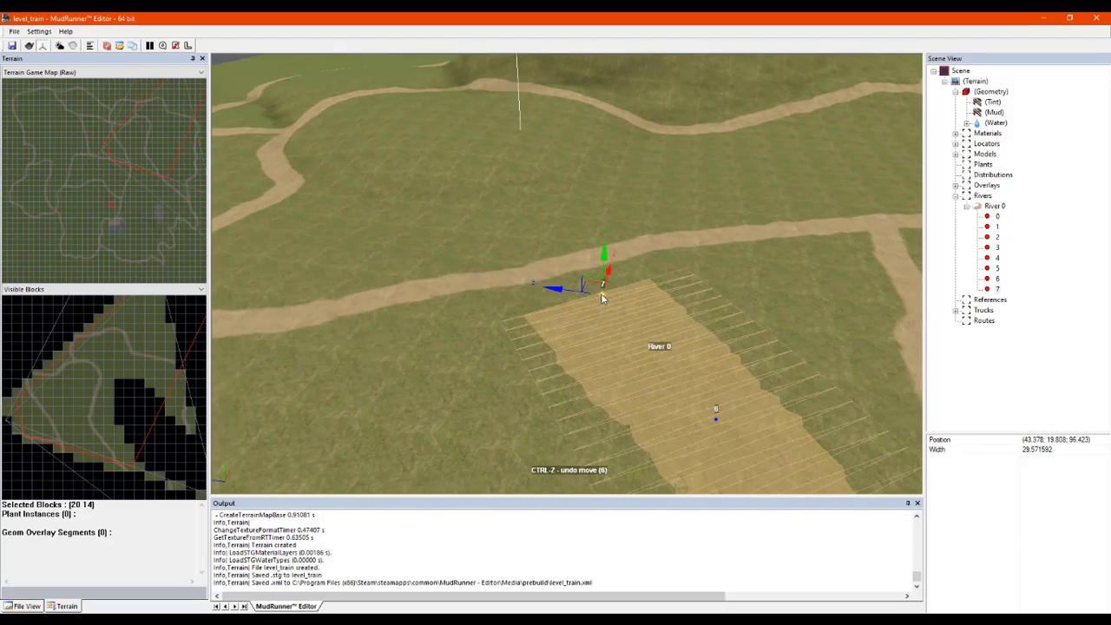
Step: Add river point 8 across the road, bending the river to about (52.8, 19.8, 117.2)
right_click(603, 299)
left_click(618, 313)
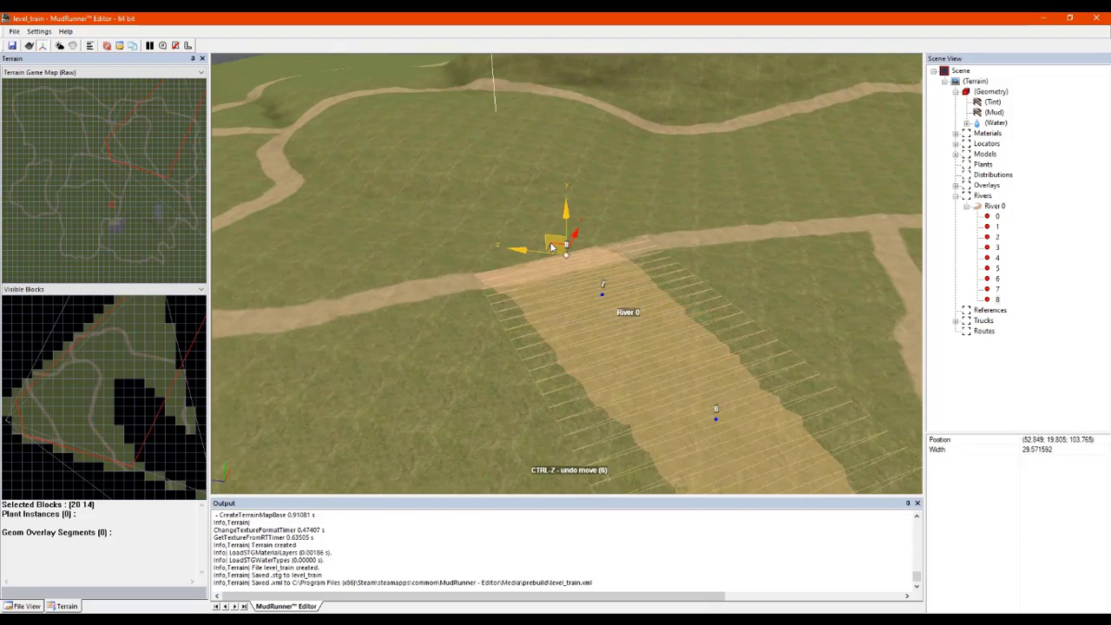
left_click_drag(550, 247, 482, 207)
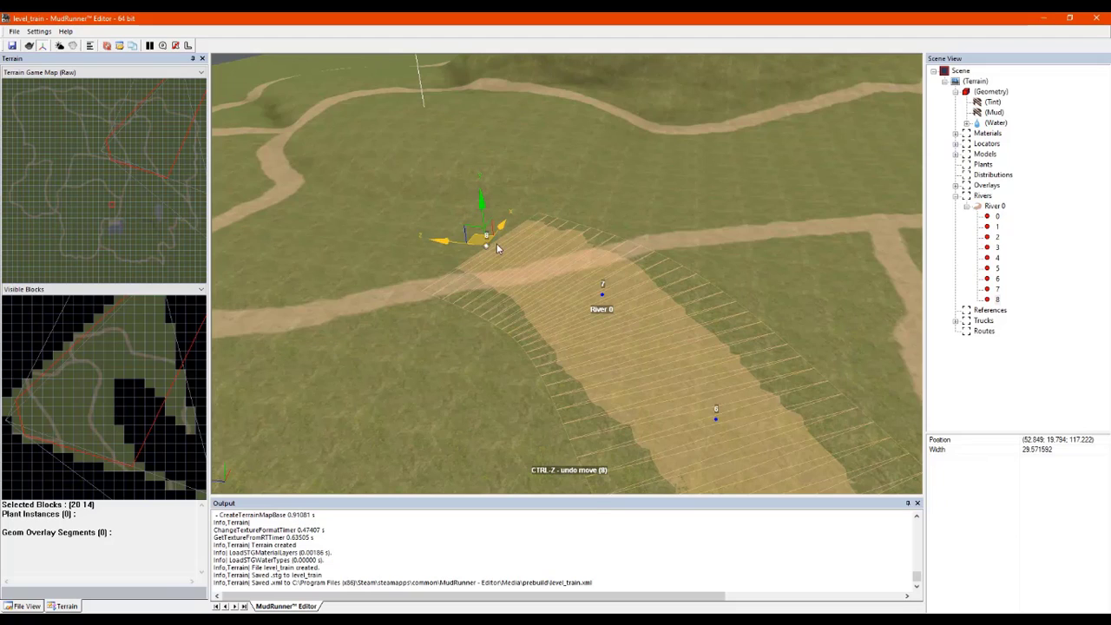
Step: Add river point 9 at the road bend, about (67.9, 19.8, 167.9), and widen point 8 to about 36.4
right_click(480, 239)
left_click(516, 254)
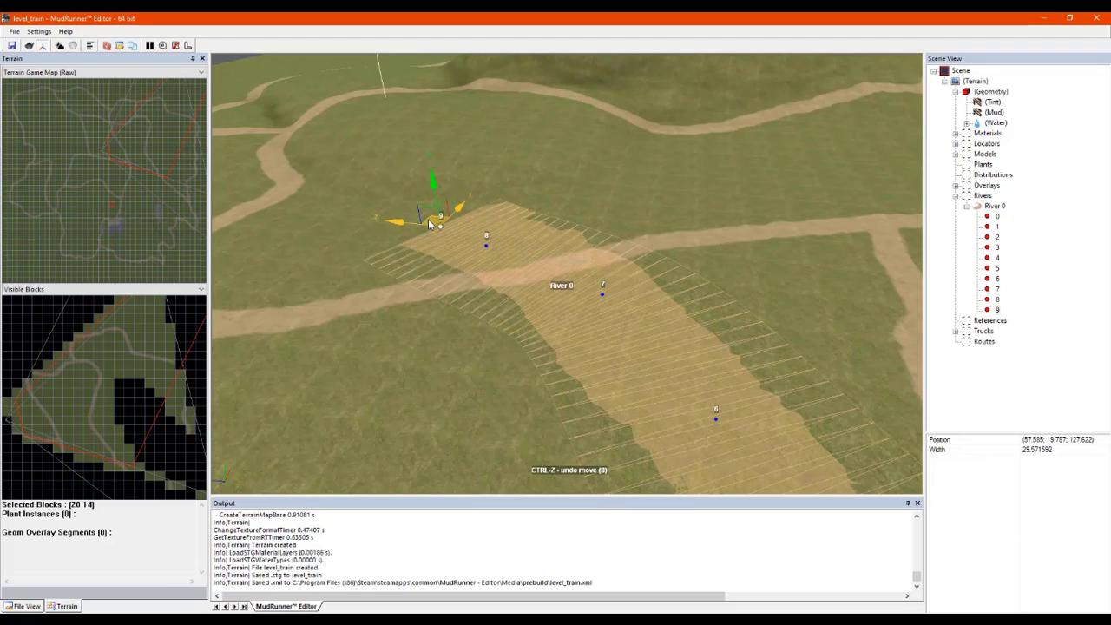
left_click_drag(429, 224, 280, 184)
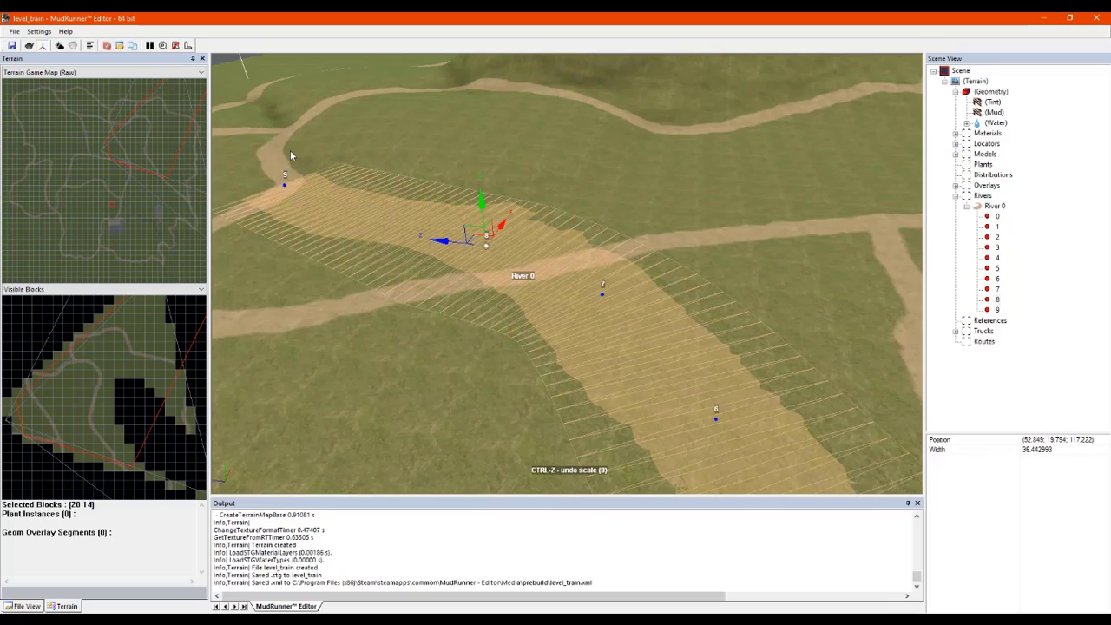
Step: Add river point 10 after point 9 and place it beyond the road junction at about (106.0, 22.3, 200.1)
middle_click_drag(290, 151, 483, 162)
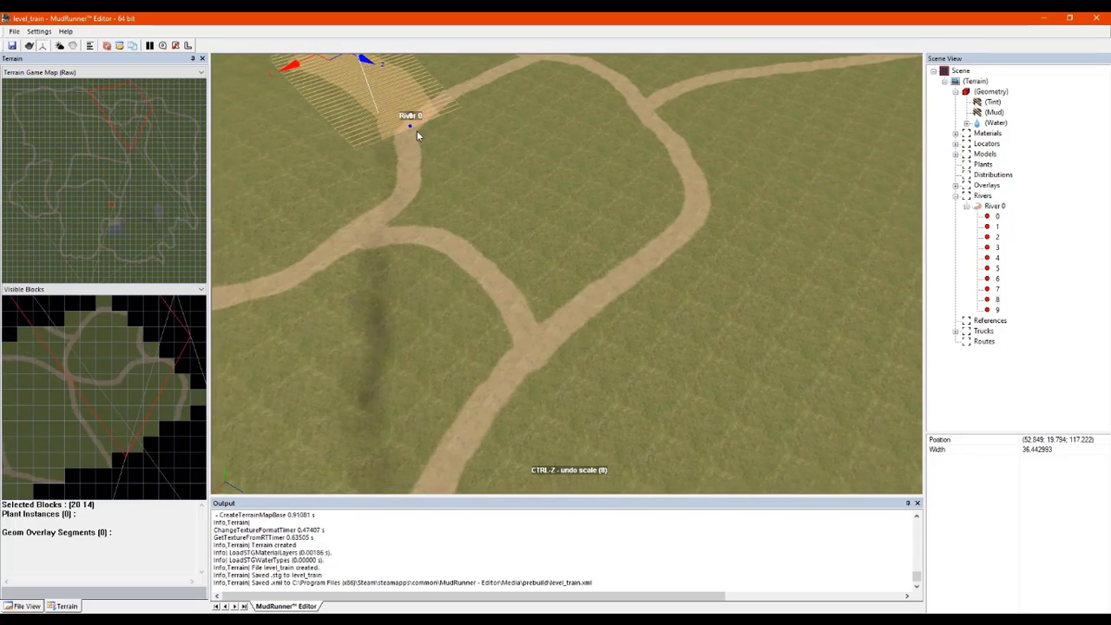
right_click(412, 130)
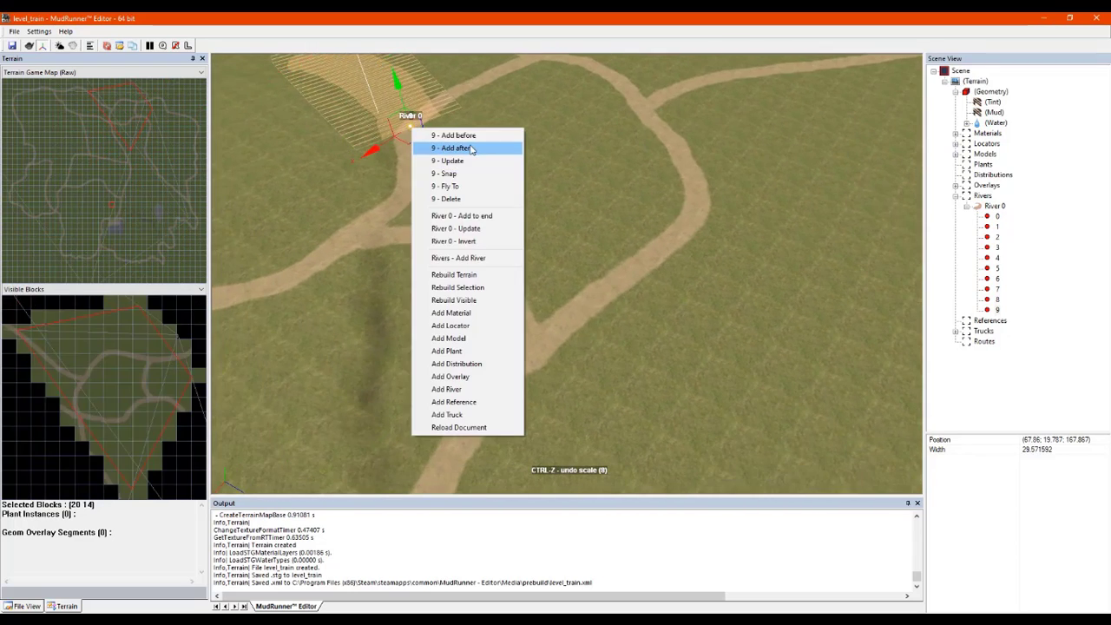
left_click(436, 144)
left_click_drag(448, 205, 358, 246)
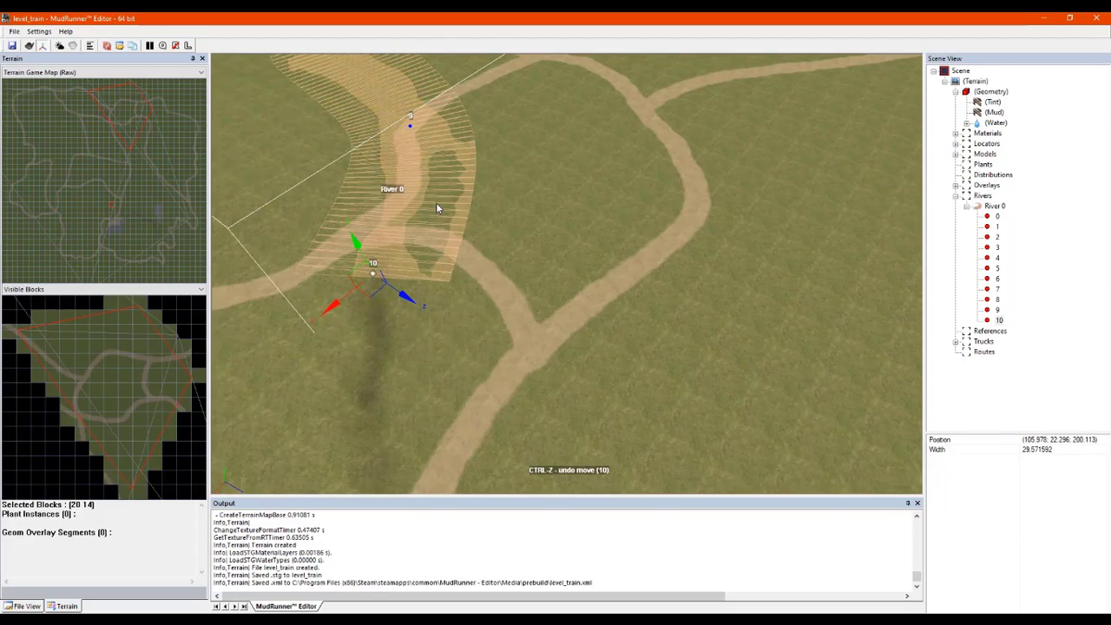
Step: Add river point 11 after point 10 and place it near the next road bend at about (123.4, 19.8, 219.0)
middle_click_drag(436, 202, 471, 276)
scroll(444, 211, "up", 4)
scroll(446, 221, "down", 3)
right_click(505, 363)
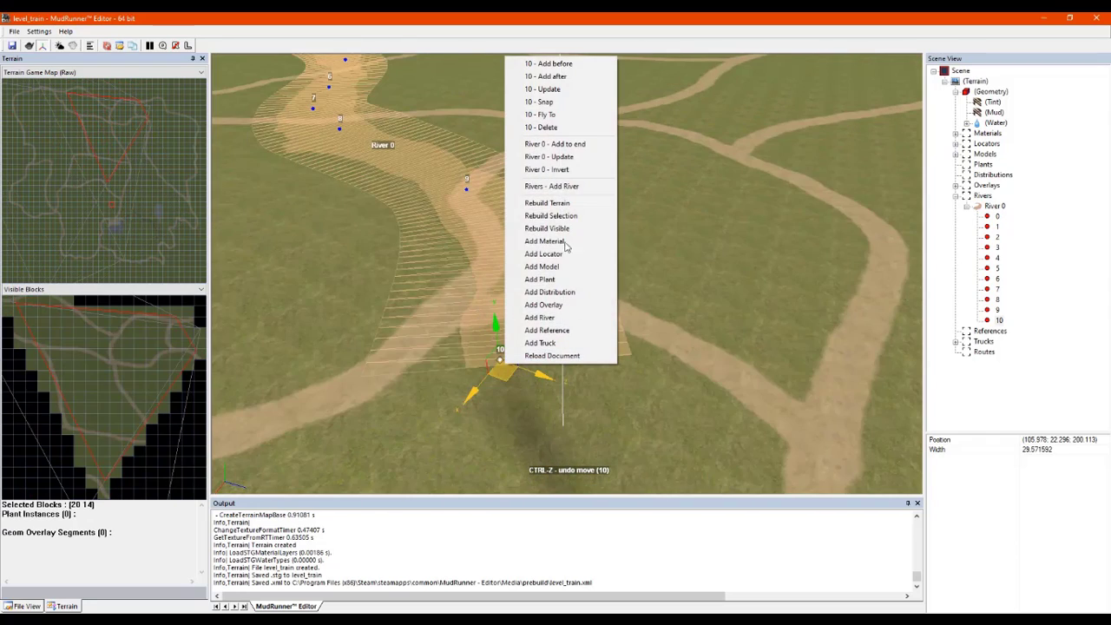
left_click(567, 77)
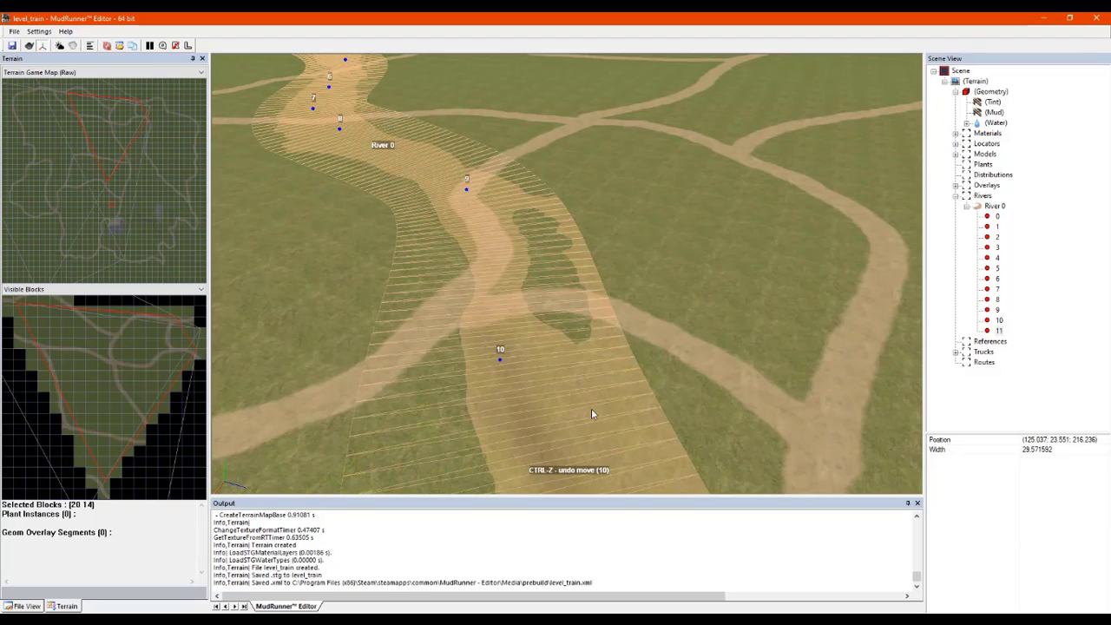
middle_click_drag(592, 413, 704, 407, "alt")
scroll(712, 402, "up", 2)
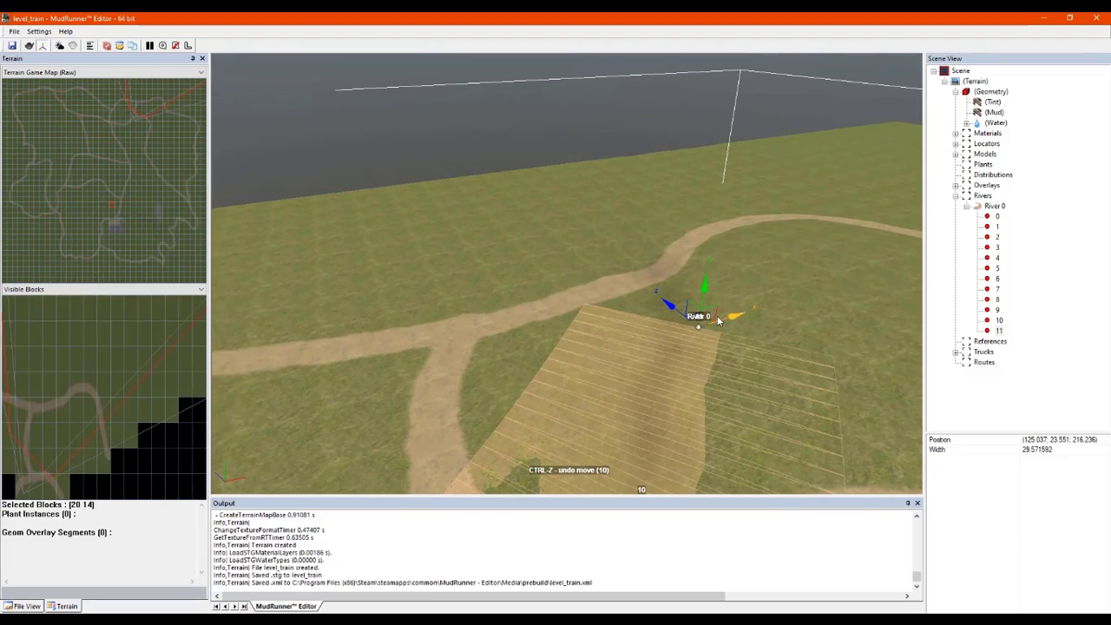
left_click_drag(695, 323, 674, 311)
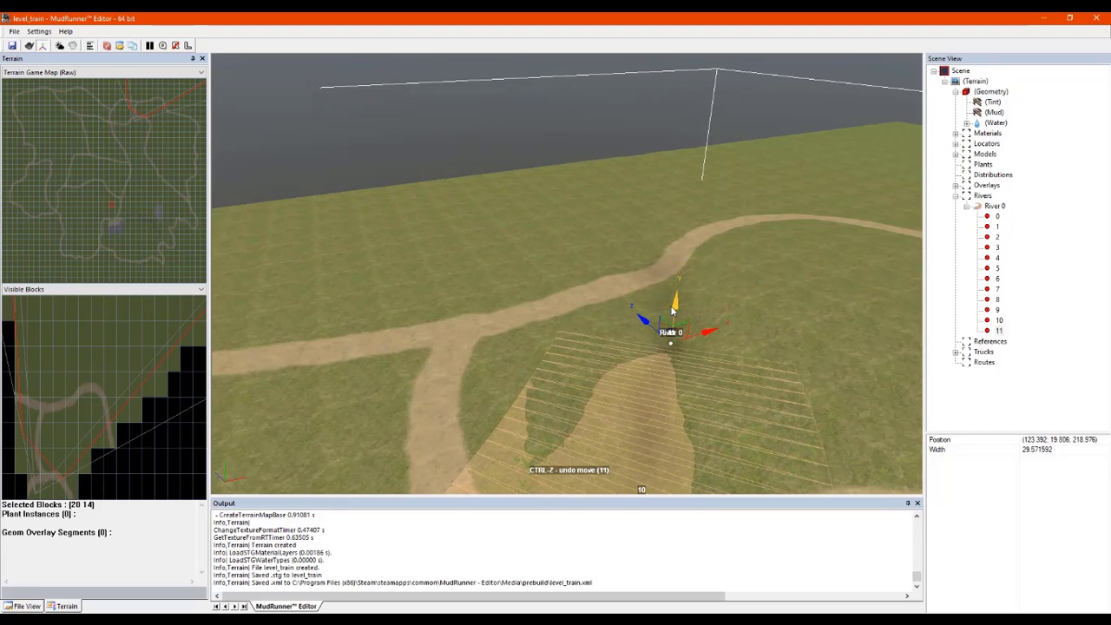
Step: Lower river point 10 to a height of about 21.6 and point 9 to about 19.6
right_click_drag(591, 349, 680, 389)
scroll(604, 419, "down", 2)
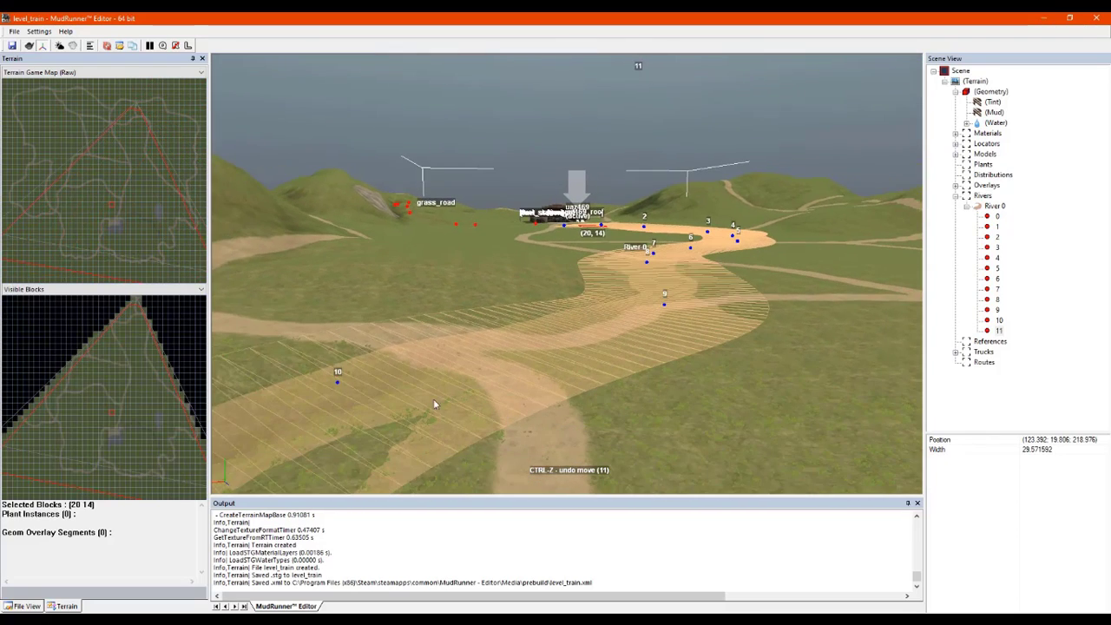
left_click(336, 382)
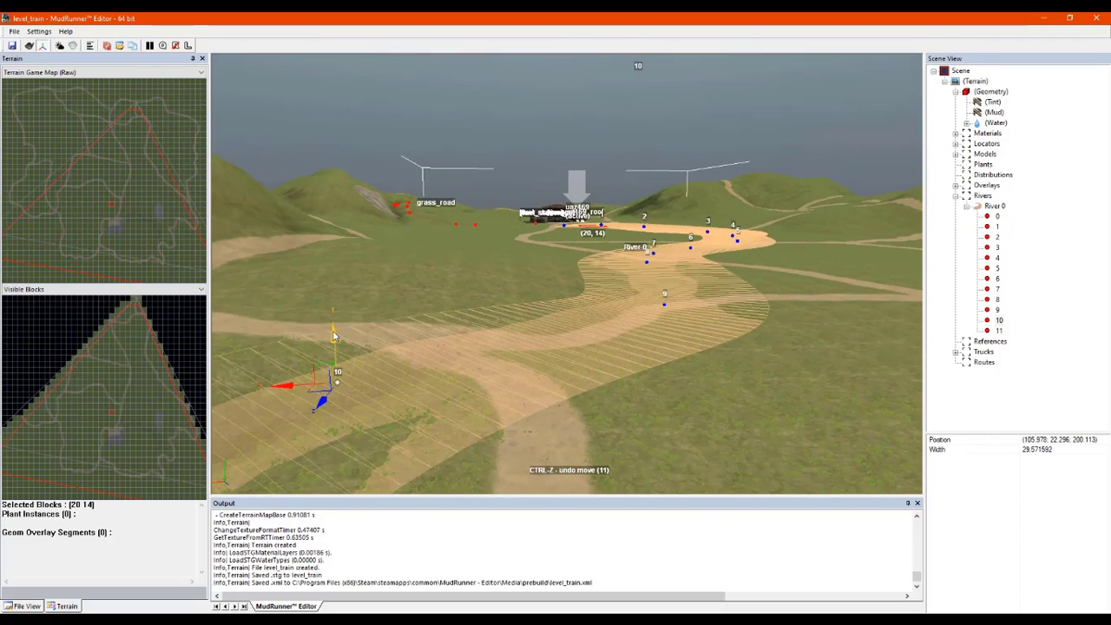
left_click_drag(332, 338, 334, 346)
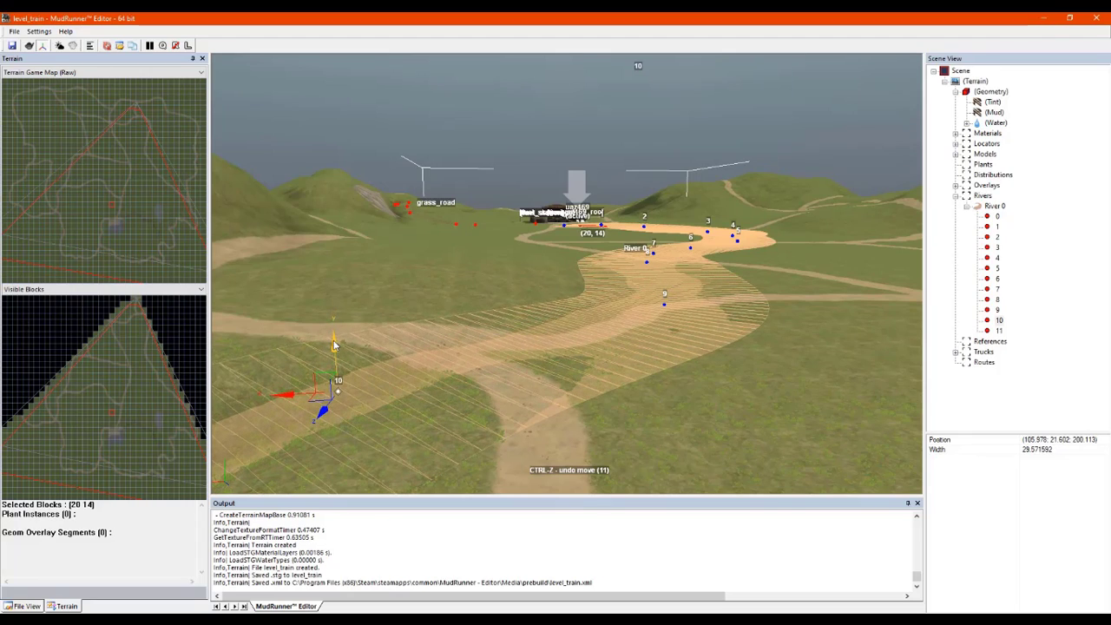
right_click_drag(611, 357, 662, 370)
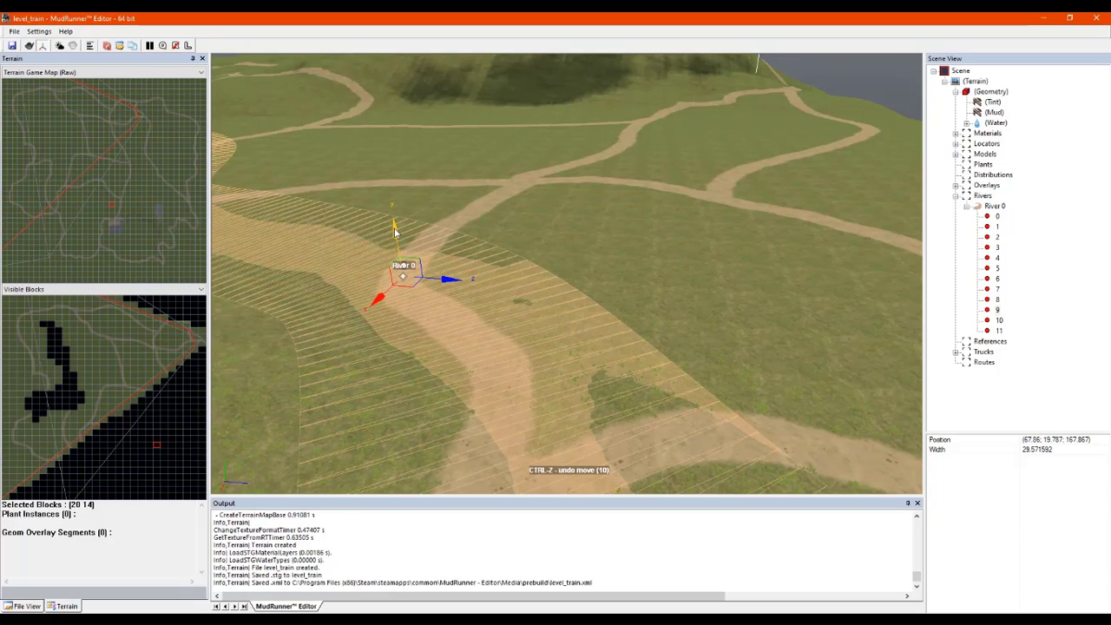
left_click_drag(394, 231, 395, 233)
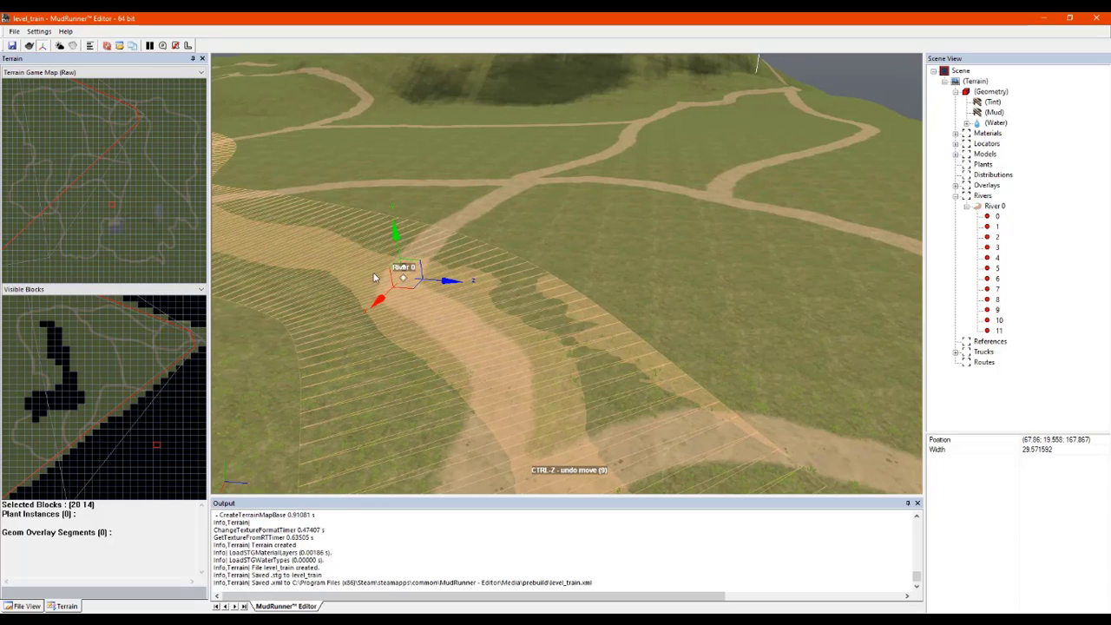
left_click_drag(374, 278, 574, 325)
left_click_drag(600, 264, 621, 234)
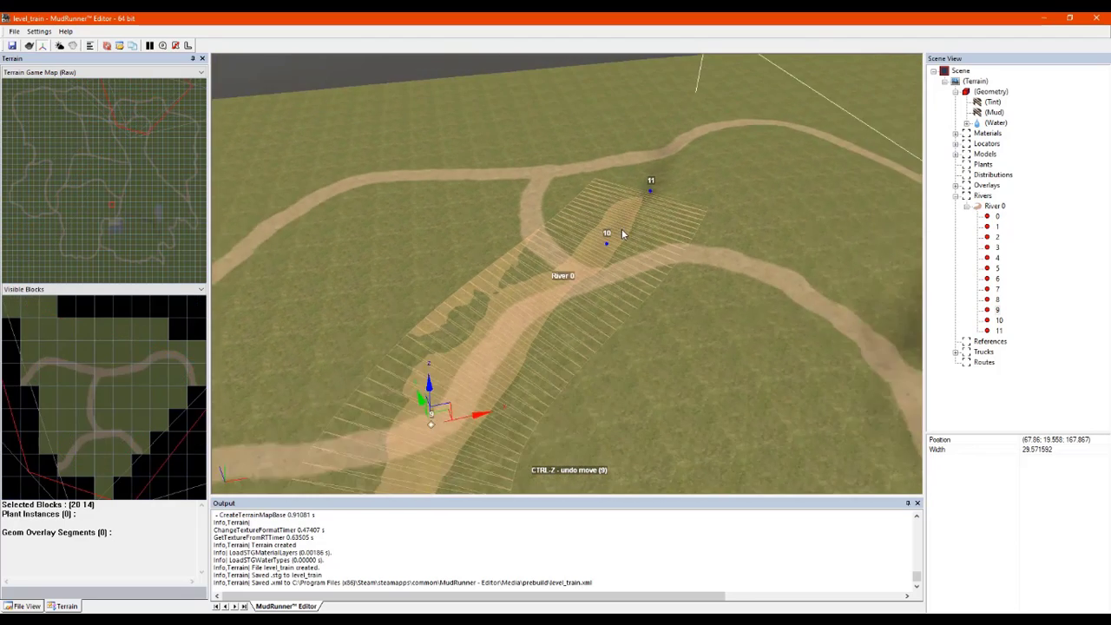
Step: Add a river point after point 11 and move it toward the map edge, to about (163; 19; 276)
right_click_drag(621, 234, 641, 198)
right_click(640, 199)
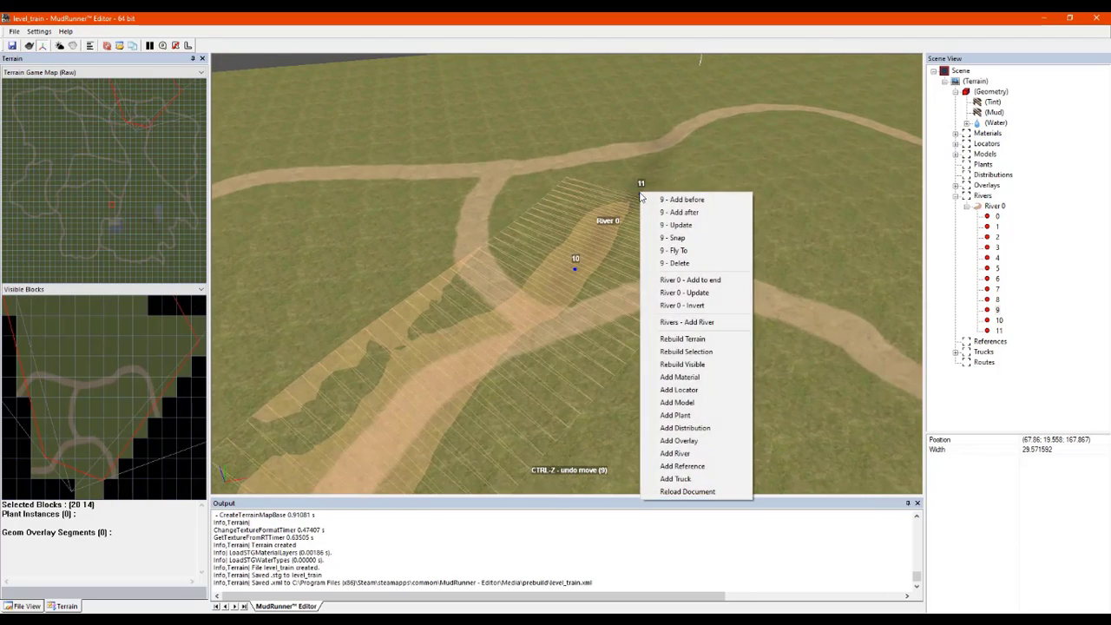
left_click(640, 192)
right_click(646, 193)
left_click(709, 209)
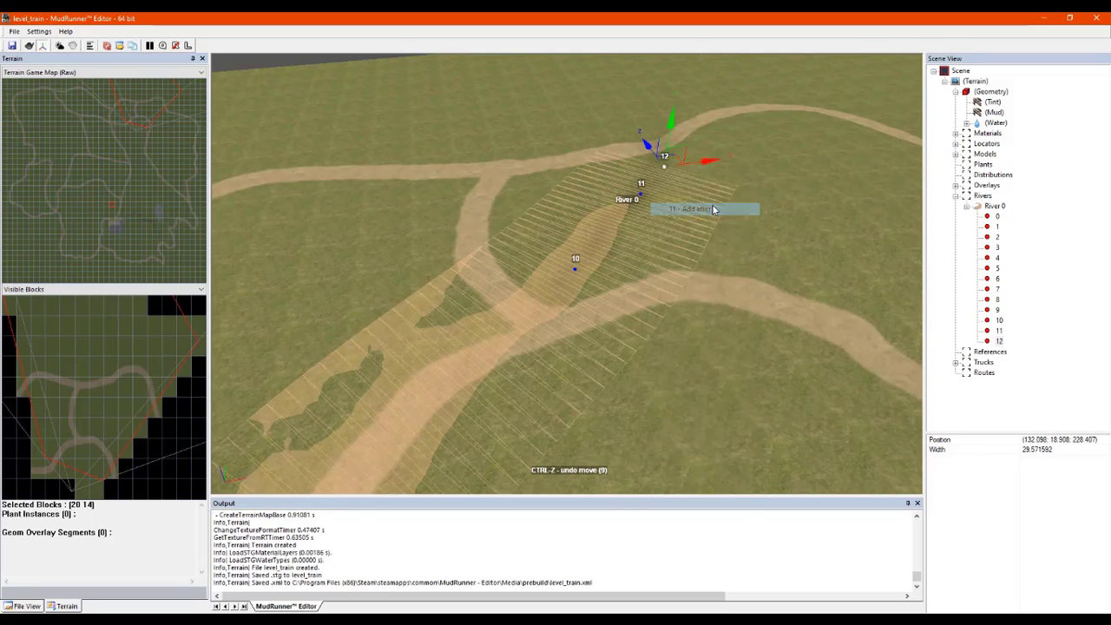
left_click_drag(678, 174, 703, 74)
right_click_drag(703, 74, 734, 174)
Step: Raise river point 11 to a height of about 20.7 and point 12 to about 19.8
scroll(733, 173, "down", 4)
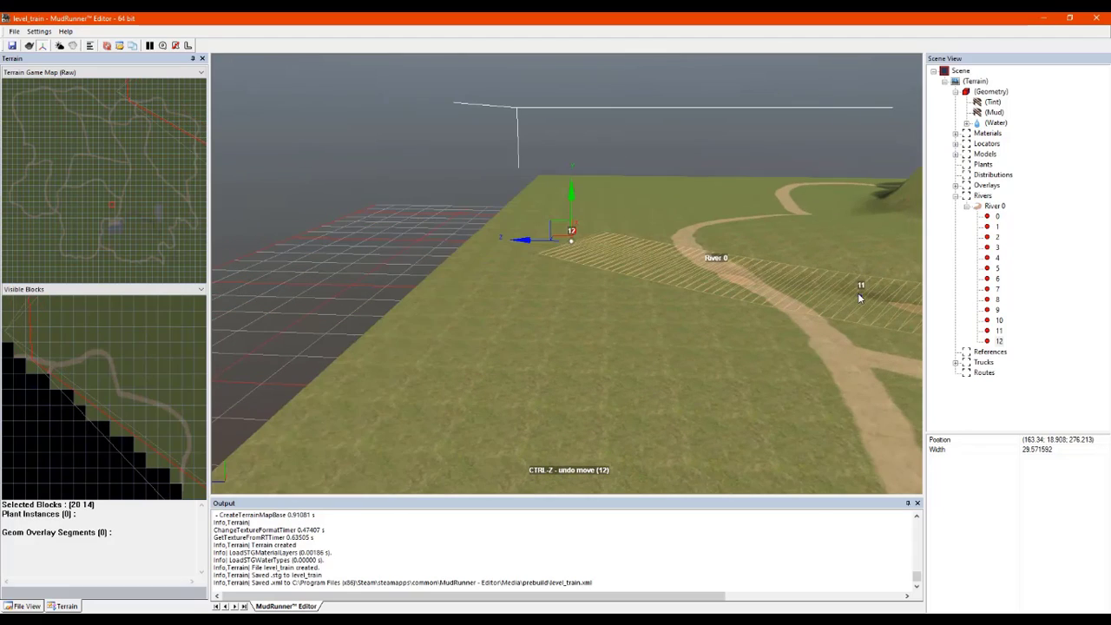
scroll(855, 295, "down", 3)
right_click_drag(862, 296, 864, 285)
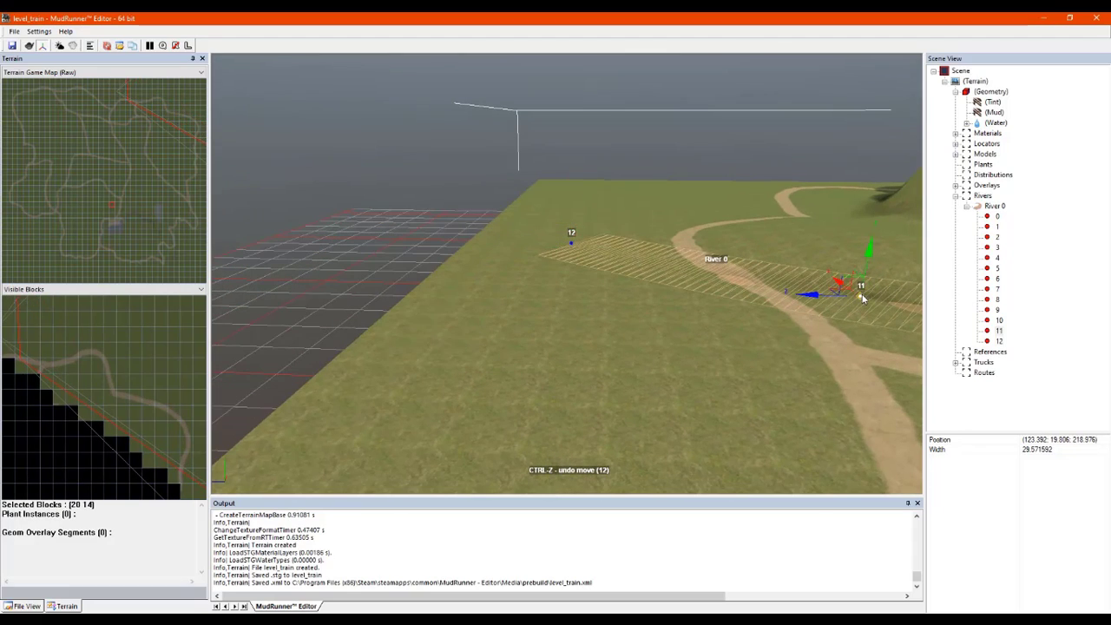
left_click_drag(868, 266, 867, 259)
left_click_drag(866, 256, 867, 254)
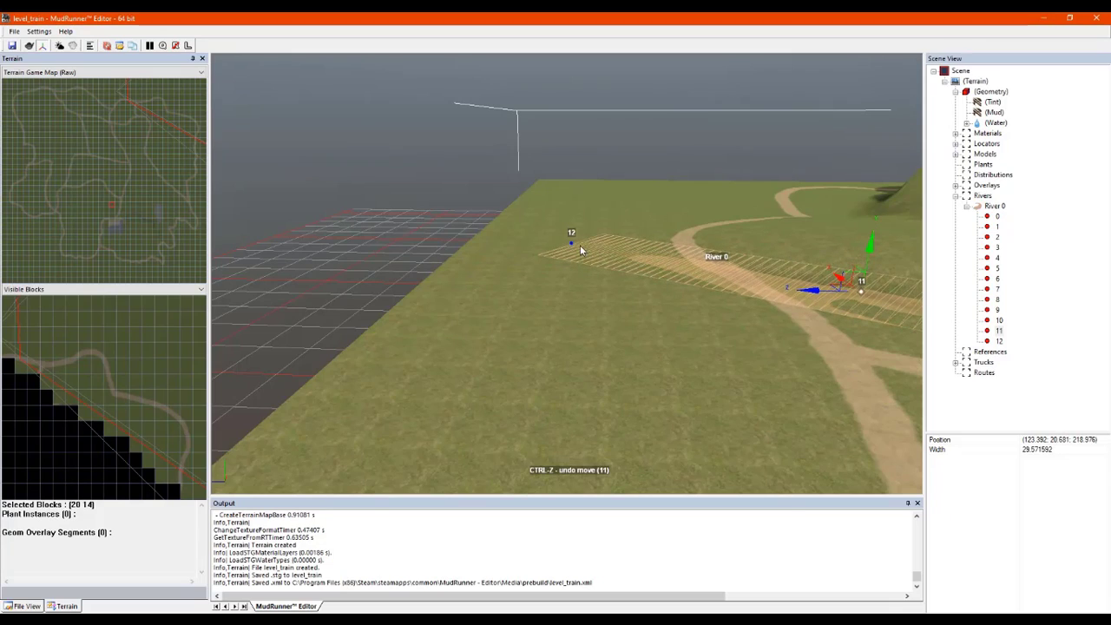
left_click(570, 242)
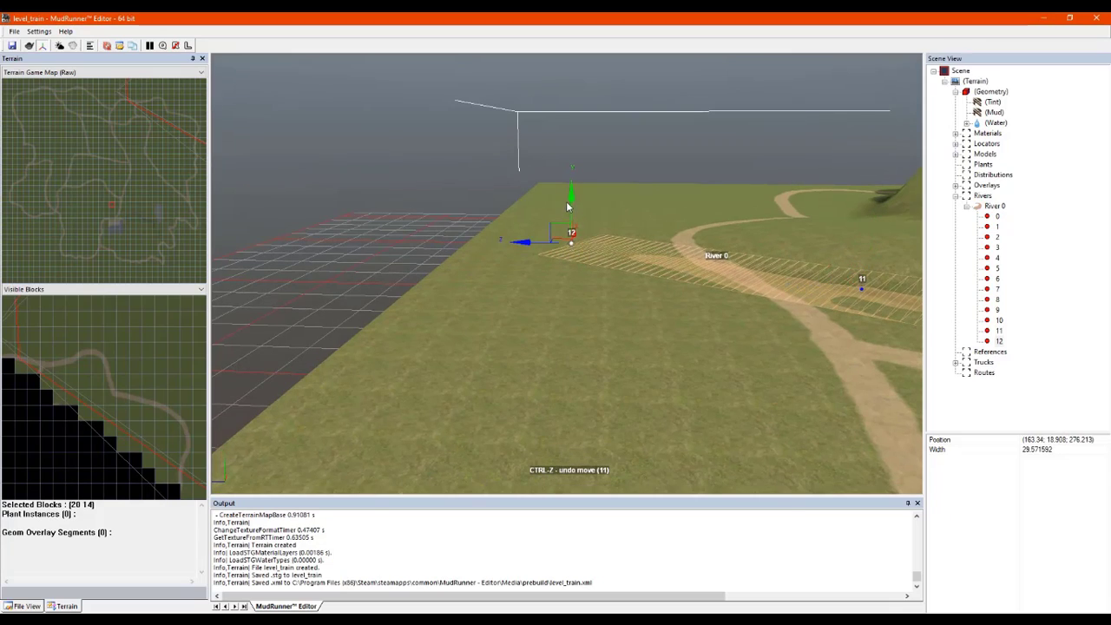
left_click_drag(569, 195, 569, 192)
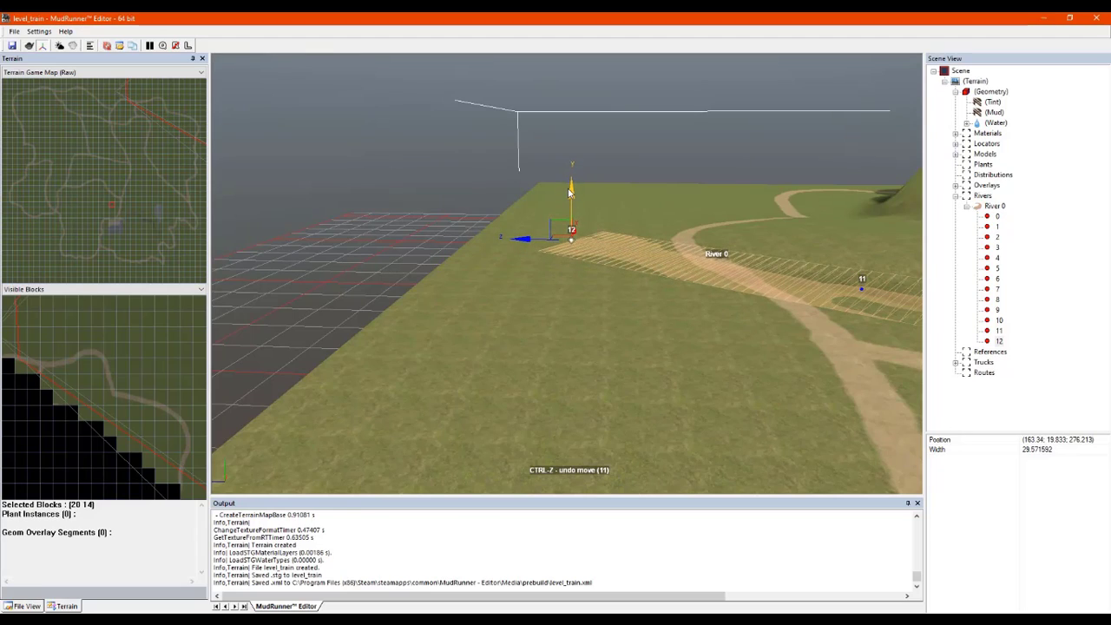
Step: Add a river point after point 12 and move it beyond the map edge, to about (184; 19; 321)
right_click(575, 208)
left_click(639, 224)
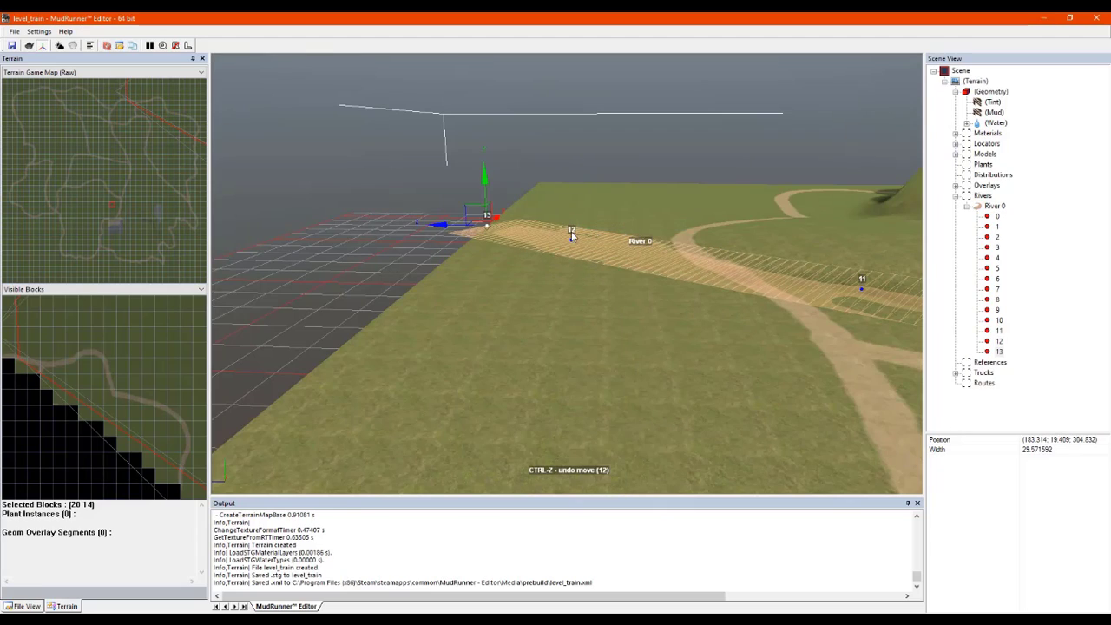
left_click_drag(481, 227, 460, 224)
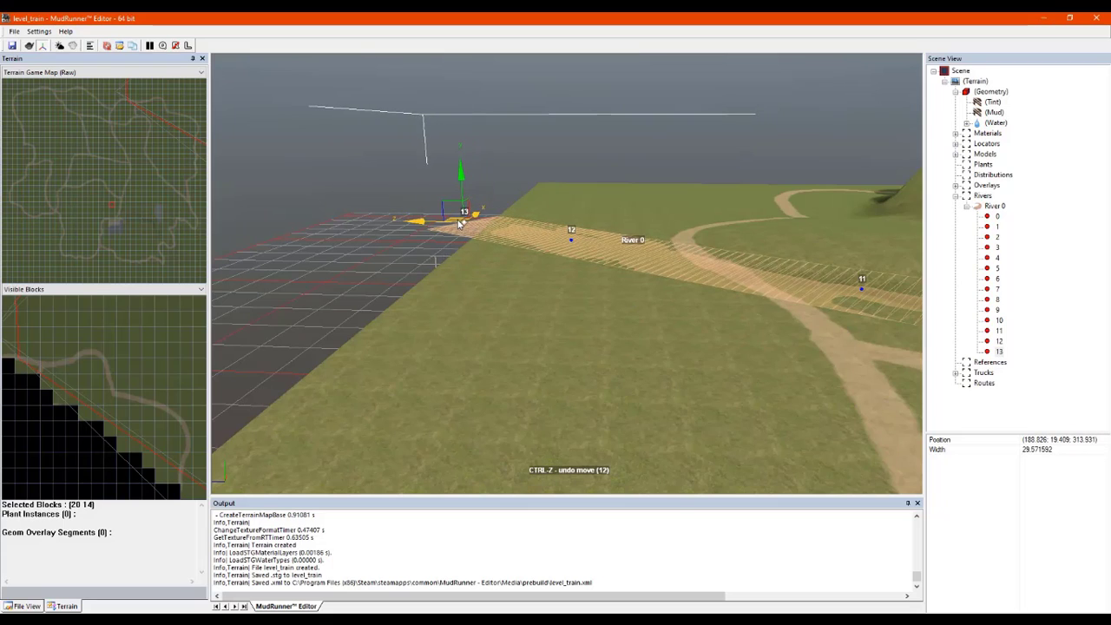
middle_click_drag(510, 209, 534, 223)
left_click_drag(491, 250, 452, 263)
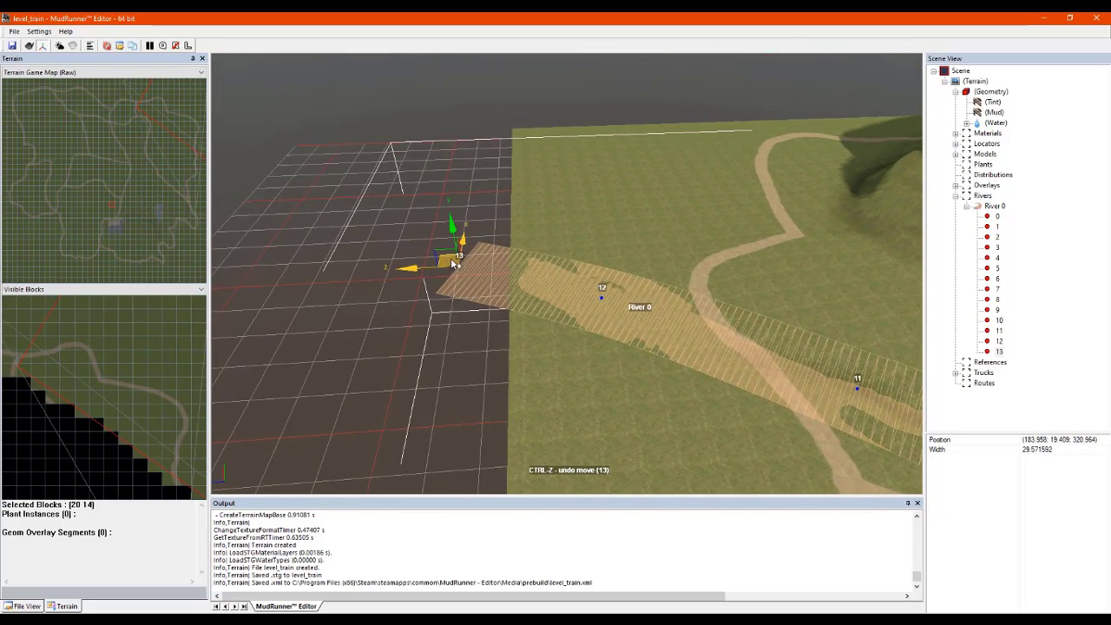
left_click(609, 241)
Step: Activate the terrain Geometry brush and set it to Height mode with a value of 0.64
middle_click_drag(634, 277, 723, 273)
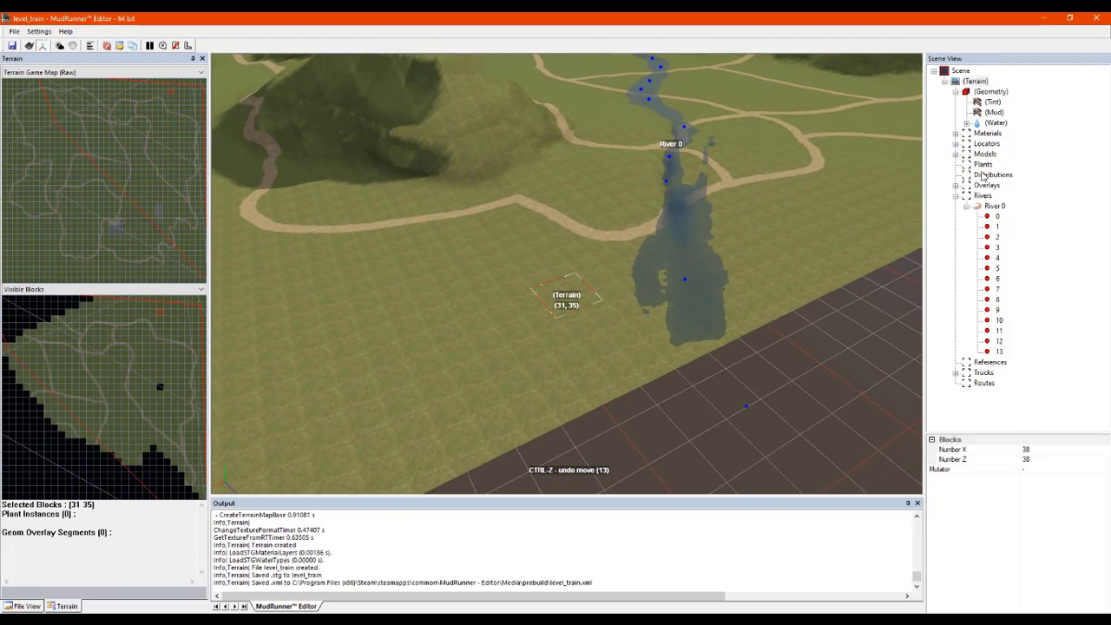
left_click(991, 92)
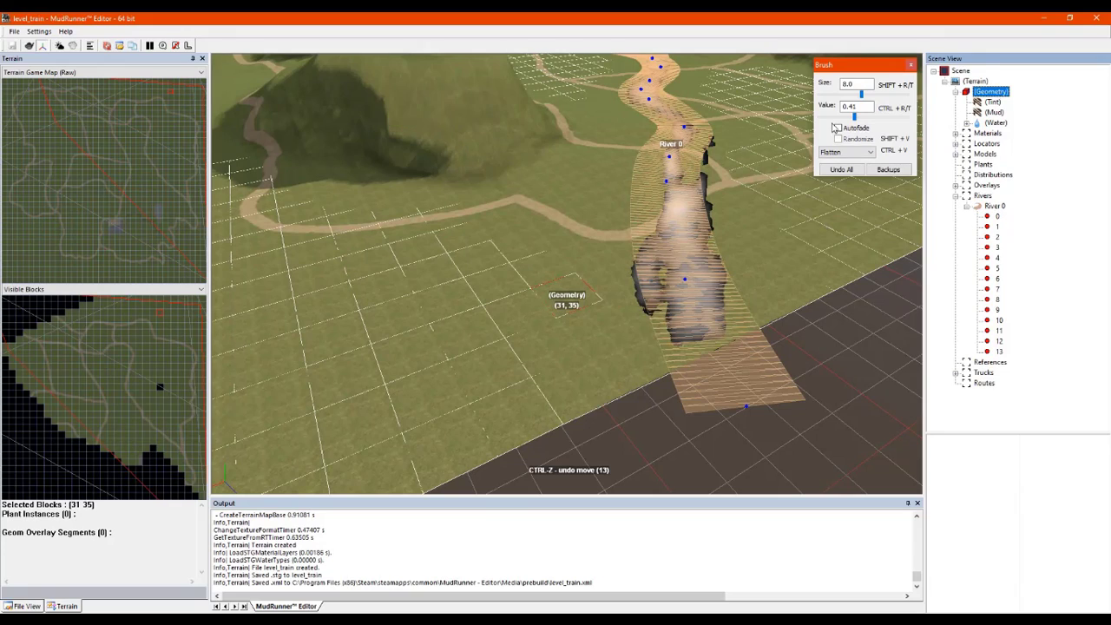
middle_click_drag(724, 170, 729, 206)
scroll(722, 89, "up", 5)
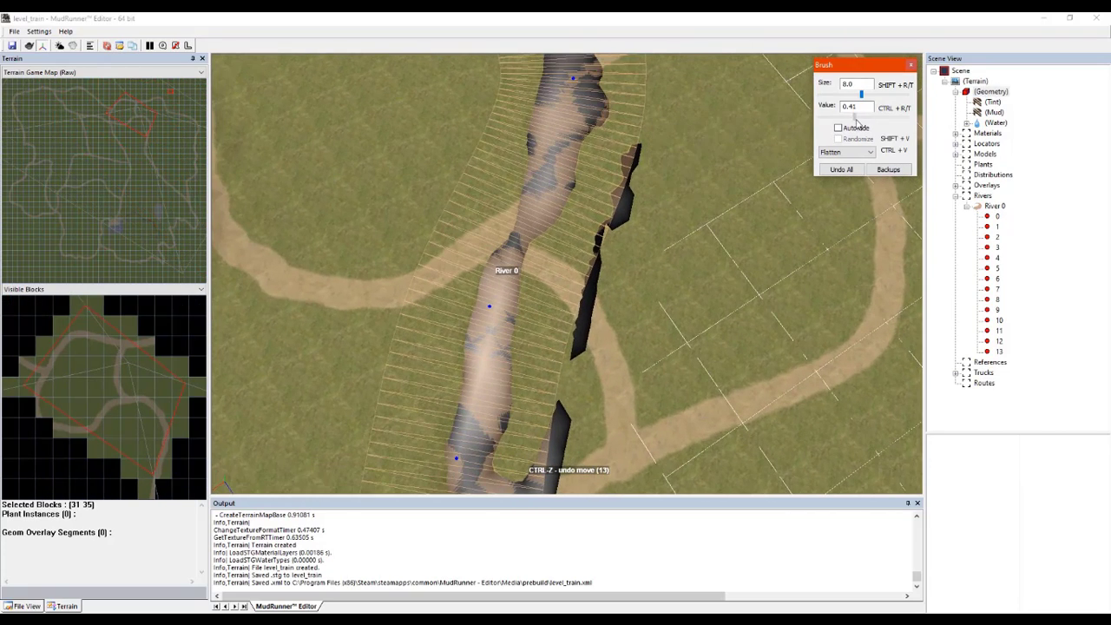
left_click_drag(610, 201, 672, 169)
left_click(853, 152)
left_click(835, 163)
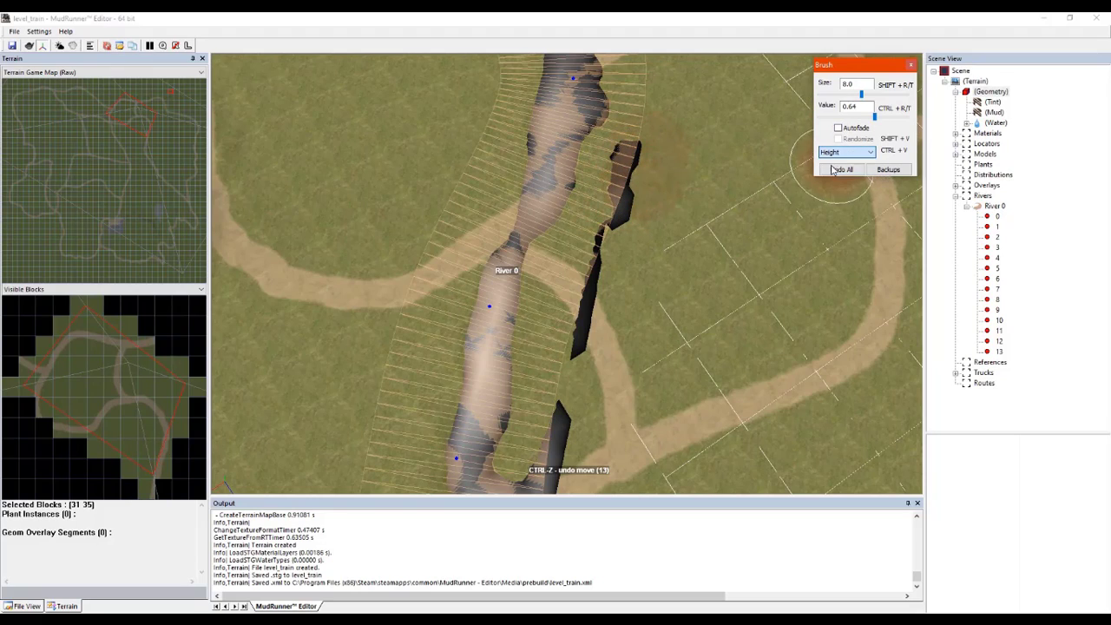
Step: Raise the terrain along the river bank beside the road junction, covering the stray dips outside the channel
mouse_move(630, 204)
left_mouse_down()
mouse_move(608, 252)
mouse_move(592, 368)
mouse_move(536, 489)
left_mouse_up()
scroll(566, 437, "down", 3)
scroll(567, 436, "up", 5)
middle_click_drag(567, 437, 558, 255)
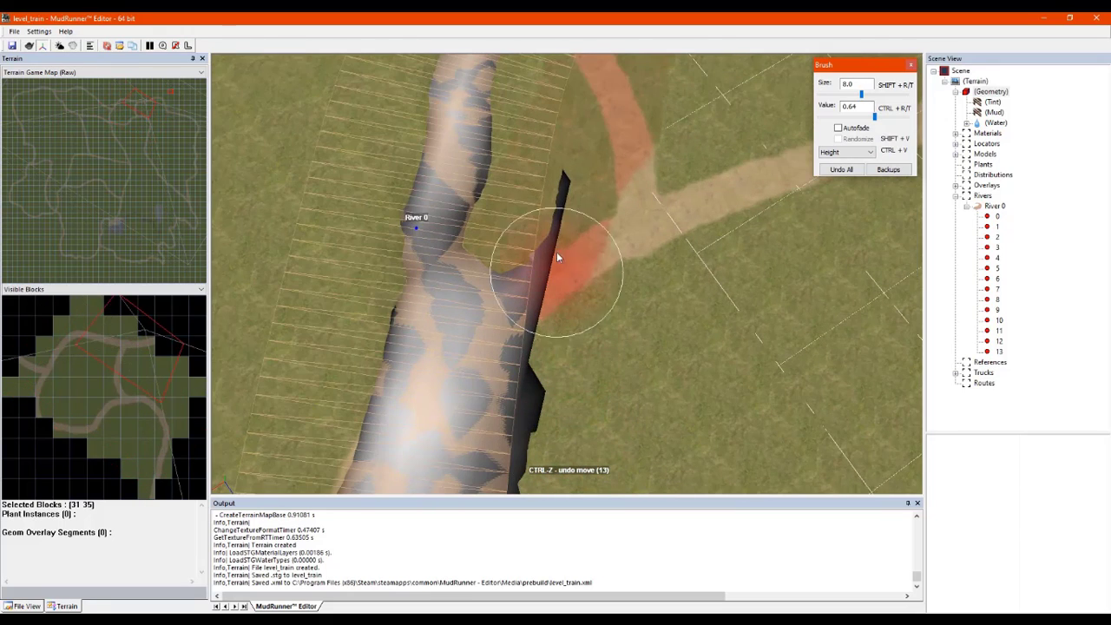
mouse_move(558, 255)
left_mouse_down()
mouse_move(518, 387)
mouse_move(513, 365)
left_mouse_up()
scroll(531, 398, "up", 3)
middle_click_drag(531, 468, 531, 317)
mouse_move(531, 317)
left_mouse_down()
mouse_move(564, 363)
mouse_move(578, 337)
left_mouse_up()
middle_click_drag(577, 336, 478, 322)
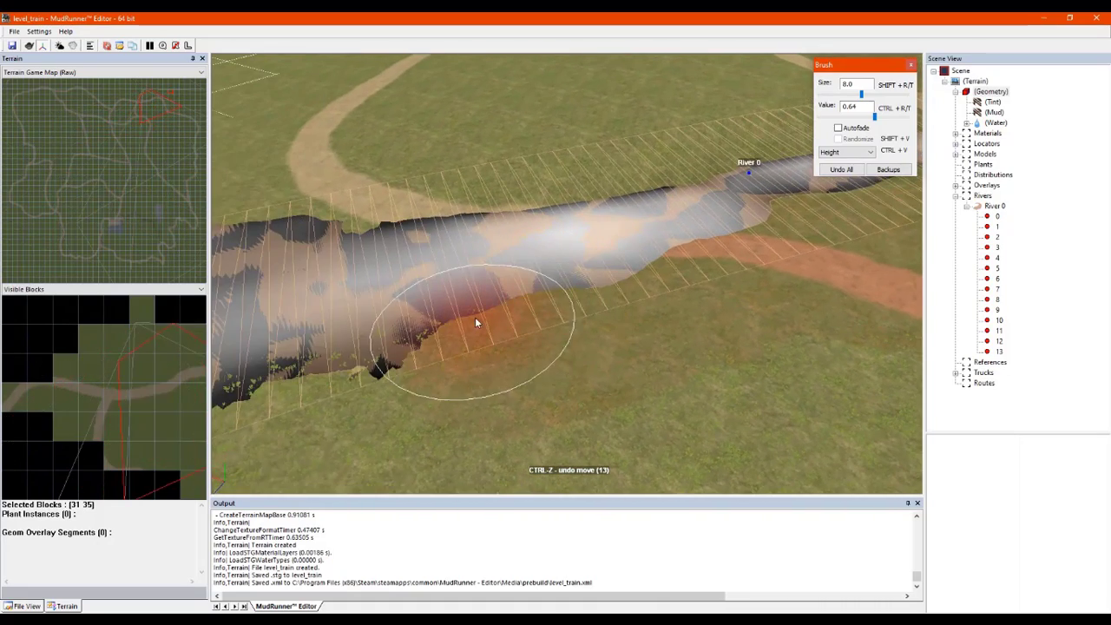
Step: Raise the banks of the river's last stretch up to the map edge to narrow the channel
scroll(317, 374, "down", 4)
scroll(342, 375, "up", 2)
middle_click_drag(342, 374, 465, 318)
left_click_drag(465, 318, 256, 381)
scroll(256, 380, "down", 1)
mouse_move(256, 380)
middle_mouse_down()
mouse_move(293, 354)
mouse_move(409, 323)
middle_mouse_up()
scroll(292, 354, "up", 2)
left_click_drag(547, 300, 331, 344)
middle_click_drag(330, 344, 330, 361)
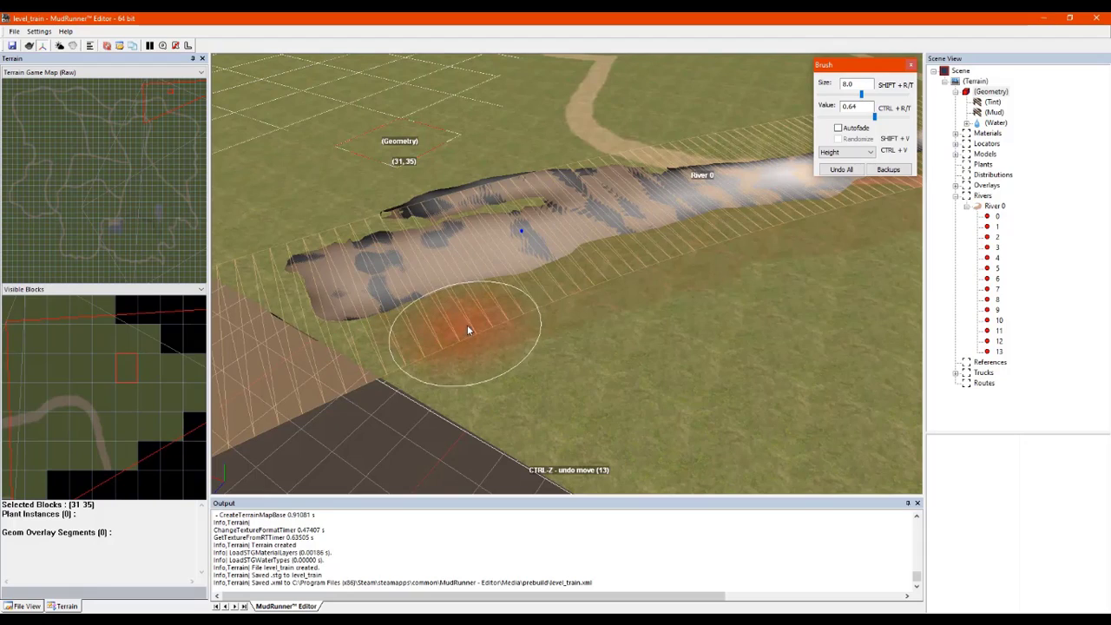
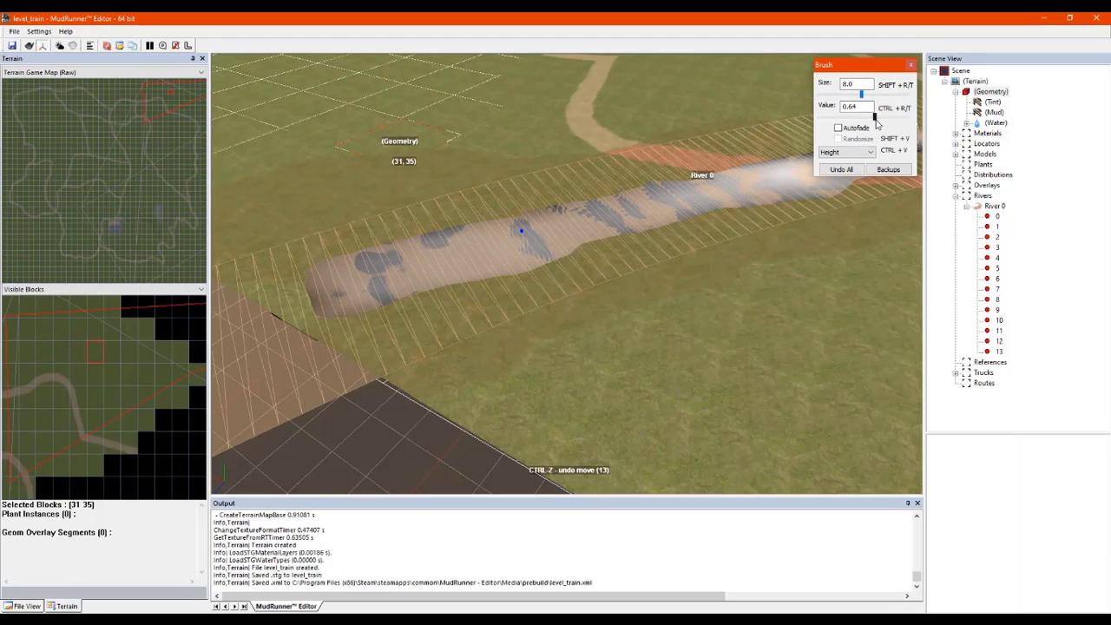
Step: Set the Height brush value to 0.20 and lower the terrain where the river meets the map edge
left_click_drag(875, 120, 836, 120)
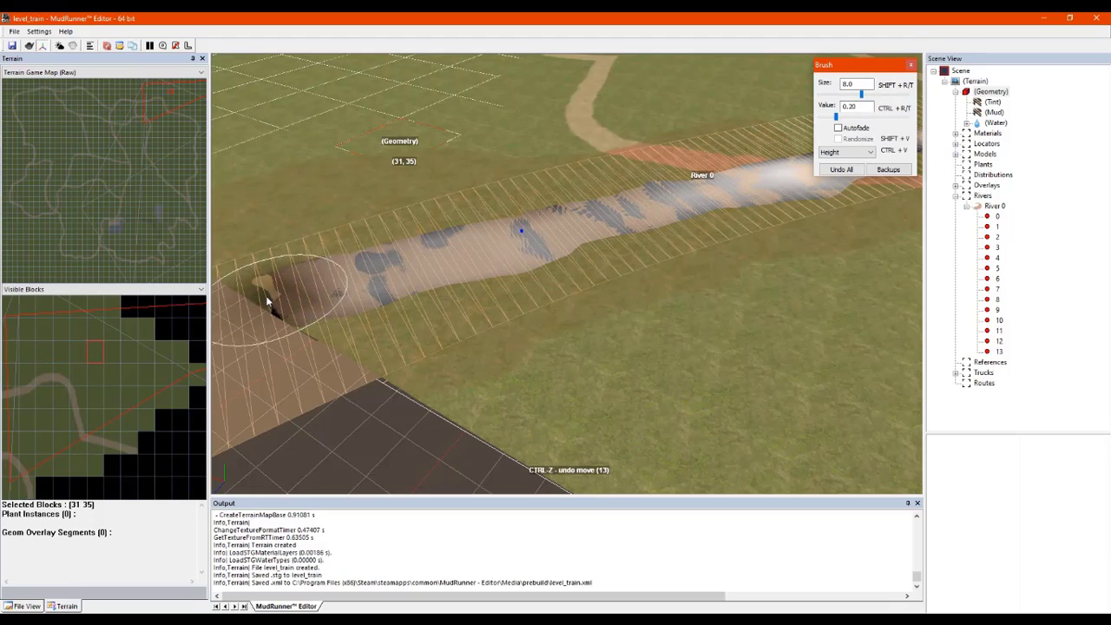
mouse_move(268, 299)
left_mouse_down()
mouse_move(318, 326)
mouse_move(277, 262)
mouse_move(506, 279)
left_mouse_up()
middle_click_drag(586, 281, 702, 266)
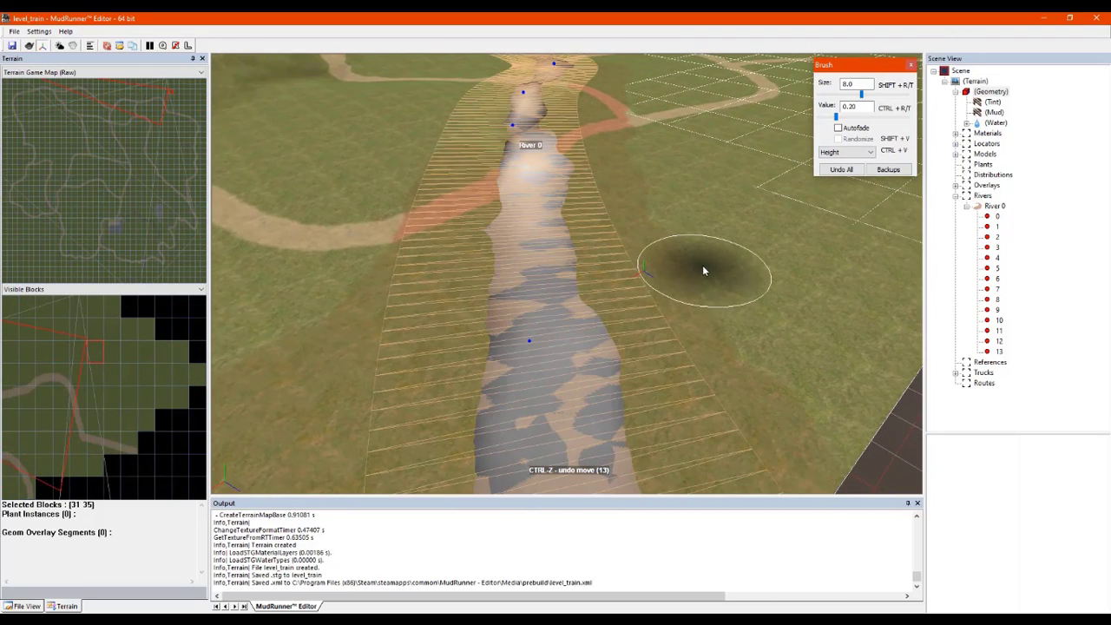
Step: Set the Height brush value to 0.66 and raise the shore around the lake and its smaller inlet pool
middle_click_drag(632, 90, 635, 116)
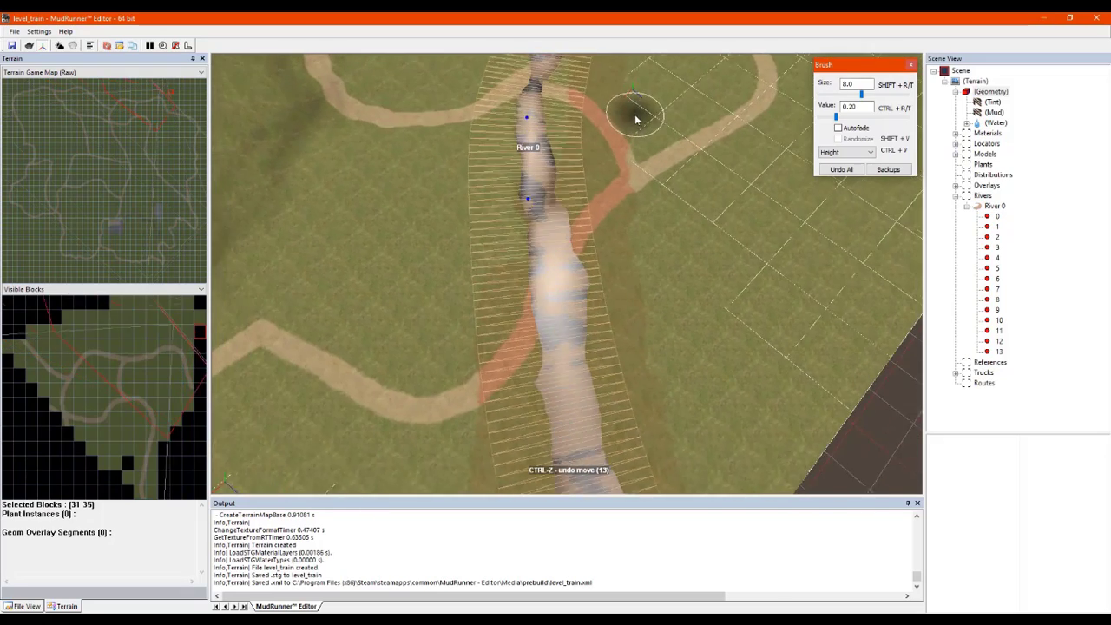
scroll(581, 109, "down", 3)
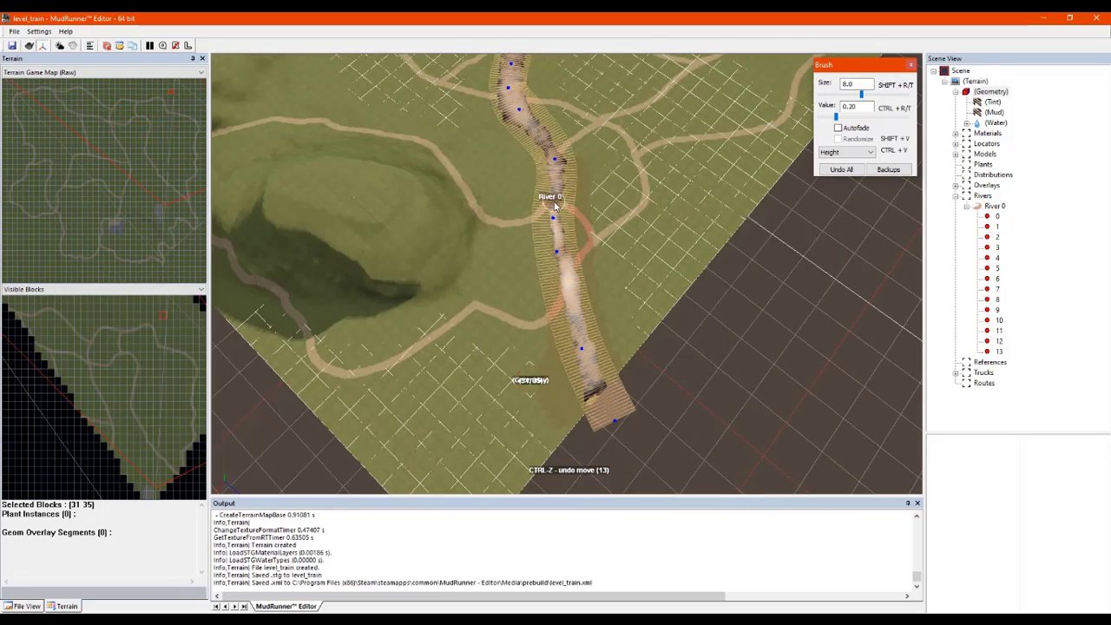
scroll(556, 145, "up", 6)
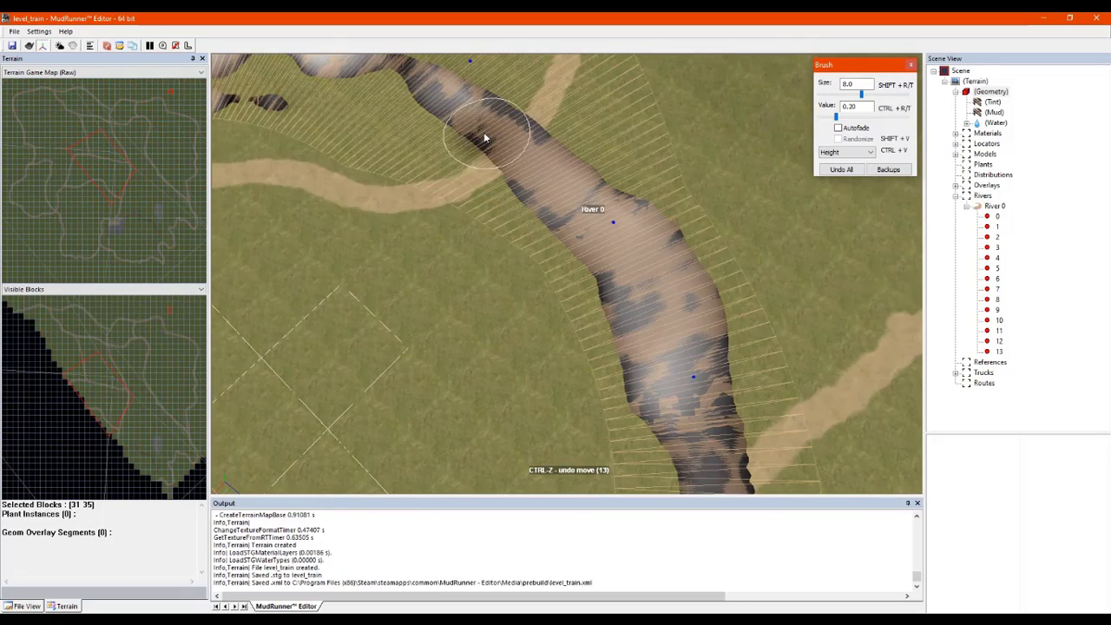
middle_click_drag(395, 198, 517, 174)
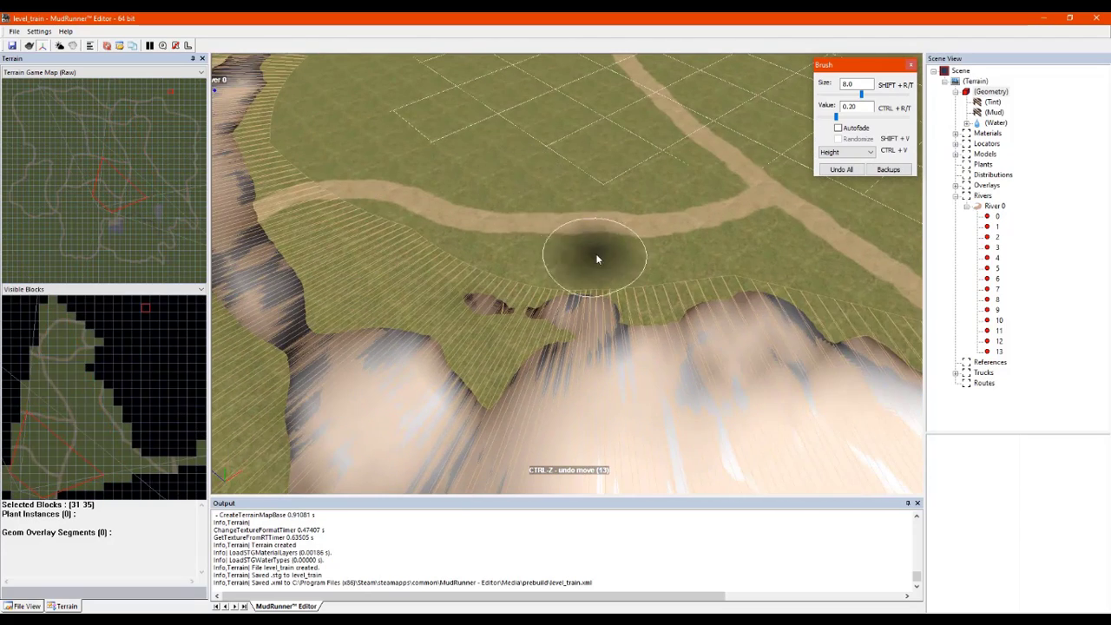
scroll(599, 258, "down", 2)
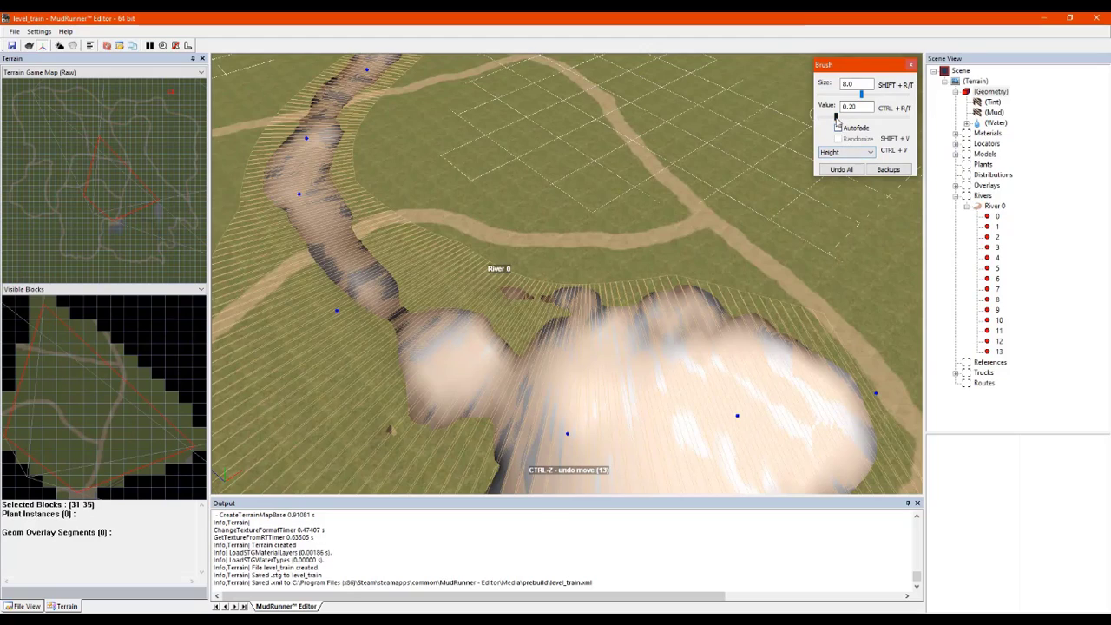
left_click_drag(836, 118, 860, 120)
mouse_move(593, 276)
left_mouse_down()
mouse_move(509, 293)
mouse_move(743, 309)
mouse_move(665, 310)
mouse_move(784, 341)
mouse_move(845, 411)
left_mouse_up()
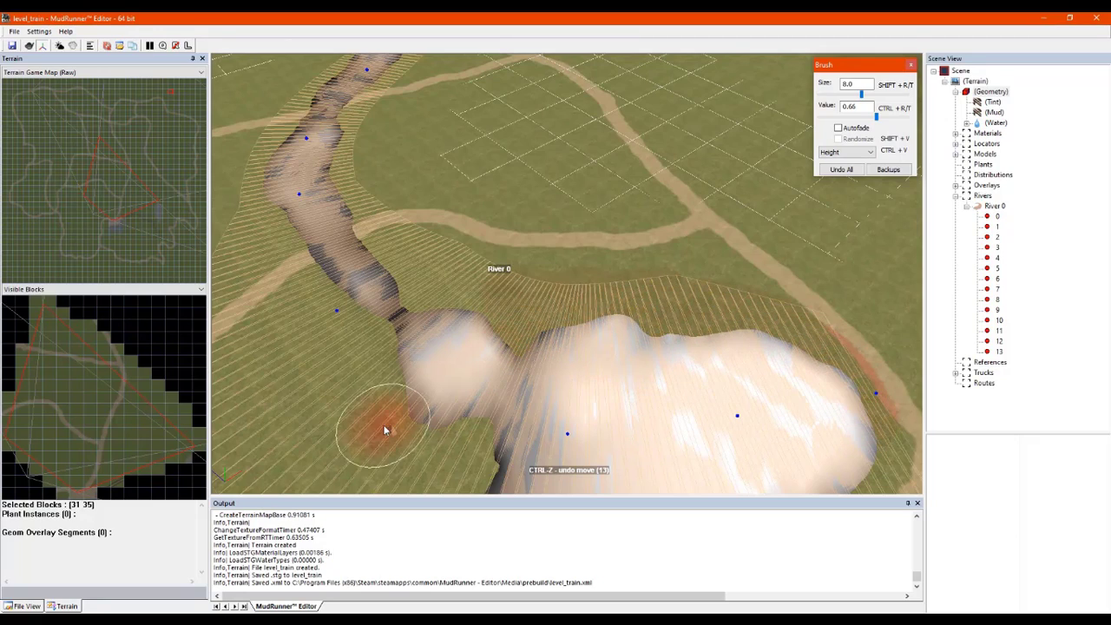
left_click_drag(388, 419, 457, 450)
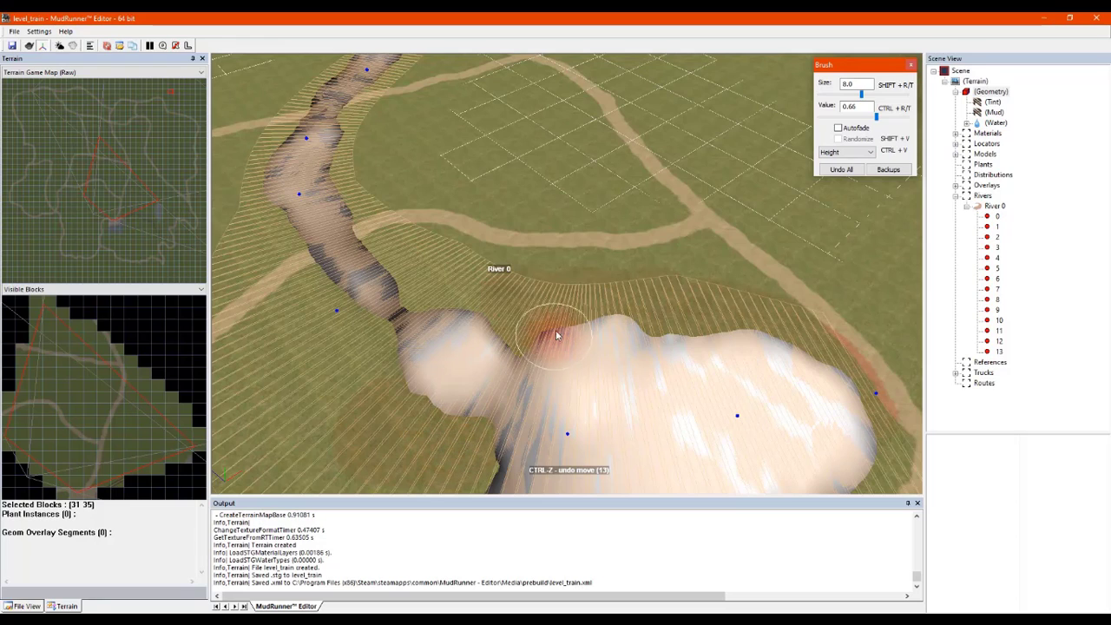
Step: Rebuild the terrain around the reshaped lake shore
middle_click_drag(603, 298, 627, 276)
key("ctrl+b")
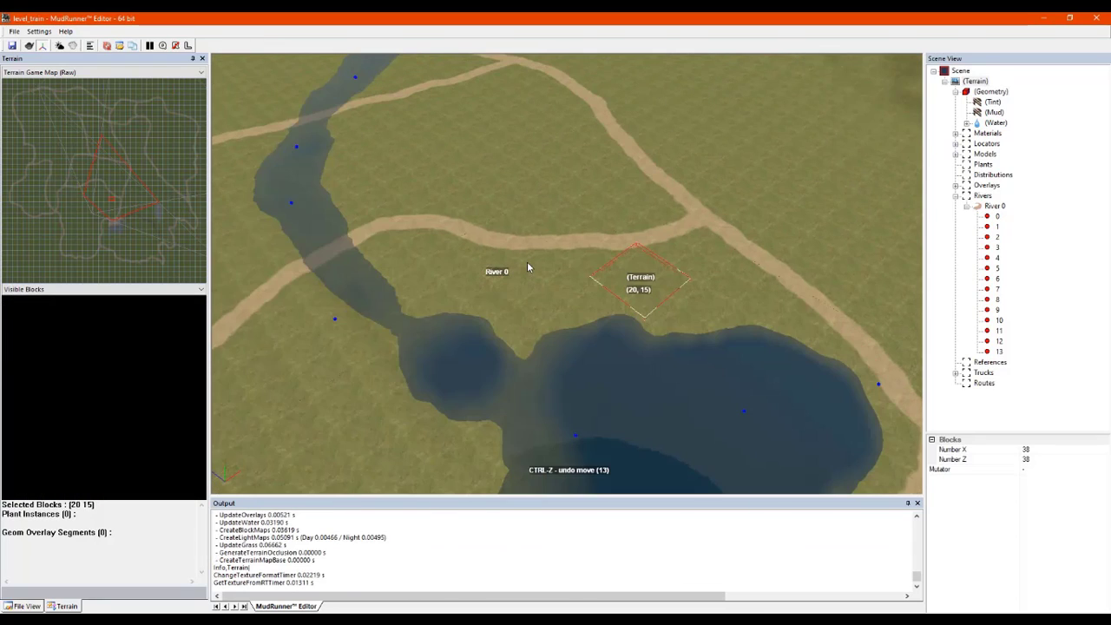
middle_click_drag(527, 267, 665, 300)
scroll(510, 330, "up", 5)
scroll(624, 290, "up", 5)
scroll(606, 273, "down", 4)
scroll(624, 282, "up", 1)
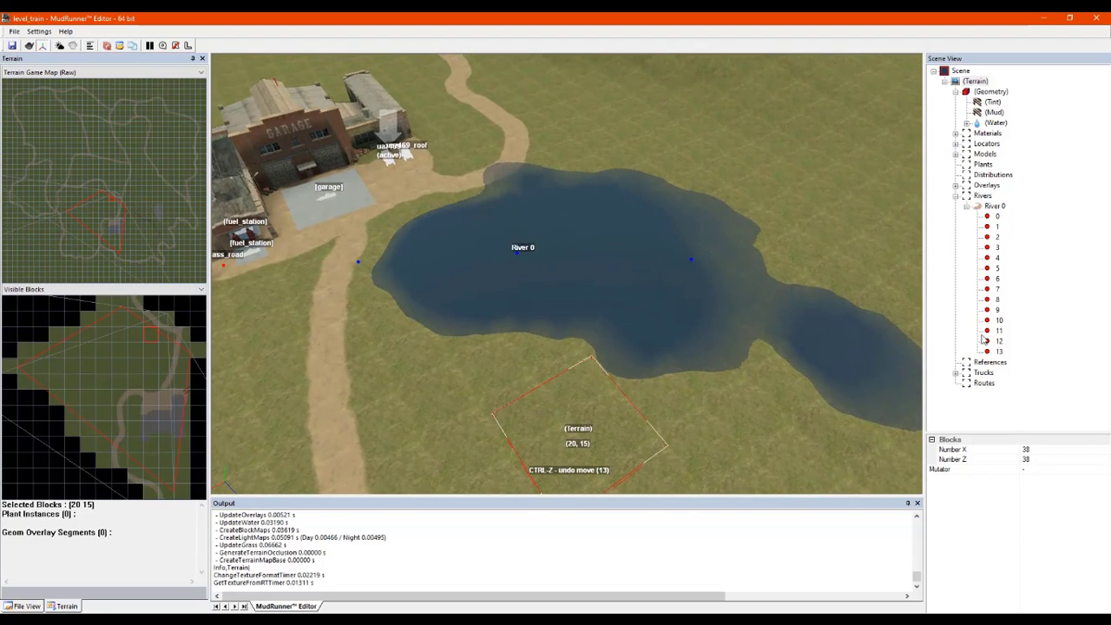
Step: Set the Clean Type of River 0 to dark
left_click(966, 211)
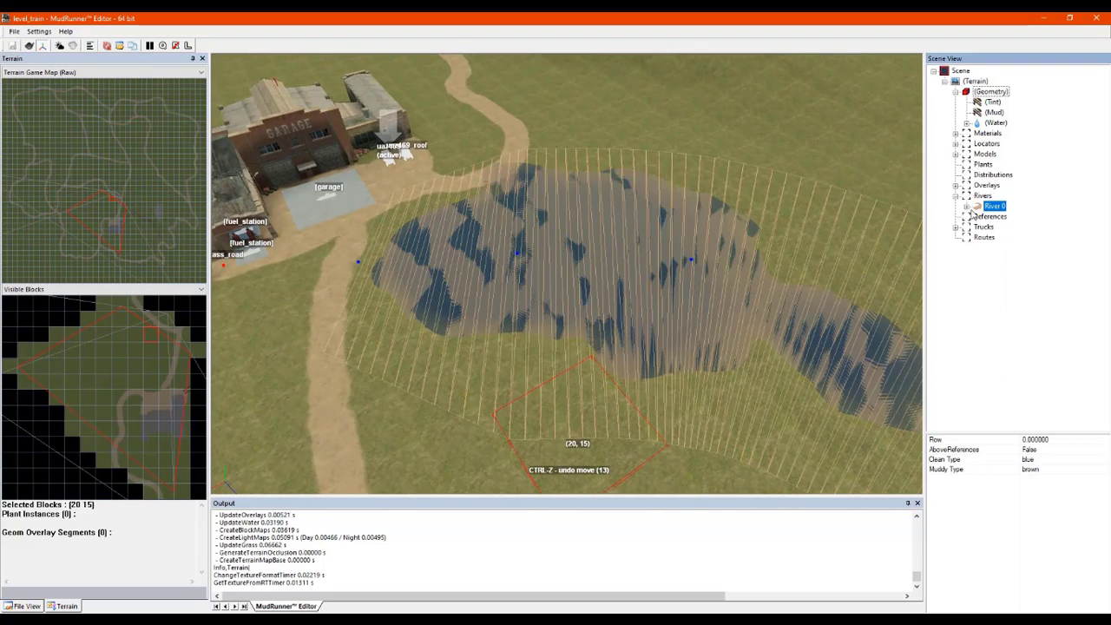
left_click(966, 209)
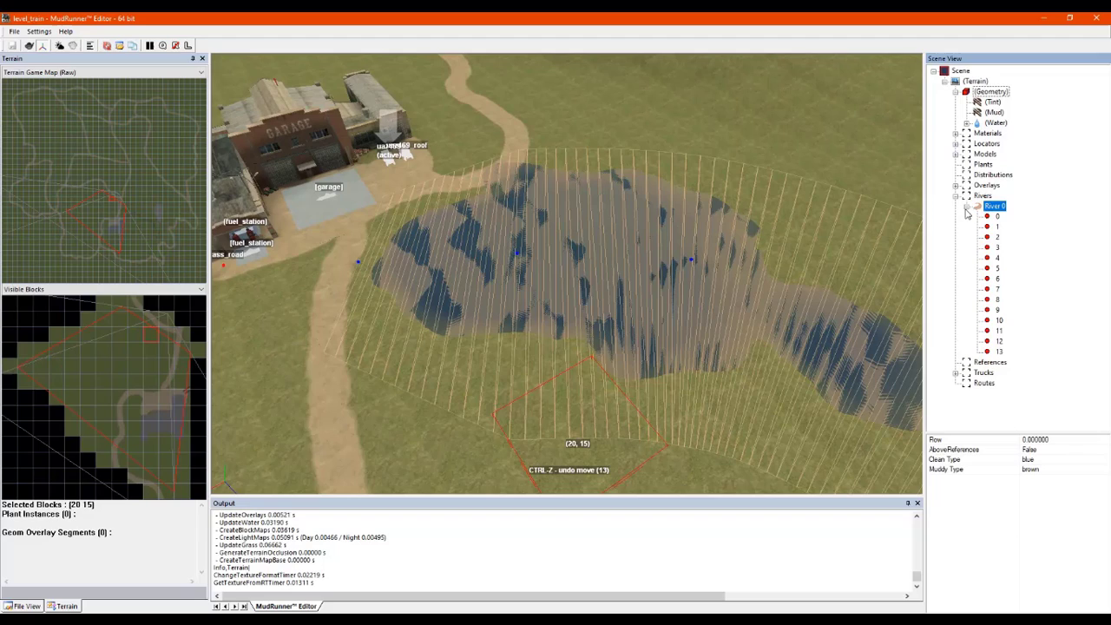
left_click(1037, 460)
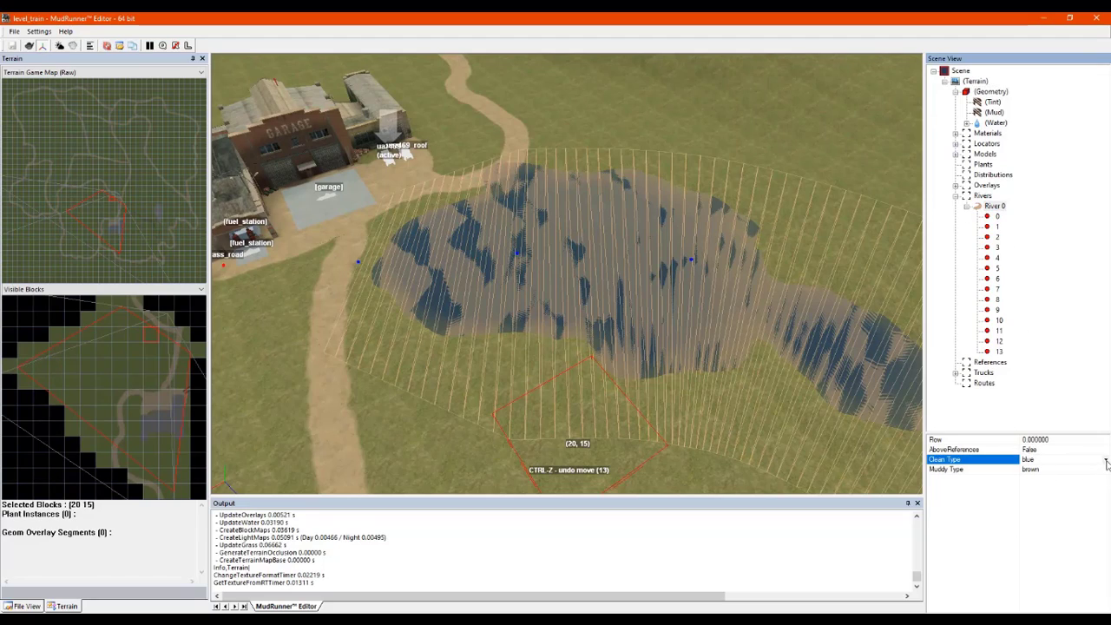
left_click(1104, 460)
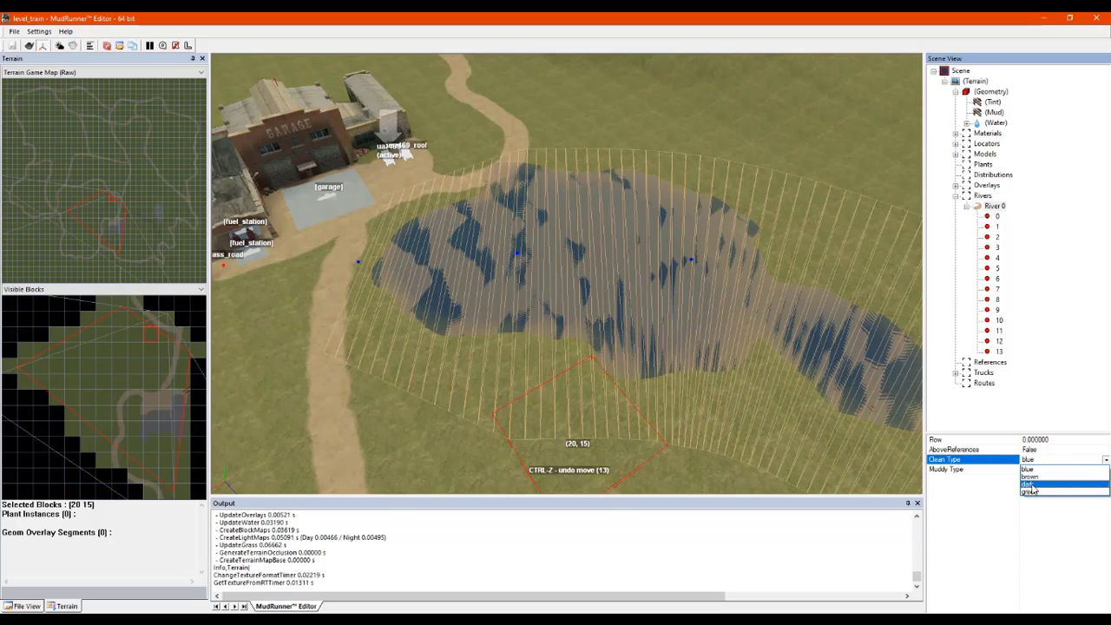
left_click(1031, 486)
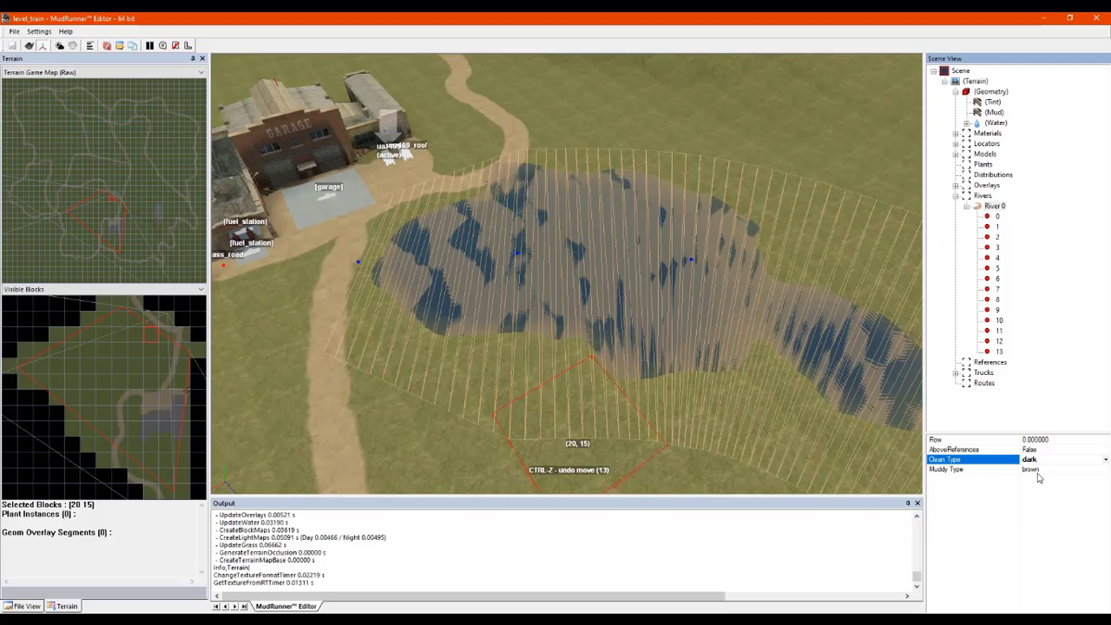
Step: Set the Muddy Type of River 0 to blue and deselect the river
left_click(1039, 470)
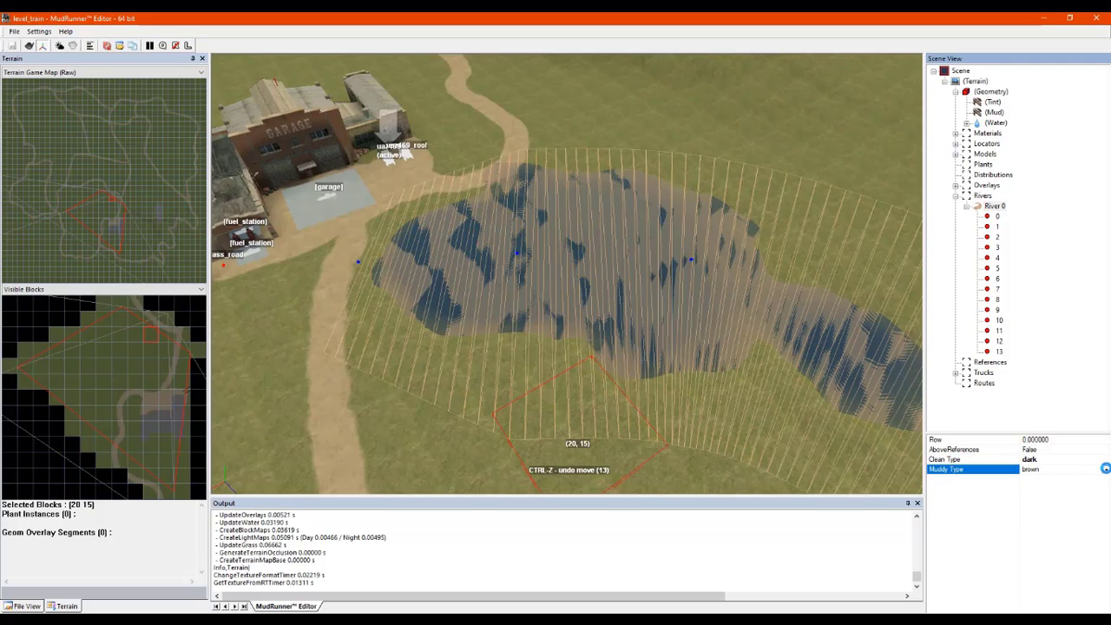
left_click(1104, 468)
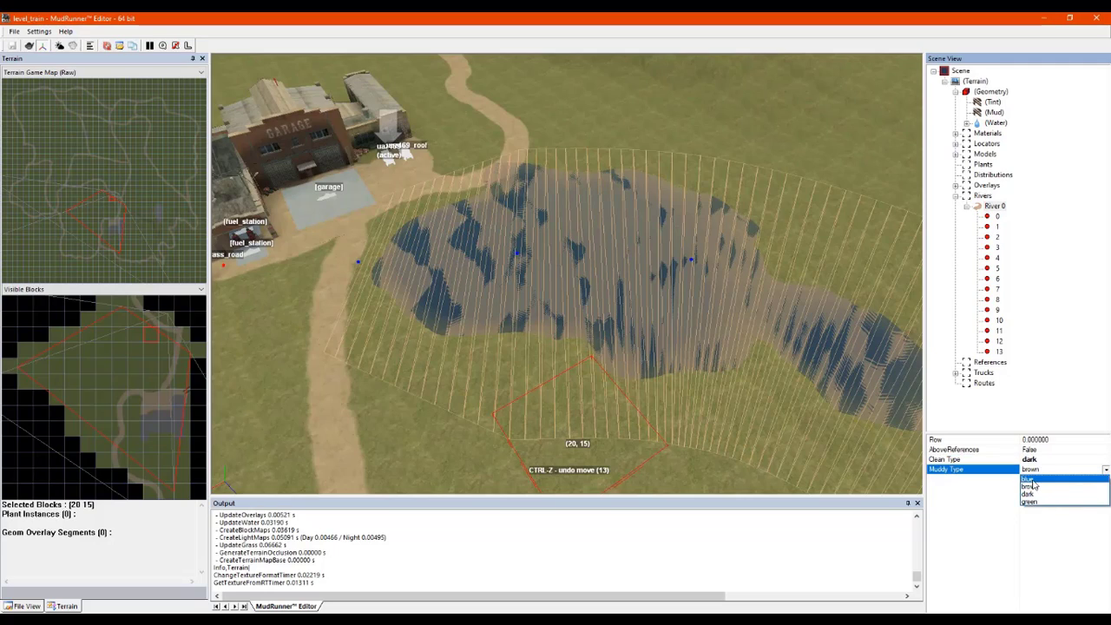
left_click(1032, 480)
left_click(779, 434)
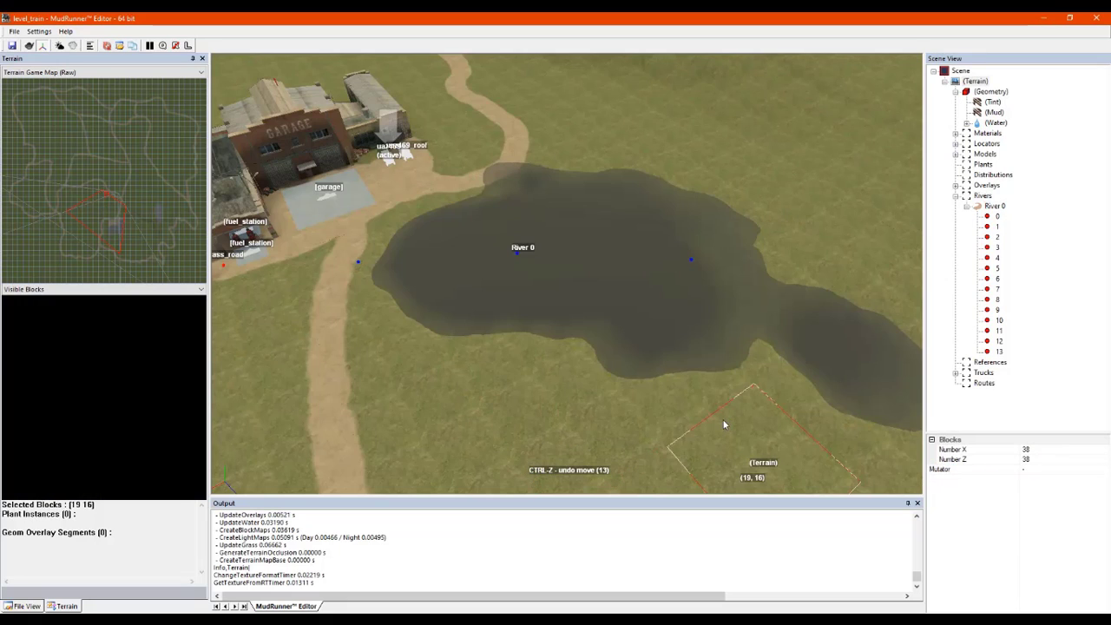
middle_click_drag(548, 309, 608, 334, "alt")
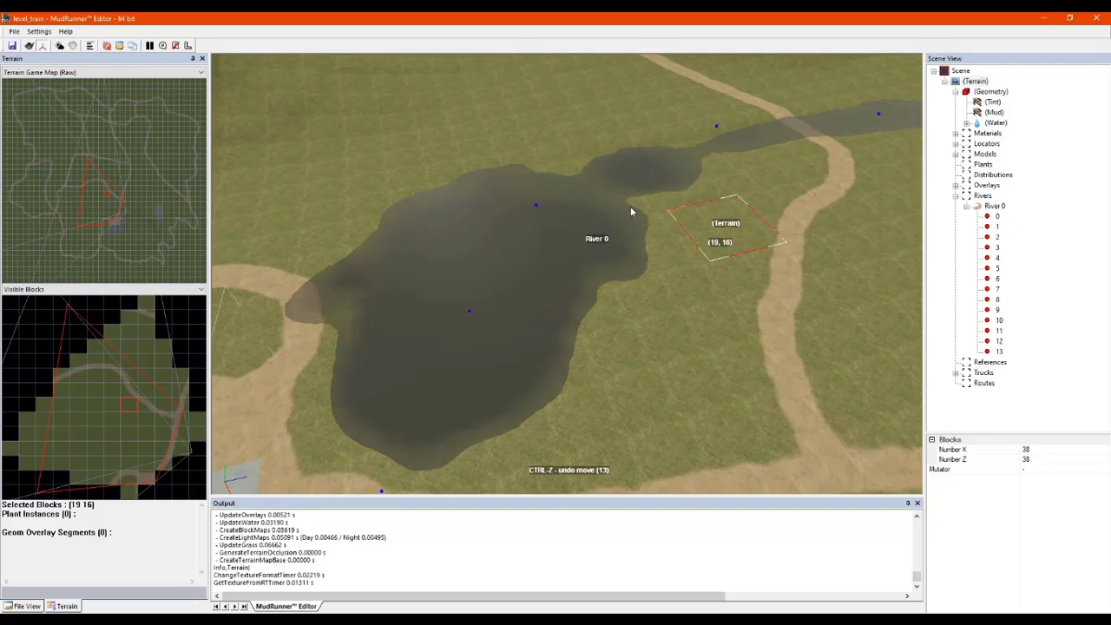
scroll(629, 203, "up", 6)
scroll(575, 327, "down", 6)
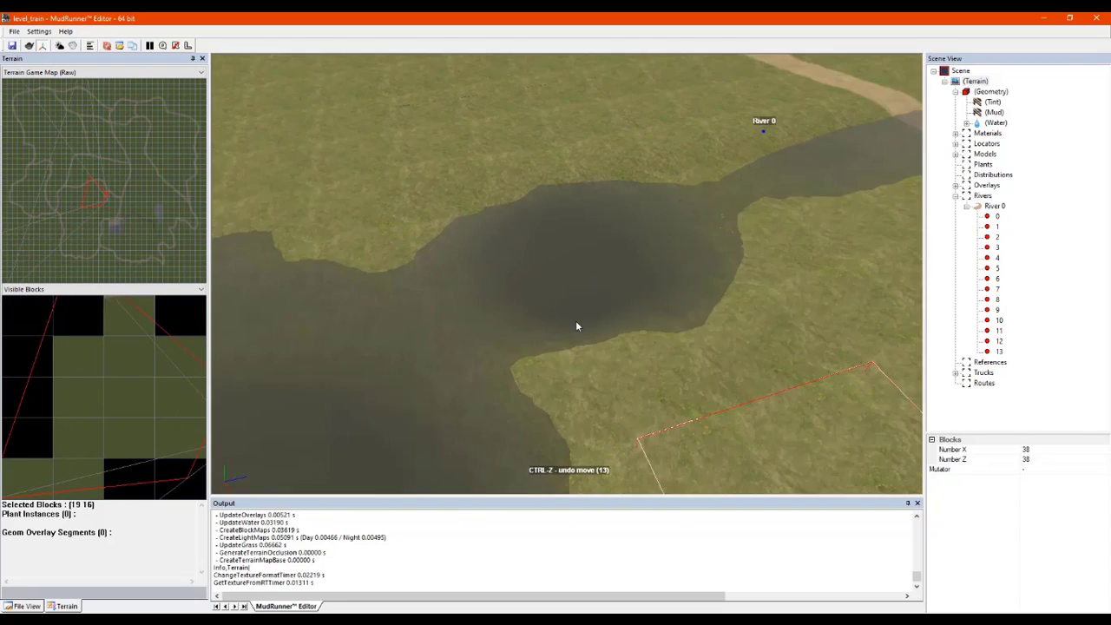
mouse_move(531, 302)
middle_mouse_down("alt")
mouse_move(623, 282)
mouse_move(720, 283)
mouse_move(728, 298)
mouse_move(642, 347)
mouse_move(638, 373)
middle_mouse_up("alt")
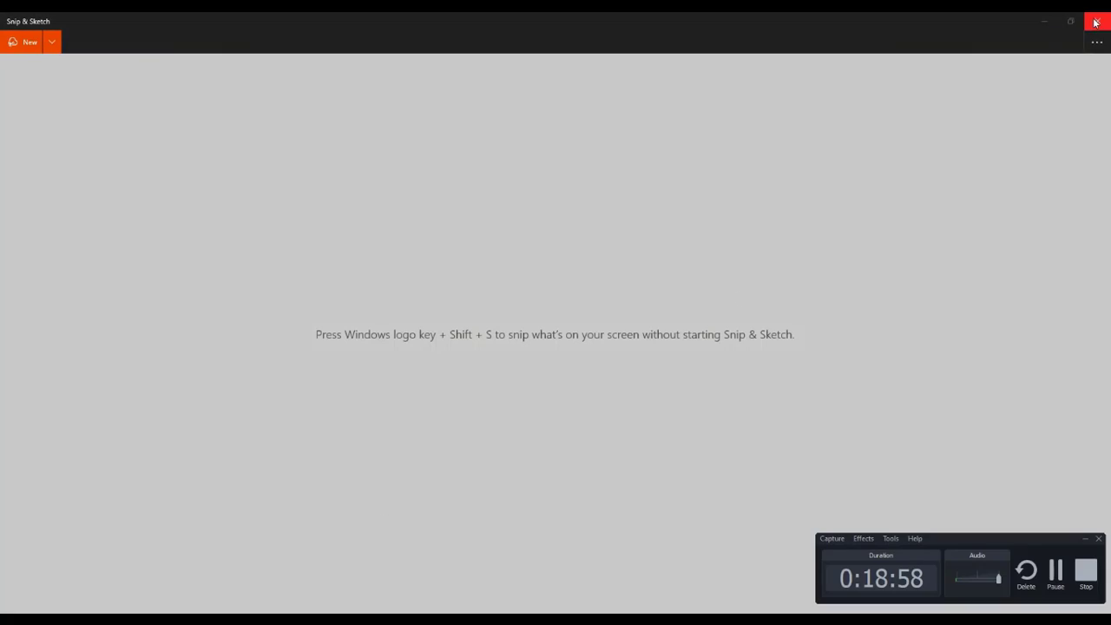
left_click(1097, 26)
middle_click_drag(474, 224, 545, 228, "alt")
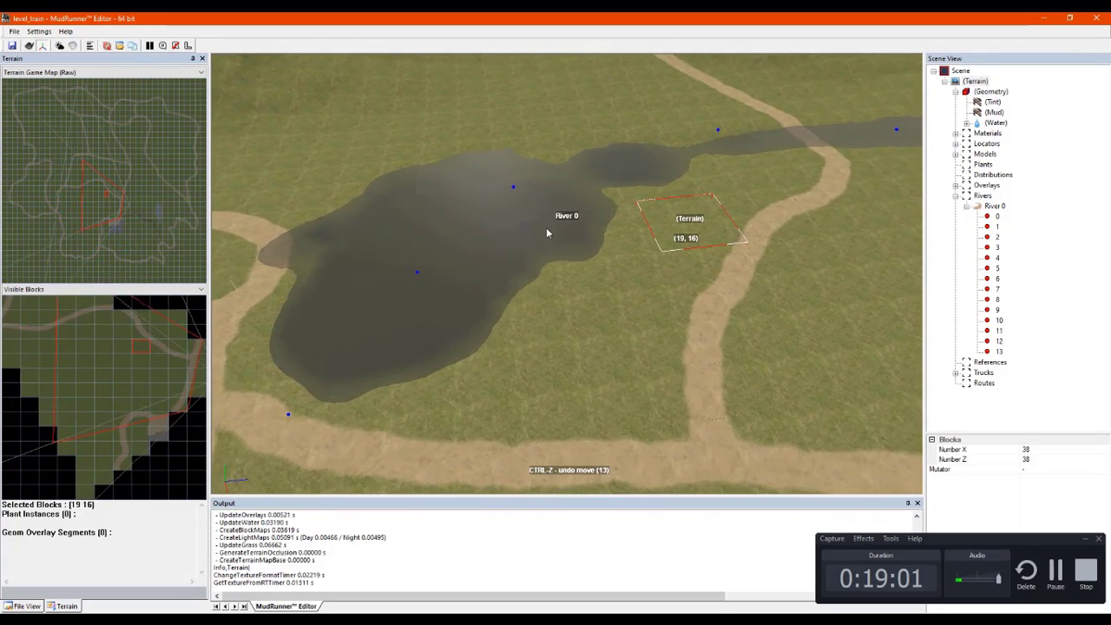
Step: Select the terrain's Water layer and configure its brush with size 4.6 and the Speed mode
left_click(995, 123)
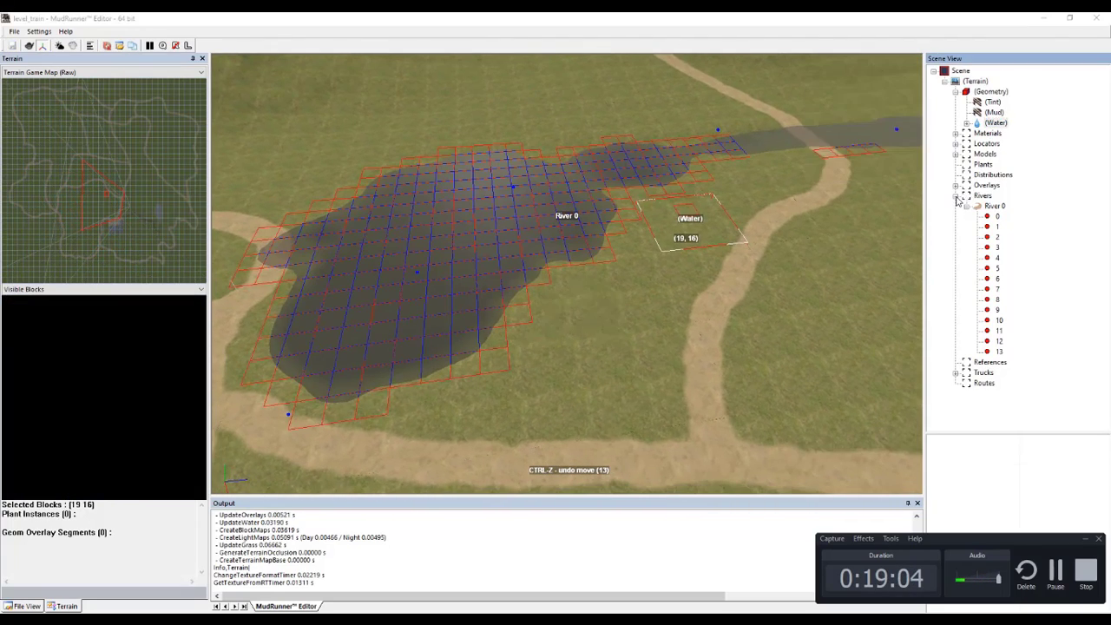
left_click(958, 198)
left_click(969, 125)
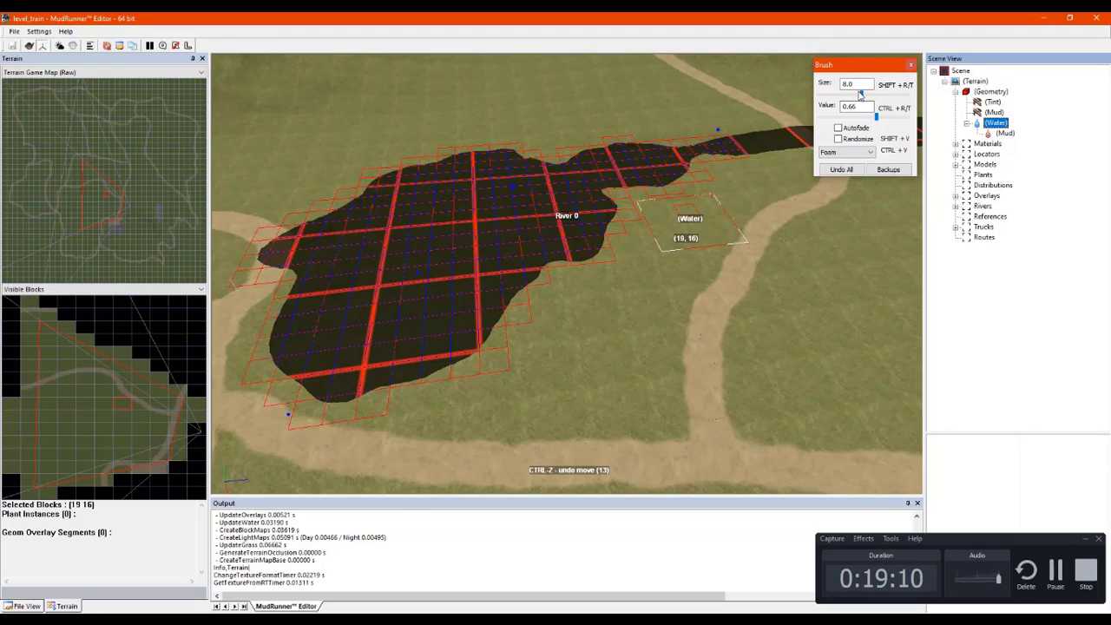
left_click_drag(862, 94, 856, 96)
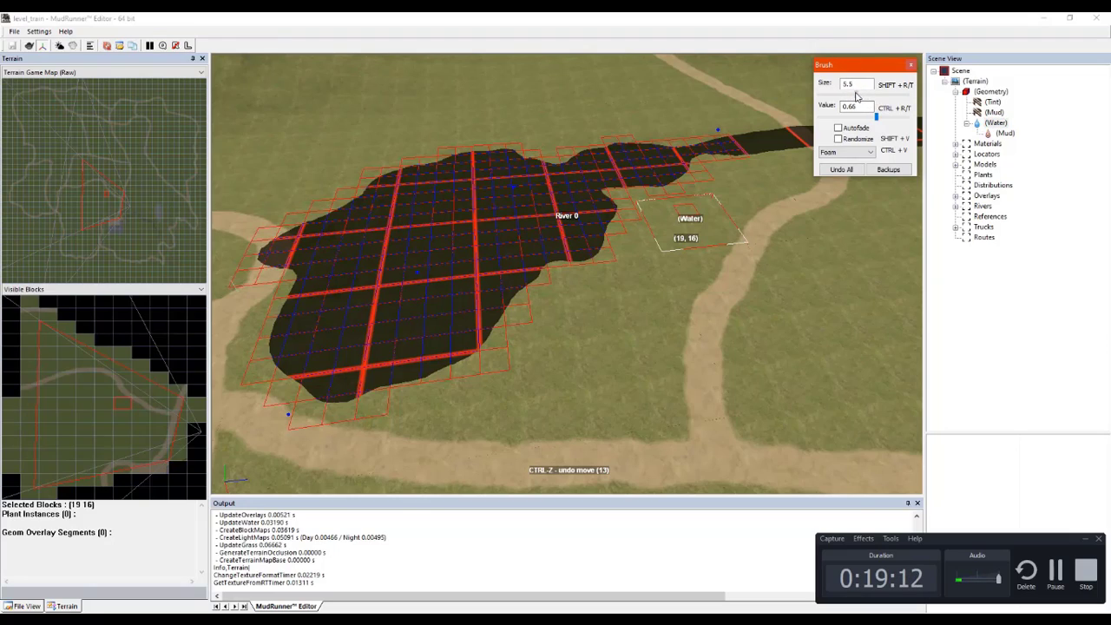
left_click(1083, 540)
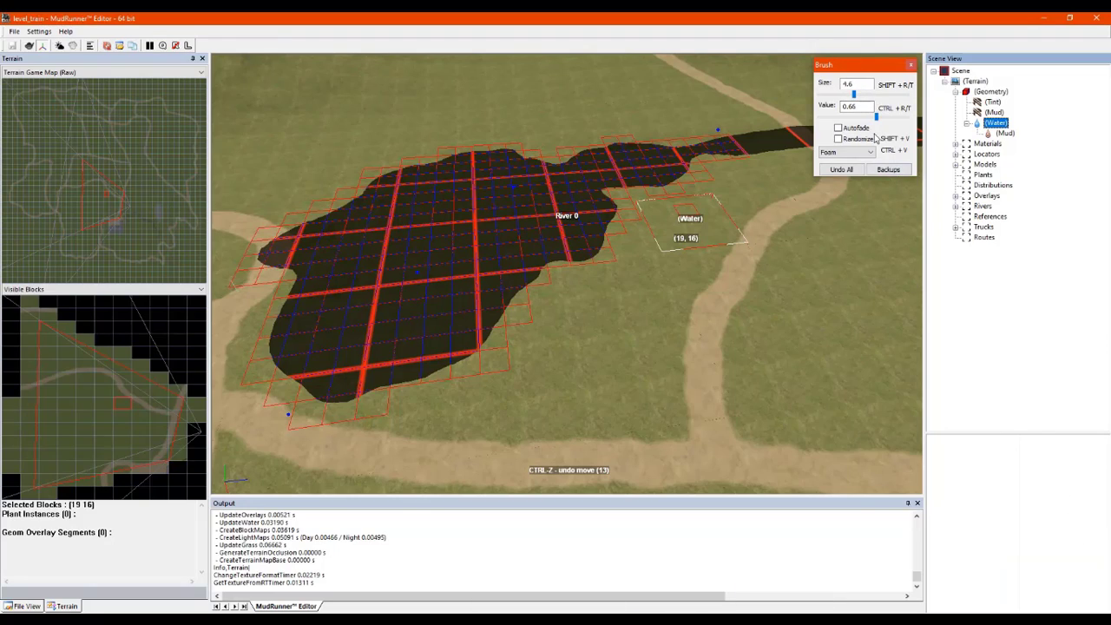
middle_click_drag(466, 253, 480, 267)
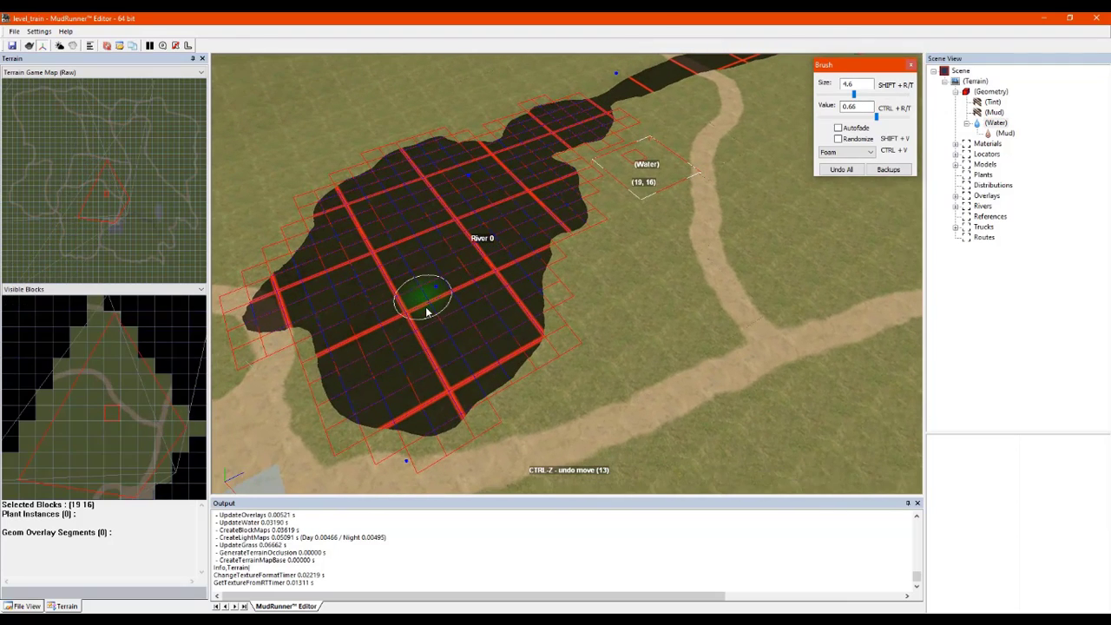
left_click(837, 152)
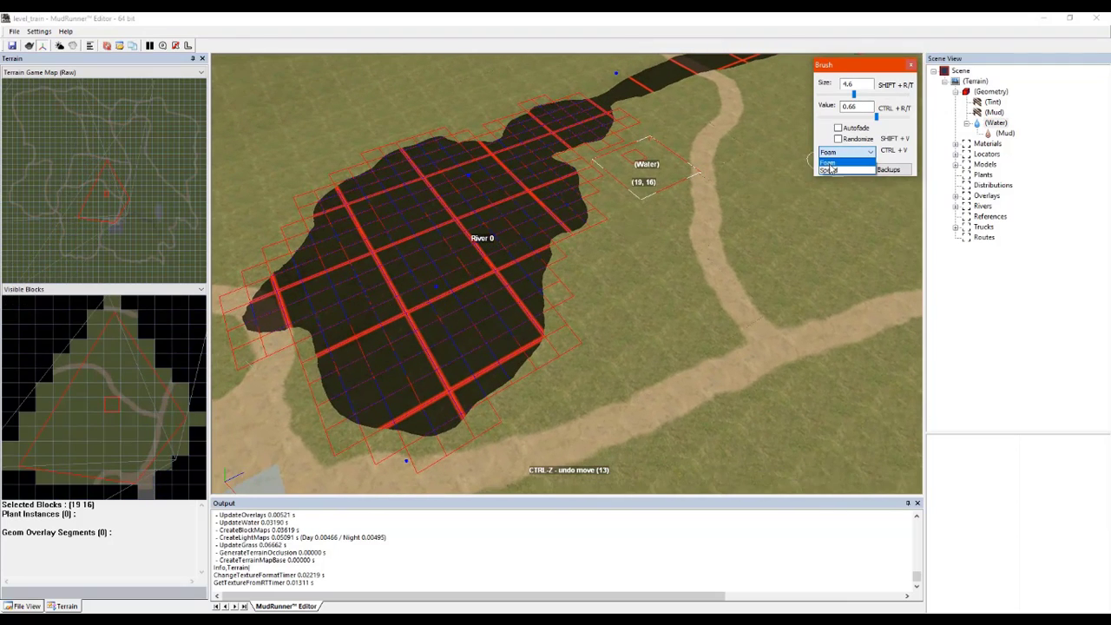
left_click(829, 171)
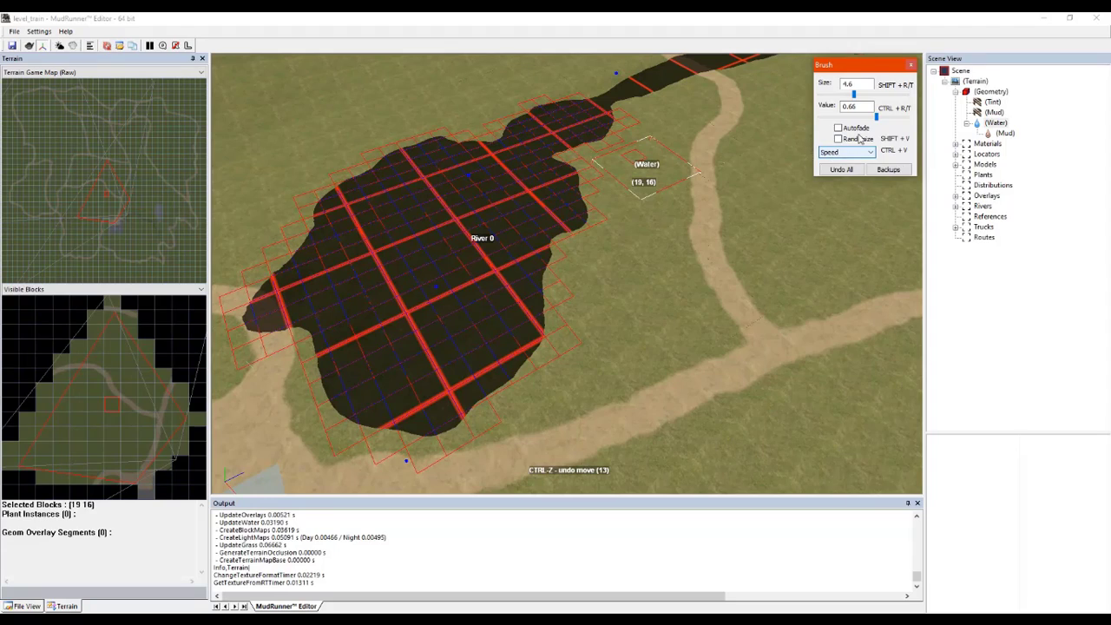
Step: Try a water speed stroke at 0.86 from the lake into the river, and erase it with value 0.00
middle_click_drag(593, 161, 593, 132)
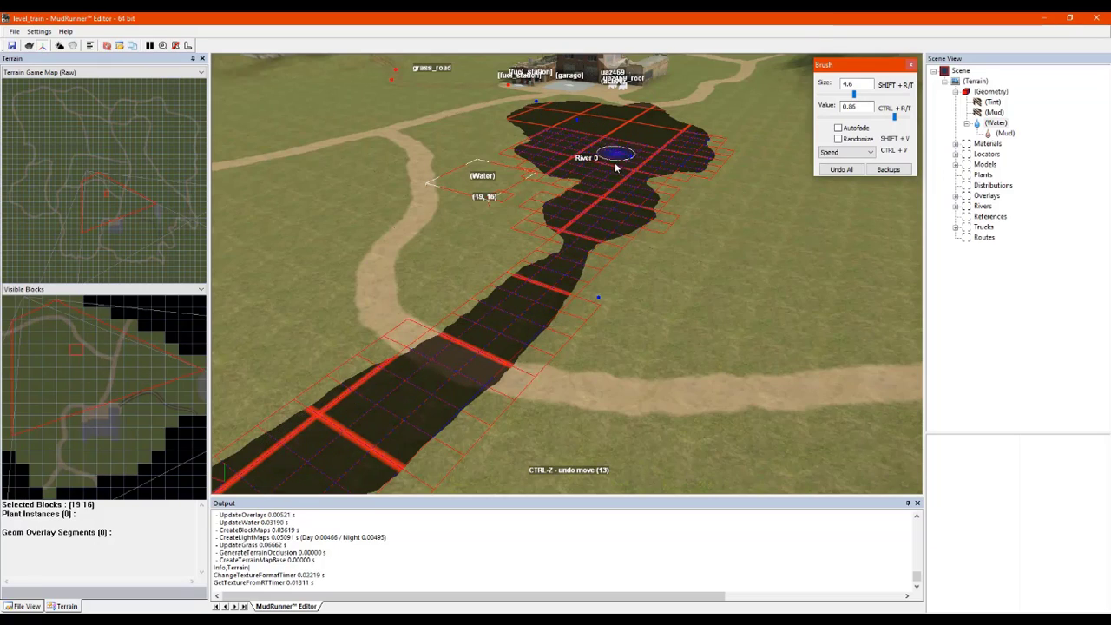
mouse_move(614, 165)
left_mouse_down()
mouse_move(565, 266)
mouse_move(504, 326)
left_mouse_up()
middle_click_drag(503, 325, 528, 334)
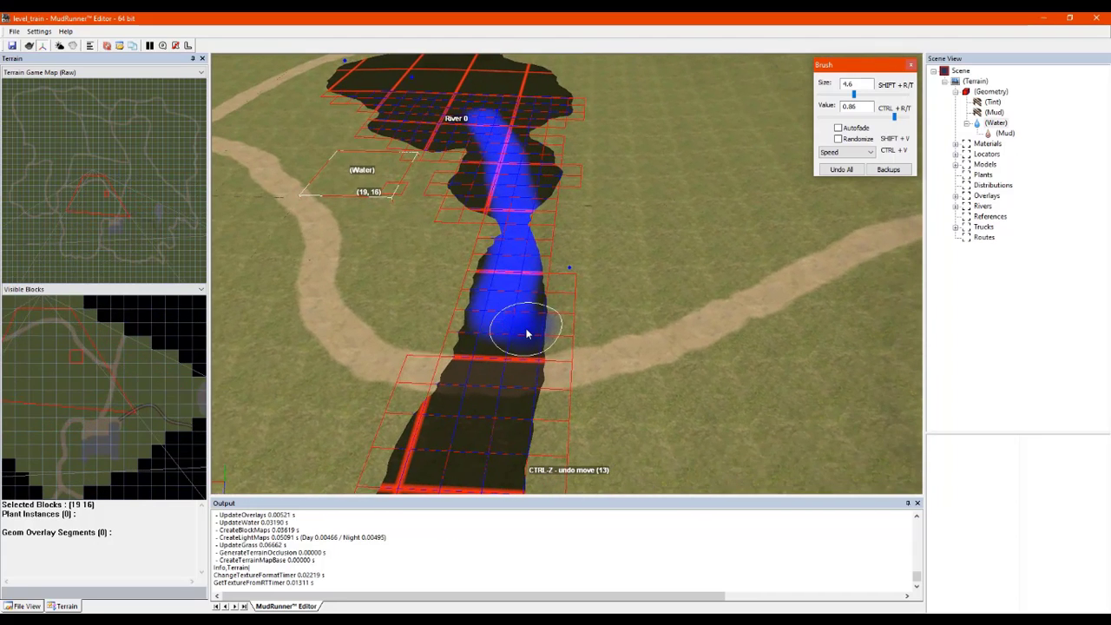
left_click_drag(895, 118, 889, 118)
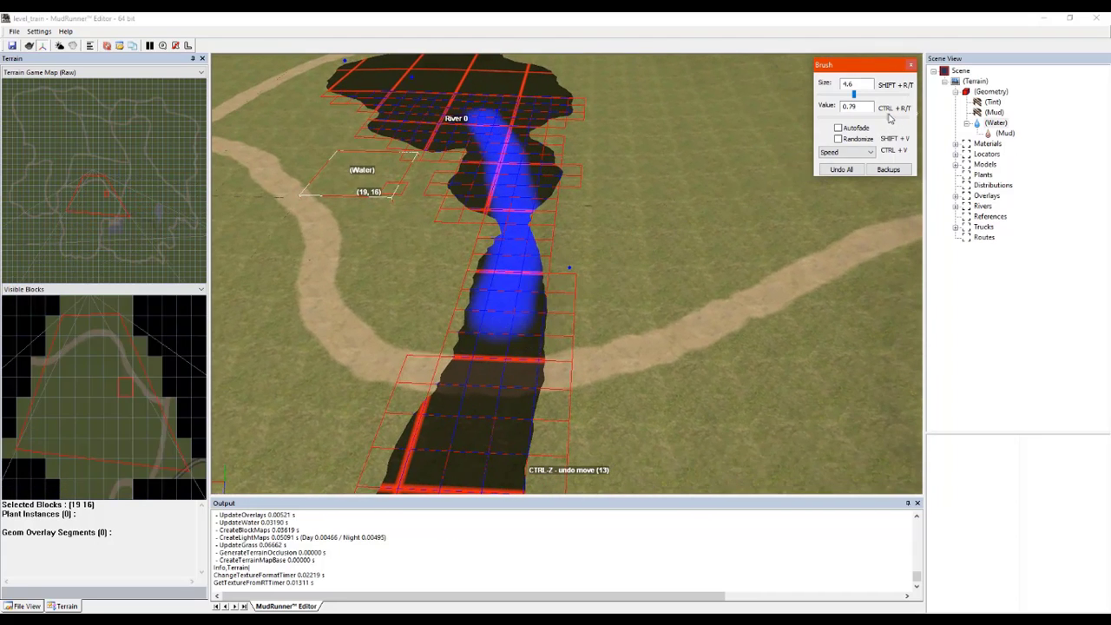
mouse_move(508, 117)
left_mouse_down()
mouse_move(471, 116)
mouse_move(488, 243)
mouse_move(518, 319)
mouse_move(518, 168)
mouse_move(471, 112)
mouse_move(488, 223)
mouse_move(520, 286)
left_mouse_up()
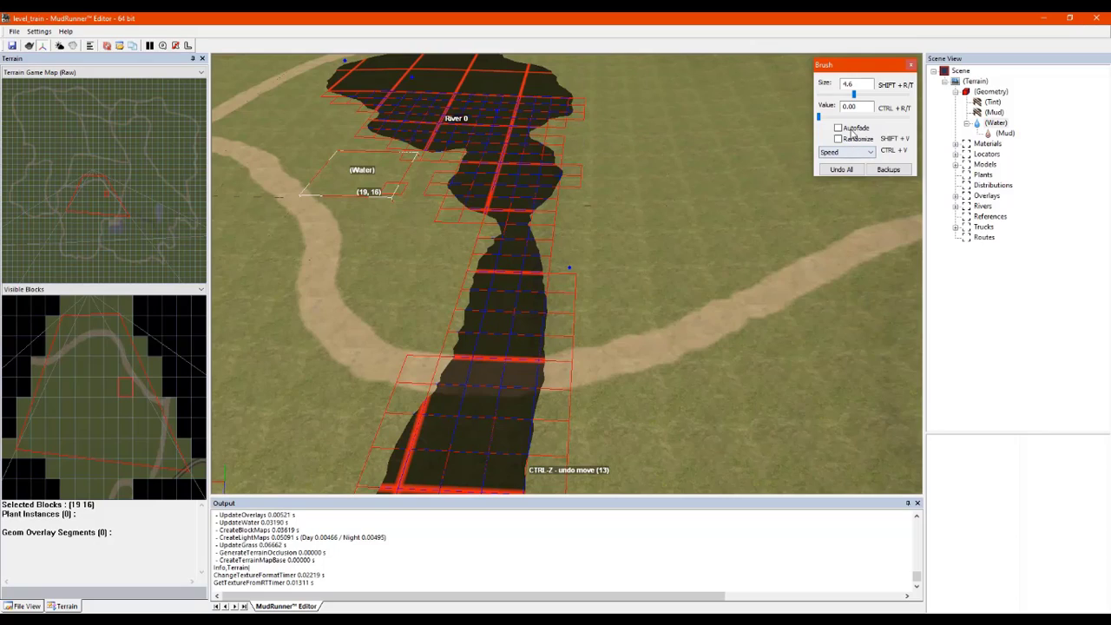
Step: Set the Speed brush value to 0.72 and paint the river's middle from the smaller pool beside the lake to the map edge
left_click_drag(817, 121, 821, 120)
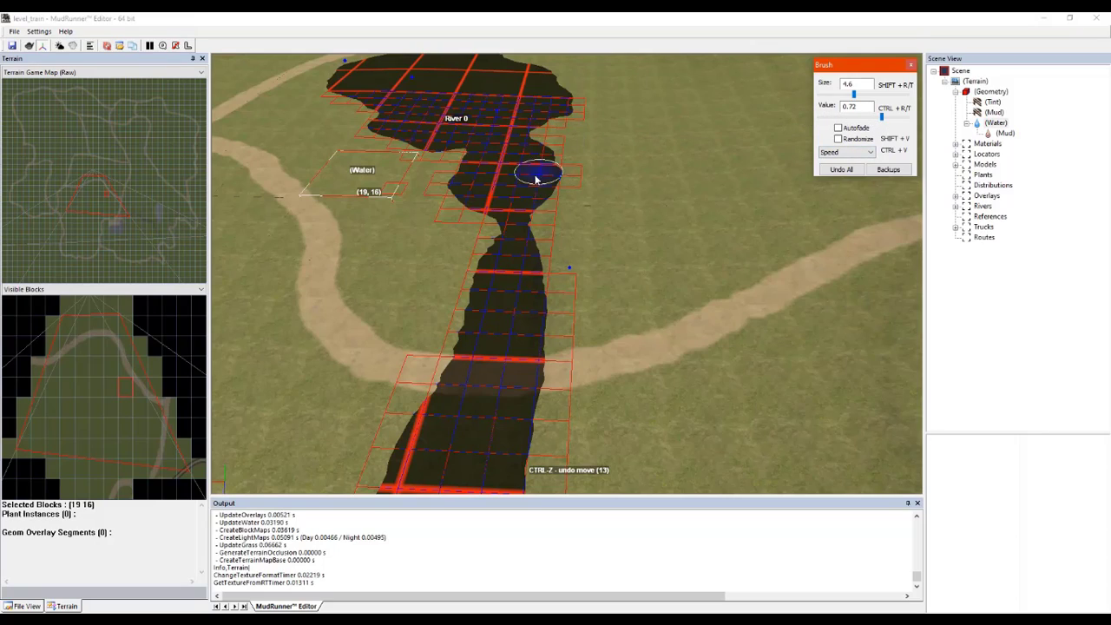
mouse_move(511, 158)
left_mouse_down()
mouse_move(509, 337)
mouse_move(478, 463)
left_mouse_up()
scroll(486, 443, "down", 3)
mouse_move(495, 417)
middle_mouse_down()
mouse_move(529, 409)
mouse_move(649, 423)
middle_mouse_up()
mouse_move(460, 477)
left_mouse_down()
mouse_move(534, 306)
mouse_move(512, 329)
mouse_move(587, 232)
mouse_move(766, 124)
mouse_move(801, 72)
left_mouse_up()
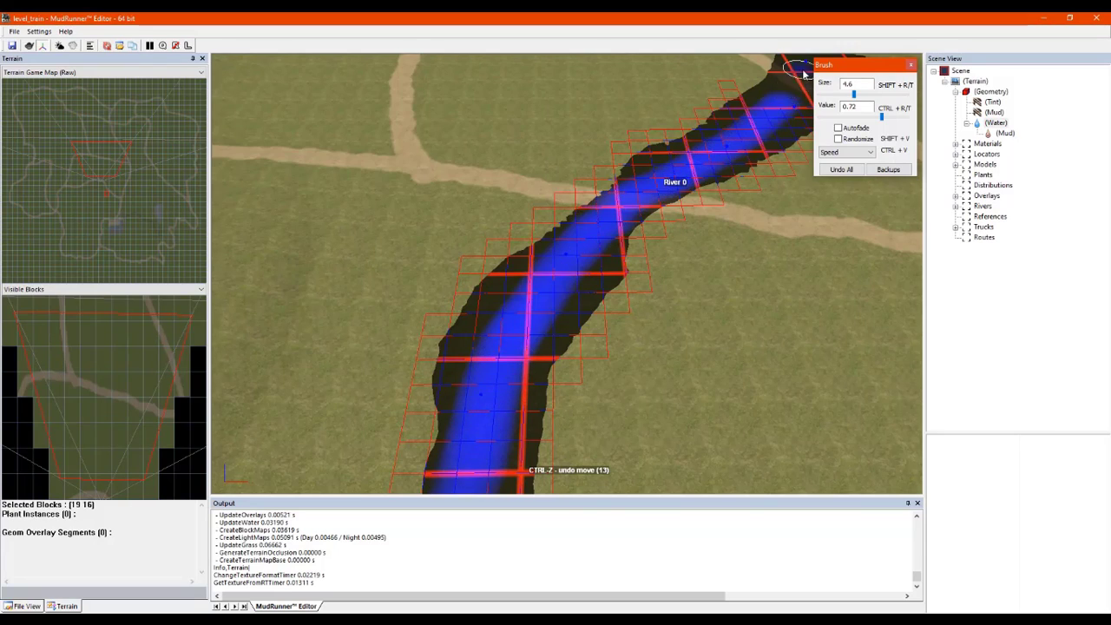
middle_click_drag(801, 72, 718, 126)
mouse_move(592, 286)
left_mouse_down()
mouse_move(625, 263)
mouse_move(647, 141)
left_mouse_up()
middle_click_drag(714, 84, 657, 116)
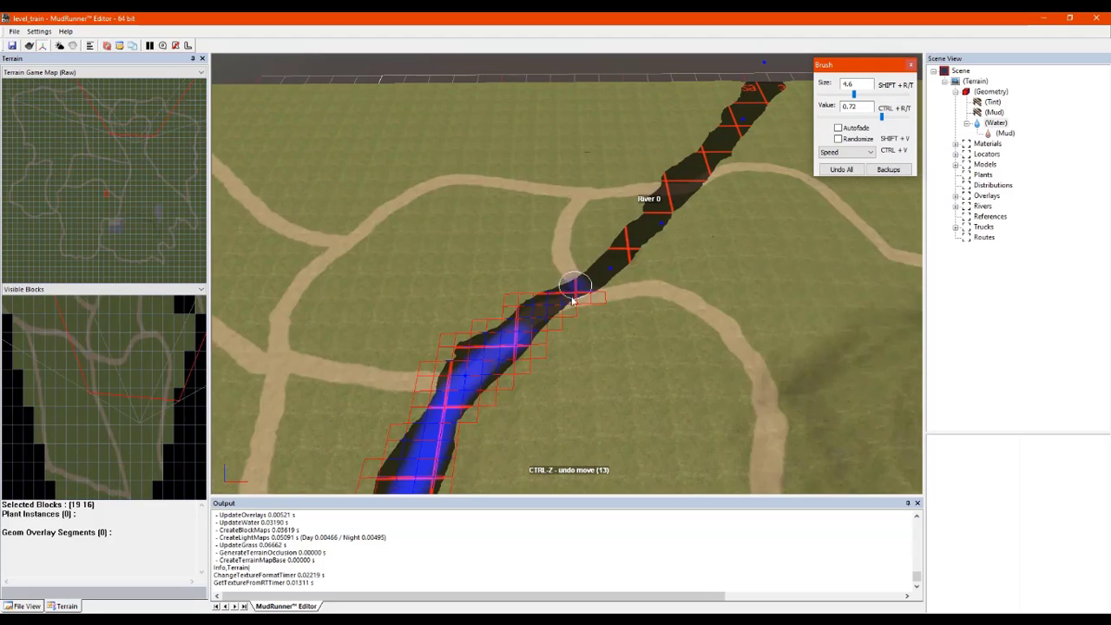
left_click_drag(578, 298, 679, 191)
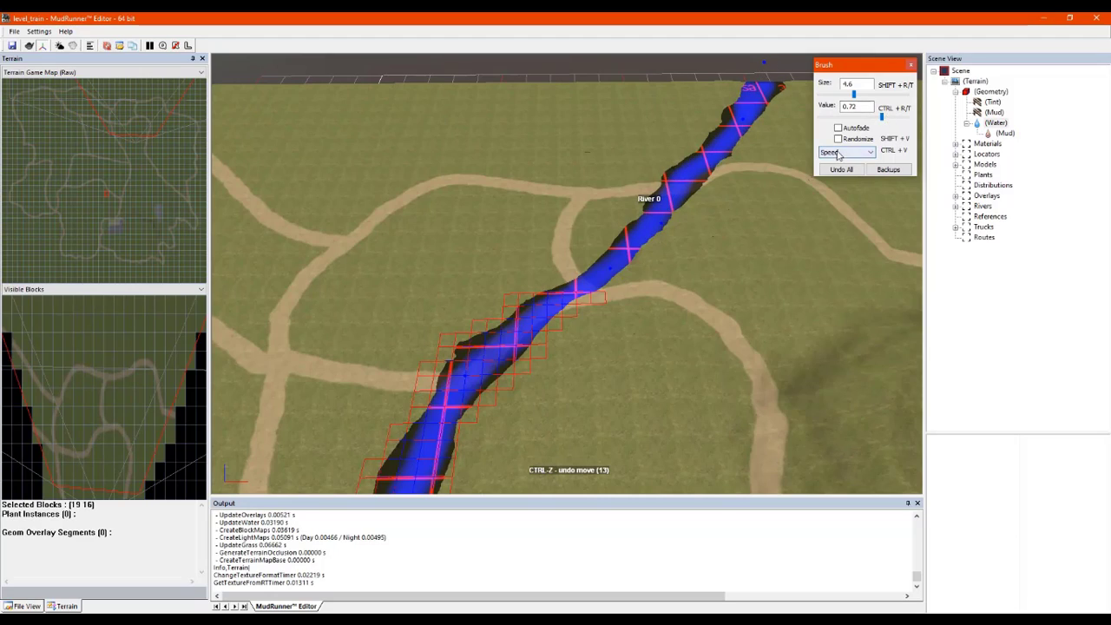
Step: Switch the water brush to Foam and paint a foam patch in the lake at value 0.72
left_click(838, 154)
left_click(831, 163)
mouse_move(408, 430)
right_mouse_down()
mouse_move(454, 461)
mouse_move(593, 446)
mouse_move(608, 404)
right_mouse_up()
scroll(417, 234, "up", 5)
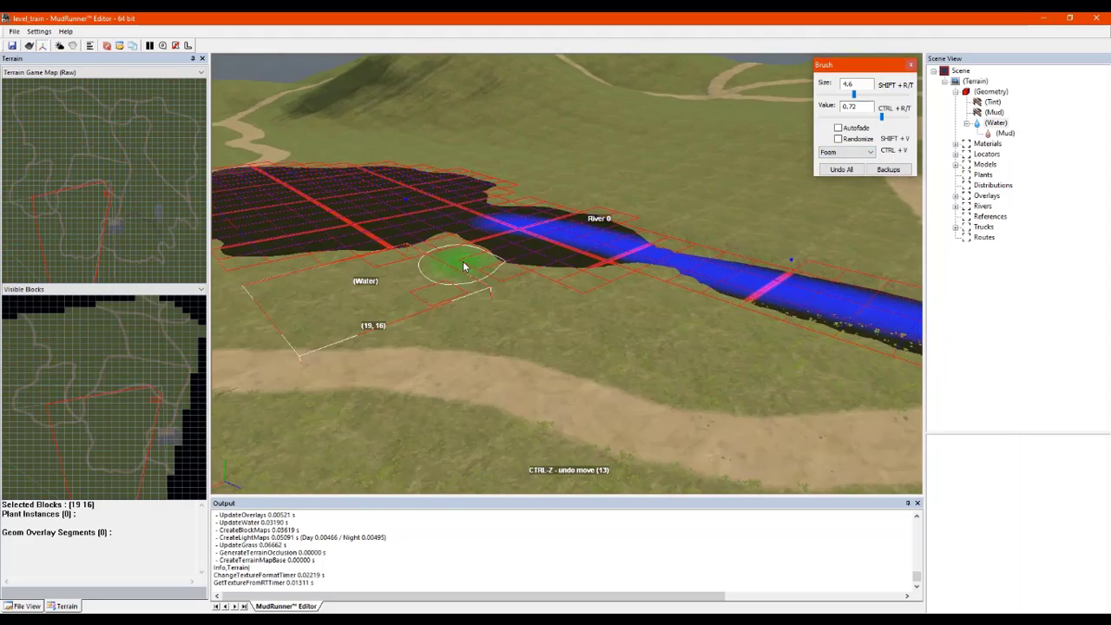
scroll(461, 263, "up", 4)
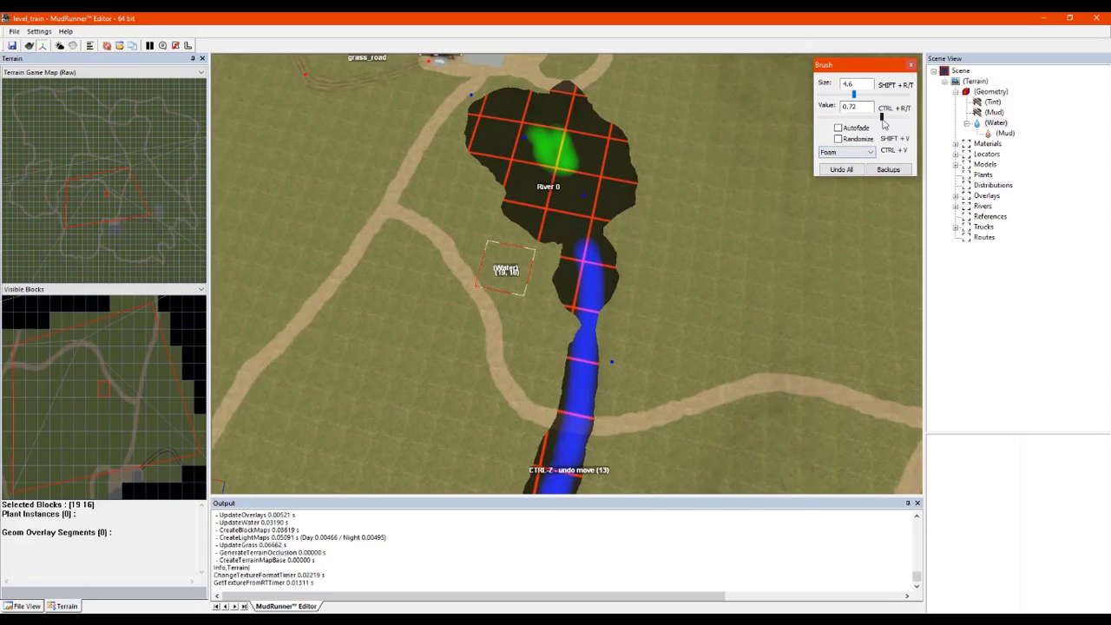
Step: Set the Foam brush value to 0.69 and paint foam along the river from the smaller pool to the map edge
left_click_drag(883, 124, 880, 123)
left_click_drag(586, 253, 591, 267)
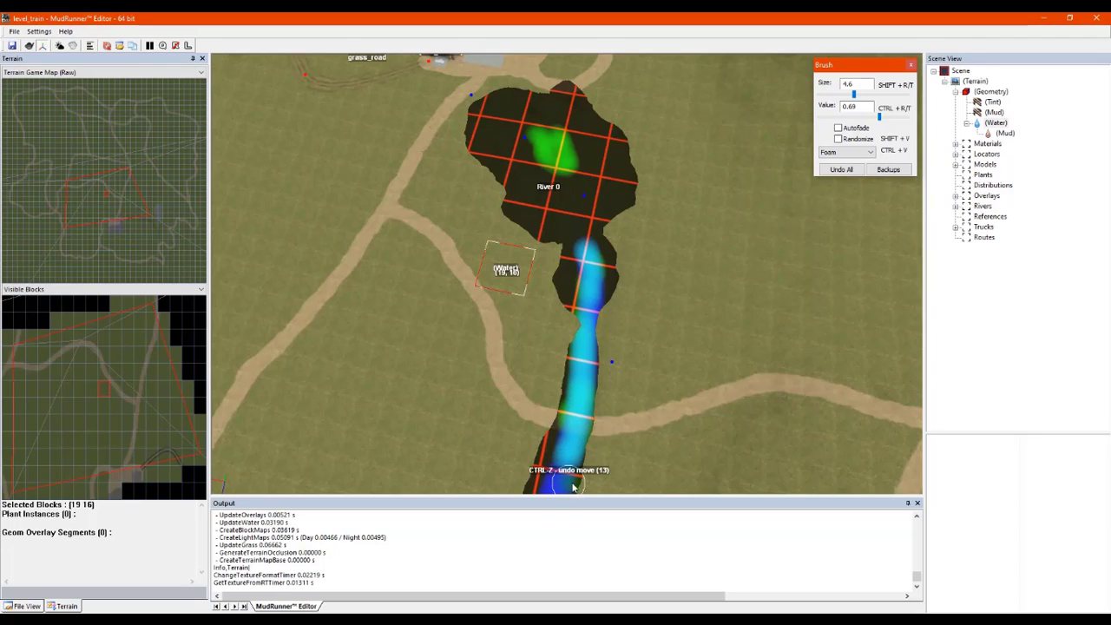
middle_click_drag(572, 486, 724, 462)
scroll(595, 477, "down", 3)
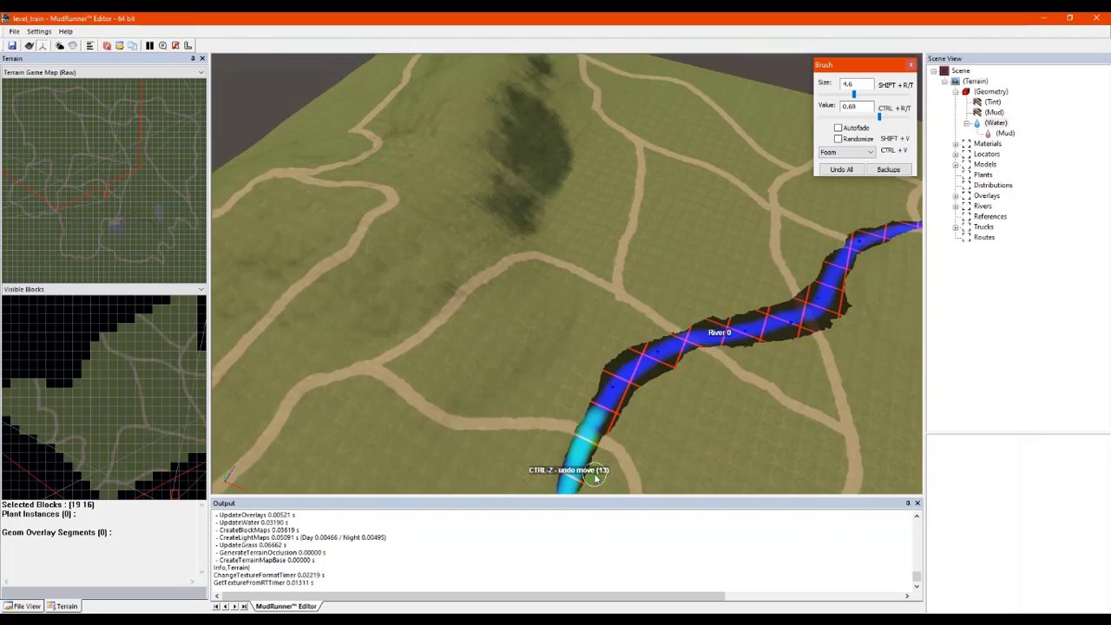
right_click_drag(595, 477, 586, 321)
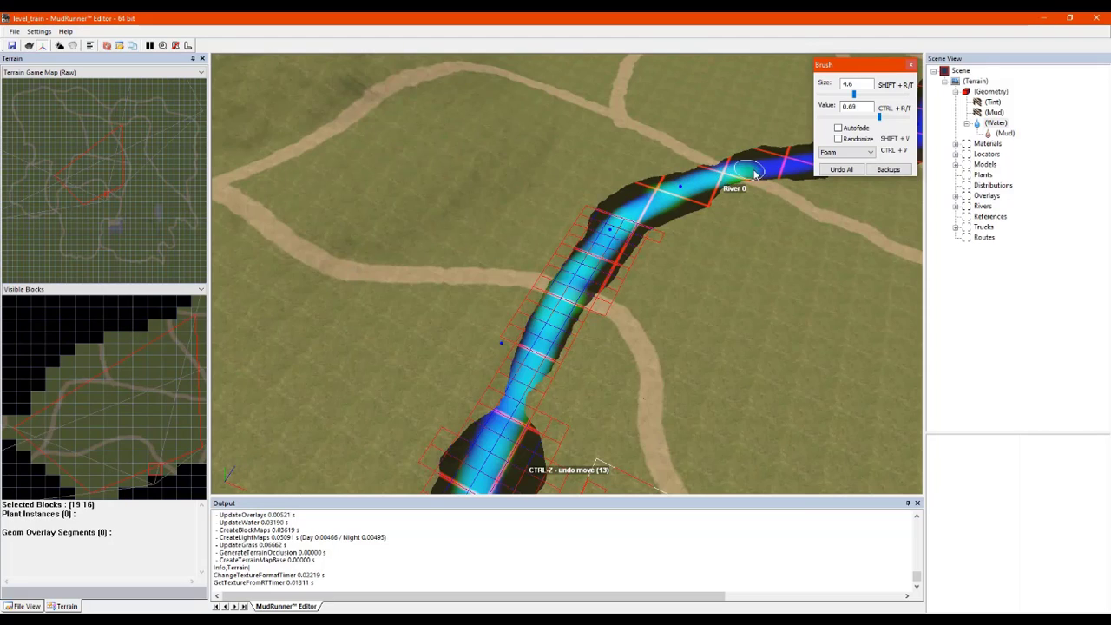
scroll(812, 155, "down", 3)
scroll(803, 153, "up", 4)
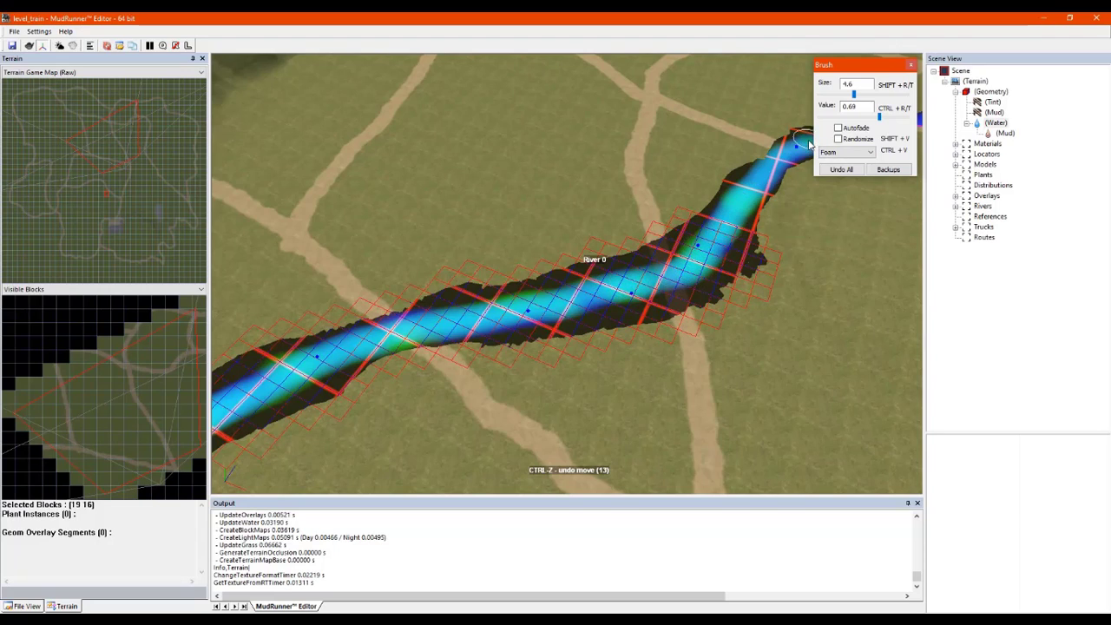
right_click_drag(809, 145, 674, 235)
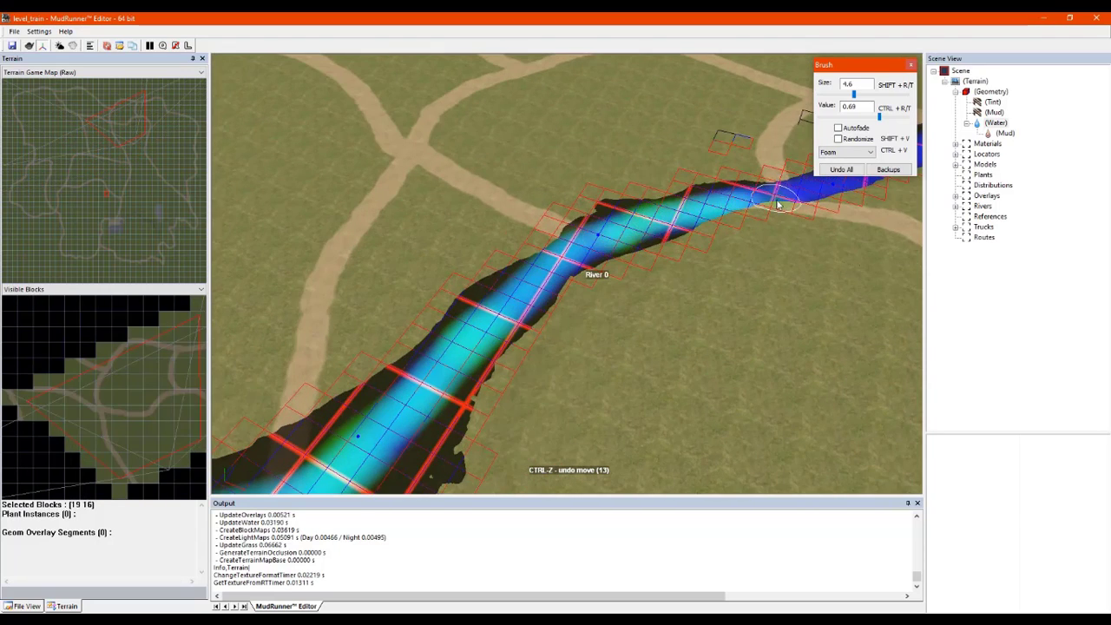
key("w")
key("d")
left_click_drag(612, 255, 727, 222)
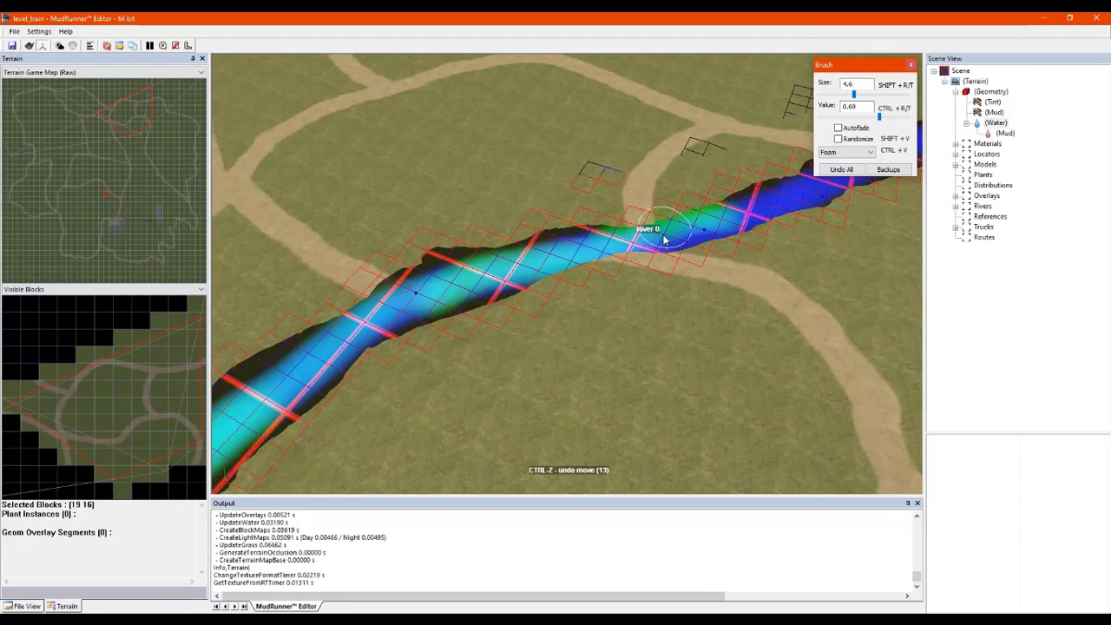
key("w")
key("d")
left_click_drag(505, 278, 659, 236)
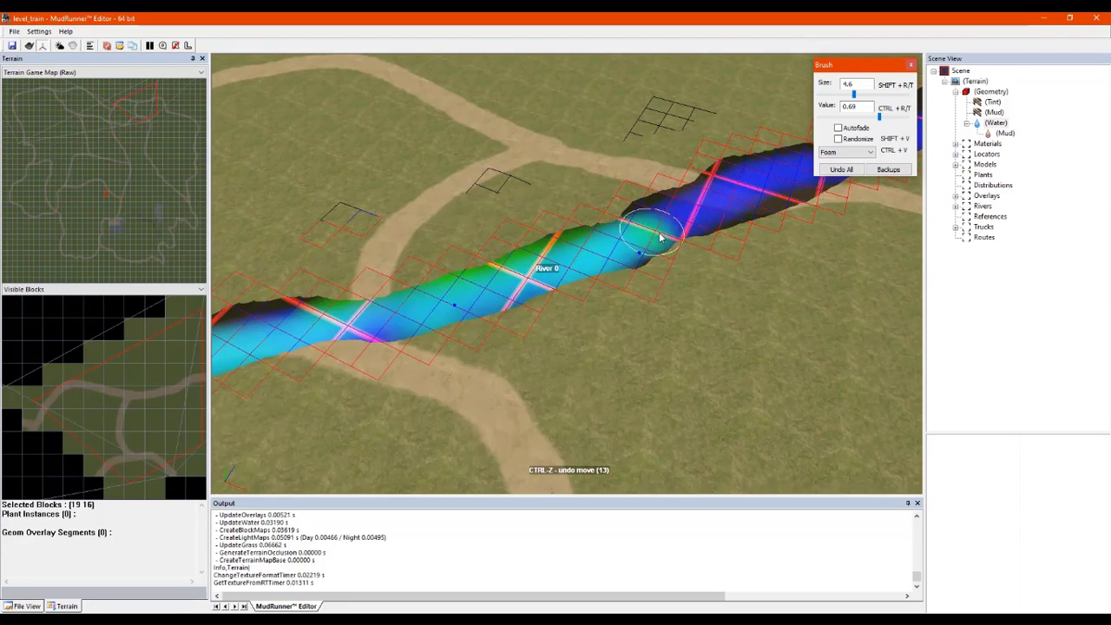
right_click_drag(793, 175, 545, 289)
mouse_move(545, 290)
left_mouse_down()
mouse_move(679, 253)
mouse_move(755, 213)
left_mouse_up()
scroll(751, 216, "down", 2)
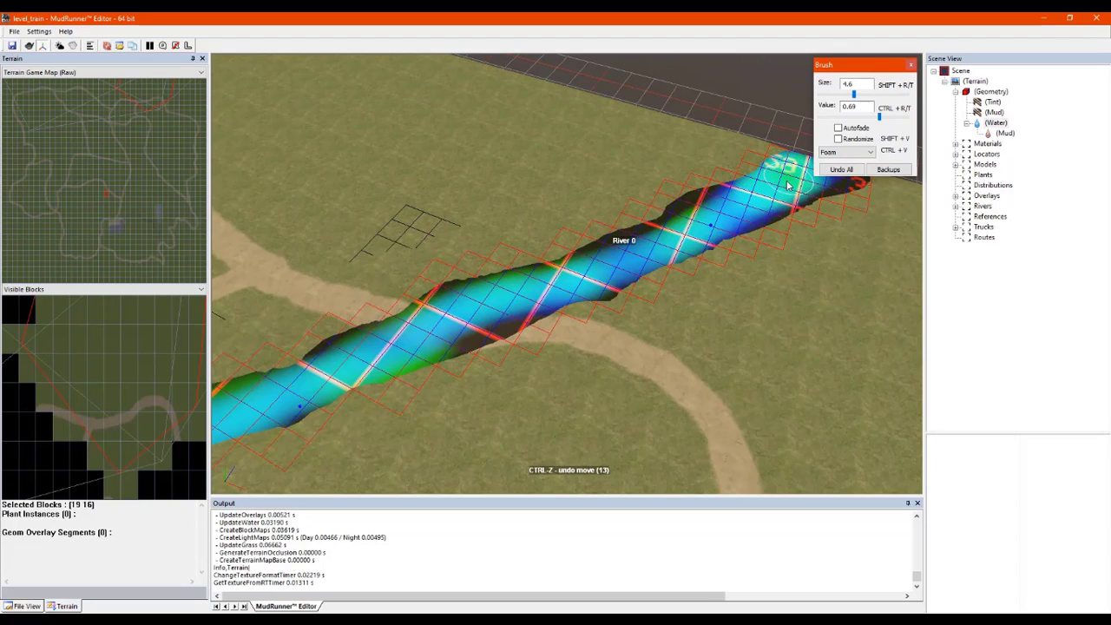
scroll(400, 309, "down", 4)
Step: Exit the water brush by selecting the terrain beside the river, and view the painted foam
scroll(385, 335, "up", 8)
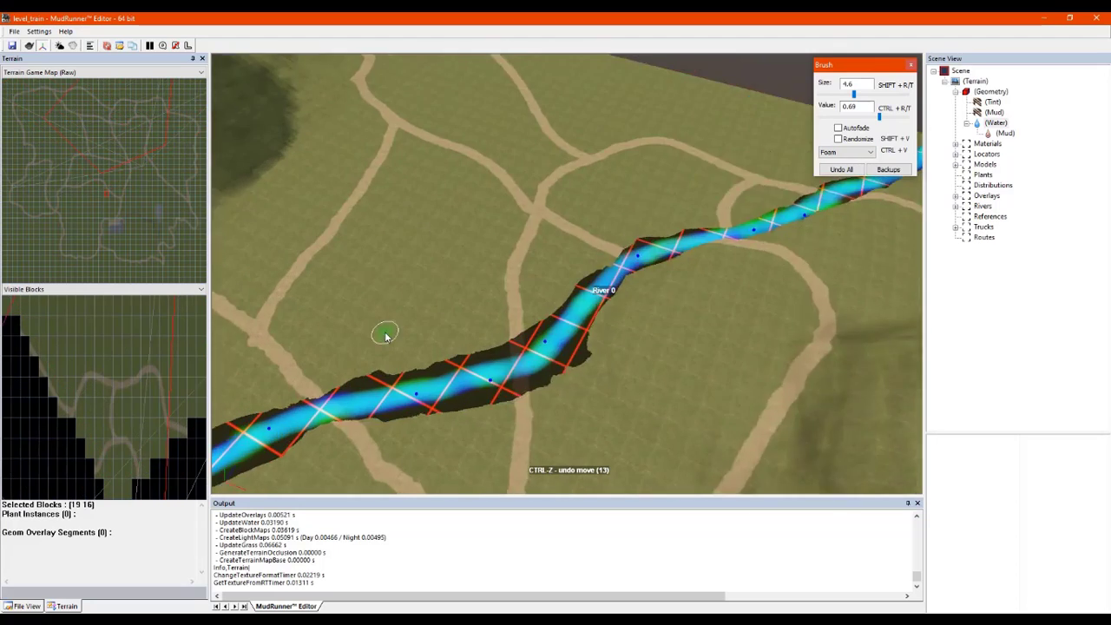
right_click_drag(438, 369, 339, 339)
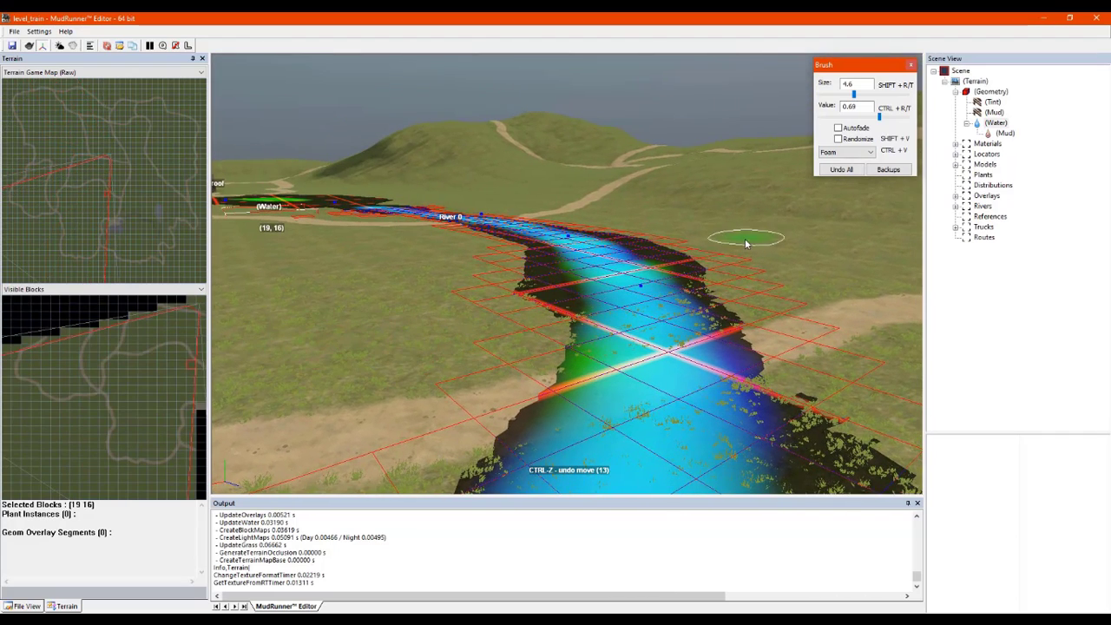
left_click(783, 230)
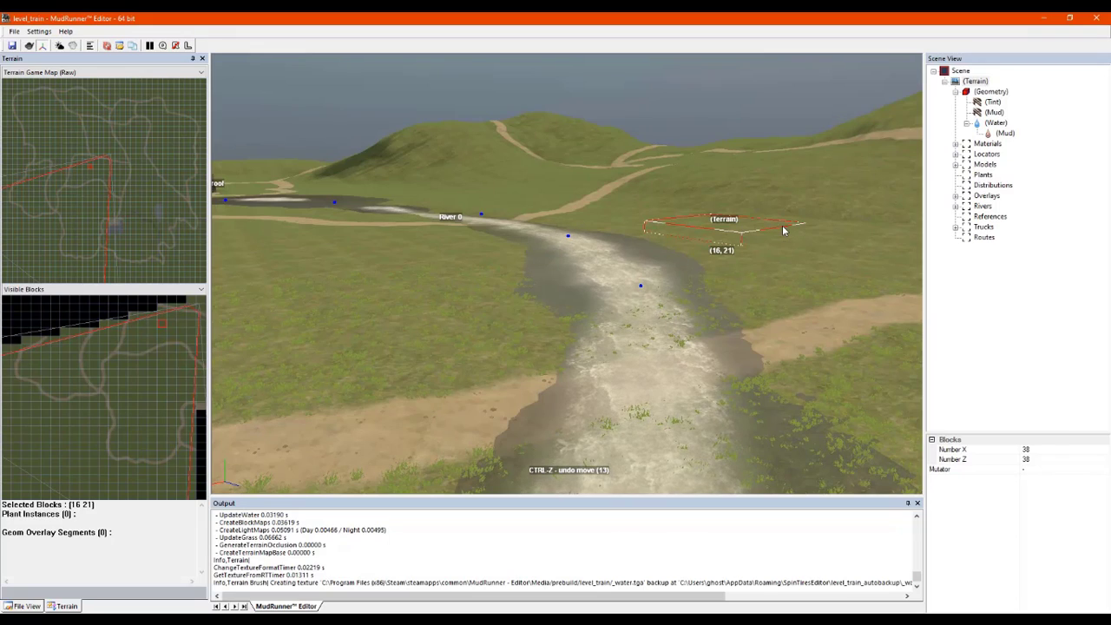
Step: Inspect the painted foam along the river, from the road crossing up to the lake beside the garage
scroll(673, 268, "down", 3)
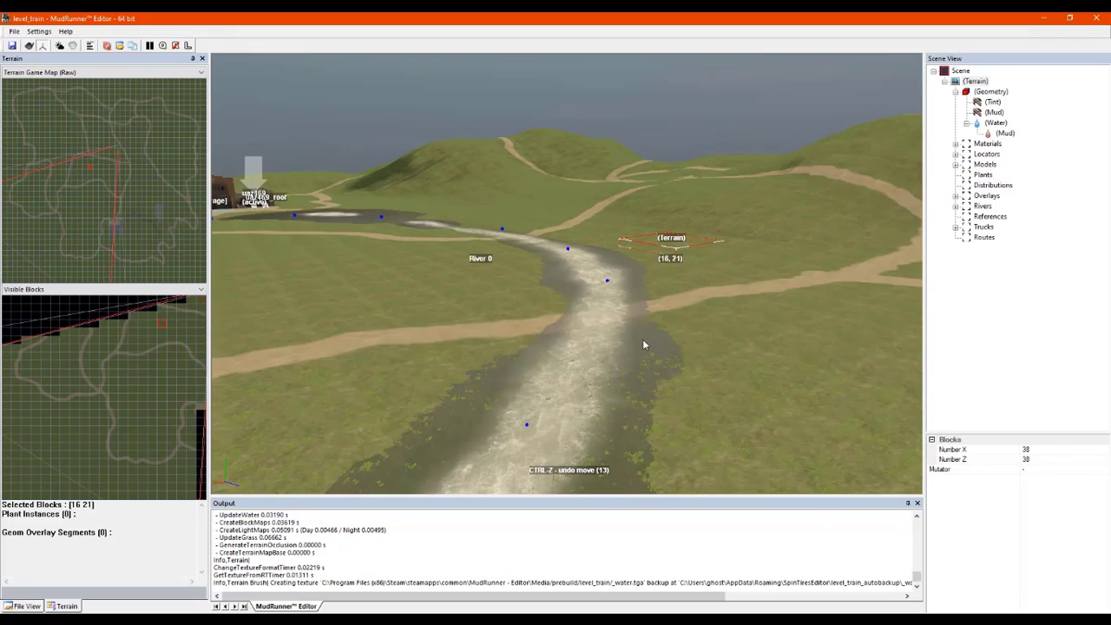
scroll(538, 432, "down", 2)
middle_click_drag(537, 434, 727, 166)
middle_click_drag(582, 335, 599, 205)
scroll(624, 193, "up", 4)
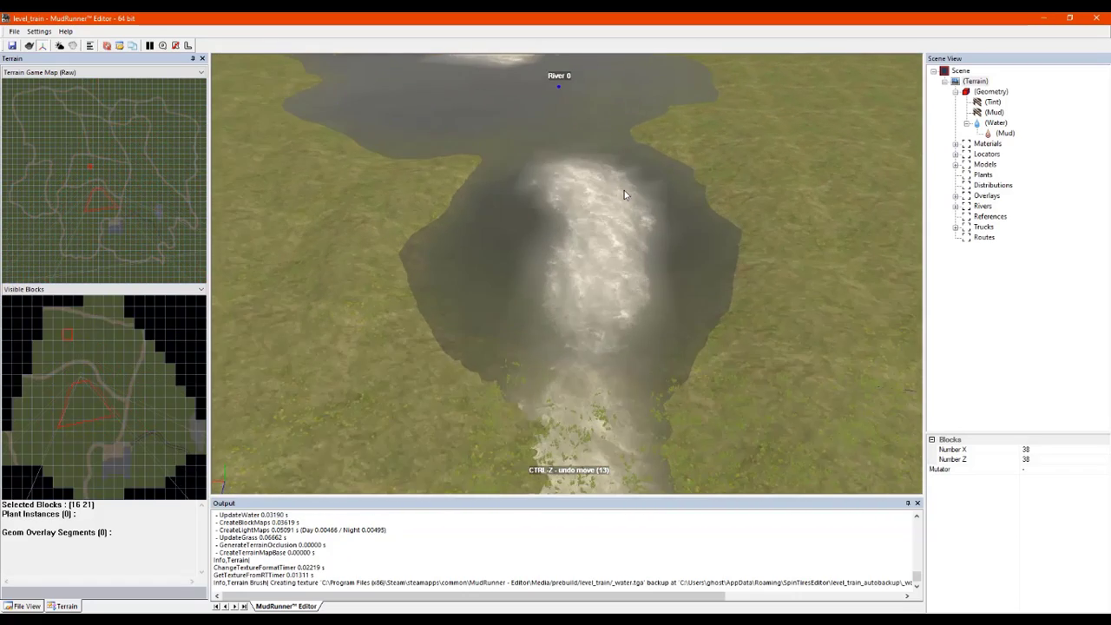
scroll(543, 226, "down", 4)
middle_click_drag(543, 227, 748, 244)
scroll(503, 213, "up", 3)
mouse_move(512, 306)
middle_mouse_down()
mouse_move(588, 304)
mouse_move(544, 317)
mouse_move(542, 283)
mouse_move(585, 278)
mouse_move(503, 306)
middle_mouse_up()
scroll(513, 298, "up", 5)
scroll(526, 283, "down", 5)
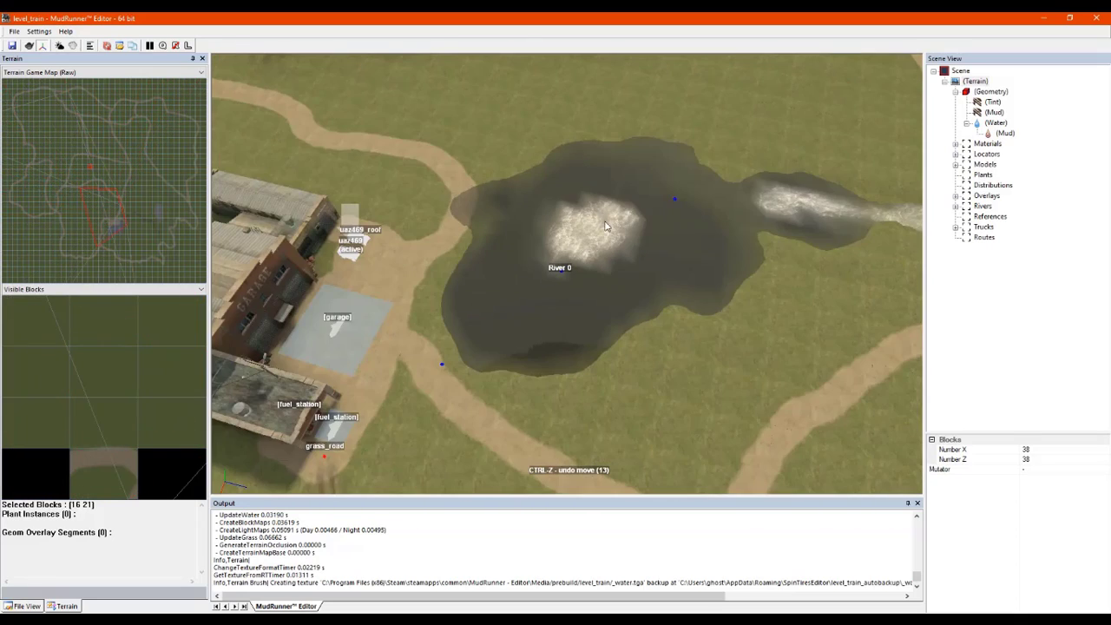
Step: Examine the foam where the smaller pool meets the lake and the river, including the grass growing in the shallow channel
middle_click_drag(652, 243, 671, 233)
scroll(701, 190, "up", 3)
scroll(577, 273, "up", 3)
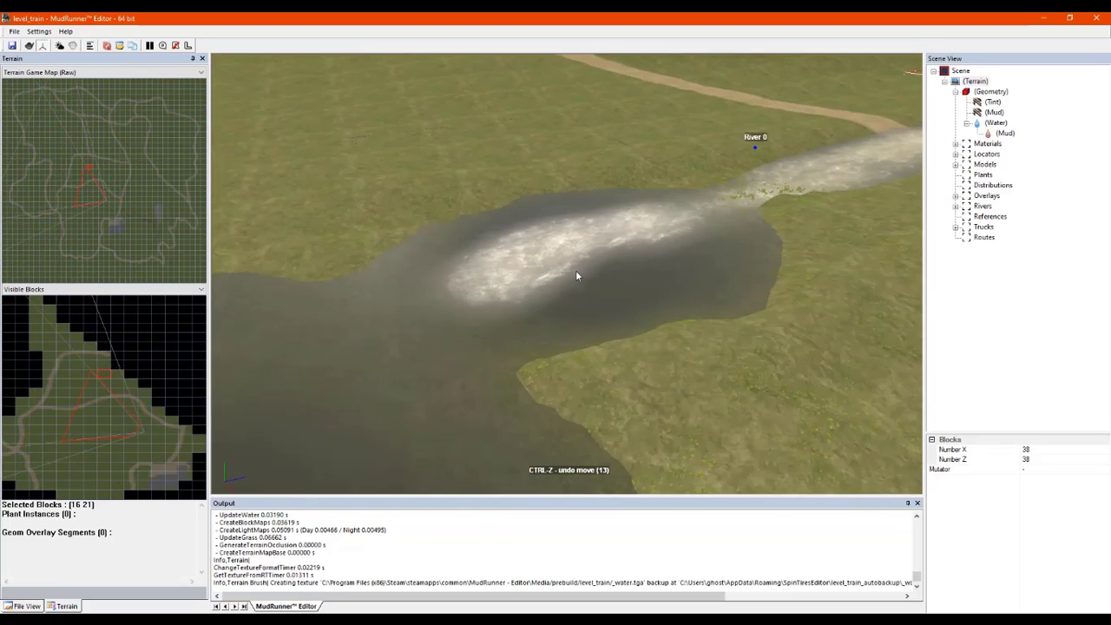
middle_click_drag(471, 300, 508, 361)
scroll(540, 372, "down", 3)
scroll(568, 396, "up", 2)
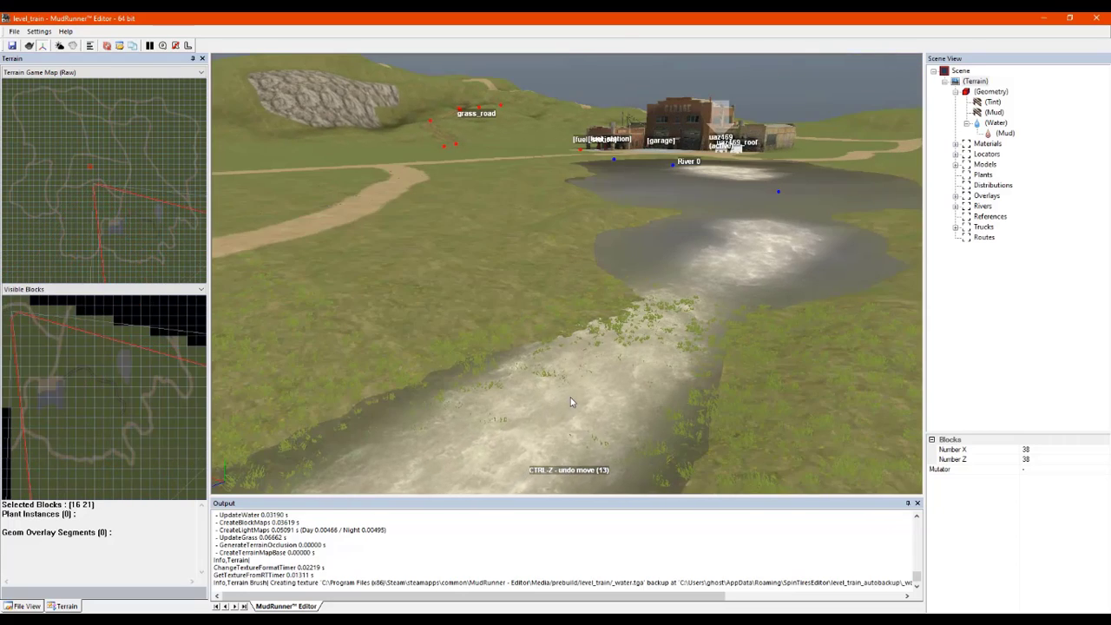
scroll(577, 325, "up", 5)
scroll(619, 271, "down", 5)
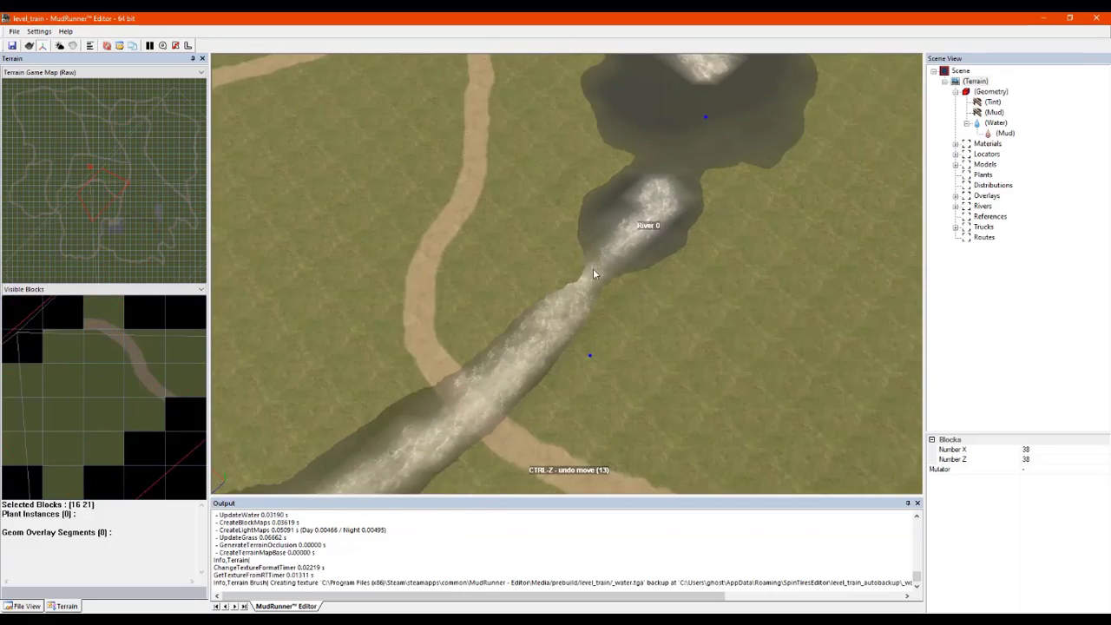
scroll(591, 347, "up", 5)
middle_click_drag(563, 288, 607, 264)
scroll(607, 267, "up", 5)
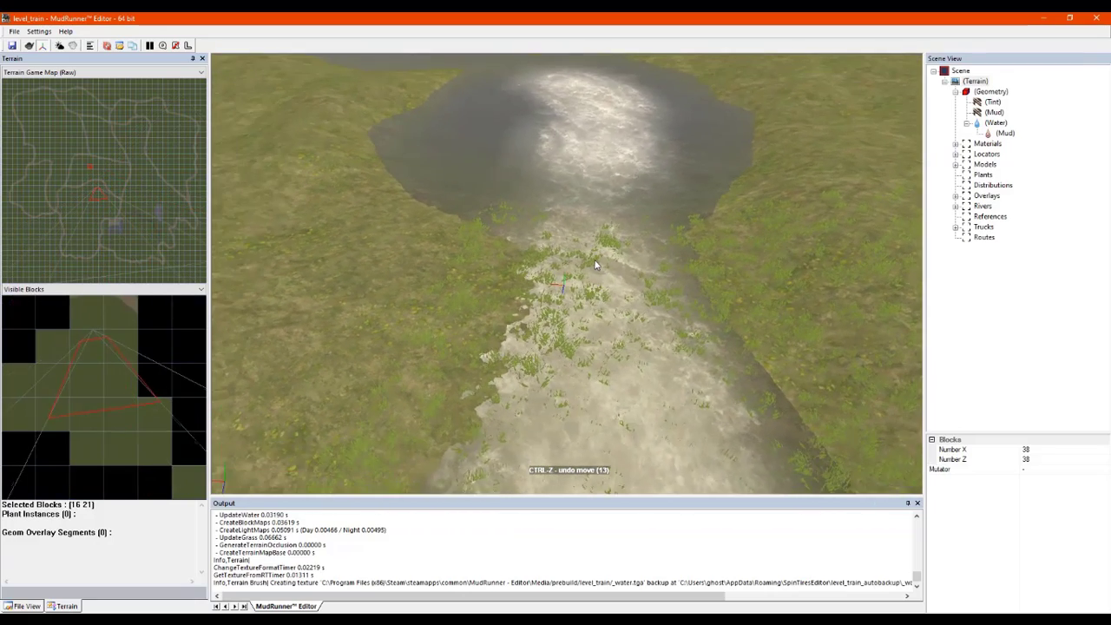
scroll(598, 164, "up", 4)
middle_click_drag(607, 233, 614, 273)
scroll(657, 235, "down", 4)
scroll(657, 233, "up", 5)
scroll(596, 274, "down", 6)
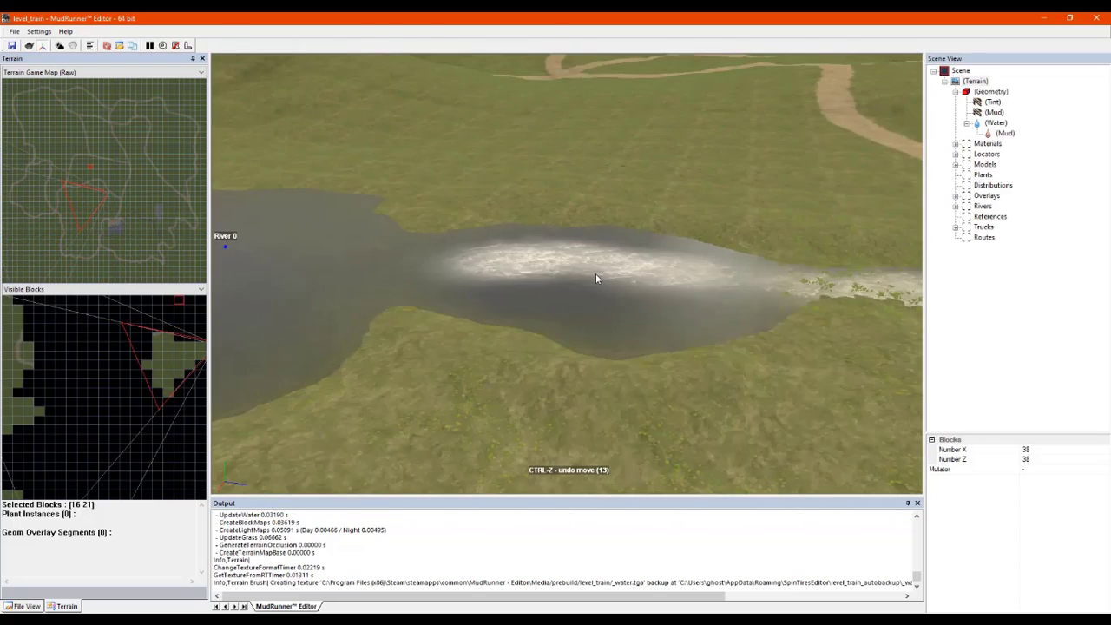
Step: Review the river's foam and banks around the road crossing, and the foam patch in the lake by the garage
middle_click_drag(853, 303, 902, 296)
scroll(684, 290, "up", 6)
middle_click_drag(684, 290, 650, 340)
scroll(652, 349, "down", 4)
scroll(651, 351, "down", 8)
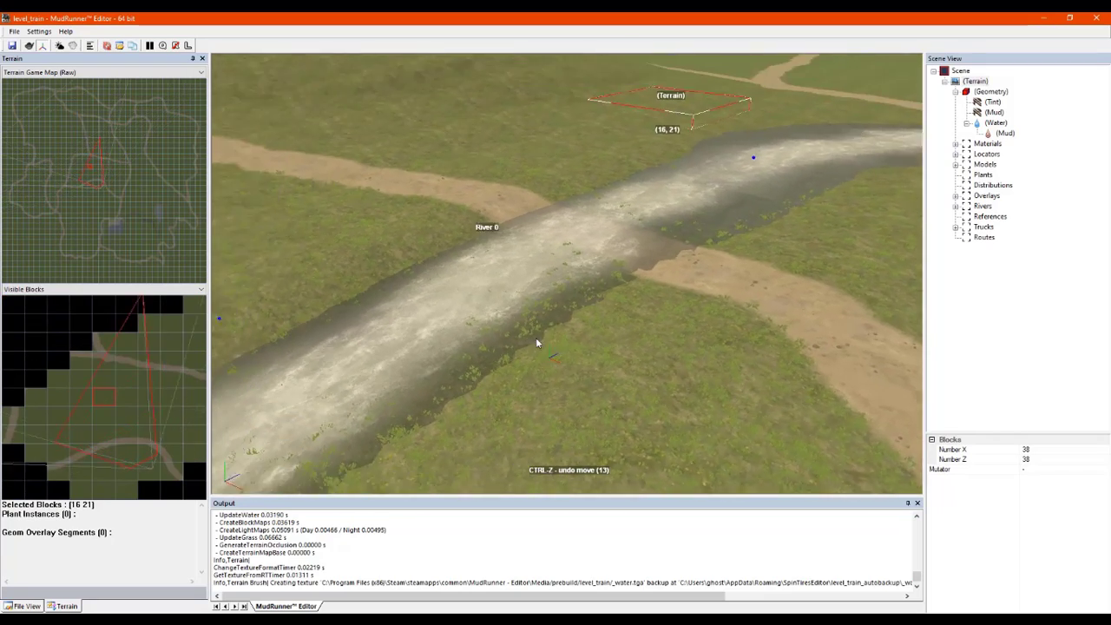
middle_click_drag(536, 338, 440, 194)
scroll(455, 330, "down", 3)
scroll(290, 230, "up", 6)
middle_click_drag(270, 237, 461, 271)
scroll(573, 243, "down", 3)
middle_click_drag(575, 232, 745, 246)
scroll(748, 248, "down", 6)
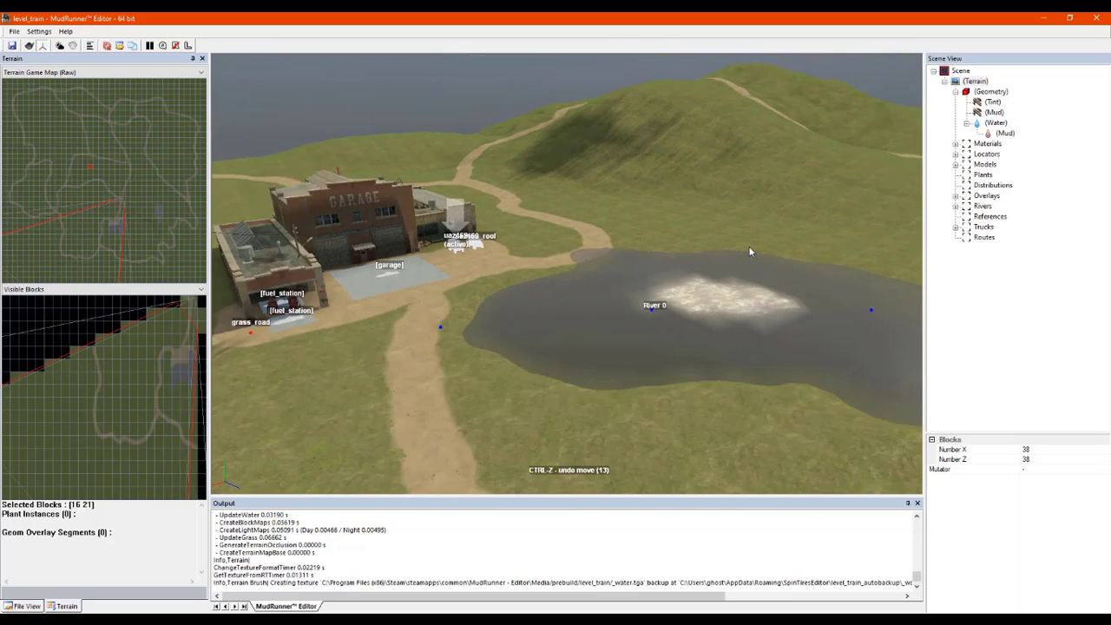
Step: Add a truck in the lake, then move and rotate it at the outlet towards the smaller pool
middle_click_drag(875, 327, 548, 321)
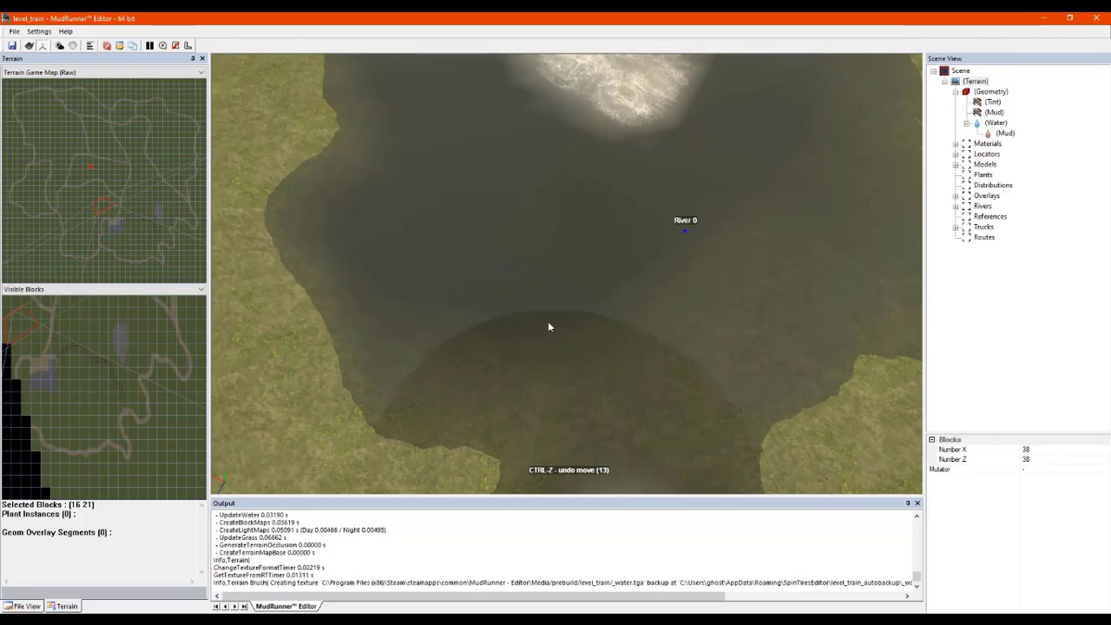
right_click(581, 192)
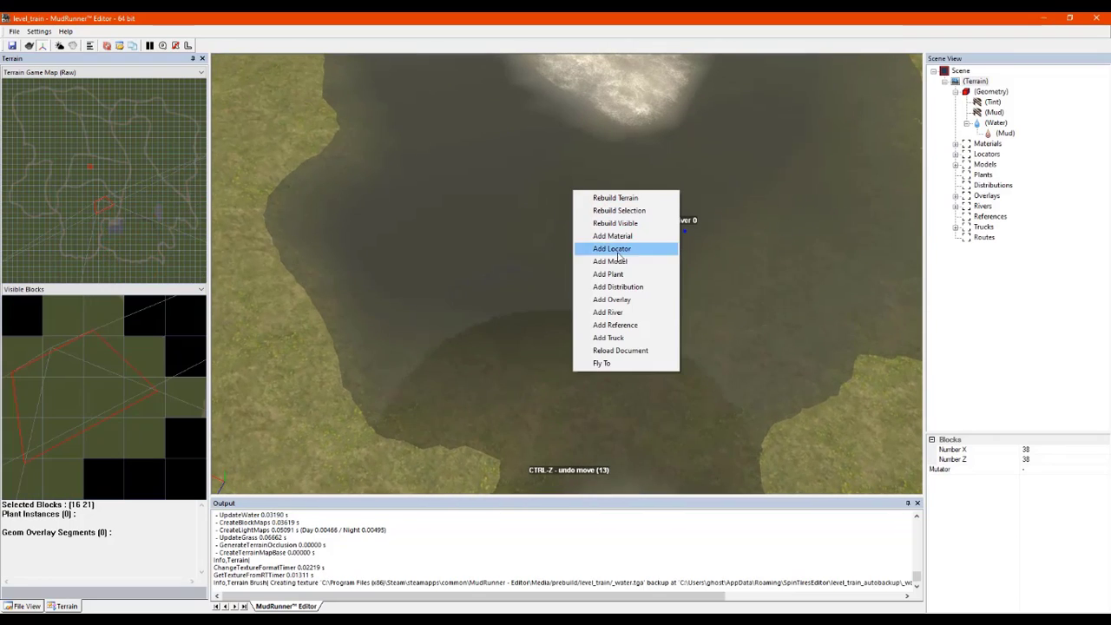
left_click(634, 338)
middle_click_drag(518, 188, 665, 152)
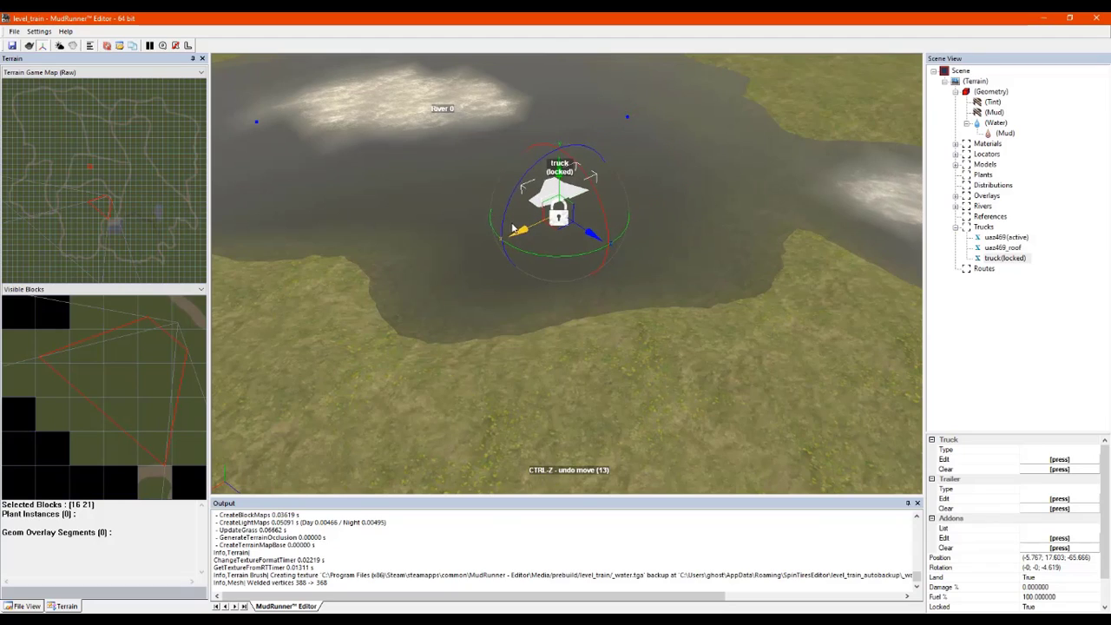
left_click_drag(733, 155, 647, 185)
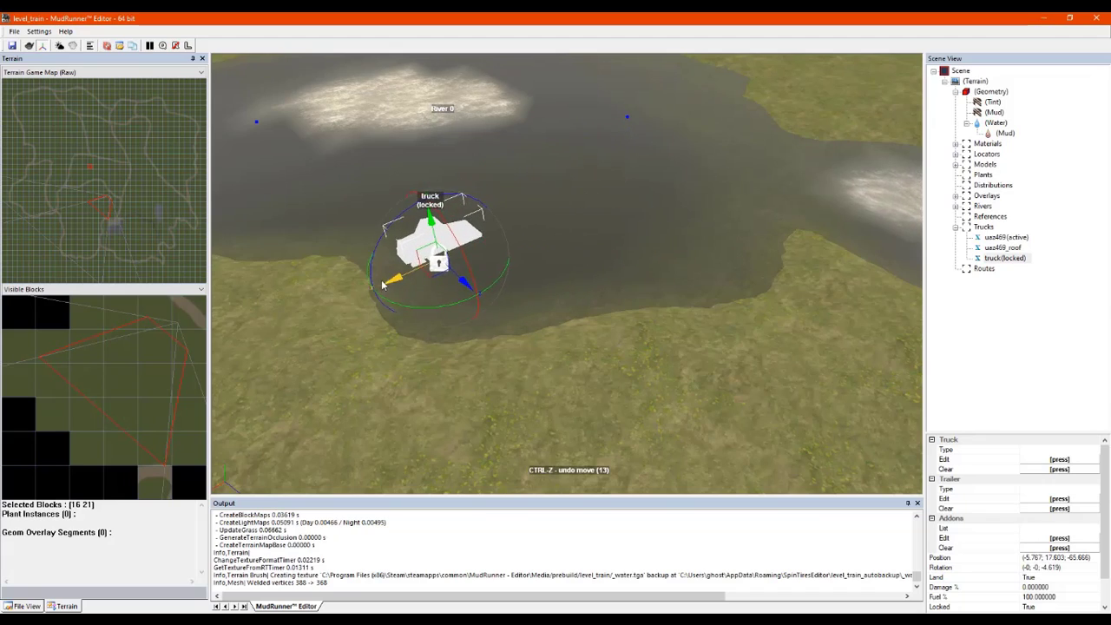
left_click_drag(608, 226, 638, 221)
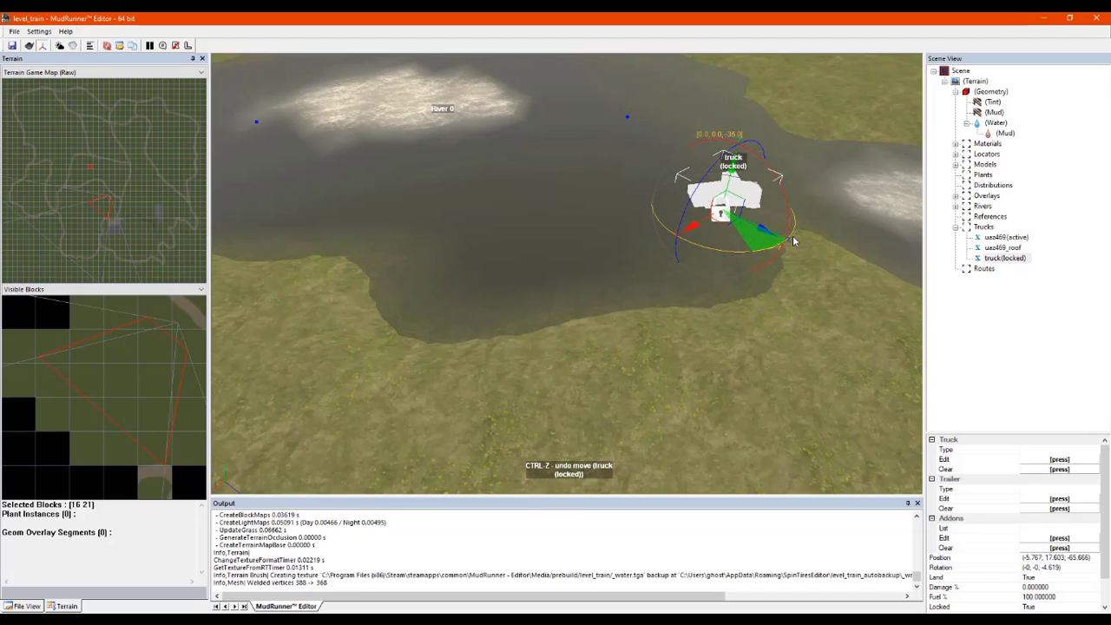
left_click_drag(733, 224, 818, 213)
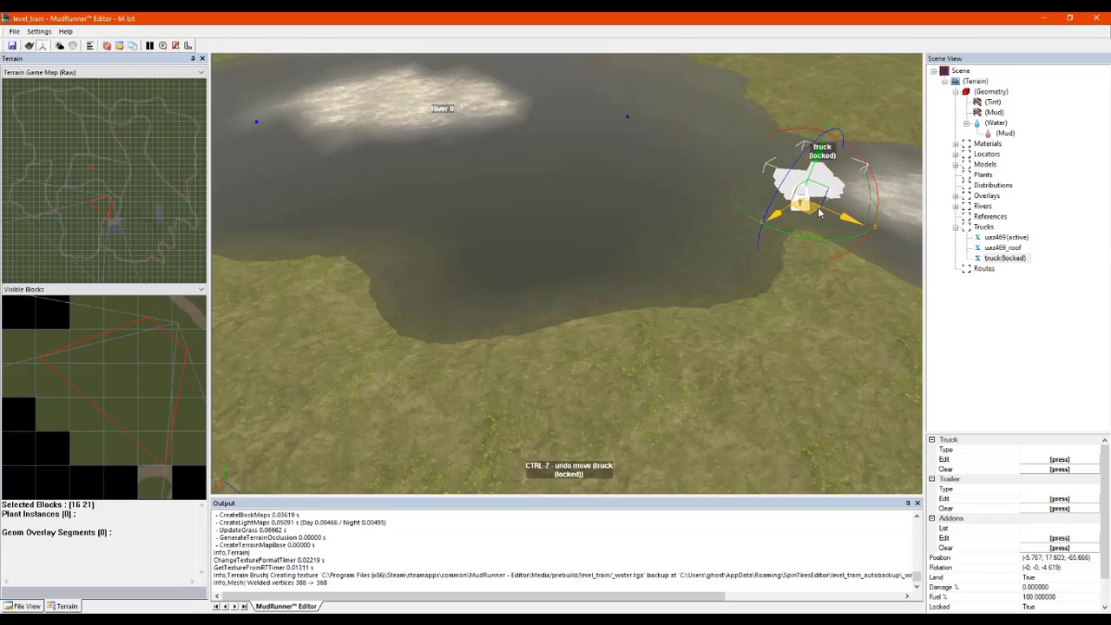
Step: Move the truck through the smaller pool and down the river to the road crossing, turning it and shifting it towards the bank
scroll(884, 207, "down", 2)
scroll(884, 206, "up", 3)
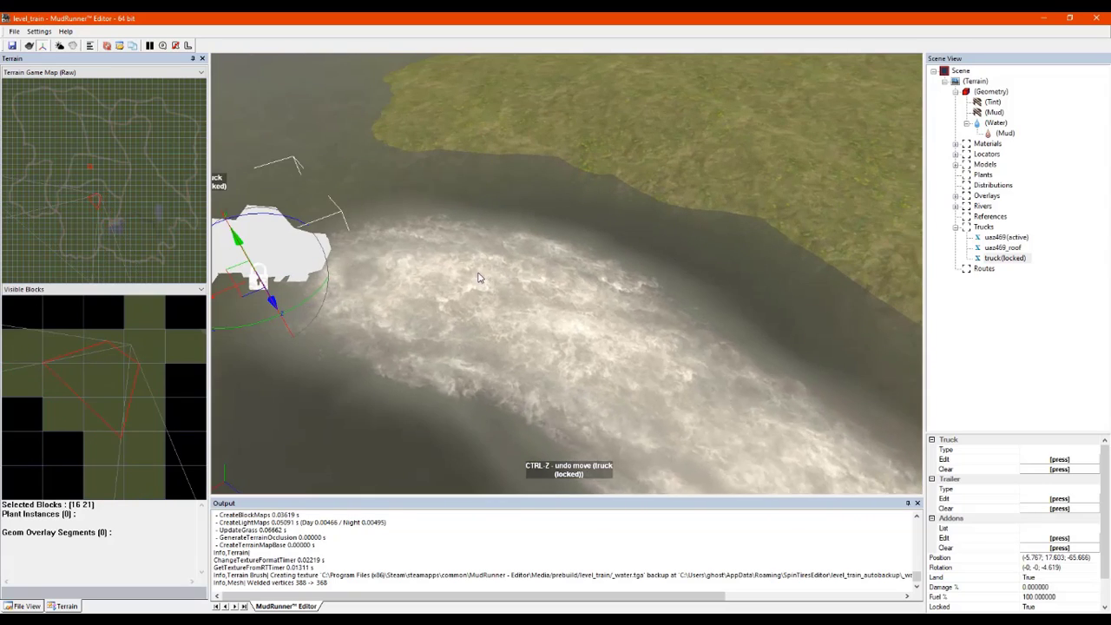
scroll(507, 269, "down", 1)
middle_click_drag(506, 269, 605, 302)
left_click_drag(616, 335, 644, 63)
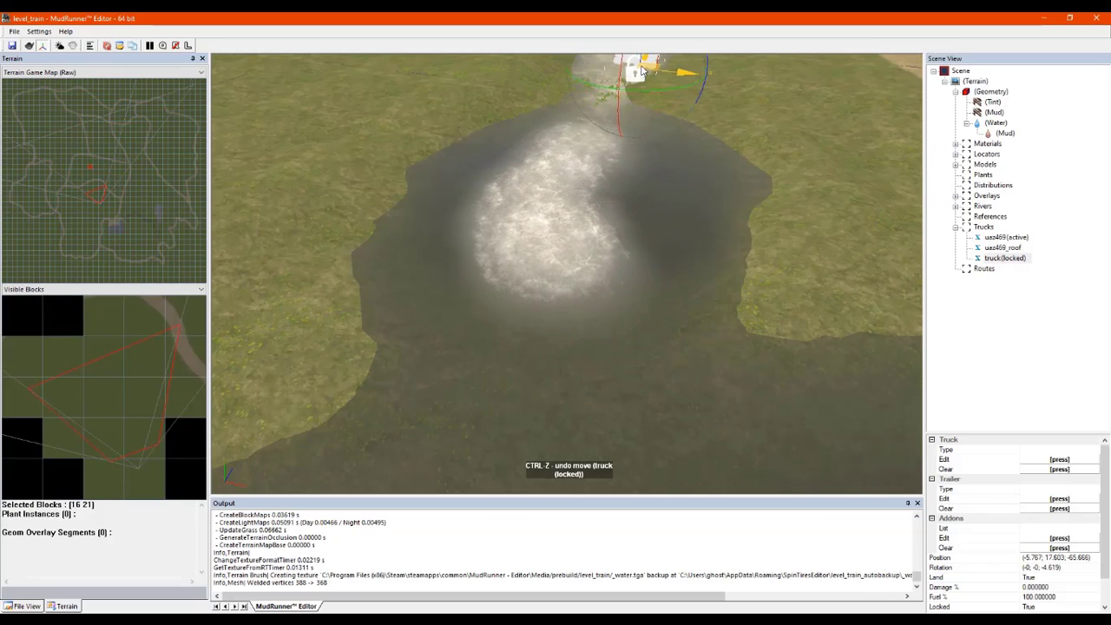
middle_click_drag(507, 83, 660, 130)
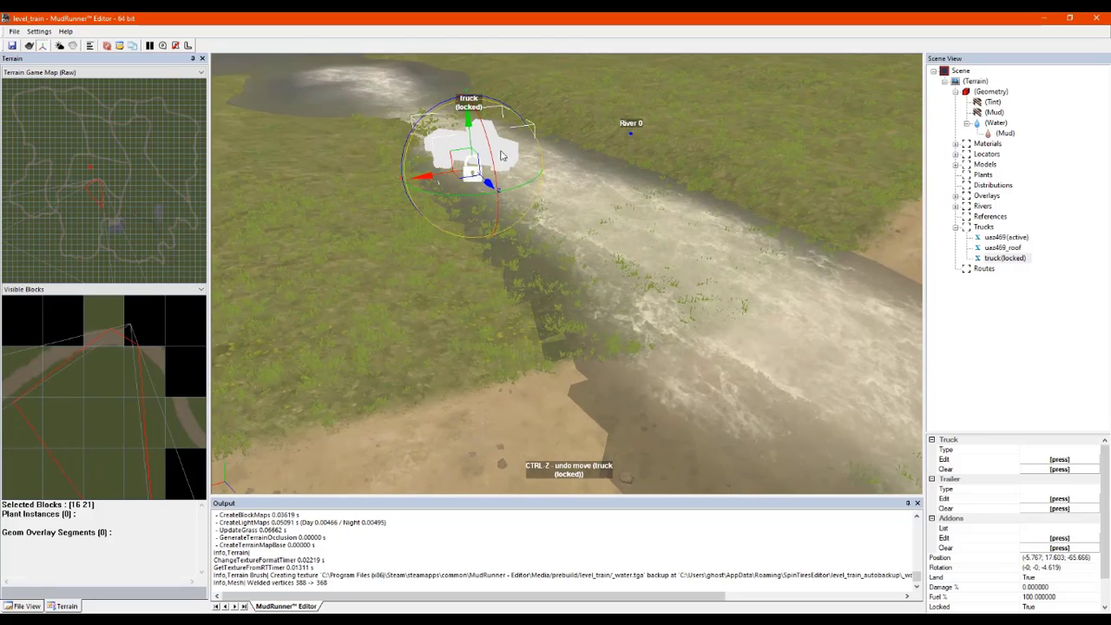
left_click_drag(536, 203, 785, 382)
middle_click_drag(784, 382, 694, 395)
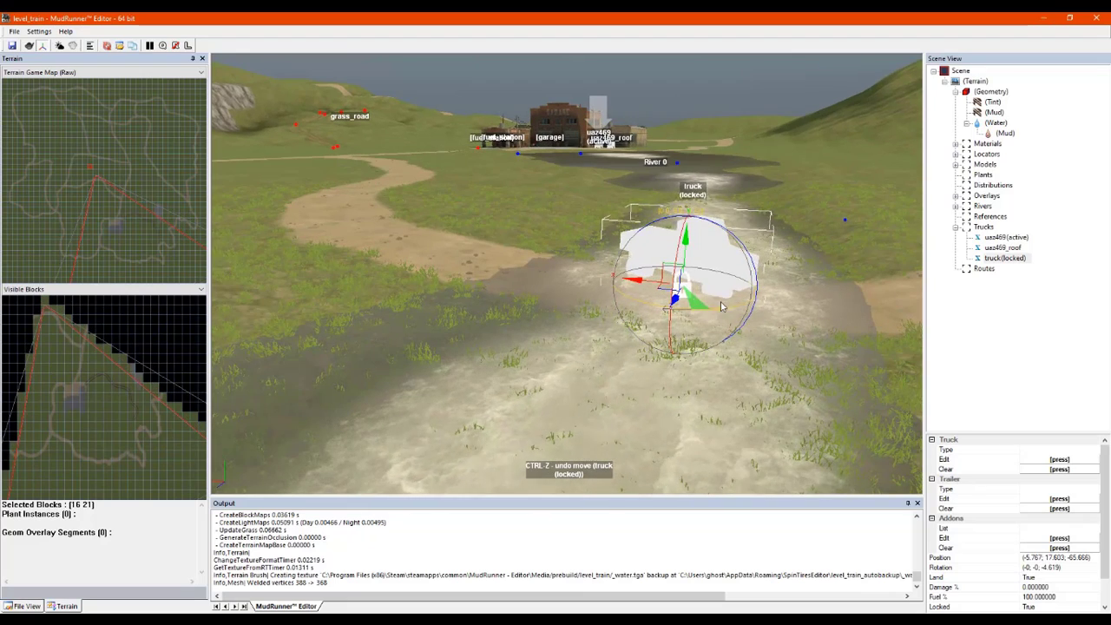
left_click_drag(752, 295, 490, 308)
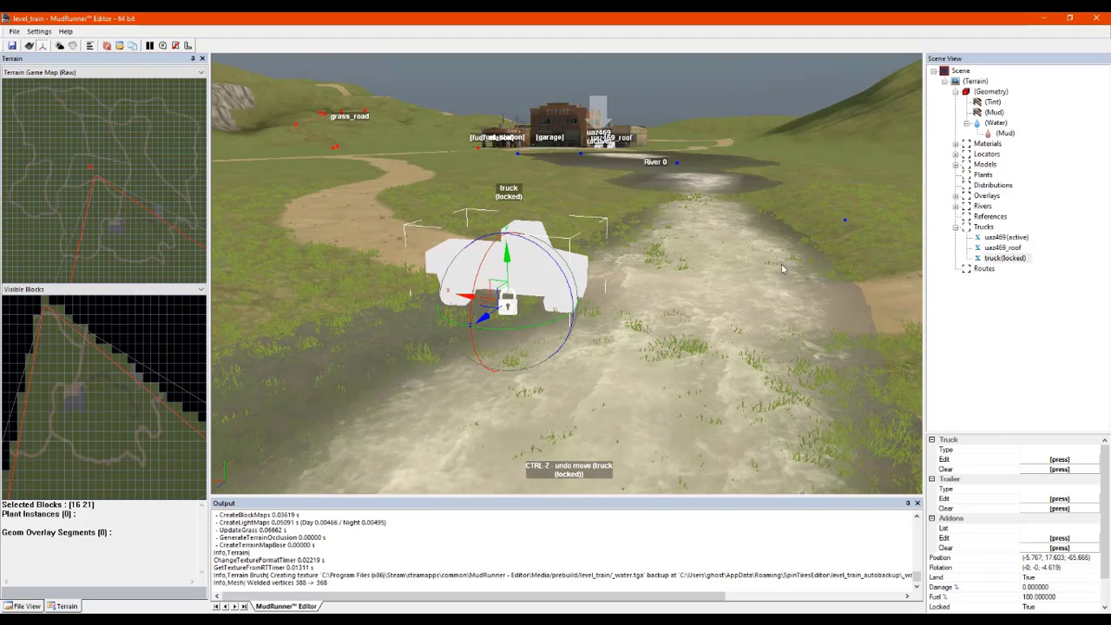
Step: Delete the locked truck from the scene
right_click(1005, 260)
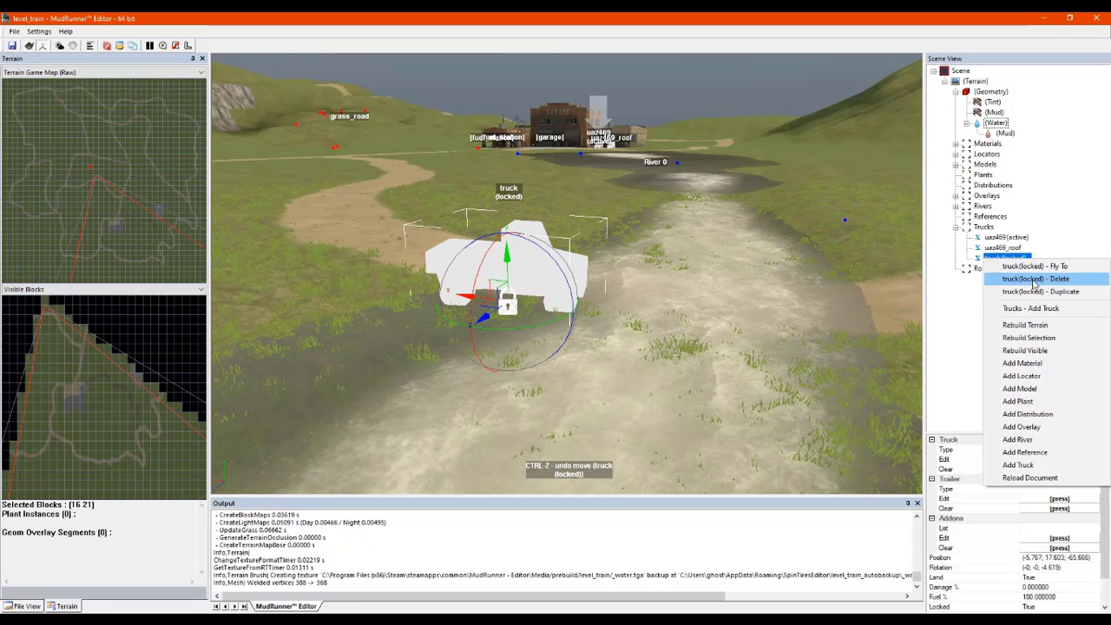
left_click(1034, 279)
middle_click_drag(596, 259, 613, 275)
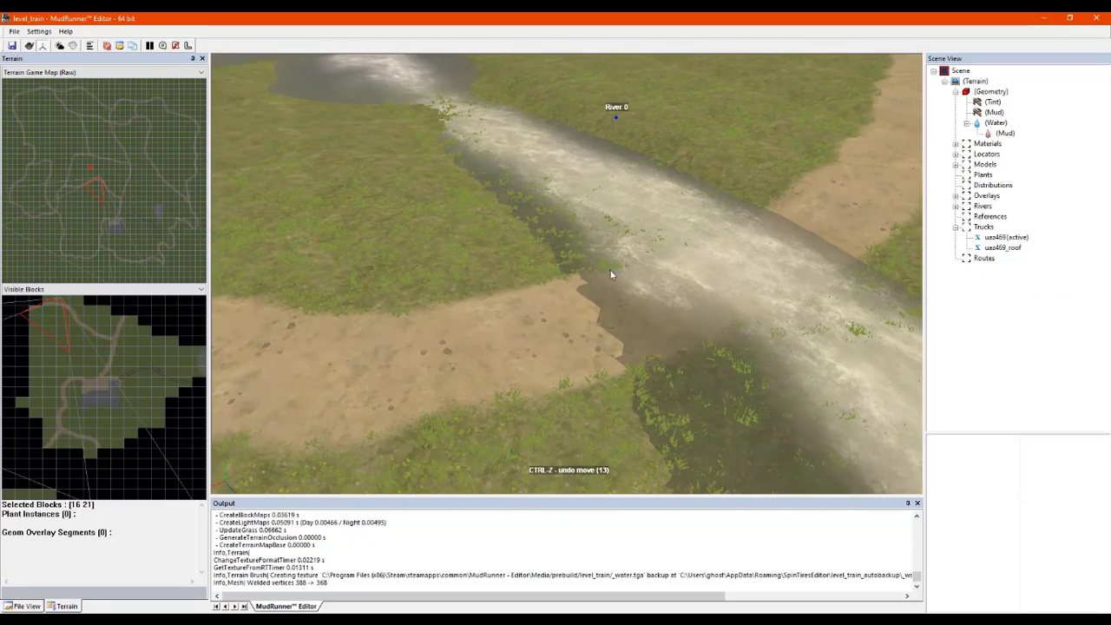
Step: Select the terrain beside the lake, rebuild the whole terrain, and save the level_train map
scroll(611, 275, "down", 4)
scroll(394, 171, "up", 3)
scroll(392, 171, "up", 2)
scroll(419, 218, "down", 4)
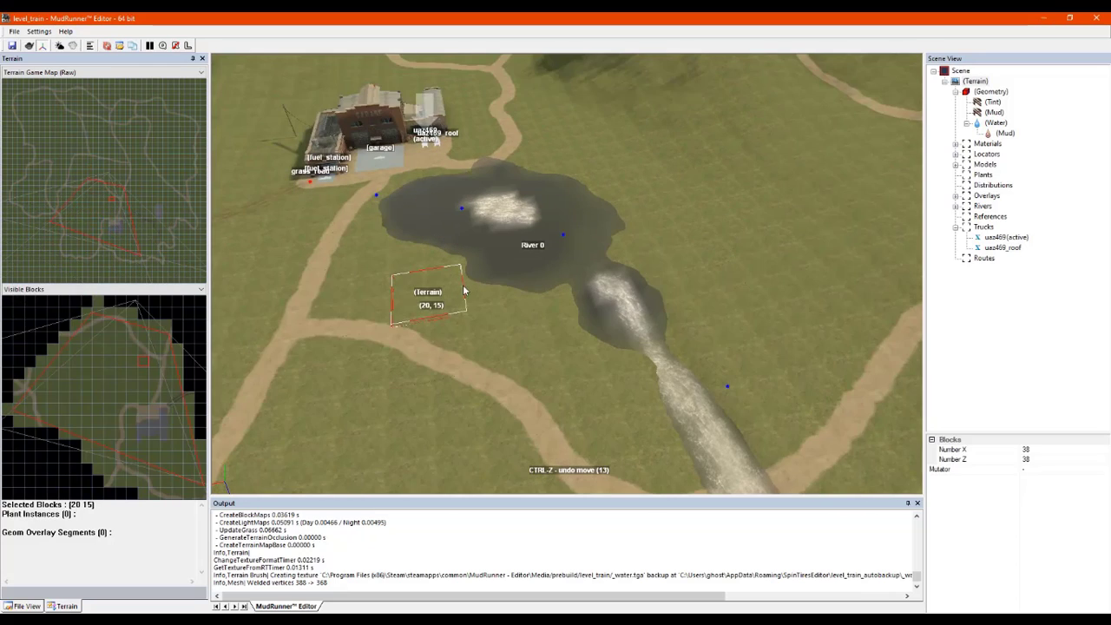
right_click(472, 288)
left_click(519, 295)
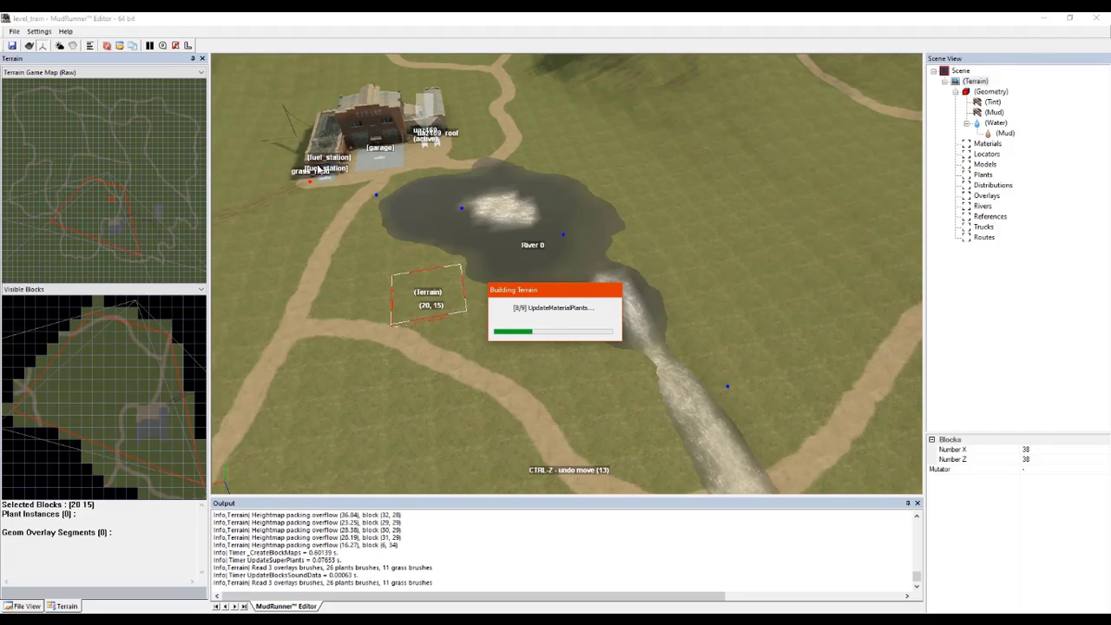
left_click(12, 46)
Step: View the rebuilt terrain around the lake, the river and the garage
middle_click_drag(619, 257, 595, 253)
middle_click_drag(441, 279, 461, 287)
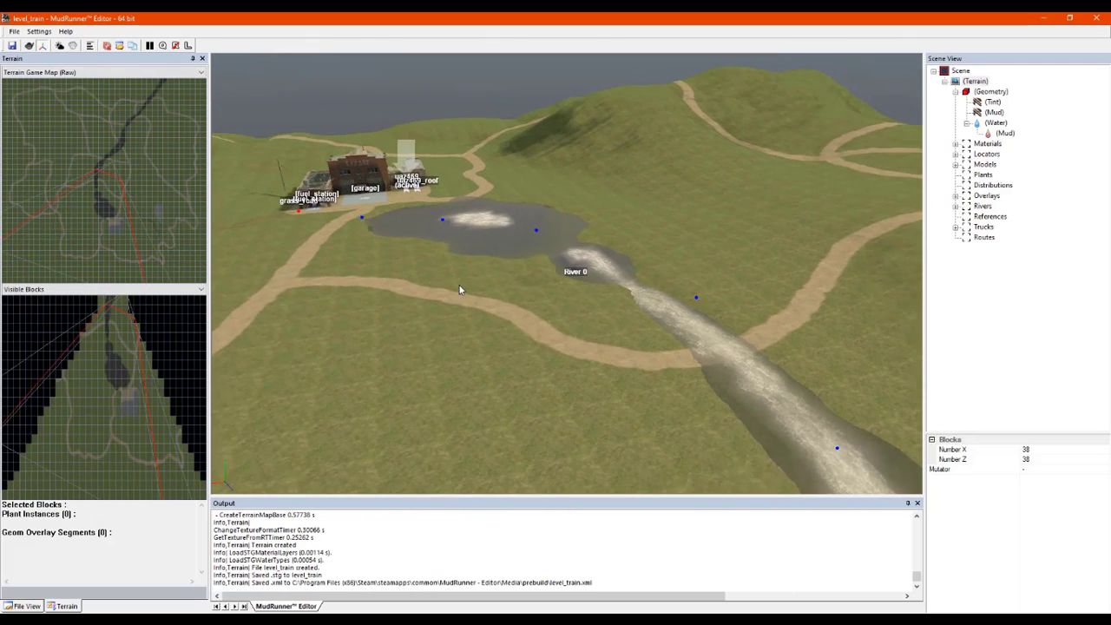
scroll(374, 227, "up", 3)
scroll(375, 233, "up", 3)
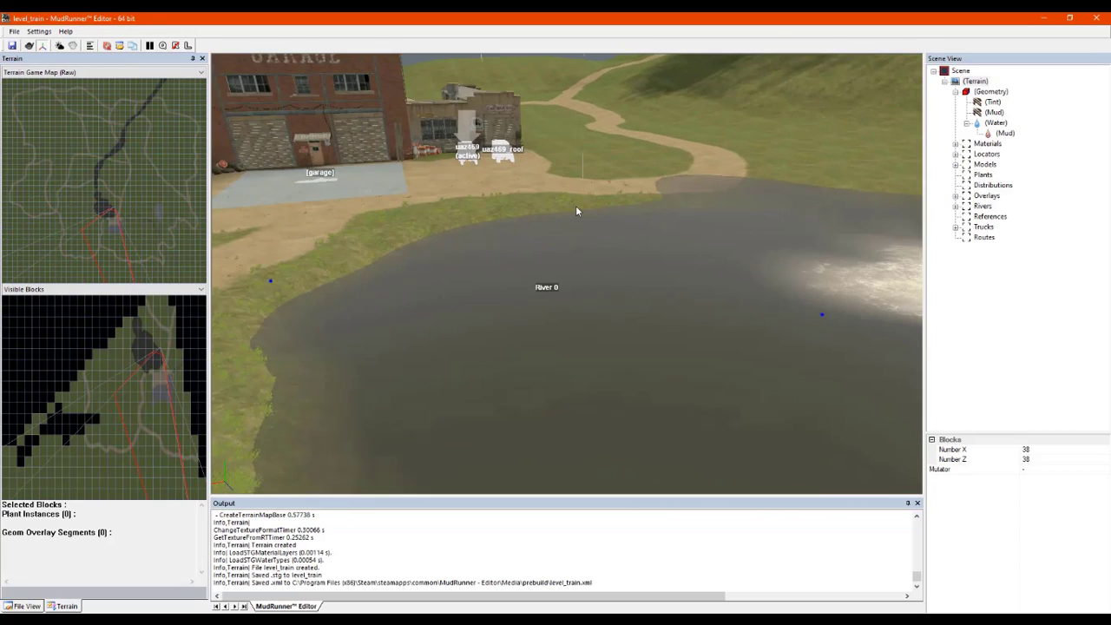
scroll(575, 205, "down", 6)
middle_click_drag(654, 233, 689, 251)
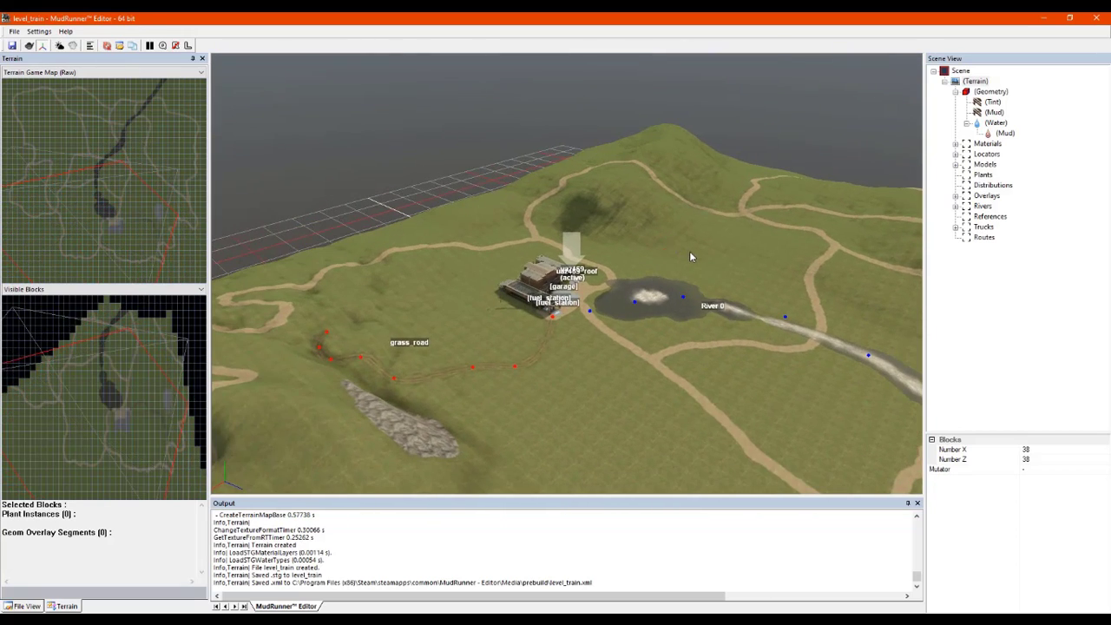
scroll(701, 282, "down", 2)
scroll(686, 277, "up", 5)
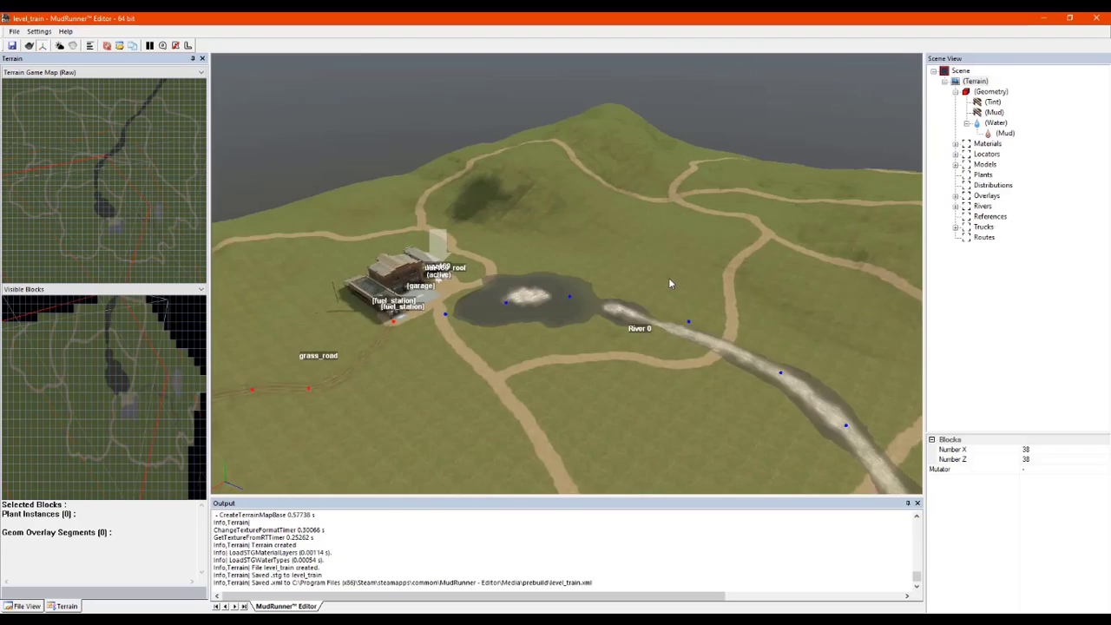
left_click(955, 165)
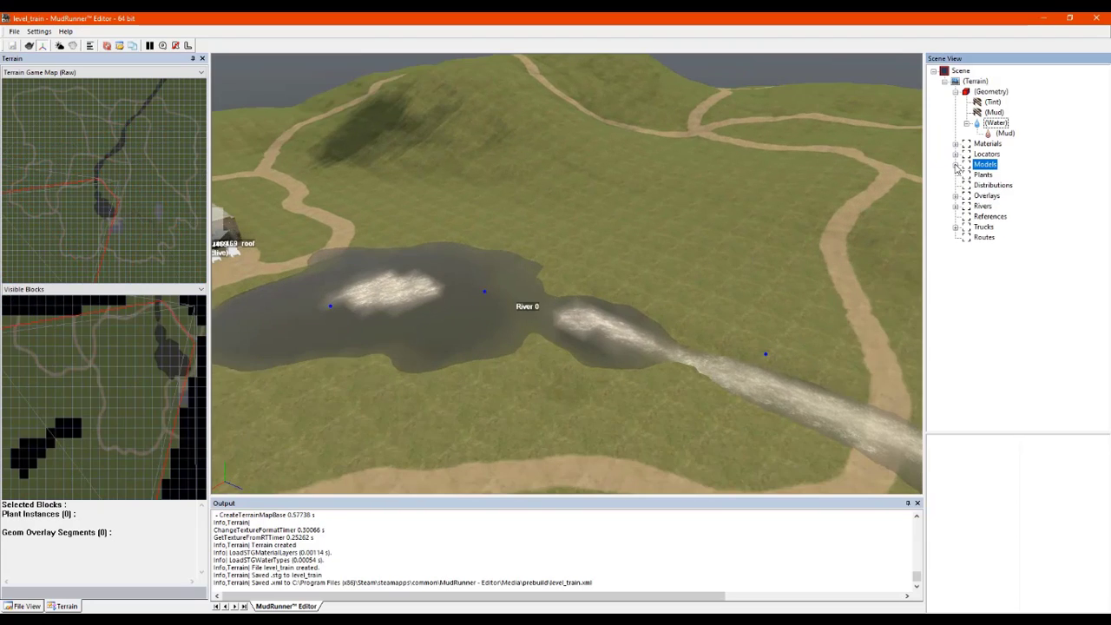
middle_click_drag(662, 188, 621, 198)
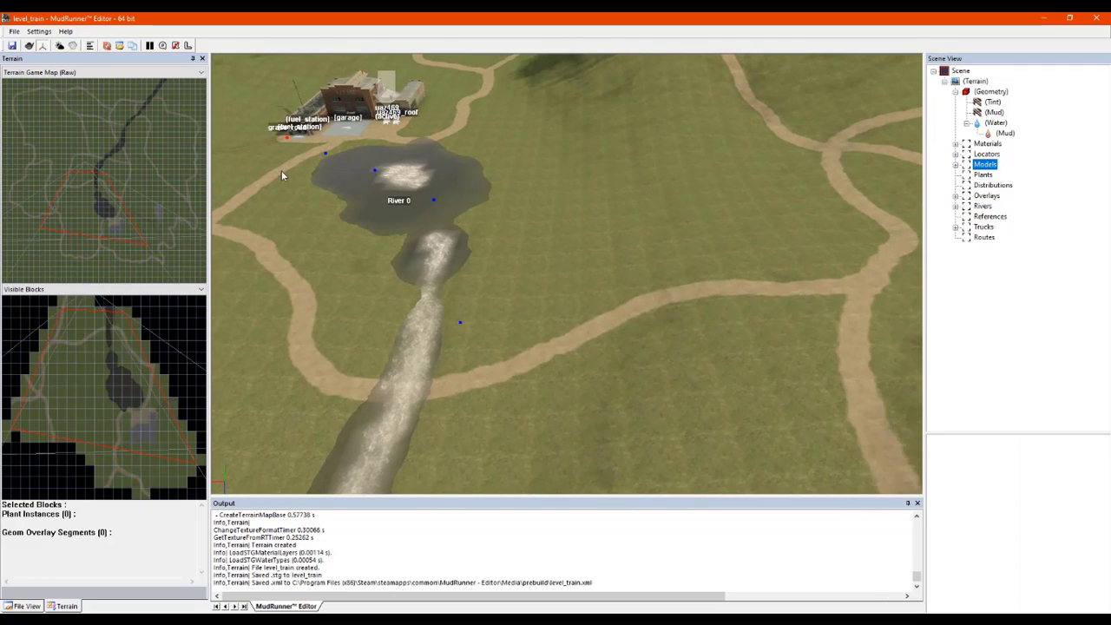
scroll(462, 100, "up", 5)
middle_click_drag(541, 157, 577, 189)
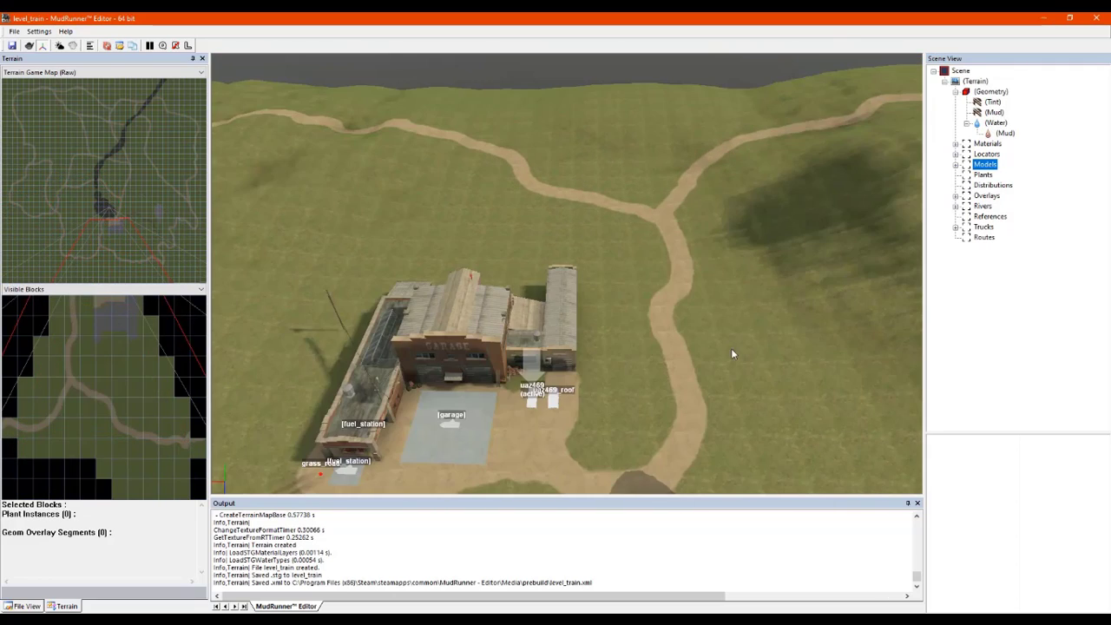
Step: Activate the geometry Height brush and set its size to 1.1
left_click(991, 92)
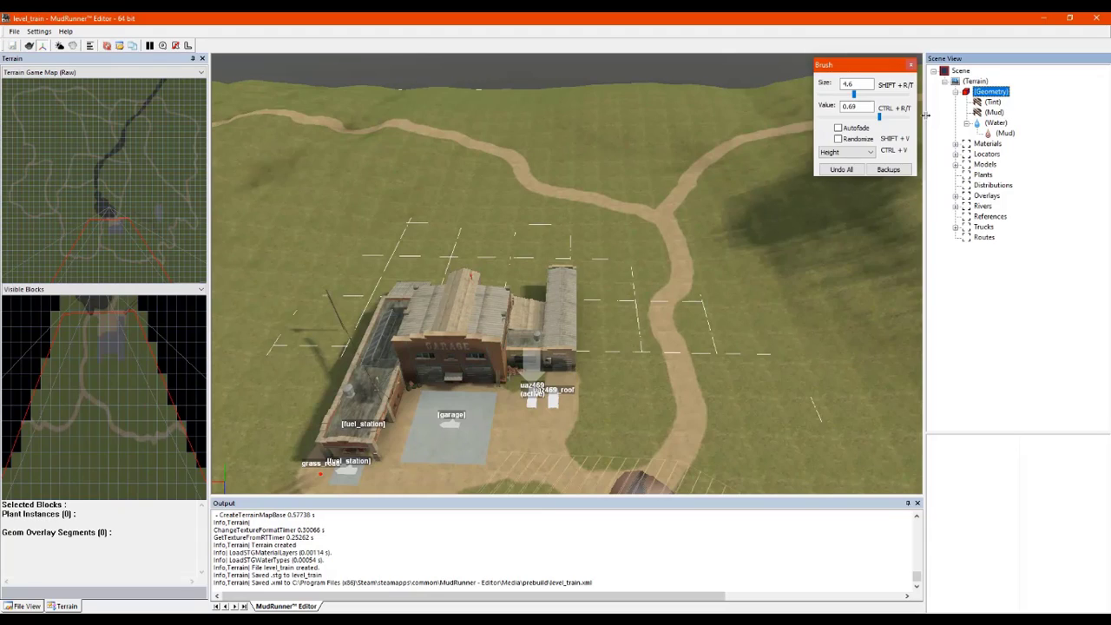
left_click_drag(854, 95, 843, 97)
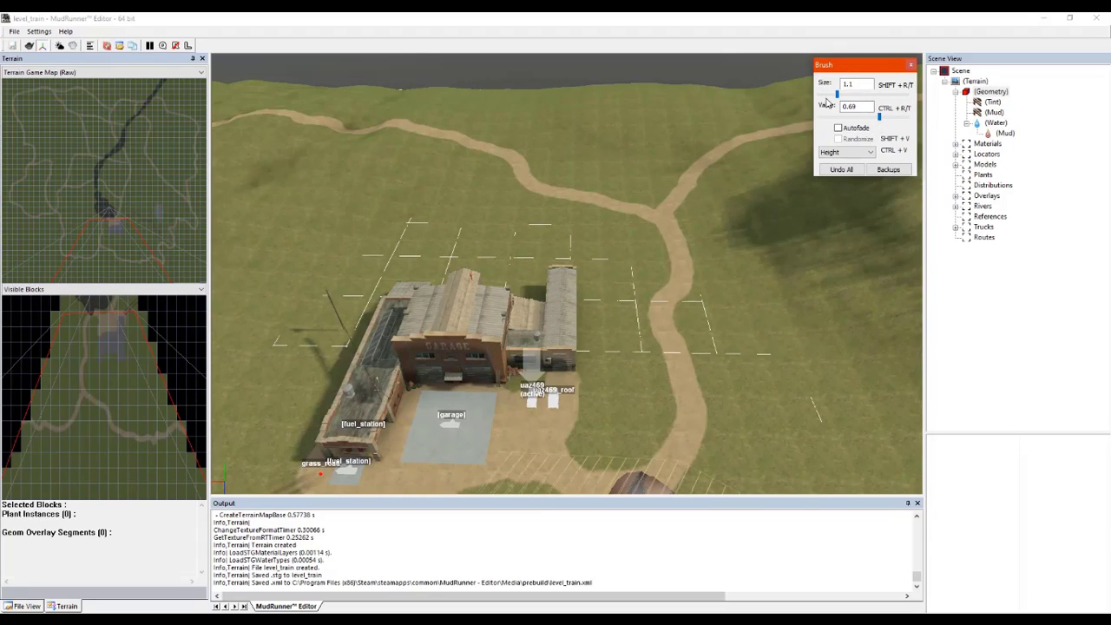
left_click(657, 324)
scroll(658, 325, "down", 6)
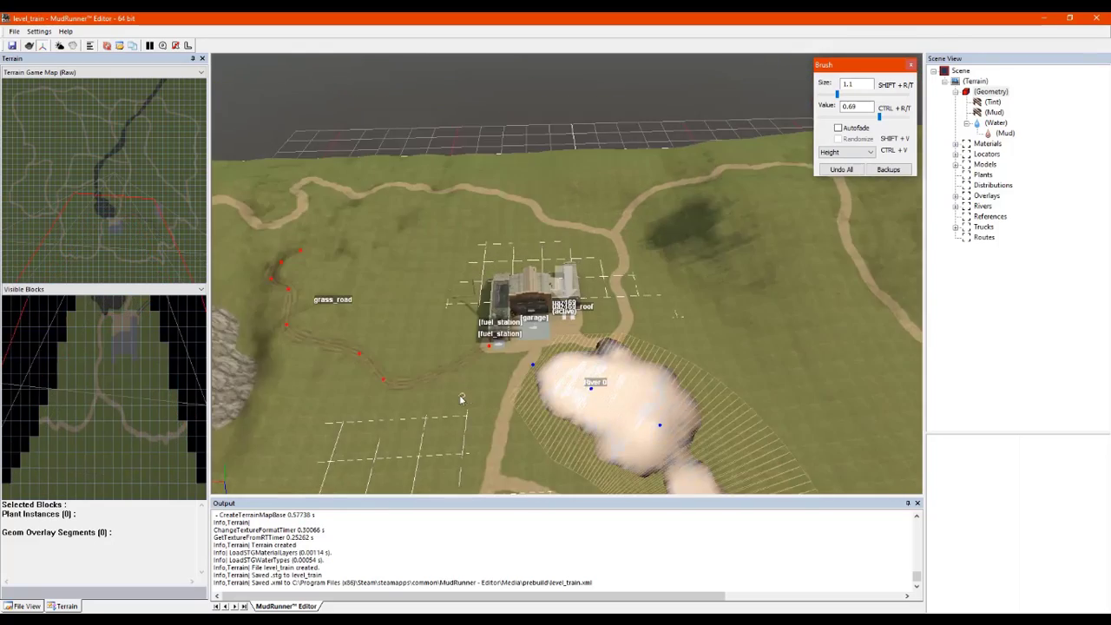
Step: Set the geometry Height brush size to 18.8 and paint the ground around the grass_road track near the fuel station
scroll(461, 395, "up", 6)
scroll(501, 300, "up", 8)
middle_click_drag(554, 328, 689, 330)
scroll(689, 330, "down", 5)
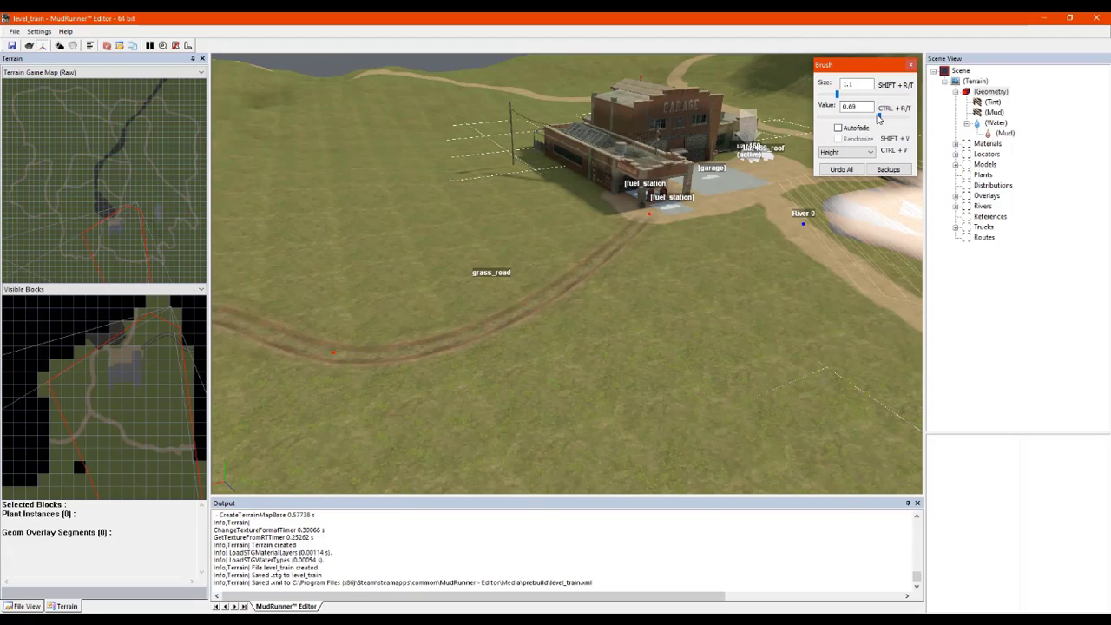
left_click_drag(838, 97, 864, 101)
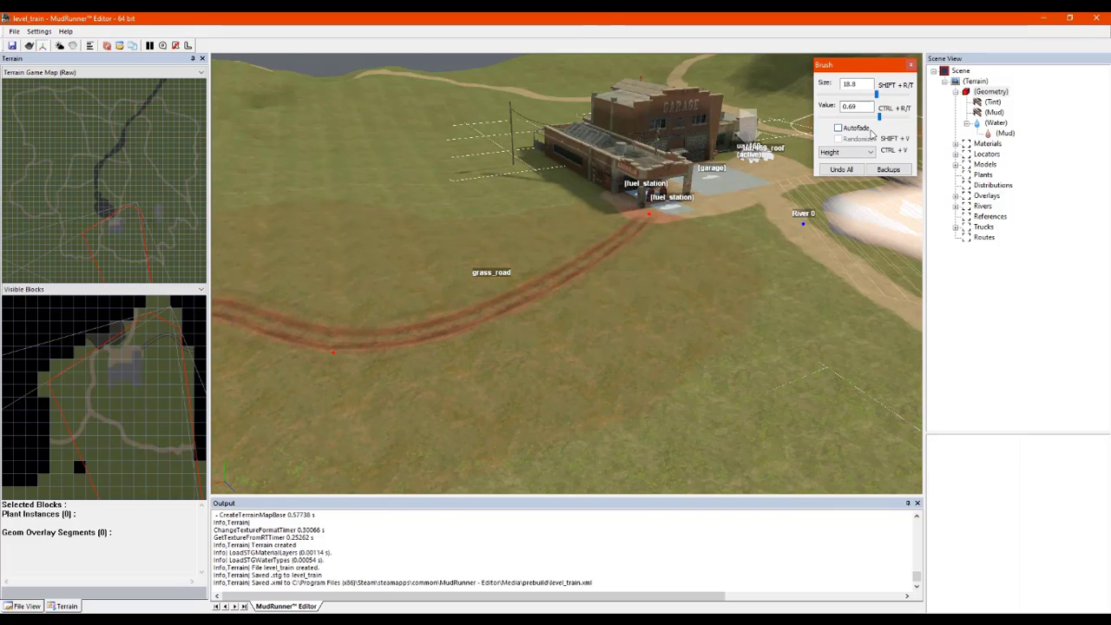
Step: Reduce the Height brush size to 1.7 and paint along the grass_road wheel tracks at value 0.69
left_click_drag(876, 95, 855, 98)
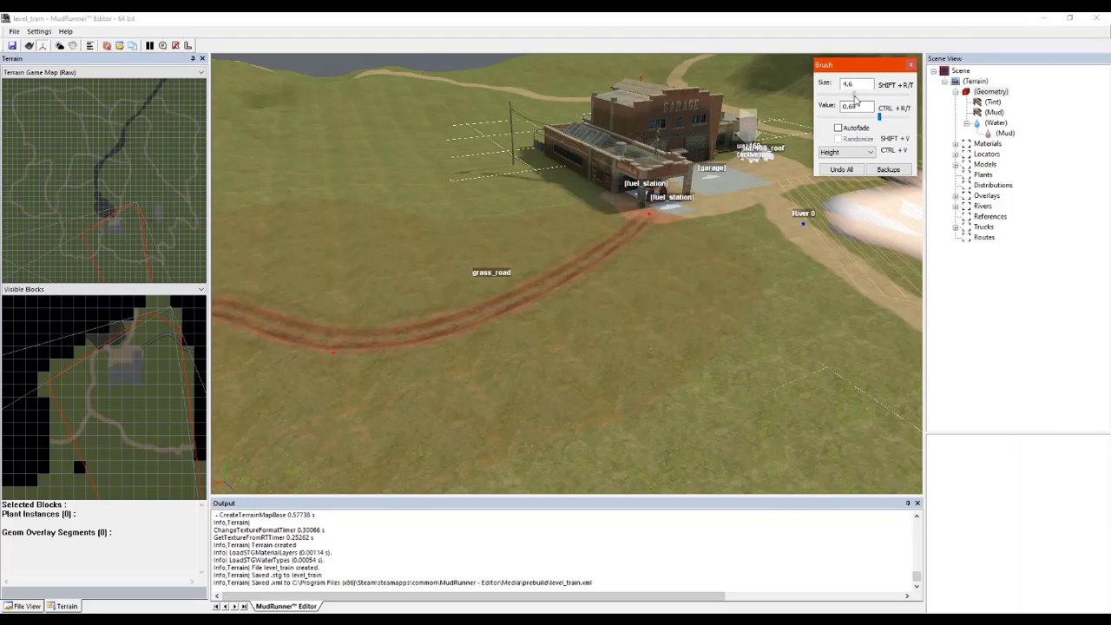
middle_click_drag(564, 313, 621, 315)
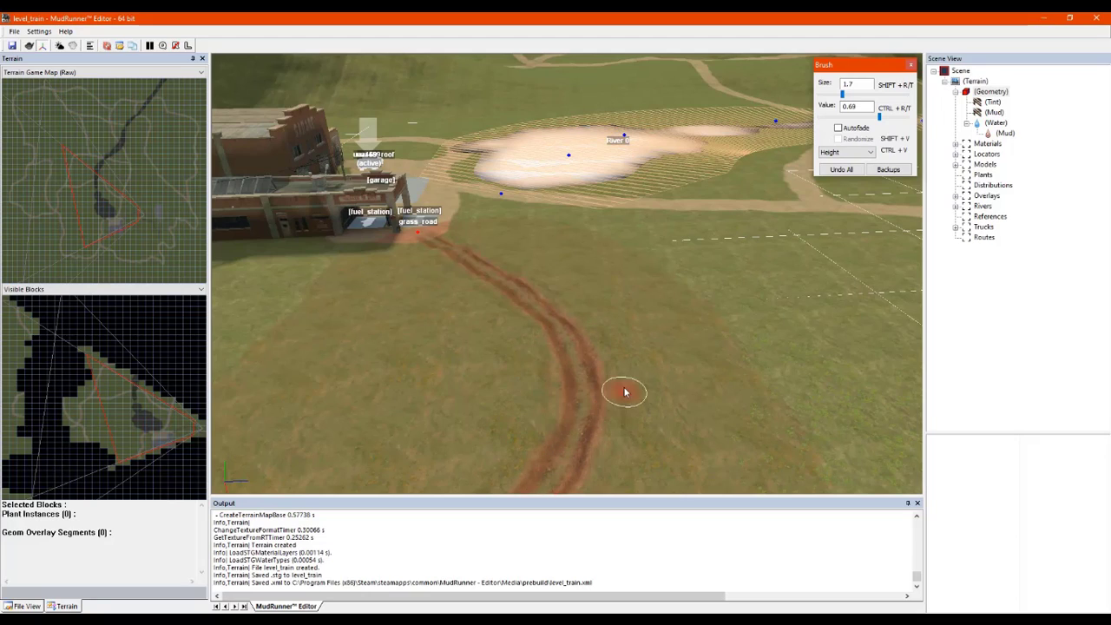
mouse_move(613, 449)
middle_mouse_down()
mouse_move(670, 425)
mouse_move(752, 434)
middle_mouse_up()
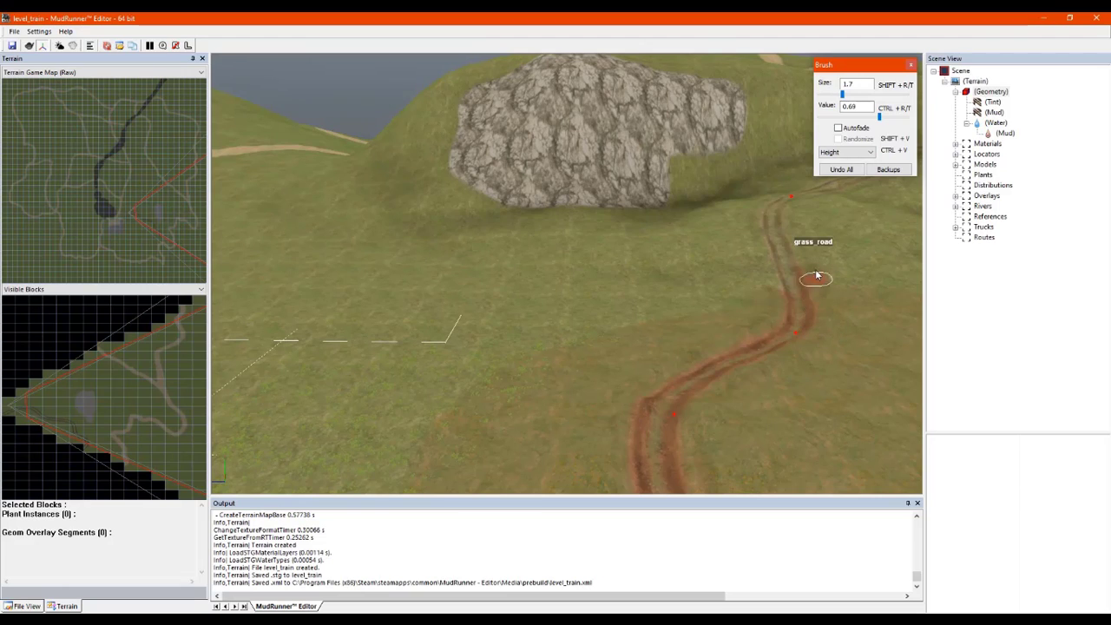
scroll(768, 235, "up", 3)
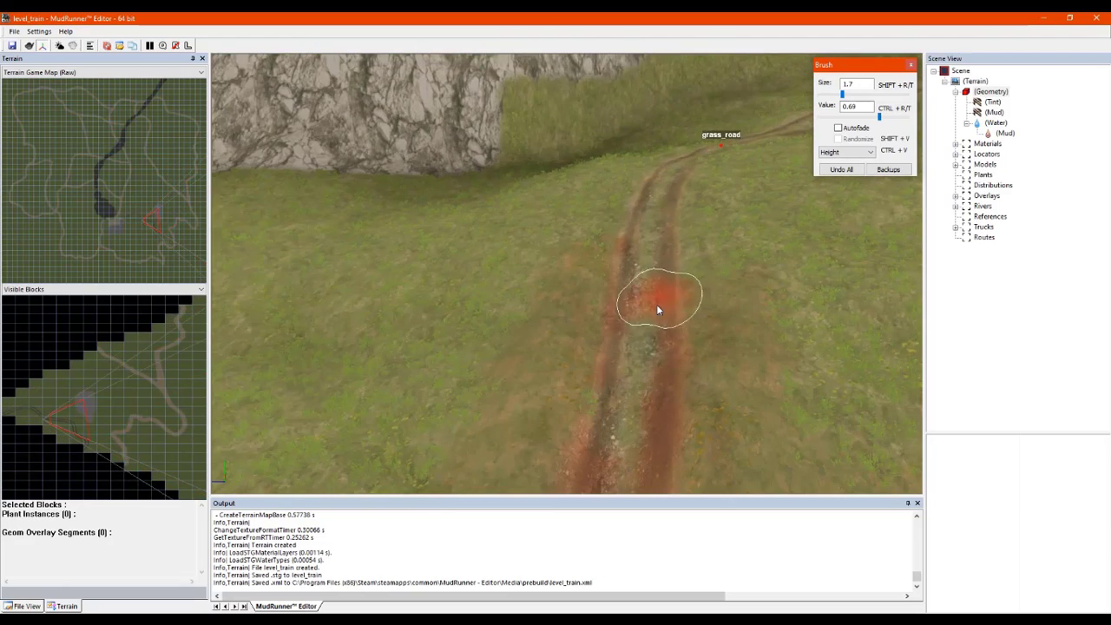
scroll(653, 281, "down", 3)
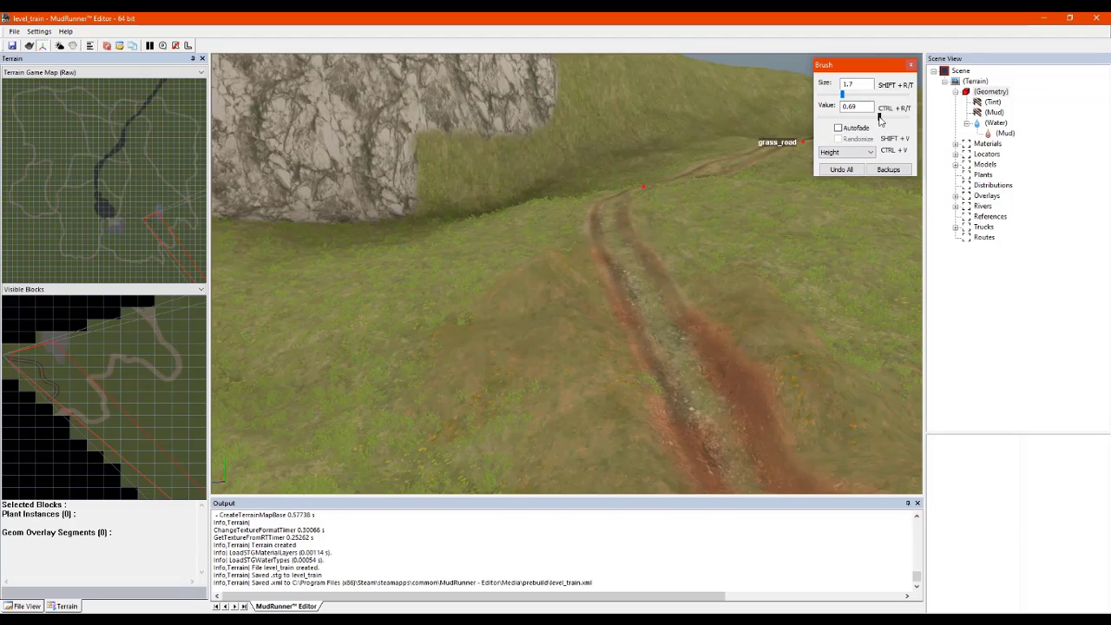
Step: Set the Height brush value to 0.34 and paint uneven ground along the grass_road track back to the fuel station
left_click_drag(879, 117, 852, 119)
left_click(557, 248)
middle_click_drag(602, 263, 652, 273)
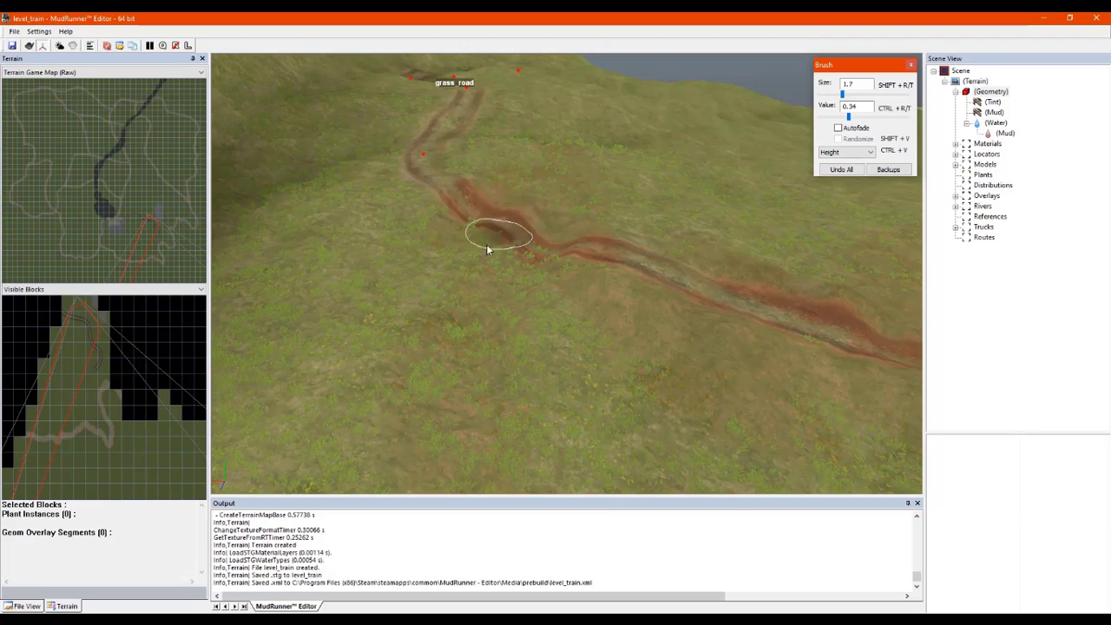
middle_click_drag(435, 225, 497, 255)
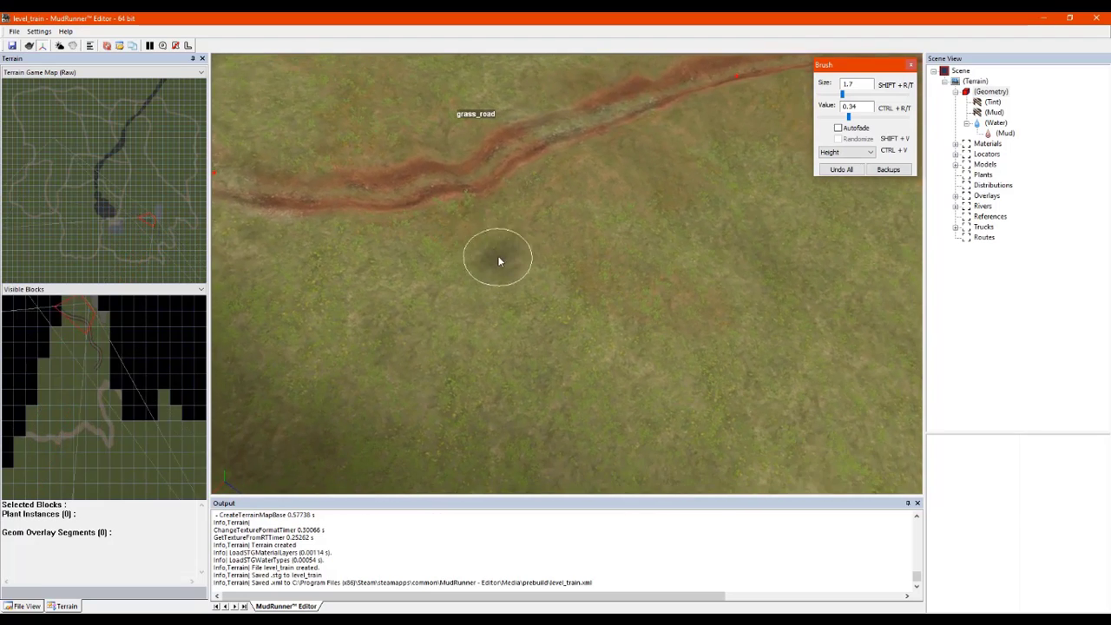
mouse_move(512, 189)
left_mouse_down()
mouse_move(569, 133)
mouse_move(512, 153)
mouse_move(625, 107)
mouse_move(494, 161)
left_mouse_up()
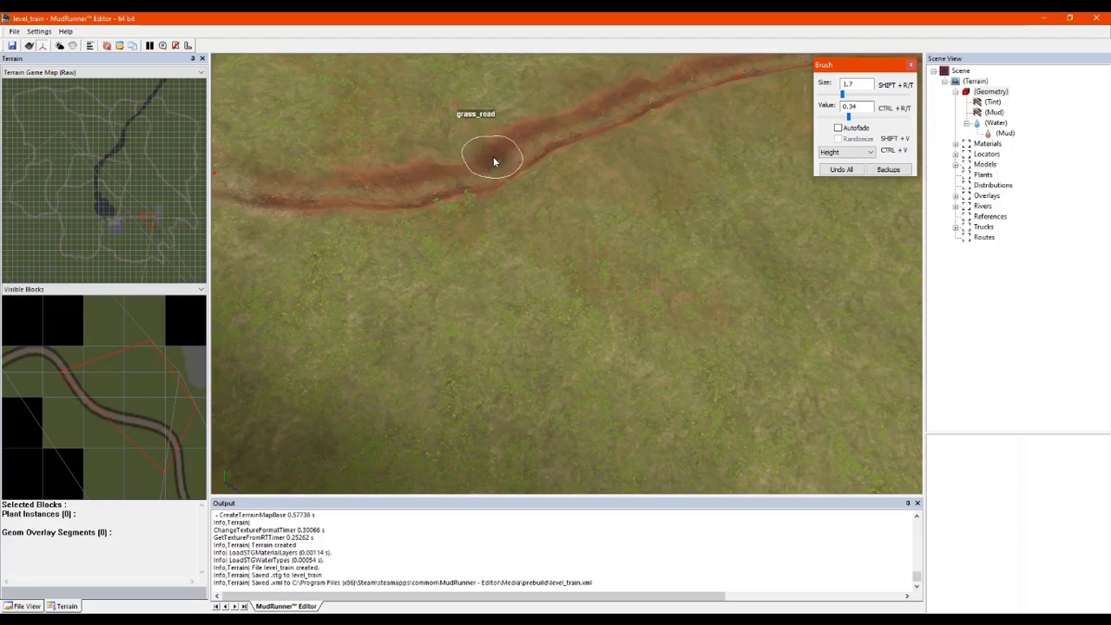
mouse_move(577, 145)
middle_mouse_down()
mouse_move(603, 149)
mouse_move(630, 121)
mouse_move(653, 138)
middle_mouse_up()
right_click_drag(652, 139, 641, 167)
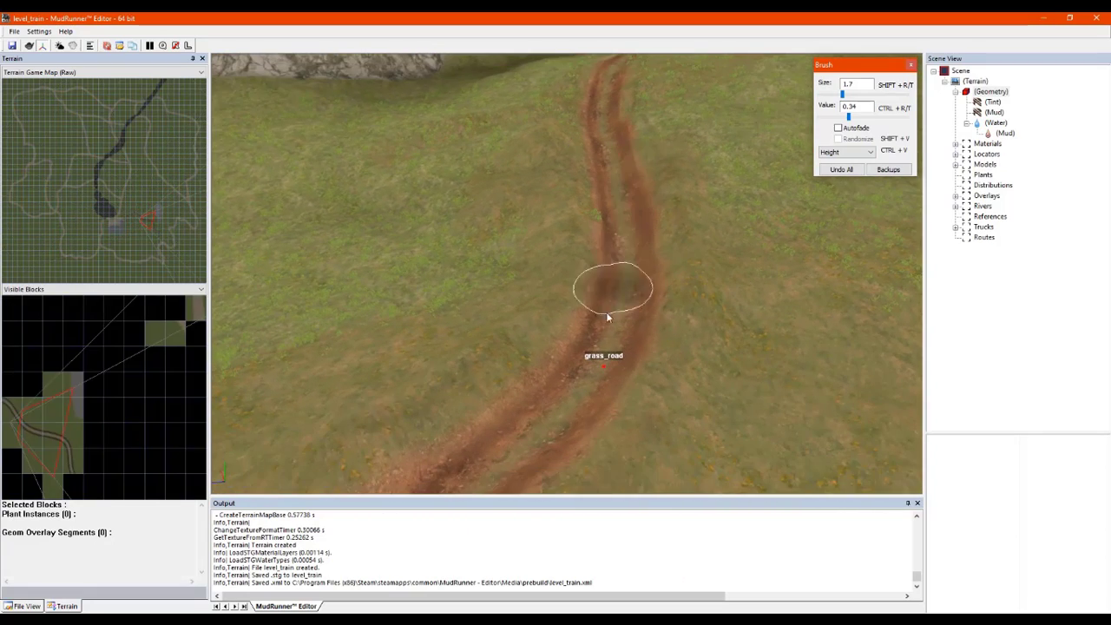
mouse_move(491, 391)
right_mouse_down()
mouse_move(533, 391)
mouse_move(477, 414)
mouse_move(558, 394)
right_mouse_up()
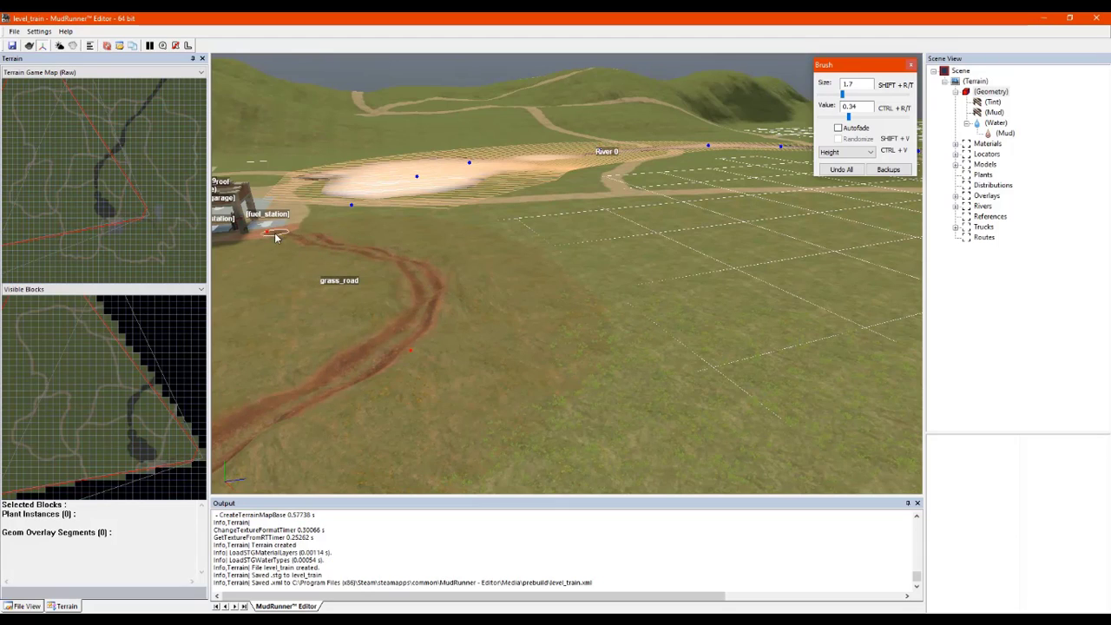
right_click_drag(390, 251, 630, 261)
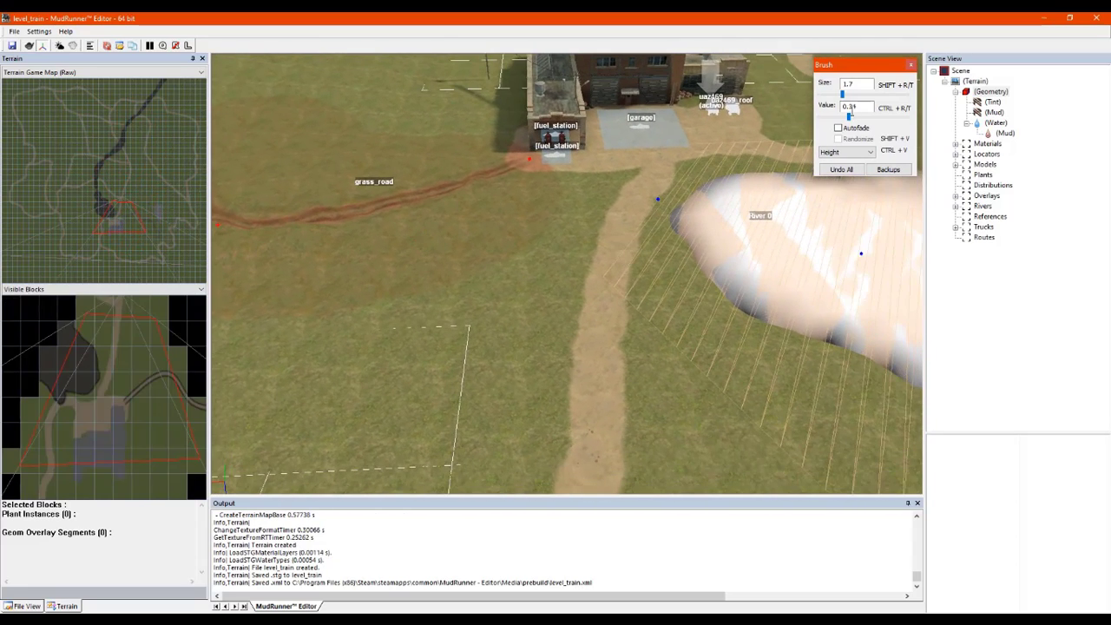
Step: Set the Height brush size to 3.2 and paint the main dirt road from the garage past the lake and beyond the junction
left_click_drag(845, 96, 848, 97)
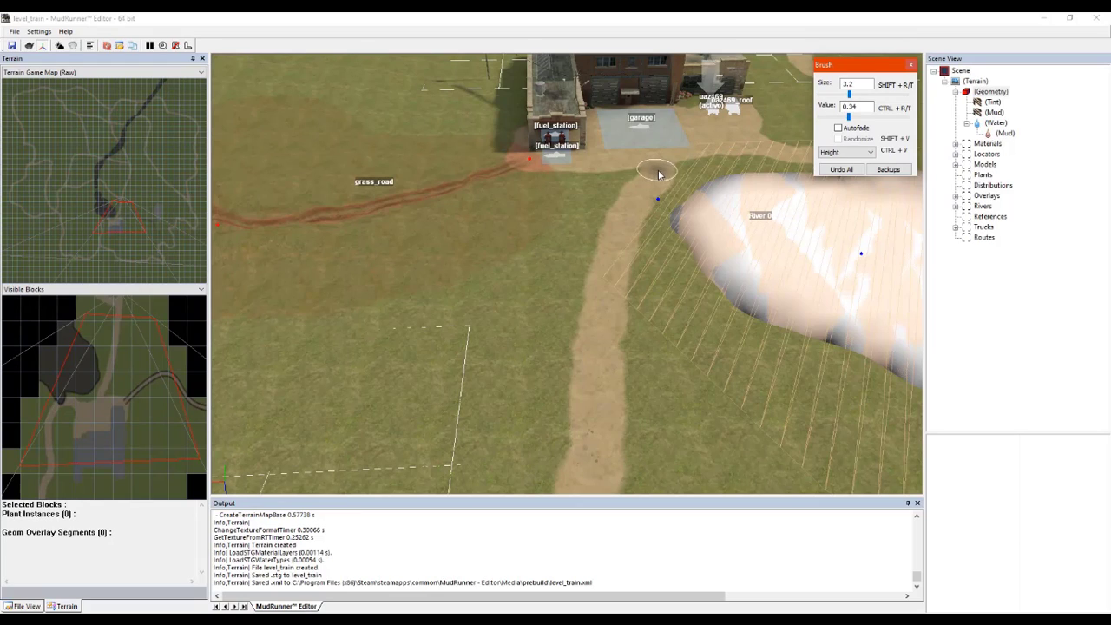
mouse_move(657, 168)
left_mouse_down()
mouse_move(627, 199)
mouse_move(590, 337)
mouse_move(596, 461)
left_mouse_up()
scroll(600, 444, "down", 2)
scroll(599, 443, "up", 2)
left_click_drag(555, 314, 538, 442)
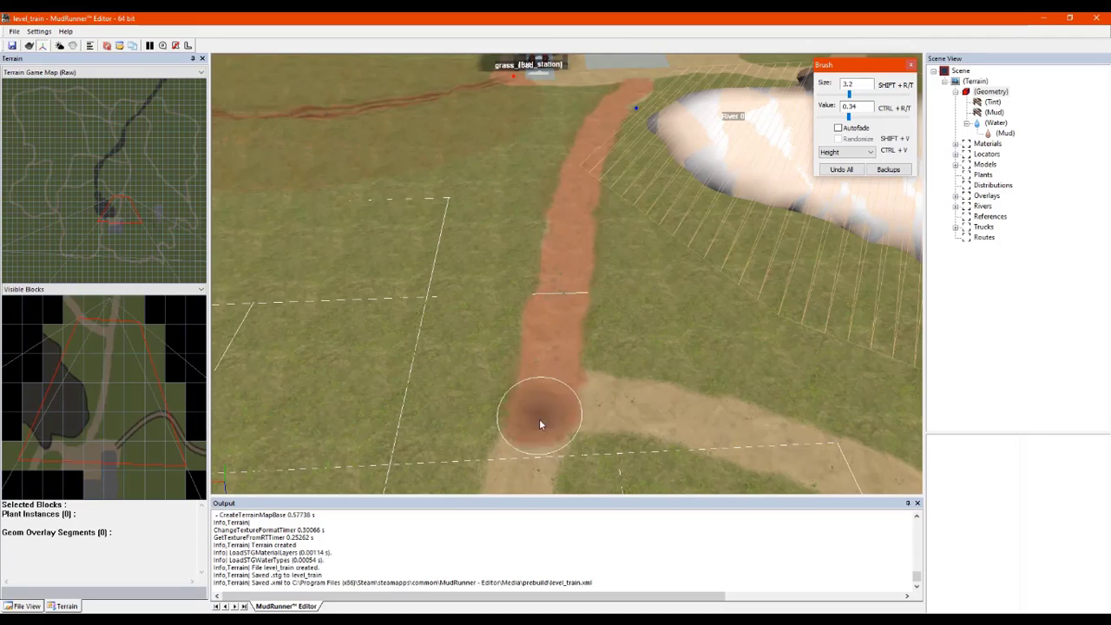
scroll(538, 422, "down", 1)
scroll(538, 420, "up", 3)
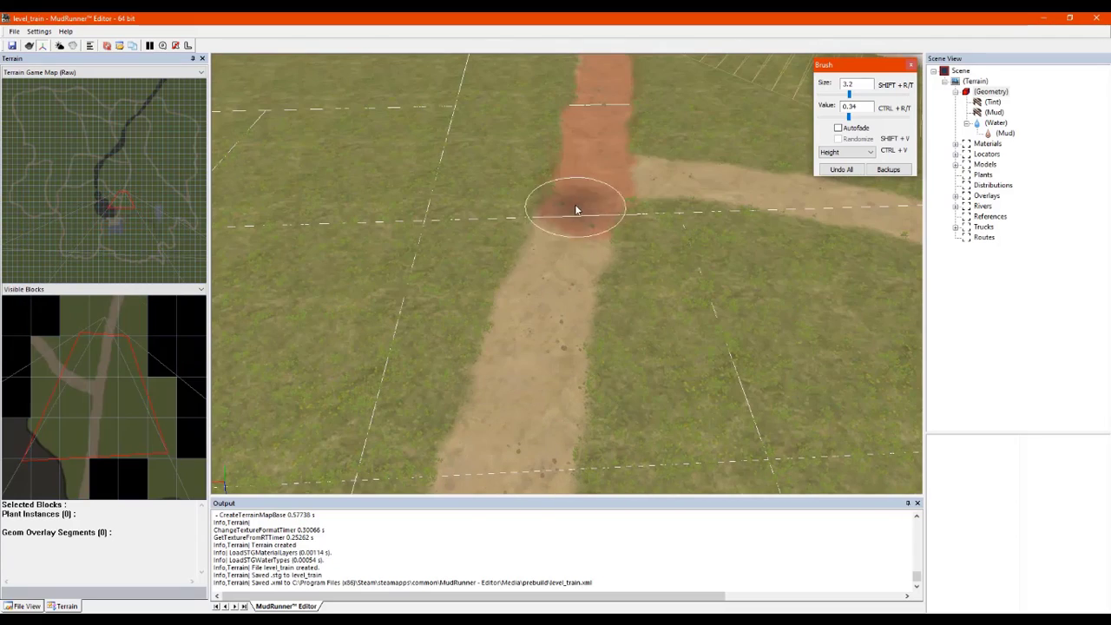
mouse_move(575, 208)
left_mouse_down()
mouse_move(503, 429)
mouse_move(519, 468)
left_mouse_up()
Step: Paint height along the side dirt road from the junction beside the lake, across the river to its other bank
mouse_move(644, 178)
left_mouse_down()
mouse_move(756, 187)
mouse_move(662, 206)
left_mouse_up()
mouse_move(661, 206)
middle_mouse_down()
mouse_move(767, 209)
mouse_move(801, 194)
mouse_move(748, 191)
middle_mouse_up()
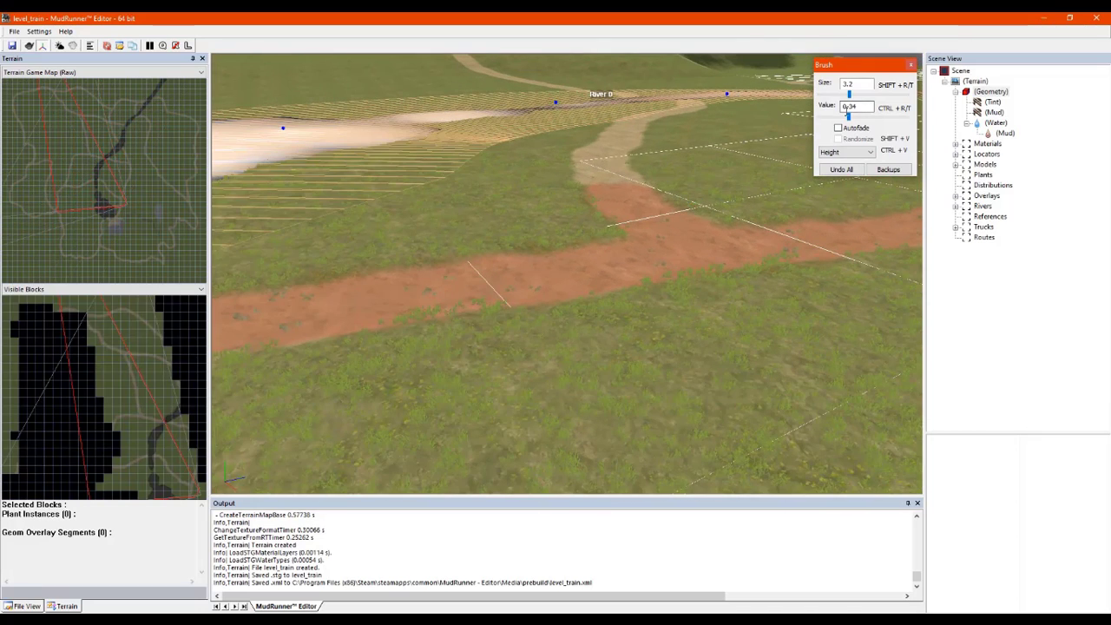
mouse_move(618, 128)
left_mouse_down()
mouse_move(649, 223)
mouse_move(627, 191)
left_mouse_up()
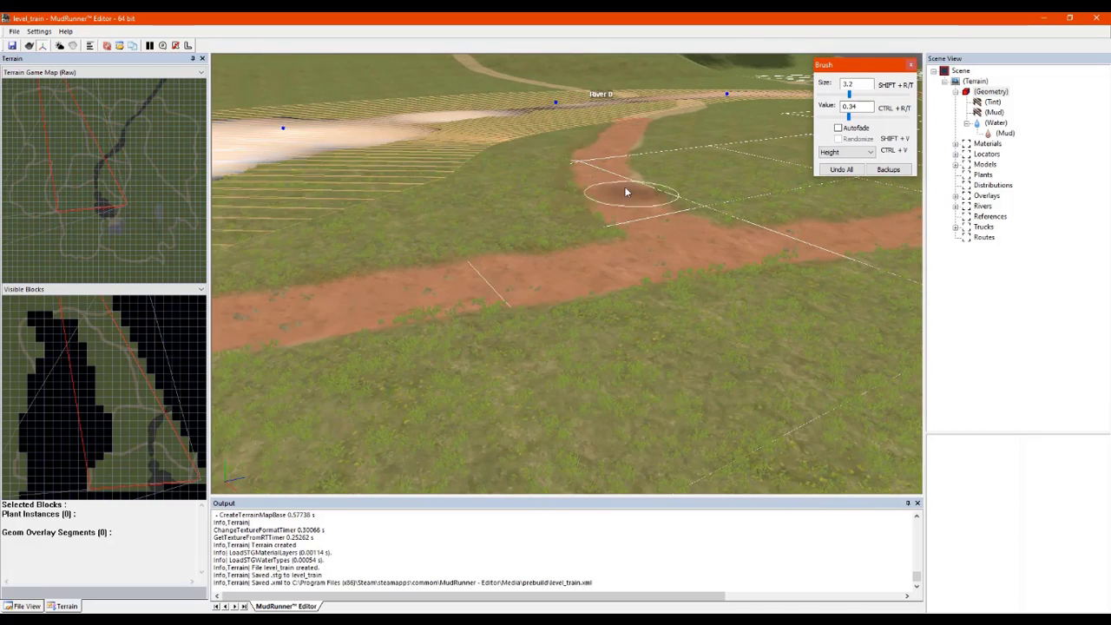
middle_click_drag(650, 141, 682, 176)
scroll(615, 165, "down", 5)
scroll(615, 165, "down", 5)
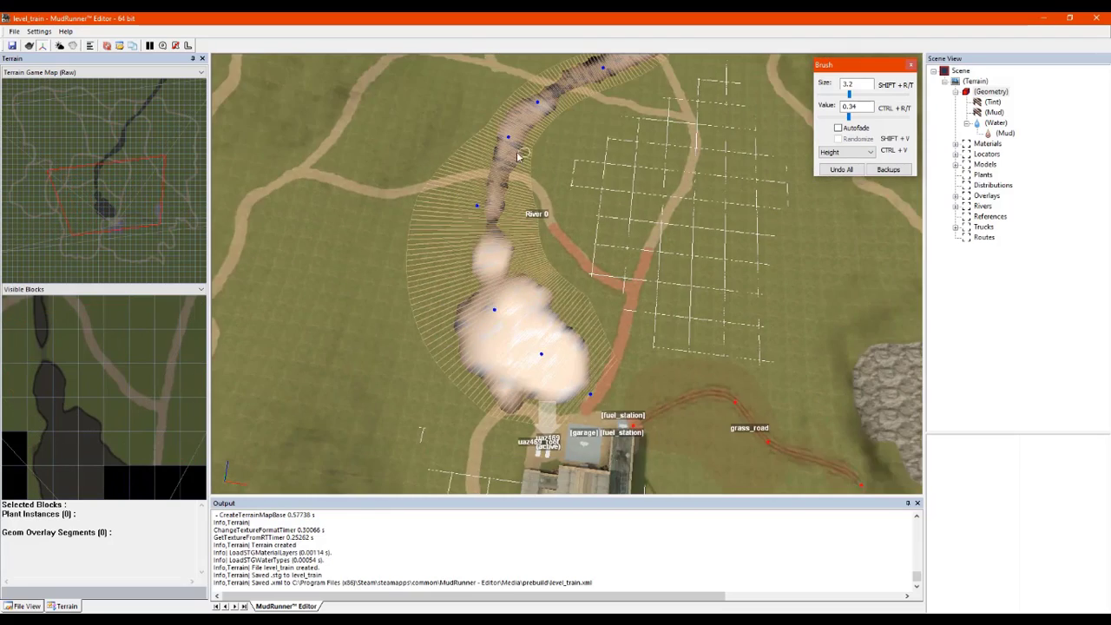
scroll(559, 182, "up", 5)
mouse_move(642, 387)
left_mouse_down()
mouse_move(602, 302)
mouse_move(510, 257)
mouse_move(364, 271)
mouse_move(223, 312)
left_mouse_up()
Step: Rebuild terrain block (15, 18) on the dirt road beside the river and reactivate the geometry Height brush
right_click(204, 308)
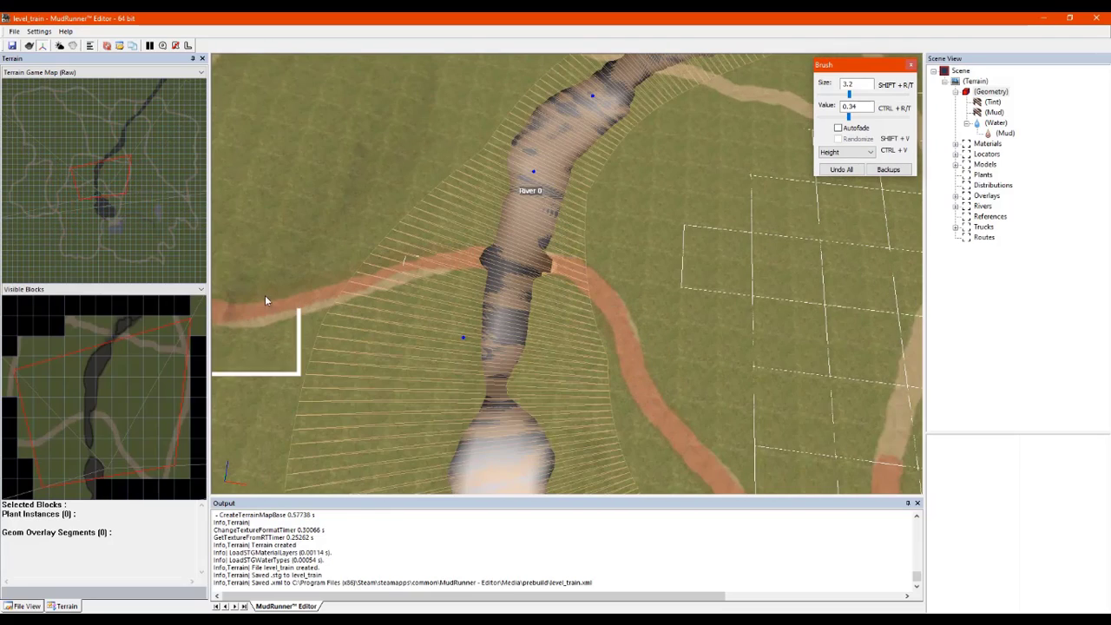
key("Escape")
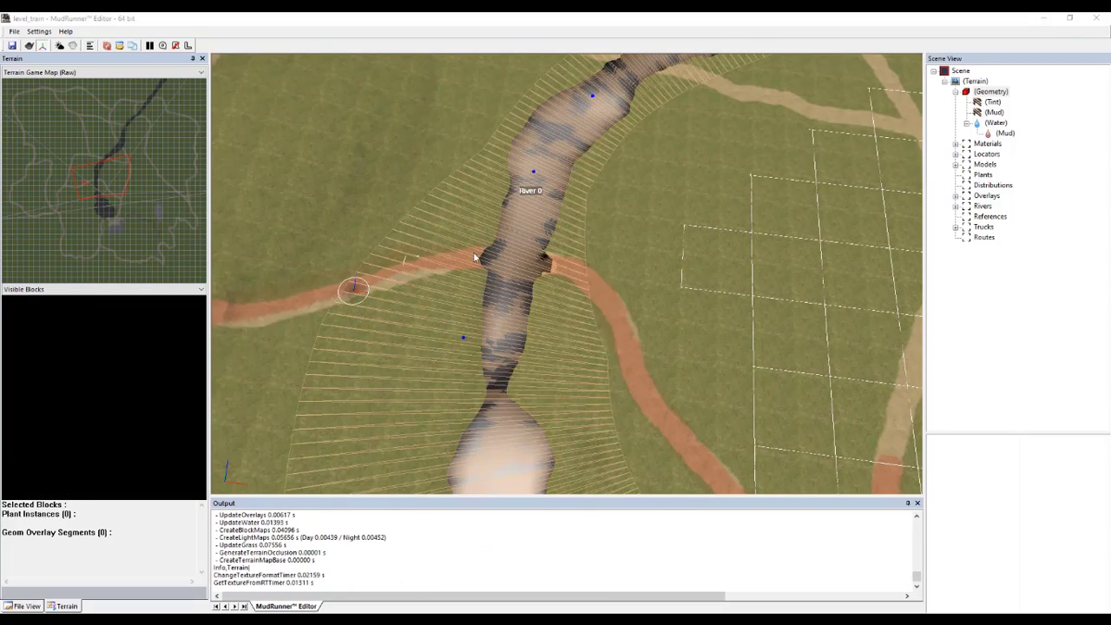
left_click(360, 292)
left_click(990, 92)
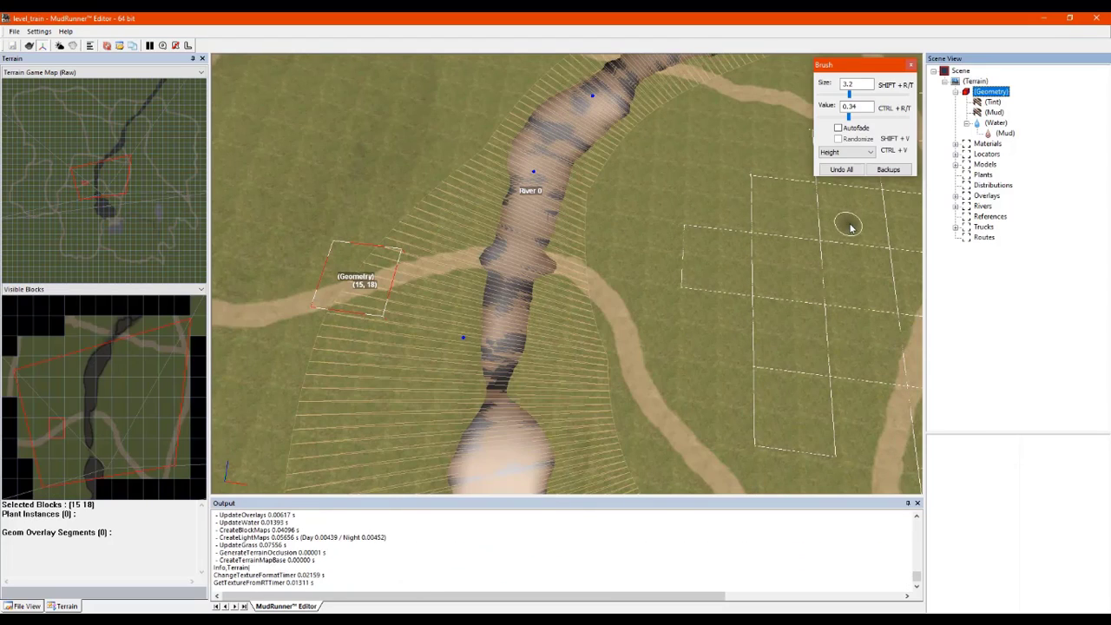
Step: Paint height along the dirt roads beside the lake, over the upper river crossing and out to the road loop near the map edge
middle_click_drag(857, 255, 863, 253)
scroll(862, 253, "down", 5)
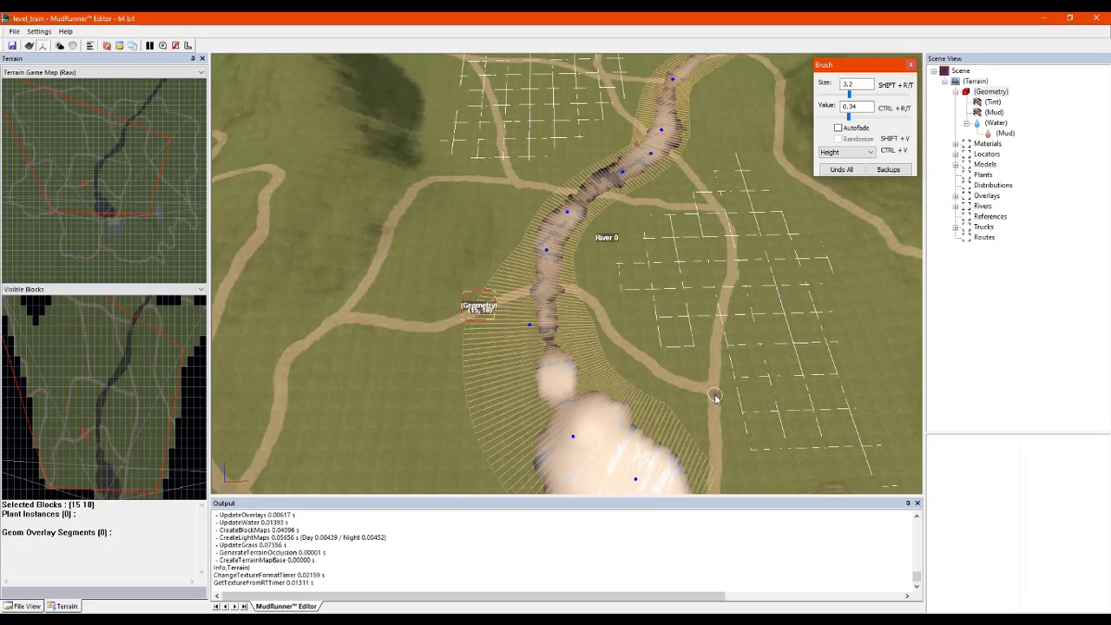
left_click(715, 396)
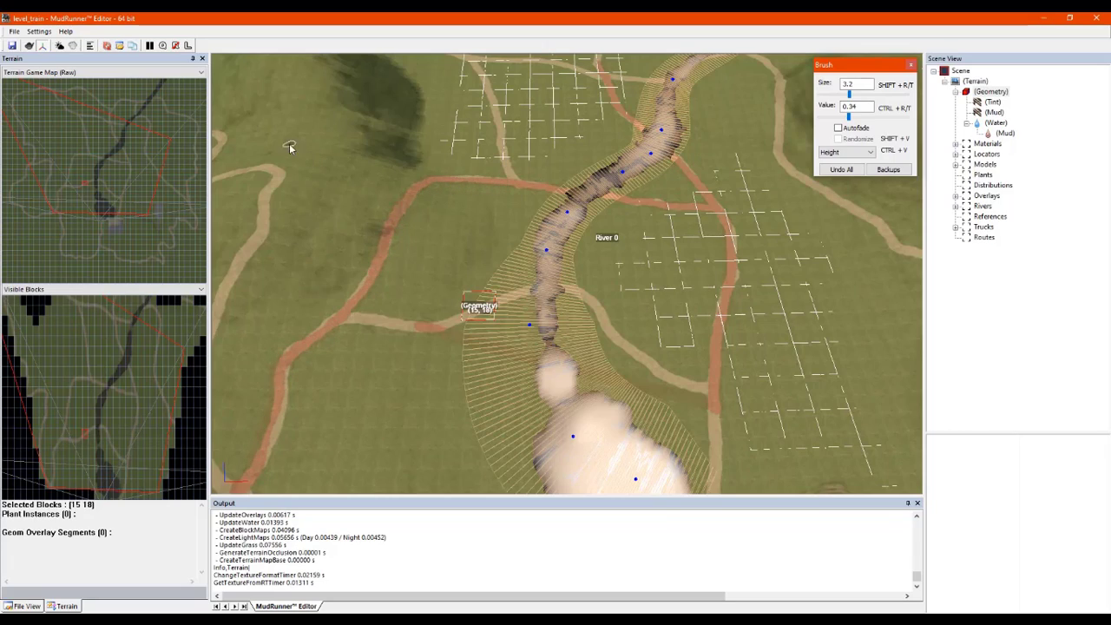
left_click_drag(267, 173, 233, 272)
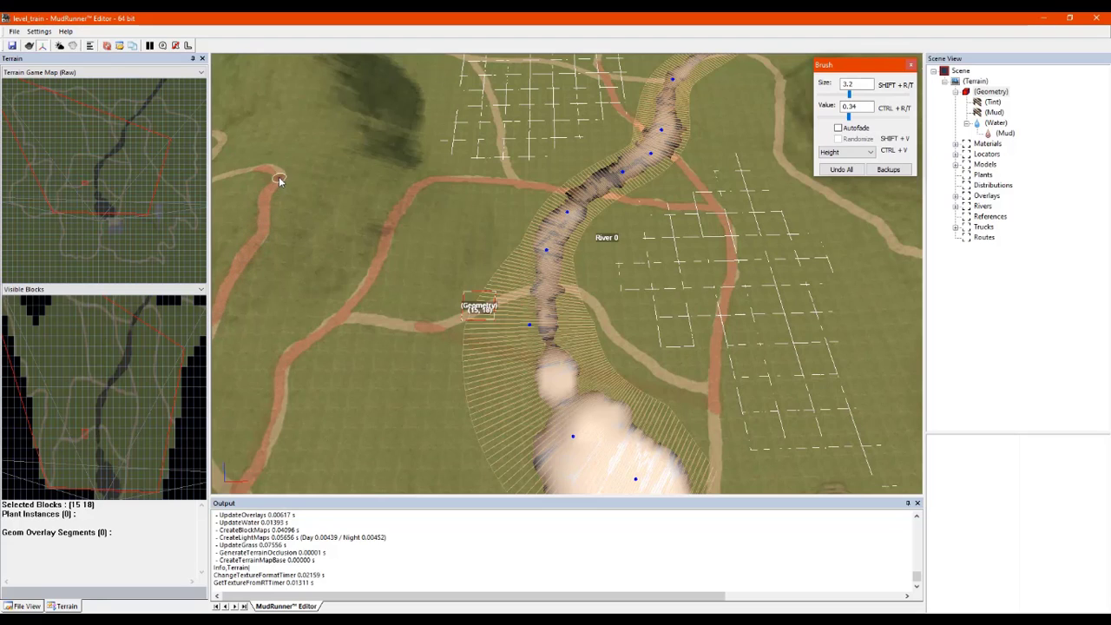
middle_click_drag(254, 166, 367, 178)
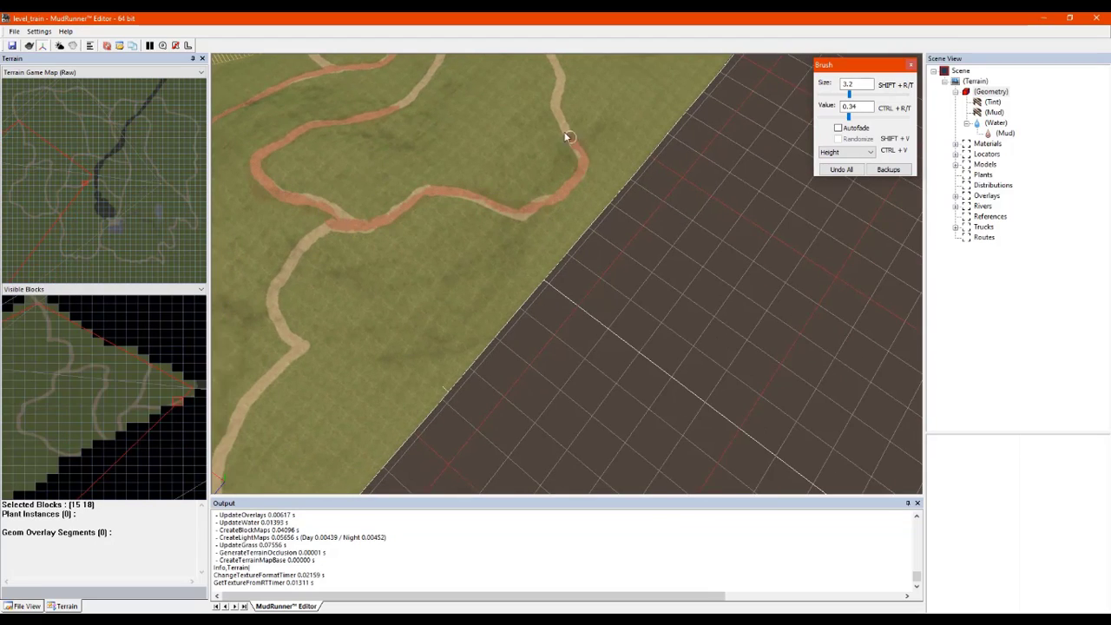
middle_click_drag(548, 59, 517, 116)
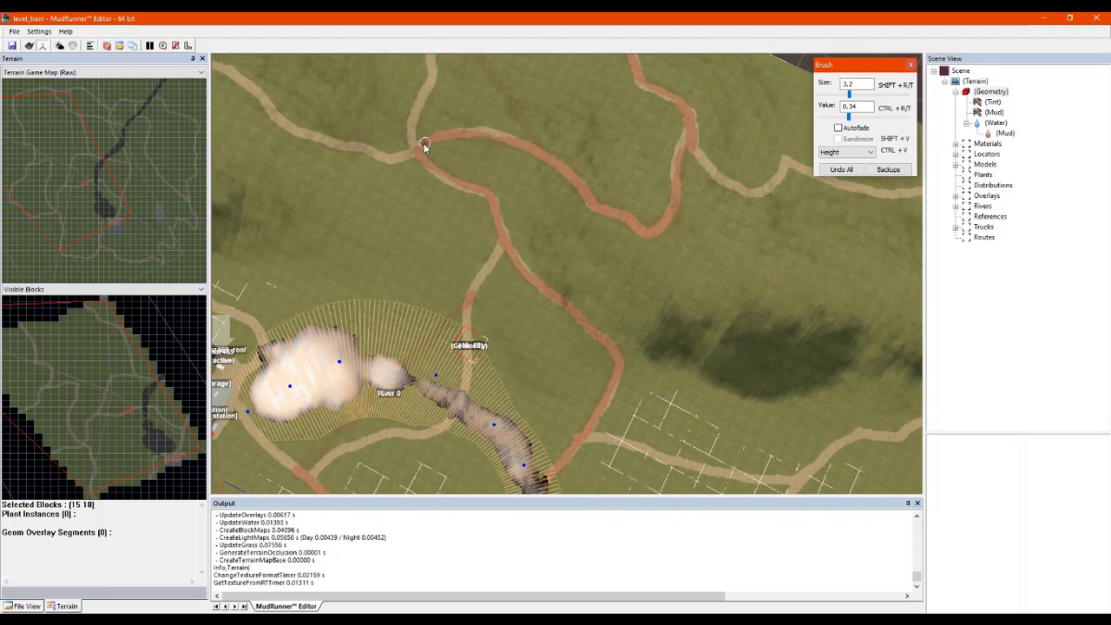
Step: Complete the height painting on the outer road loop and continue along the connecting road back to the garage
scroll(426, 59, "down", 2)
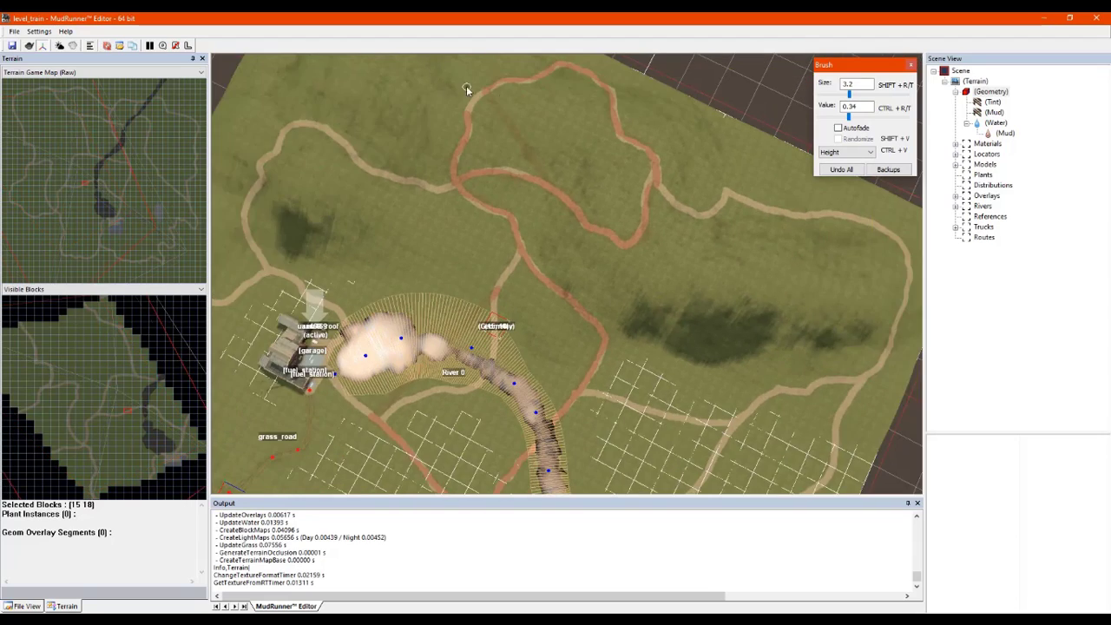
scroll(469, 90, "up", 3)
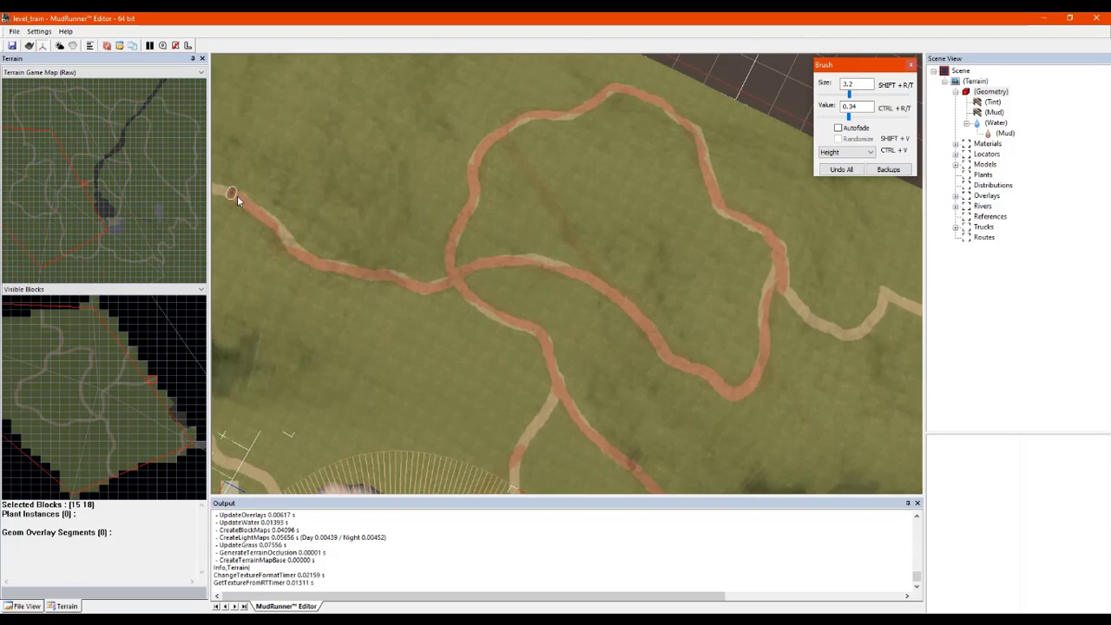
middle_click_drag(308, 259, 443, 233)
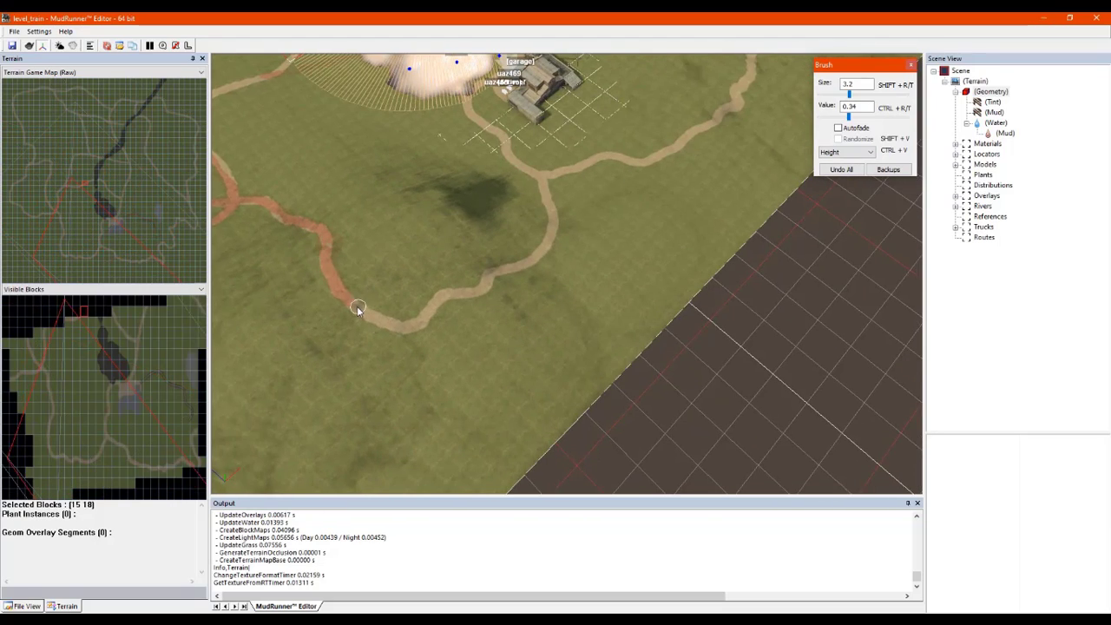
left_click_drag(356, 307, 385, 318)
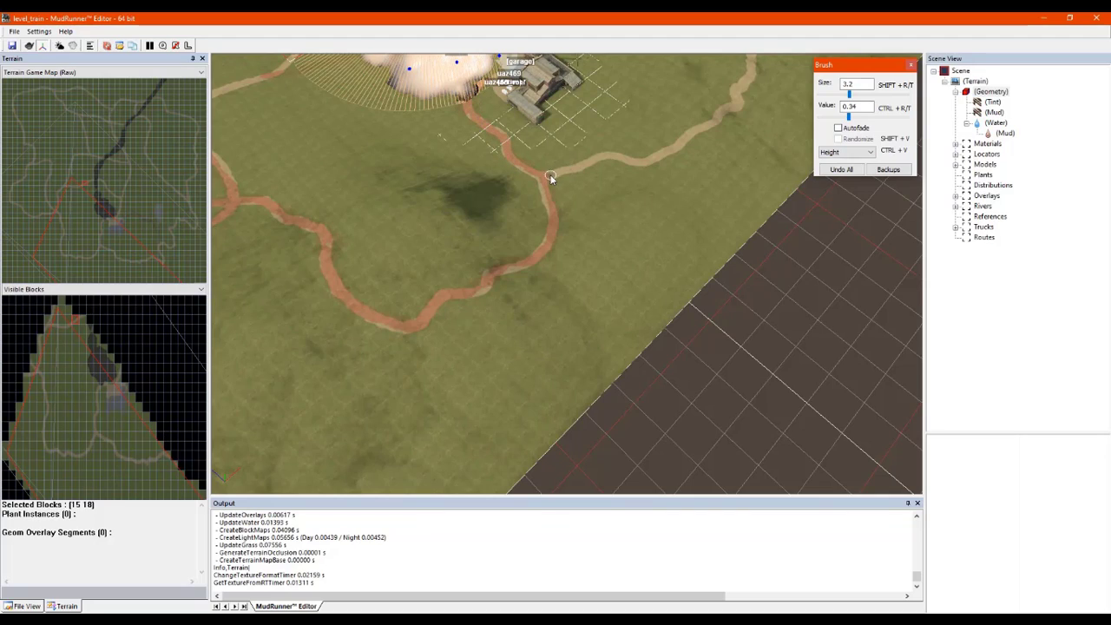
Step: Paint height along the winding dirt road that branches off near the garage and passes behind the rock and the grass_road end
left_click_drag(550, 177, 583, 167)
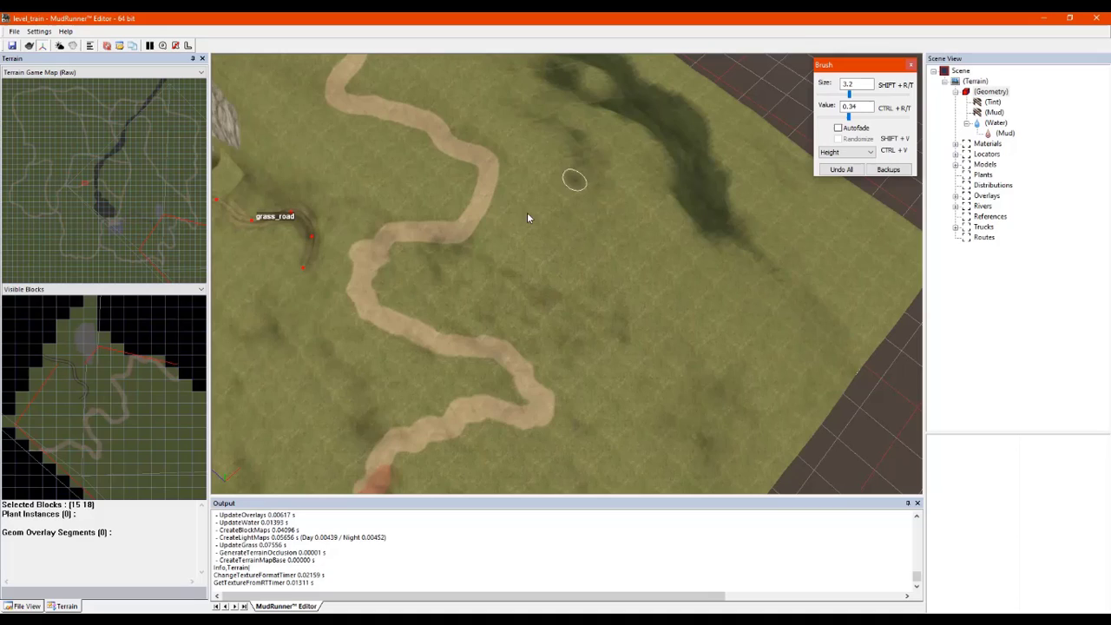
mouse_move(528, 216)
left_mouse_down()
mouse_move(489, 174)
mouse_move(474, 208)
mouse_move(405, 238)
mouse_move(374, 293)
mouse_move(520, 375)
mouse_move(530, 414)
mouse_move(459, 414)
mouse_move(389, 448)
mouse_move(374, 476)
left_mouse_up()
mouse_move(486, 164)
left_mouse_down()
mouse_move(436, 131)
mouse_move(478, 161)
mouse_move(335, 94)
mouse_move(357, 94)
left_mouse_up()
right_click_drag(356, 95, 461, 135)
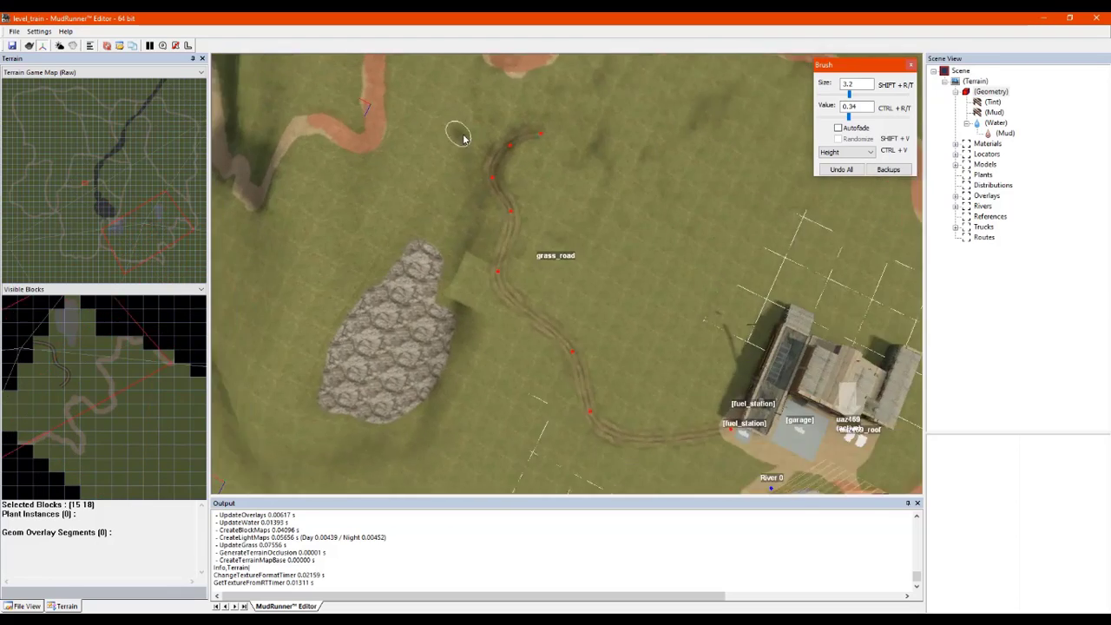
mouse_move(339, 154)
left_mouse_down()
mouse_move(308, 159)
mouse_move(286, 239)
mouse_move(248, 230)
mouse_move(233, 206)
left_mouse_up()
Step: Paint height around the road bend near the map edge and along both branches of the fork beyond it
right_click_drag(232, 207, 349, 216)
mouse_move(277, 246)
left_mouse_down()
mouse_move(260, 330)
mouse_move(364, 298)
mouse_move(402, 209)
left_mouse_up()
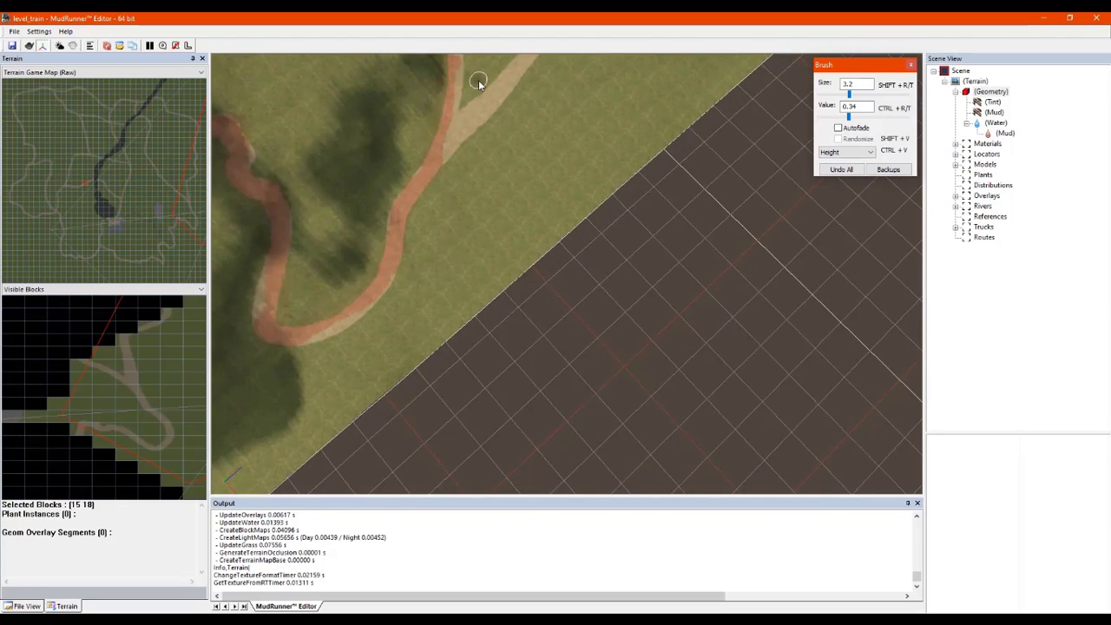
left_click_drag(464, 123, 430, 177)
scroll(454, 113, "up", 2)
scroll(468, 101, "down", 4)
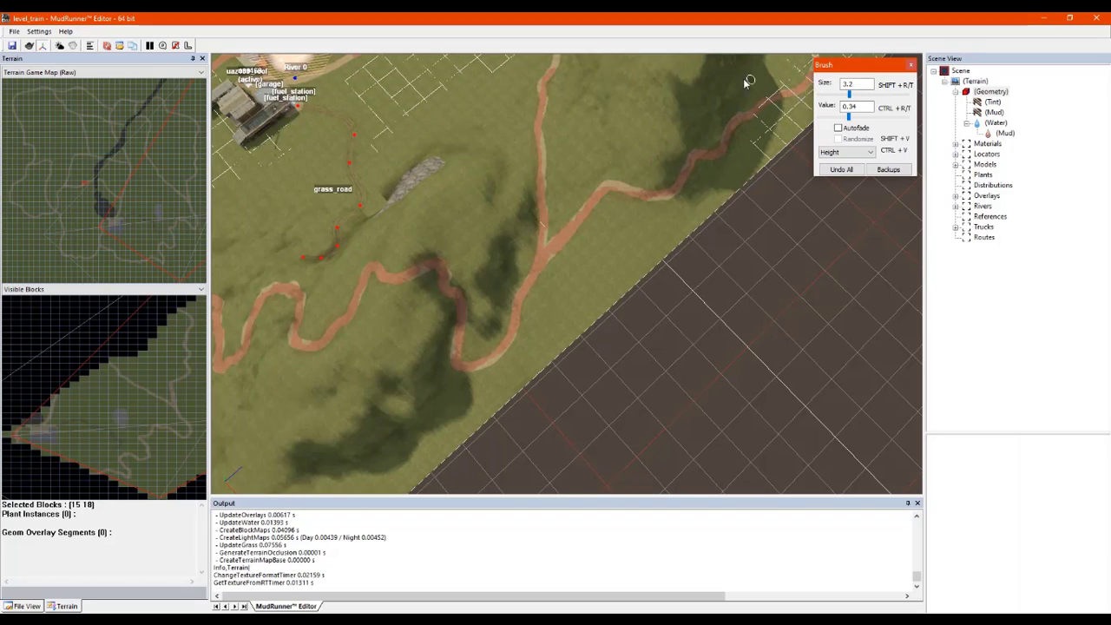
Step: Paint height along the dirt roads flanking the large hill and along the forked roads across the river
scroll(743, 81, "down", 3)
scroll(625, 104, "up", 5)
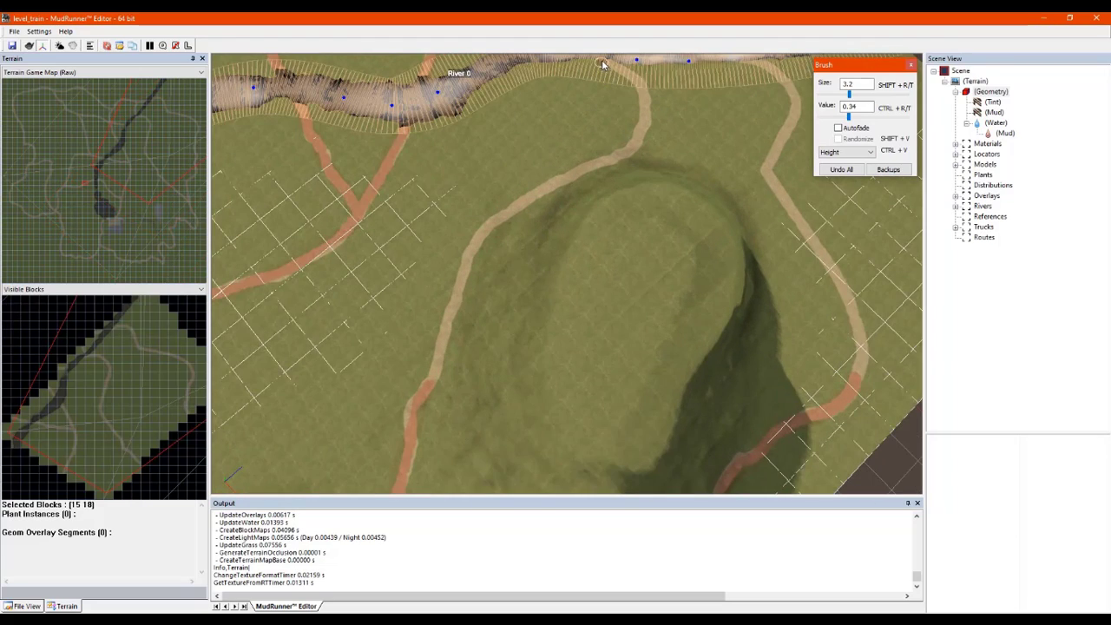
left_click_drag(602, 62, 654, 114)
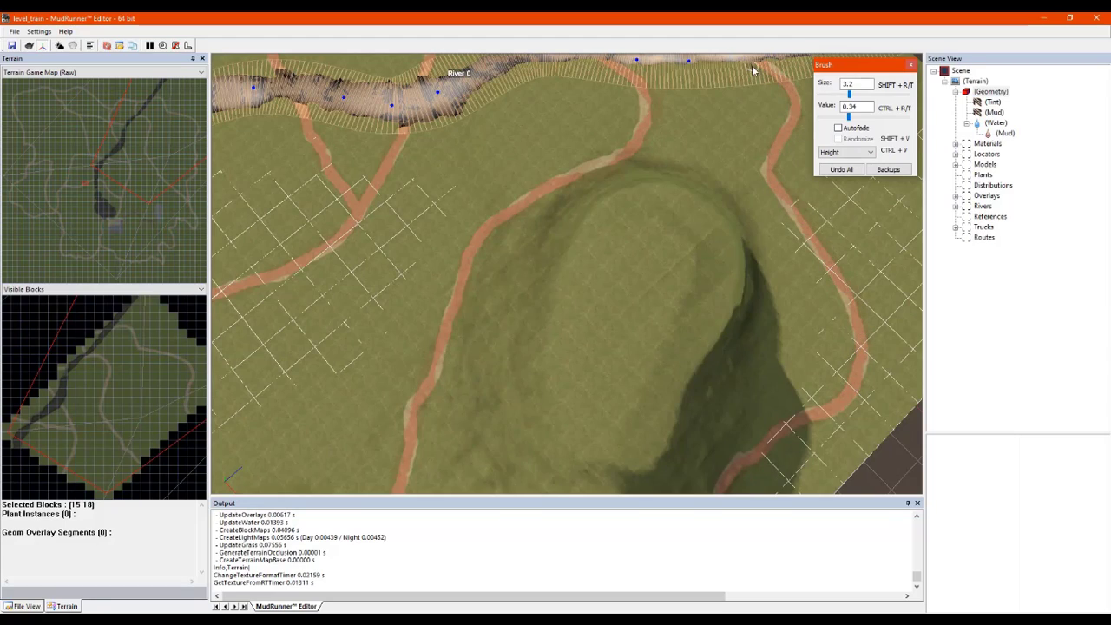
key("w")
mouse_move(424, 159)
middle_mouse_down()
mouse_move(520, 163)
mouse_move(566, 151)
middle_mouse_up()
mouse_move(535, 116)
left_mouse_down()
mouse_move(622, 354)
mouse_move(731, 522)
mouse_move(736, 405)
mouse_move(872, 179)
left_mouse_up()
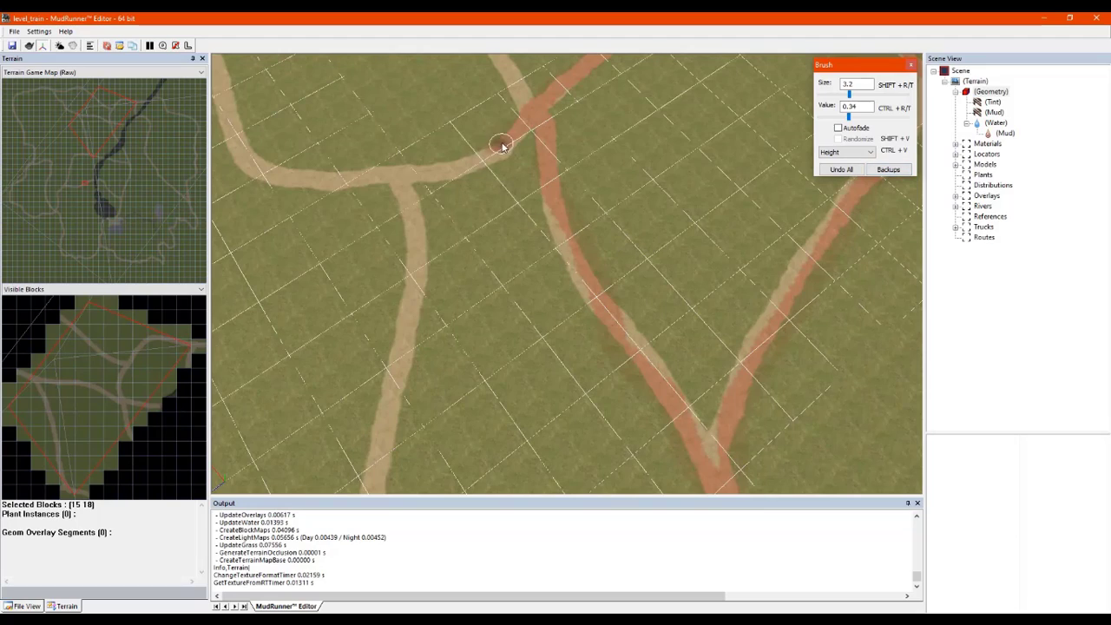
Step: Paint height along the curved road, its side branch and the short river-bound road at the junction across the river
mouse_move(502, 146)
left_mouse_down()
mouse_move(426, 174)
mouse_move(373, 490)
left_mouse_up()
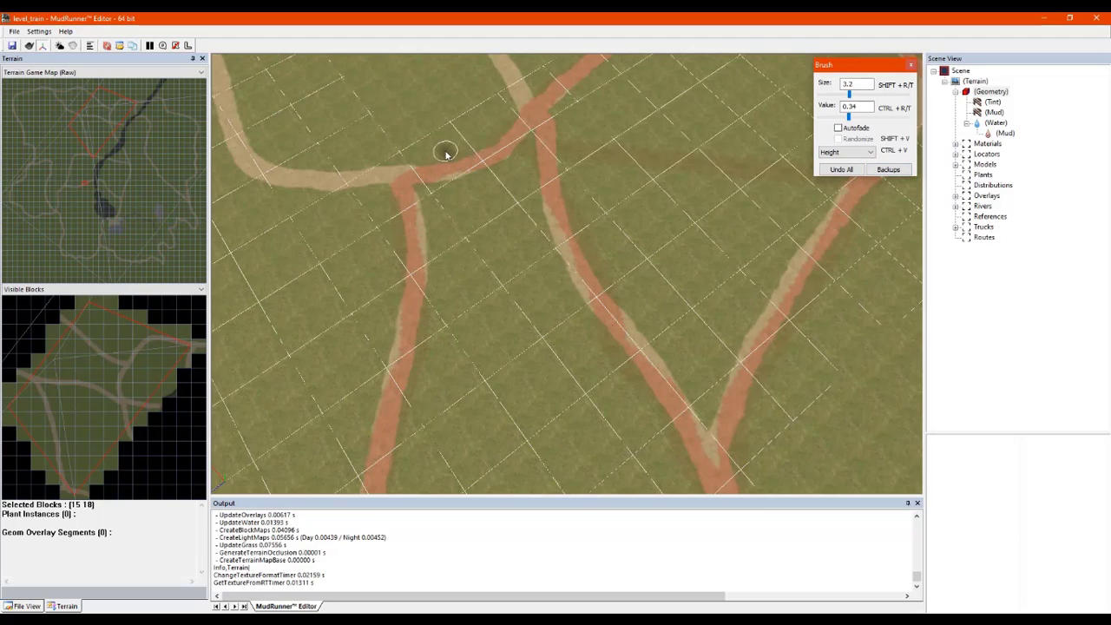
mouse_move(445, 155)
left_mouse_down()
mouse_move(367, 179)
mouse_move(246, 156)
mouse_move(211, 45)
left_mouse_up()
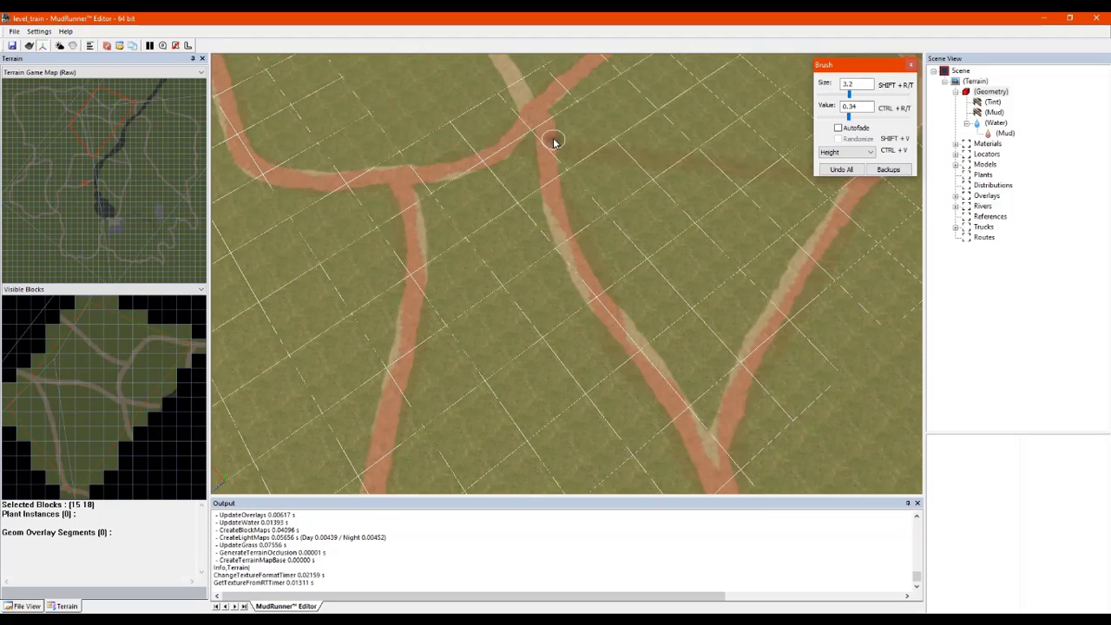
left_click_drag(554, 141, 495, 48)
scroll(536, 150, "down", 3)
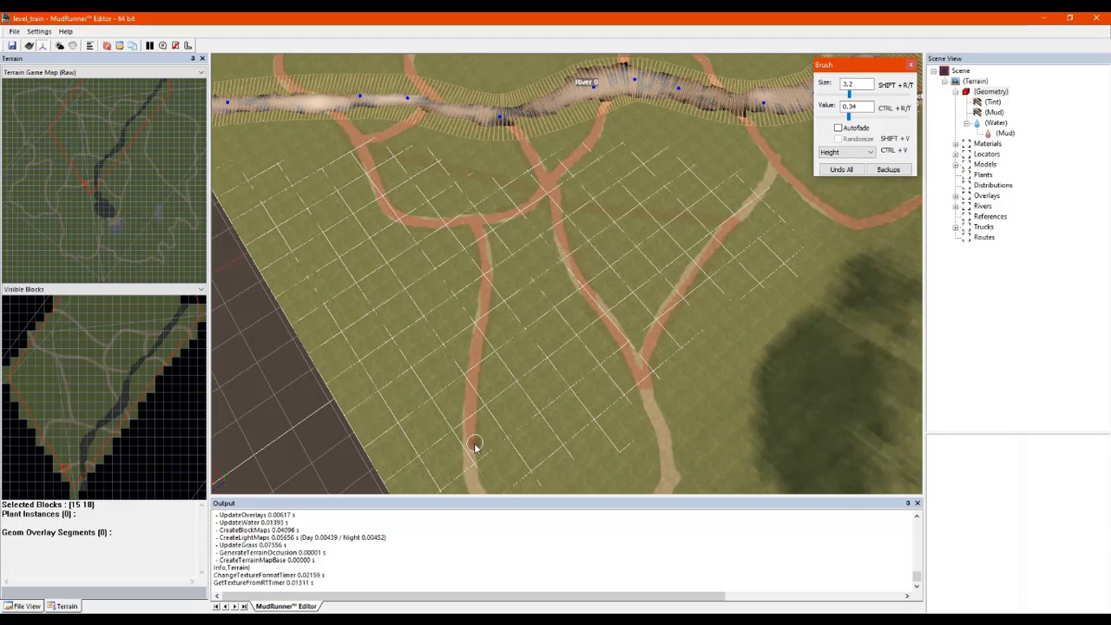
Step: Paint height along the two roads merging near the map edge, around the corner bend and up to the next forks
scroll(483, 477, "down", 2)
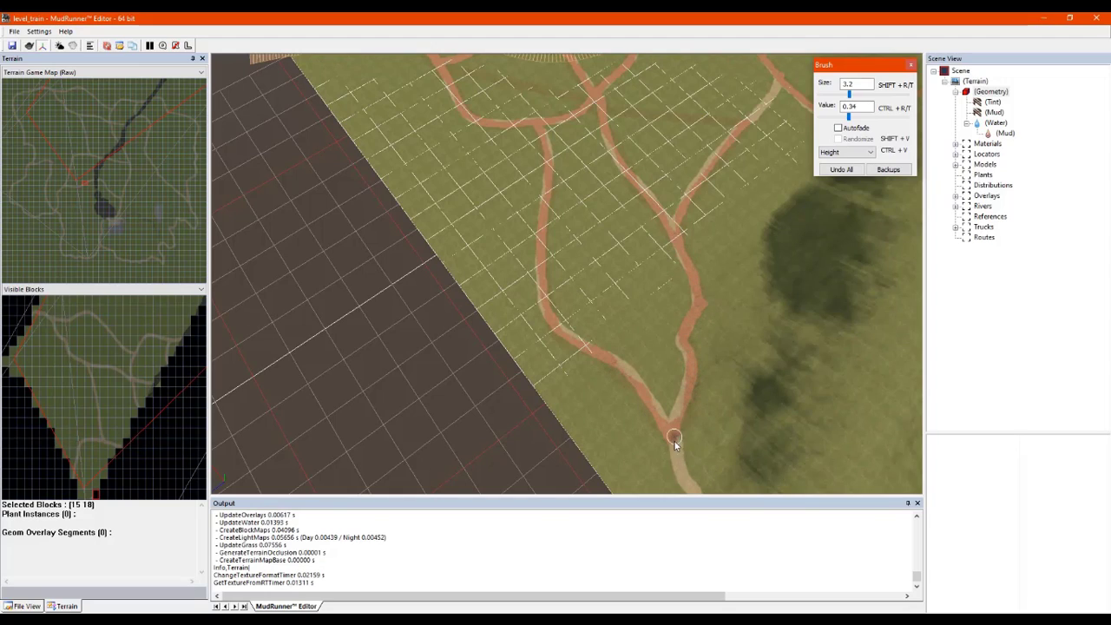
middle_click(689, 483)
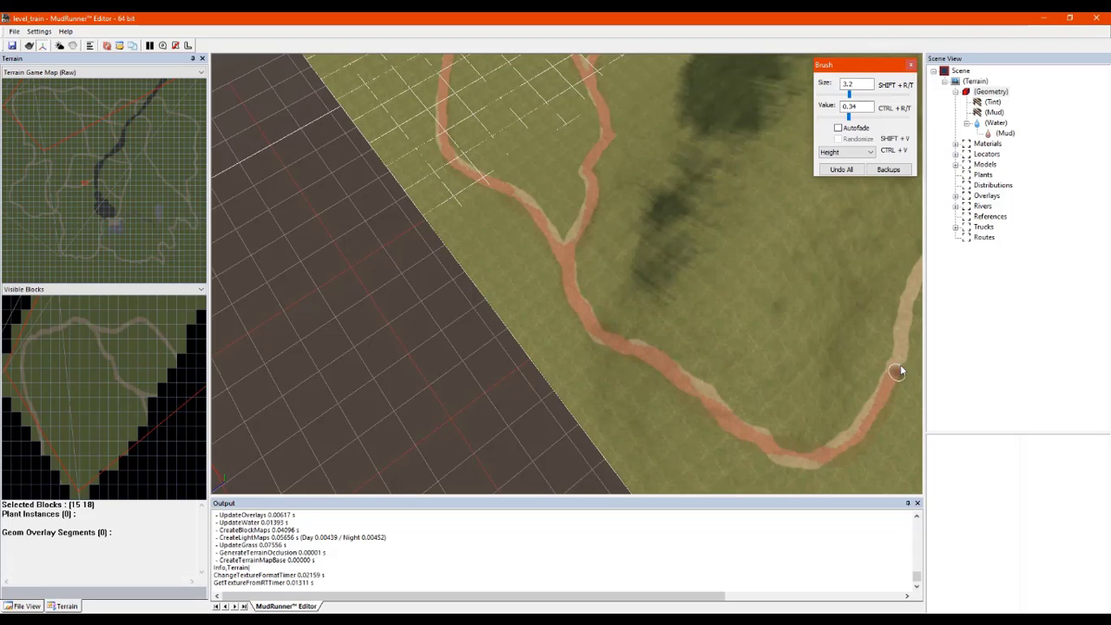
middle_click(913, 301)
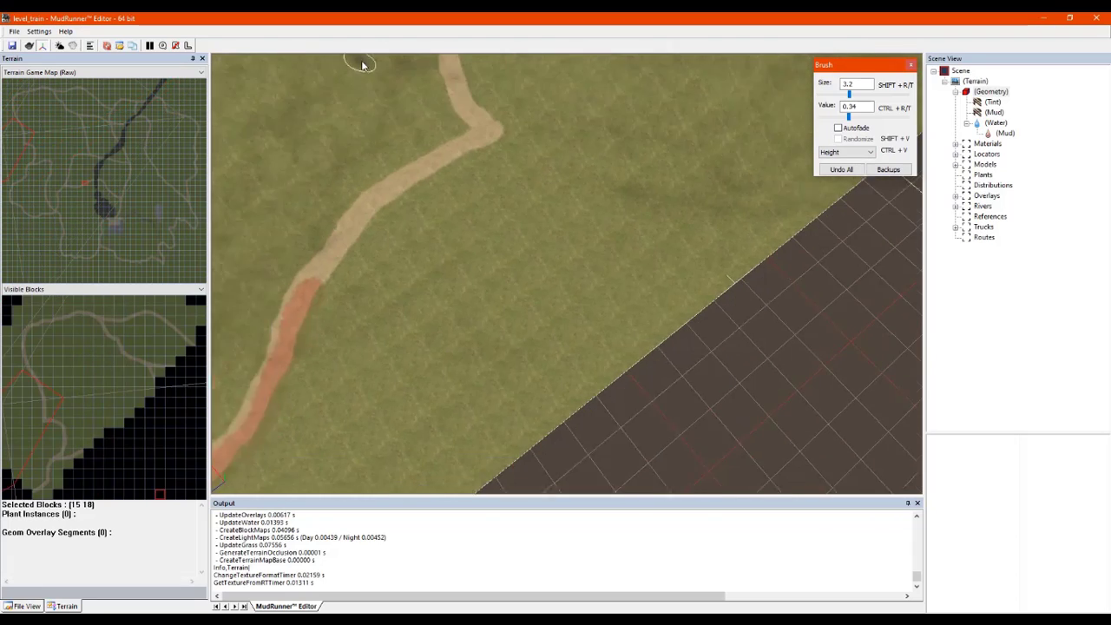
scroll(581, 166, "down", 4)
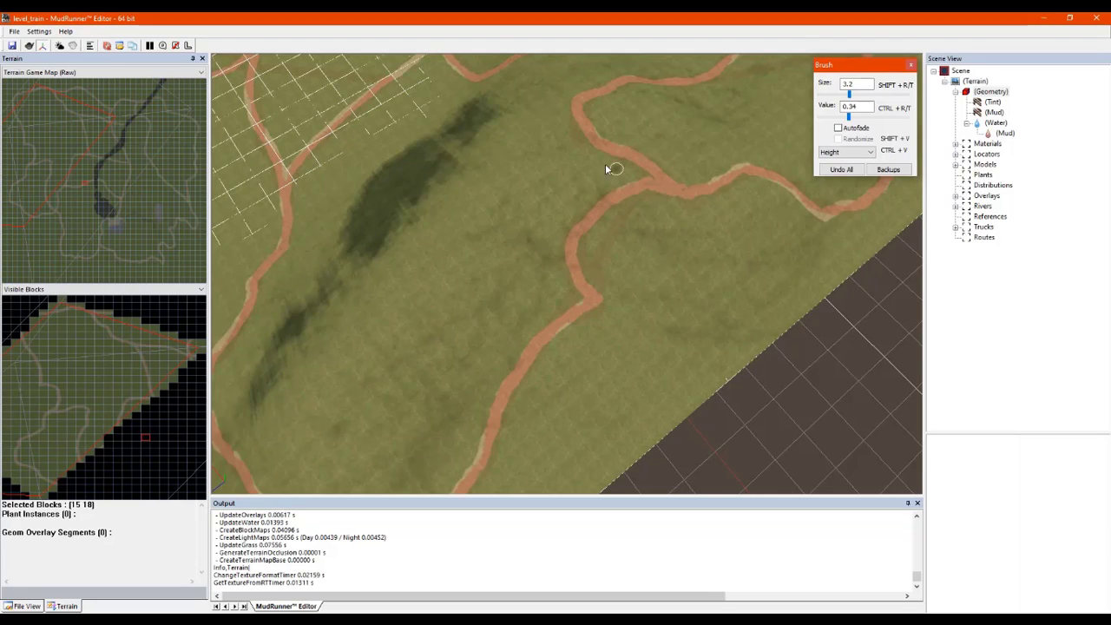
Step: Paint height along the remaining roads leading to the river crossing and beside the lake back to the garage
scroll(606, 169, "down", 4)
scroll(633, 141, "up", 4)
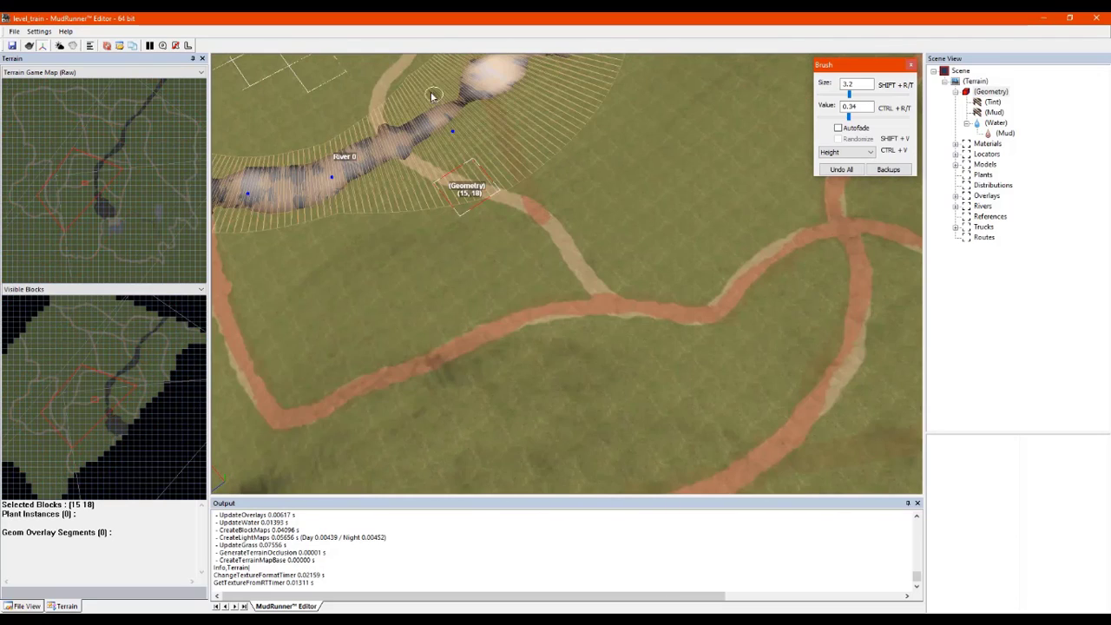
scroll(431, 94, "down", 3)
middle_click_drag(402, 79, 600, 208)
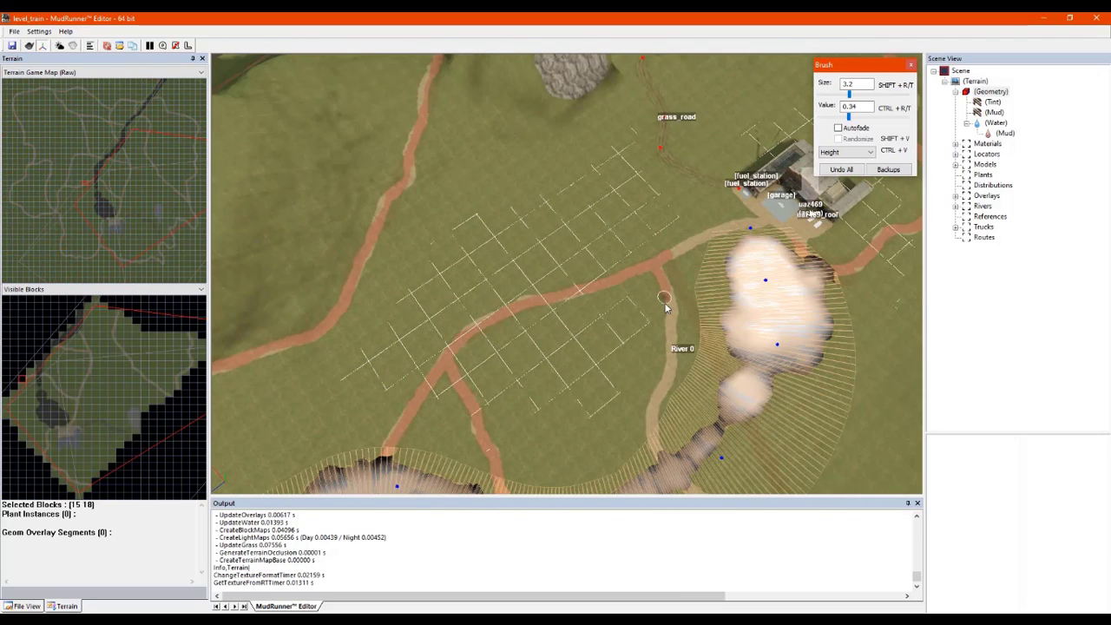
middle_click_drag(678, 482, 588, 282)
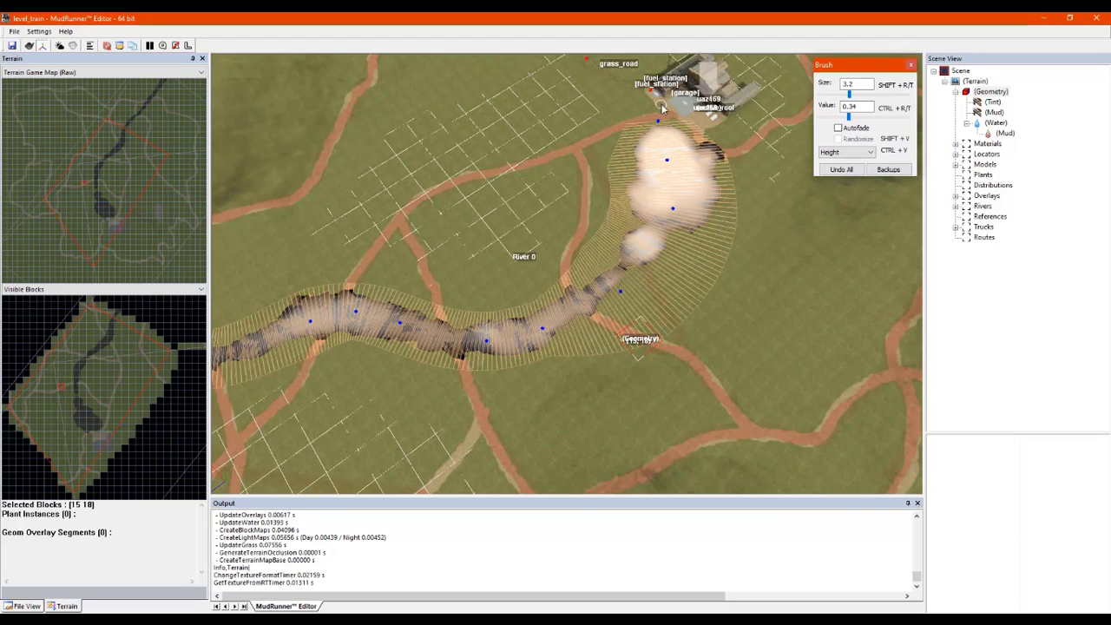
Step: Paint height over the dirt ground around the garage and fuel stations, and exit geometry painting
scroll(684, 118, "up", 5)
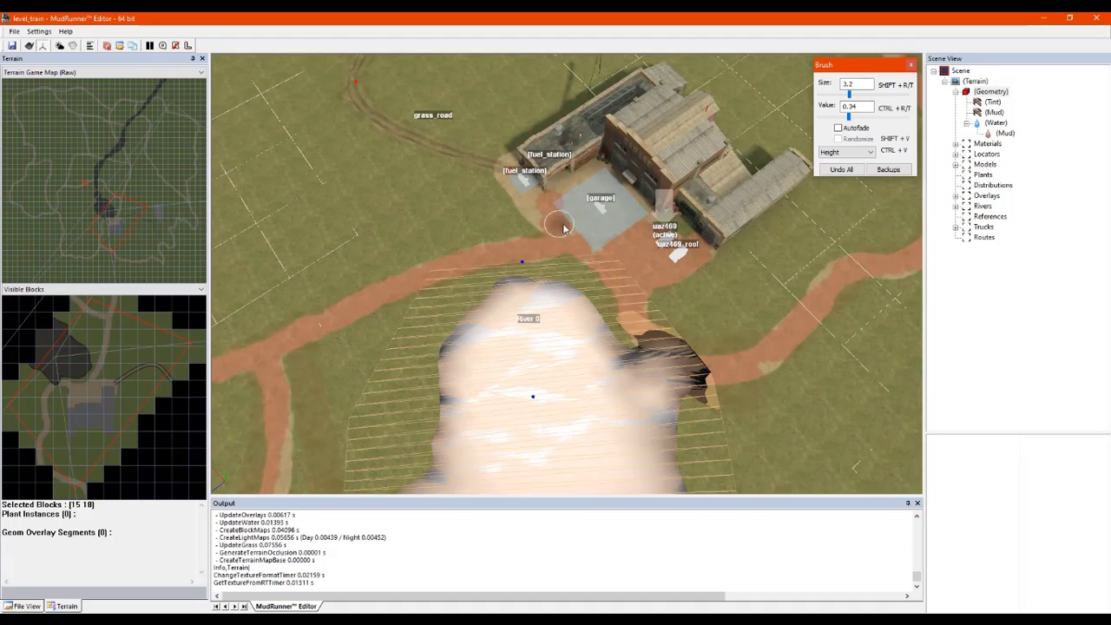
mouse_move(562, 228)
left_mouse_down()
mouse_move(573, 193)
mouse_move(618, 174)
mouse_move(653, 217)
left_mouse_up()
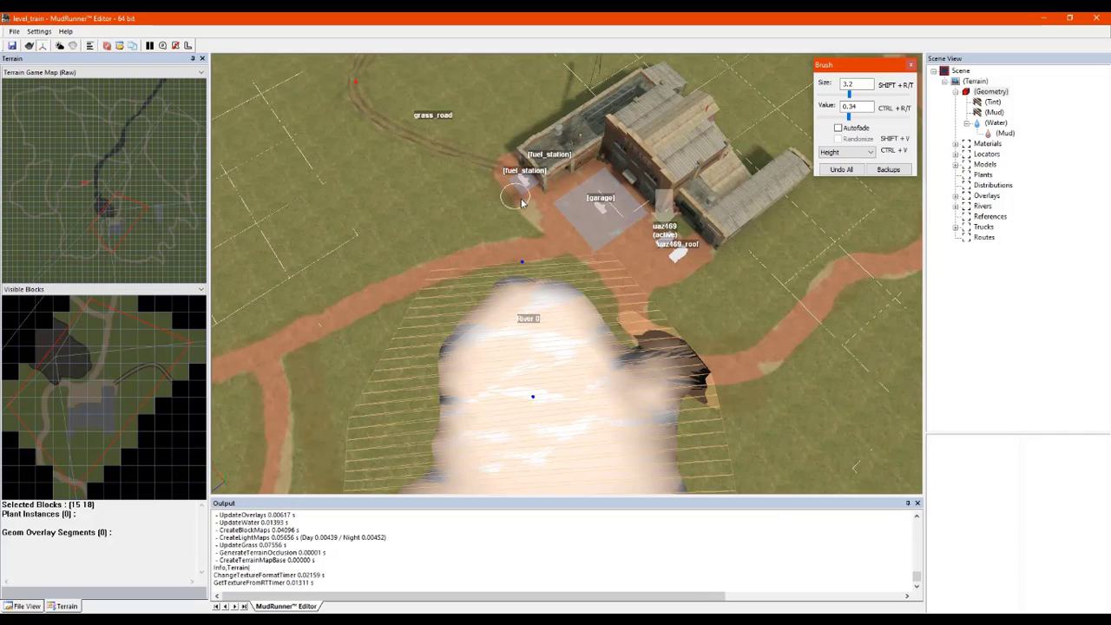
middle_click_drag(461, 222, 546, 263)
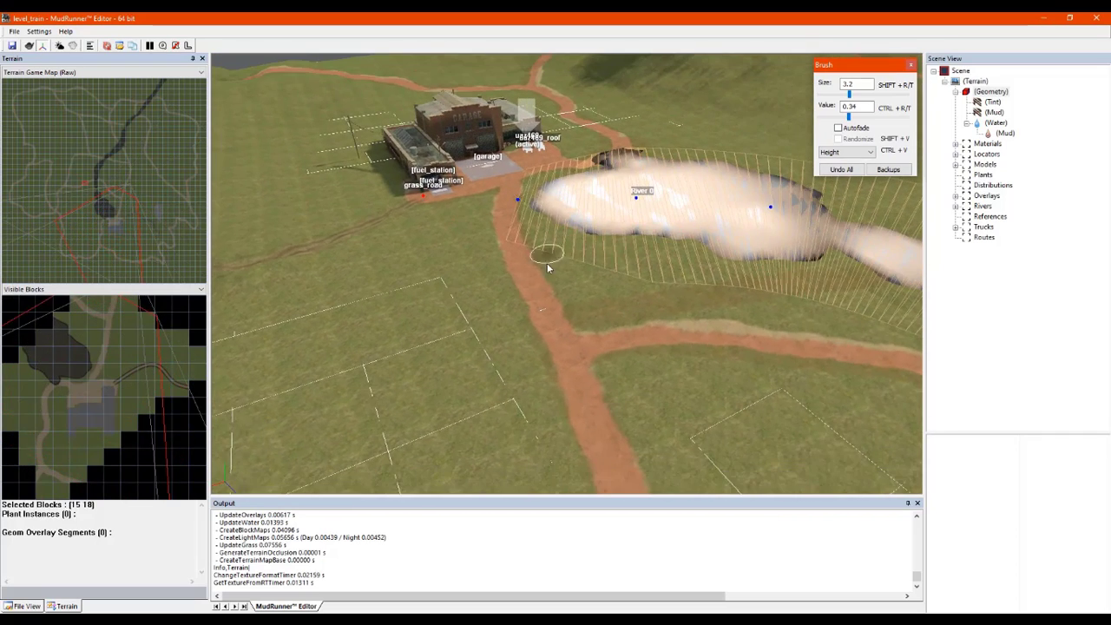
scroll(548, 268, "up", 3)
middle_click_drag(551, 315, 532, 291)
key("Escape")
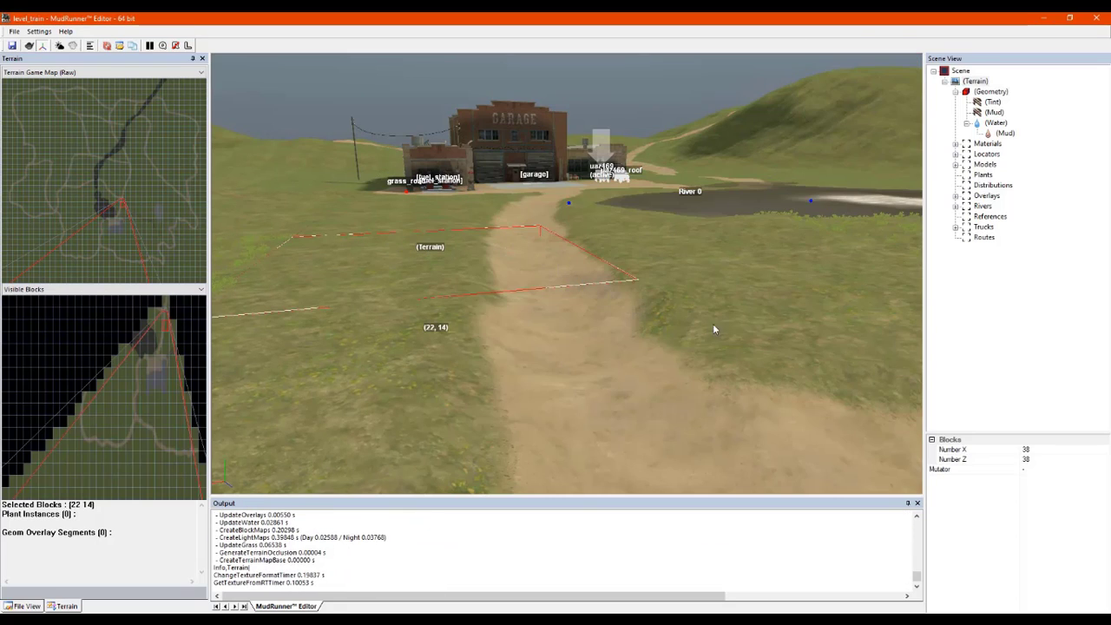
Step: Check the roughened roads near the garage up close and rebuild the whole terrain
middle_click_drag(713, 325, 795, 335)
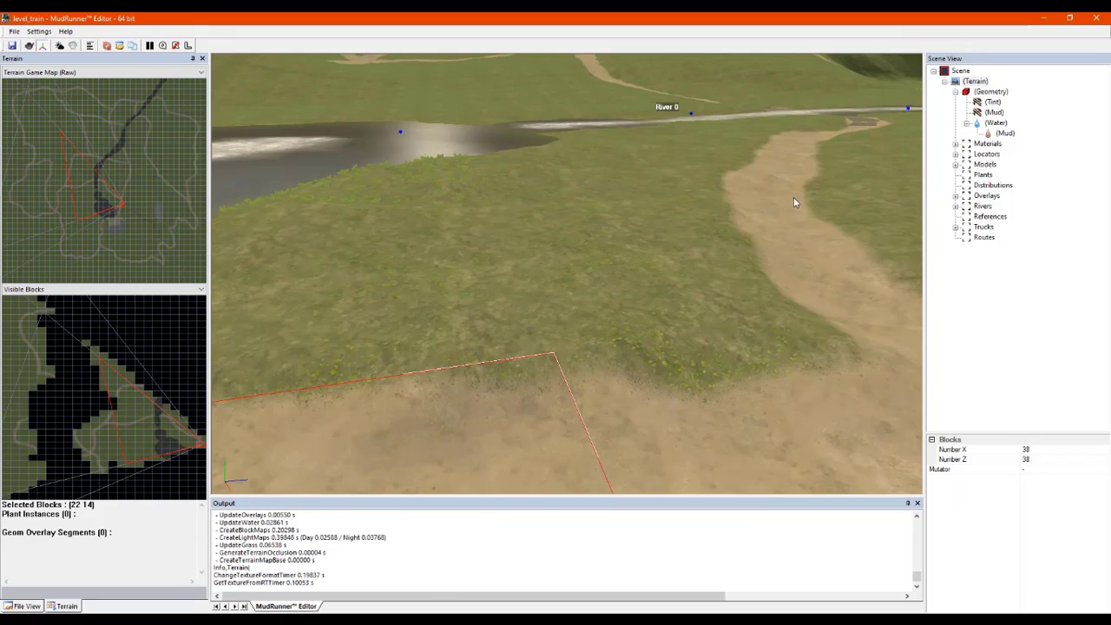
right_click_drag(759, 231, 664, 233)
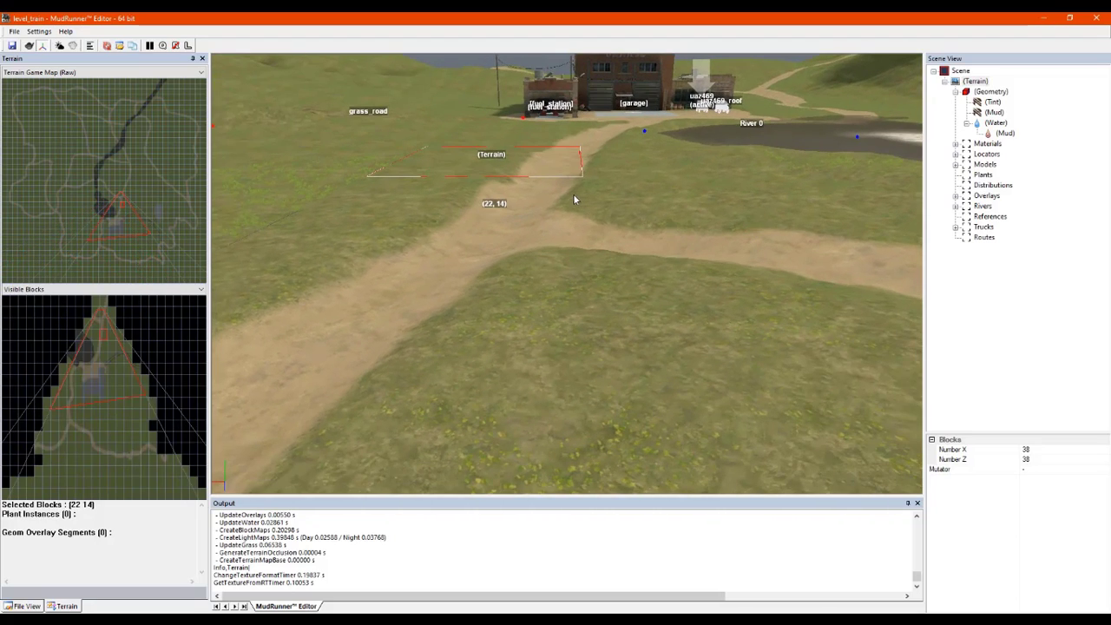
right_click(504, 203)
left_click(531, 213)
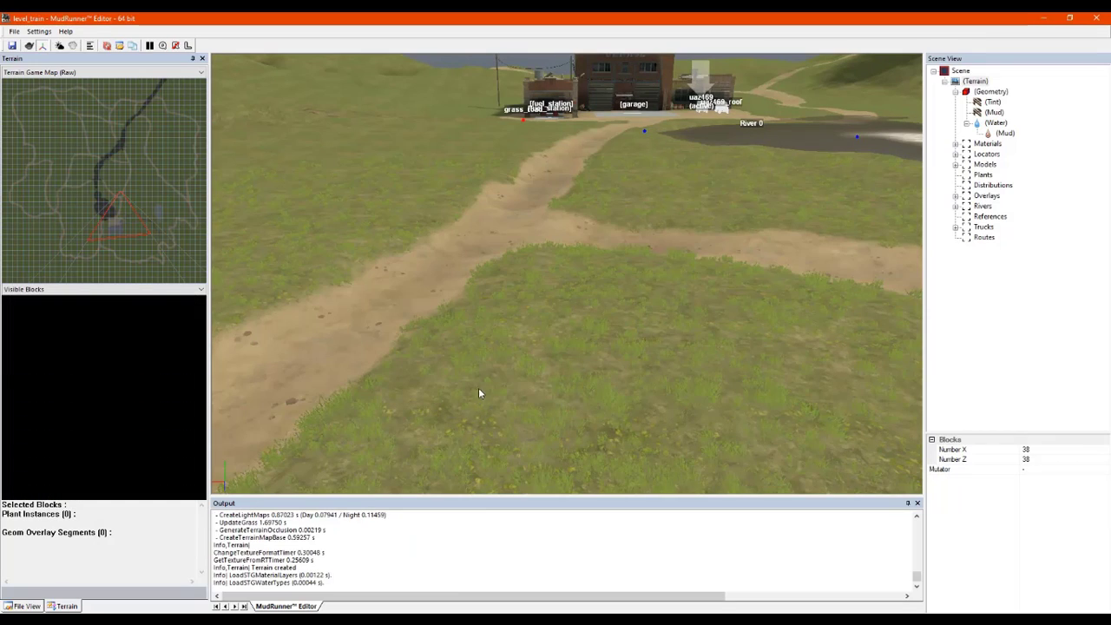
Step: Inspect the rebuilt roads around the garage, lake and river, and save the level_train map
middle_click_drag(526, 306, 610, 302)
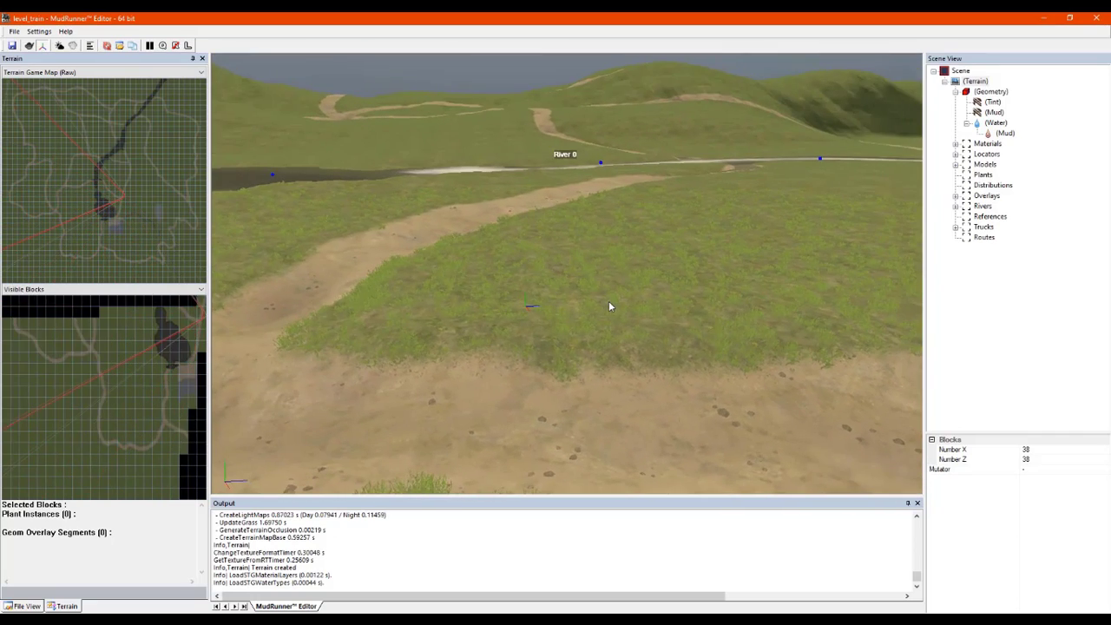
right_click_drag(608, 301, 544, 310)
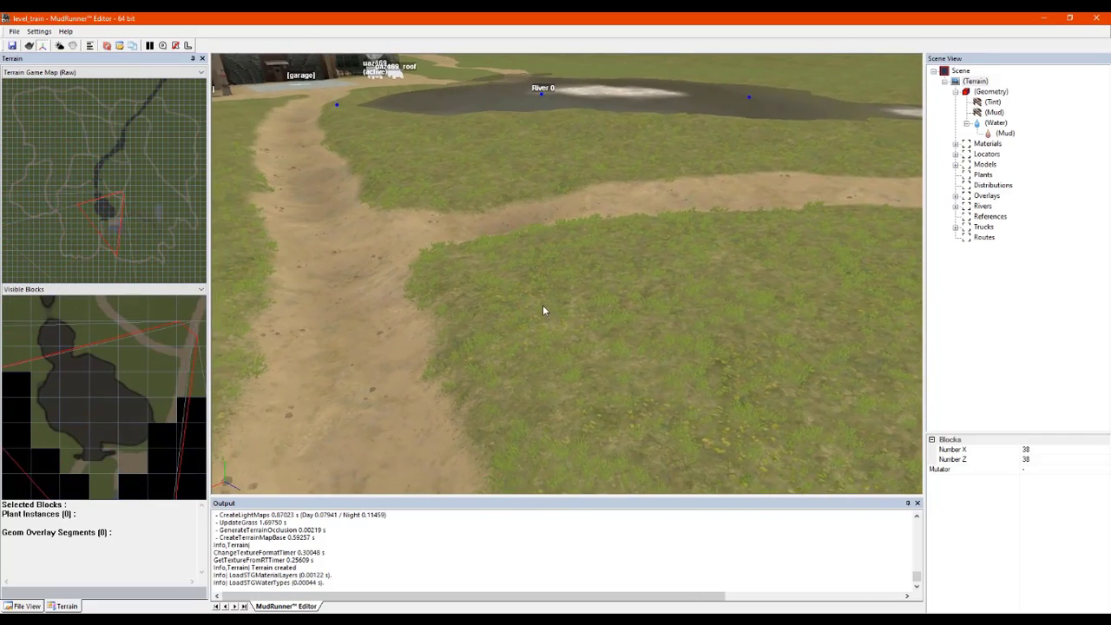
scroll(542, 305, "down", 10)
middle_click_drag(549, 247, 534, 261)
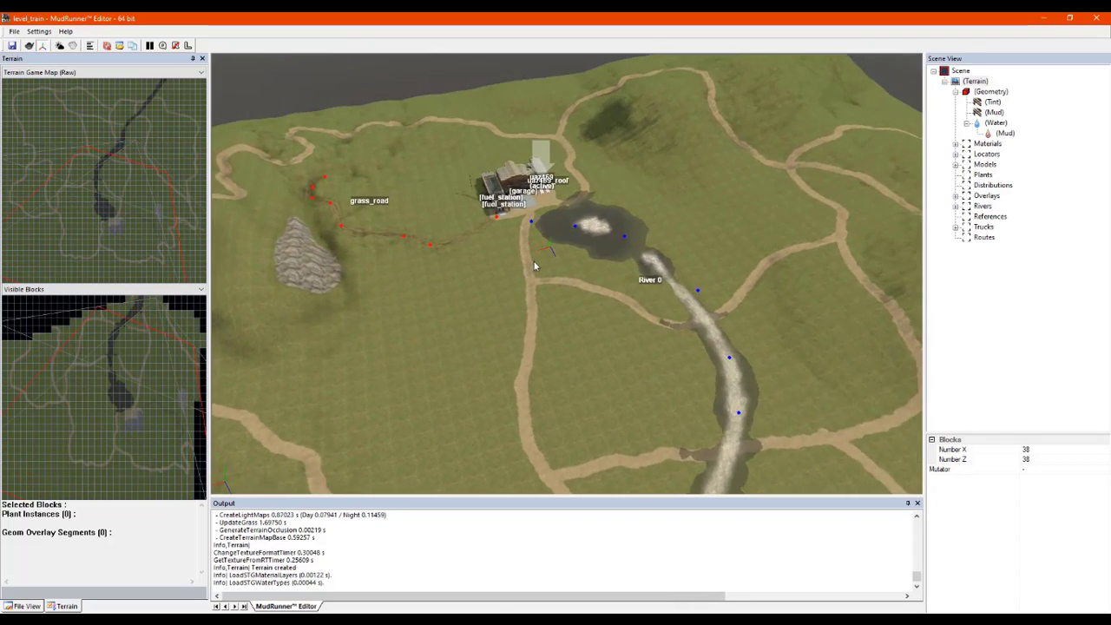
right_click_drag(534, 267, 511, 261)
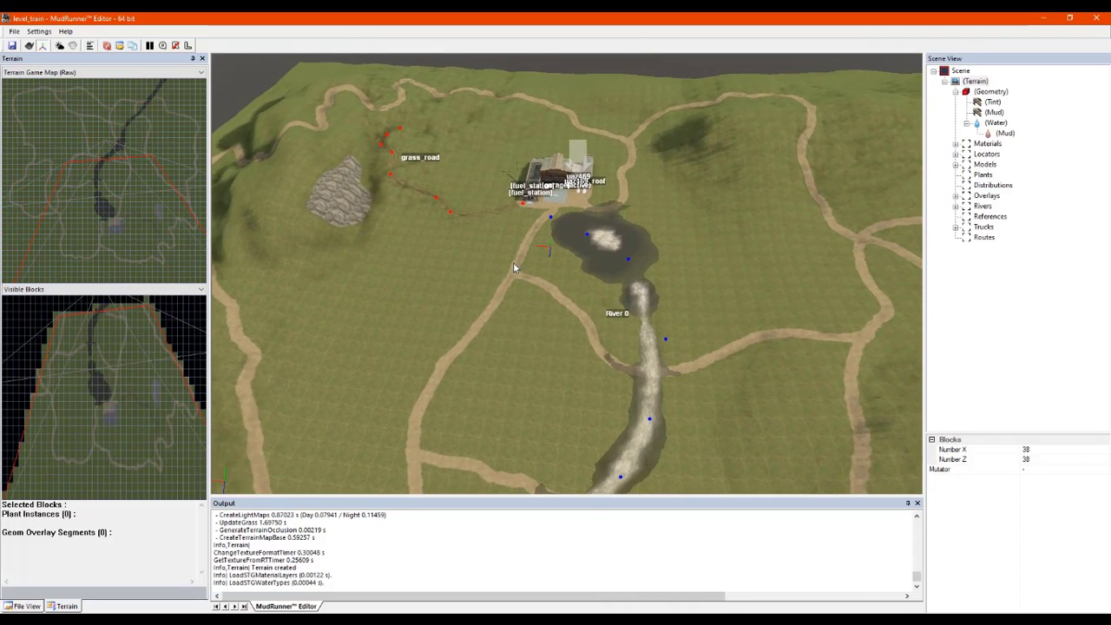
scroll(513, 264, "up", 6)
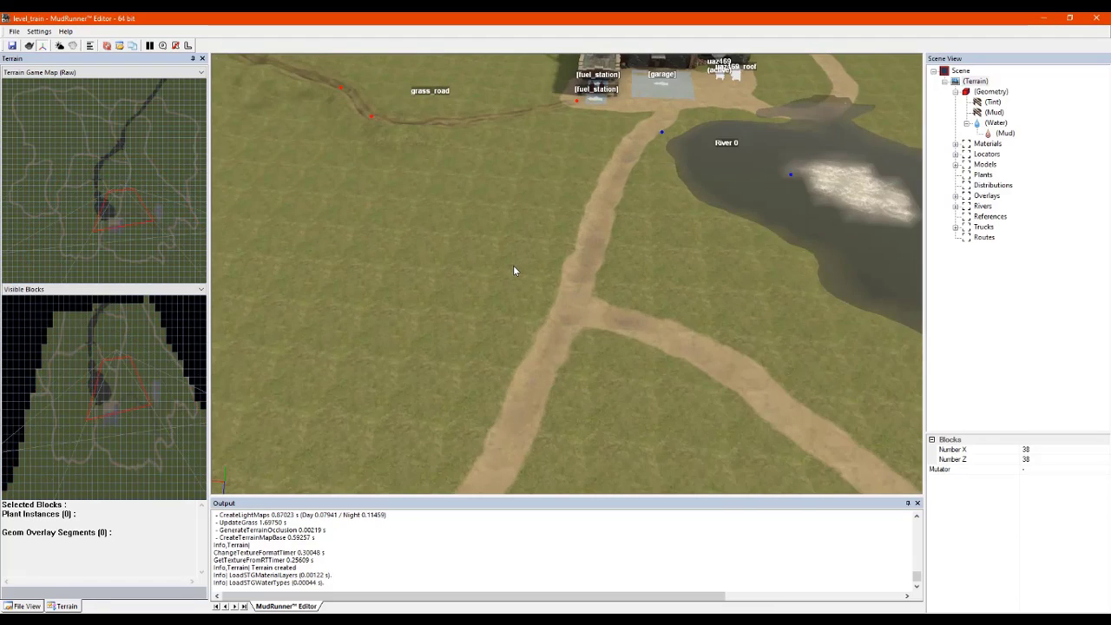
right_click_drag(519, 262, 556, 255)
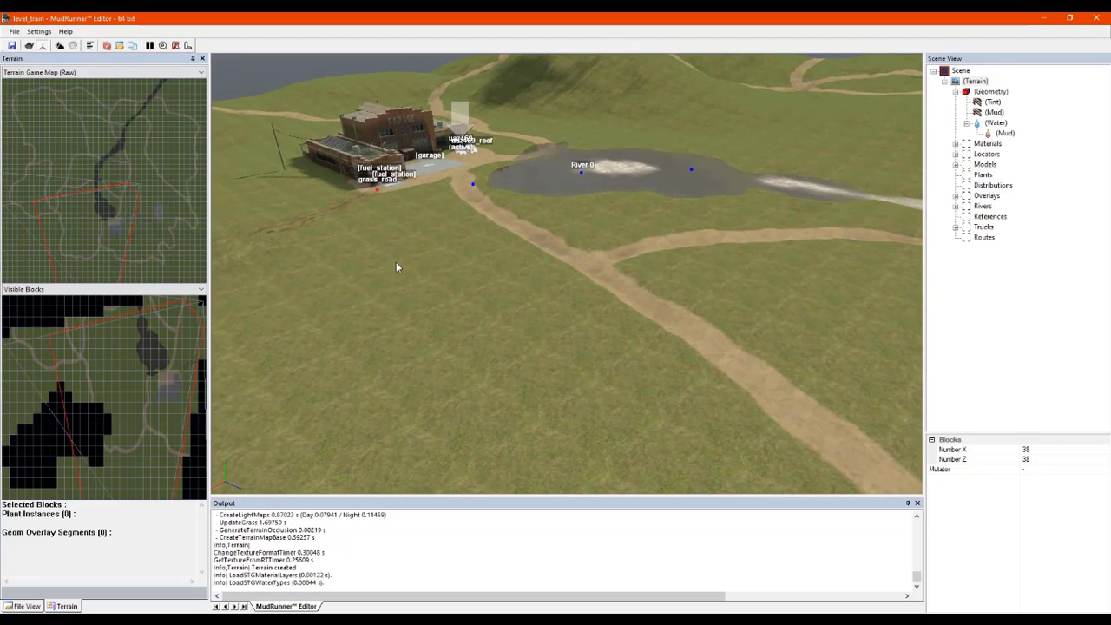
key("ctrl+s")
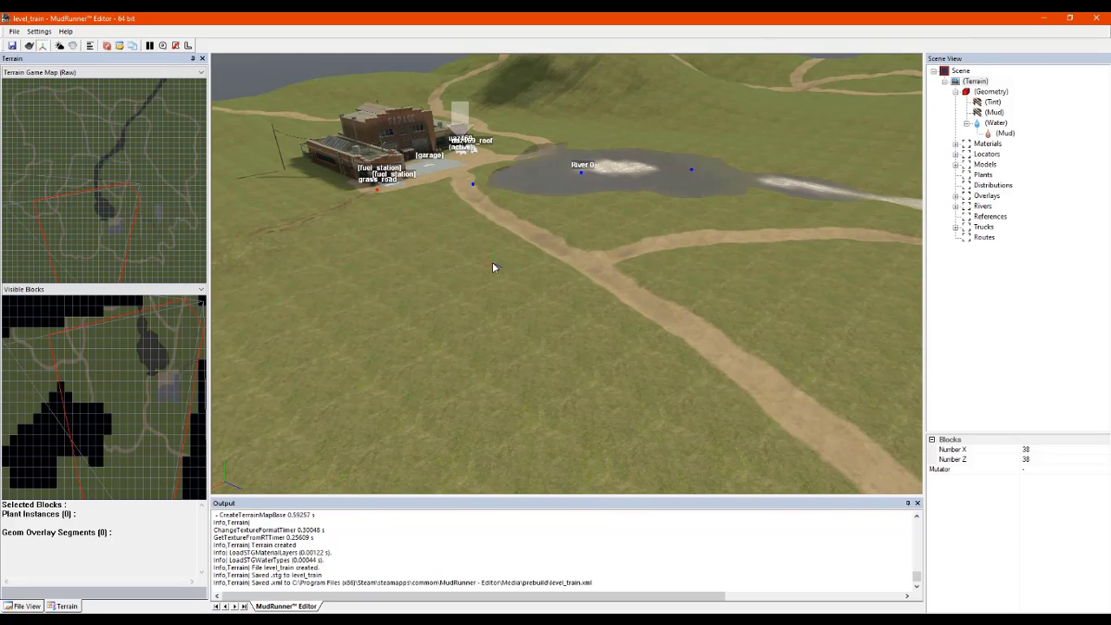
Step: Add a cane_a plant to the terrain's Plants near the lake shore in front of the garage
right_click_drag(492, 267, 565, 248)
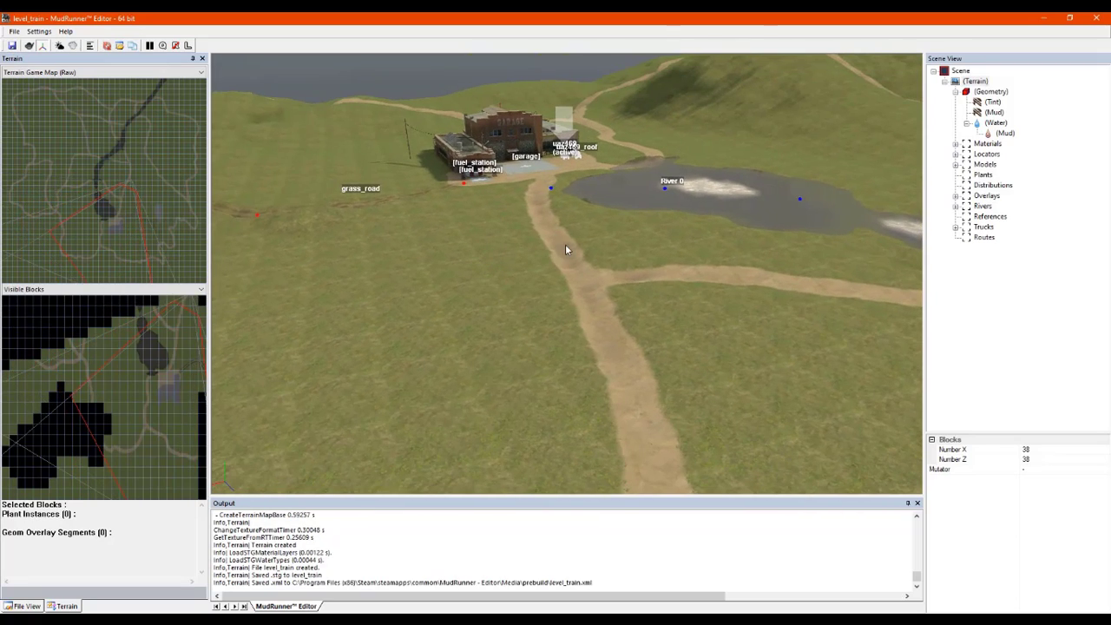
left_click(982, 175)
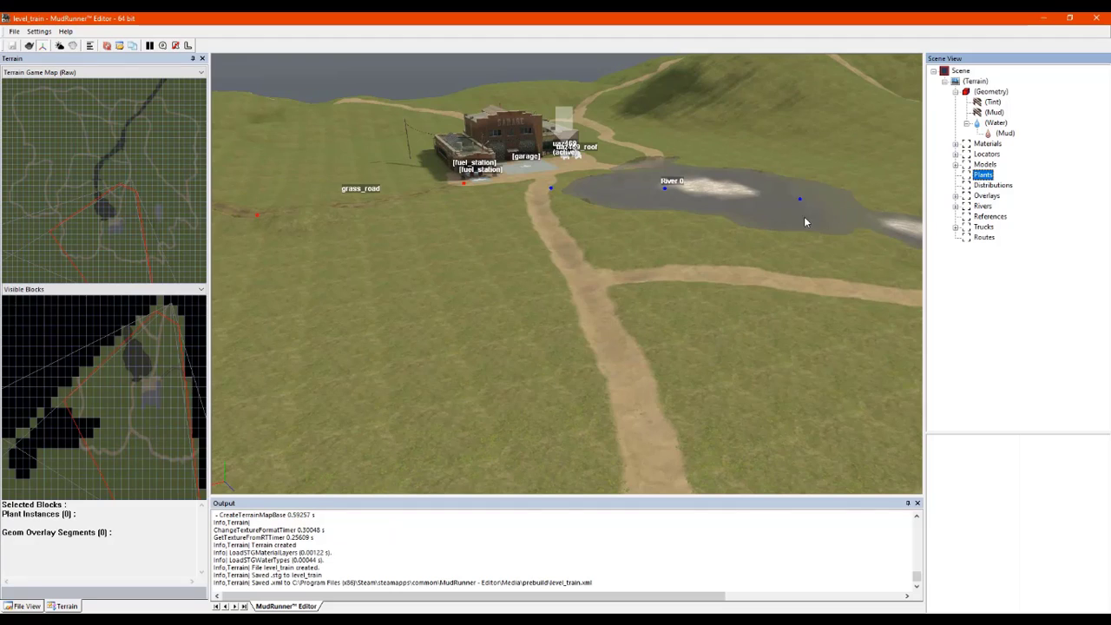
right_click_drag(736, 227, 610, 313)
scroll(459, 344, "down", 3)
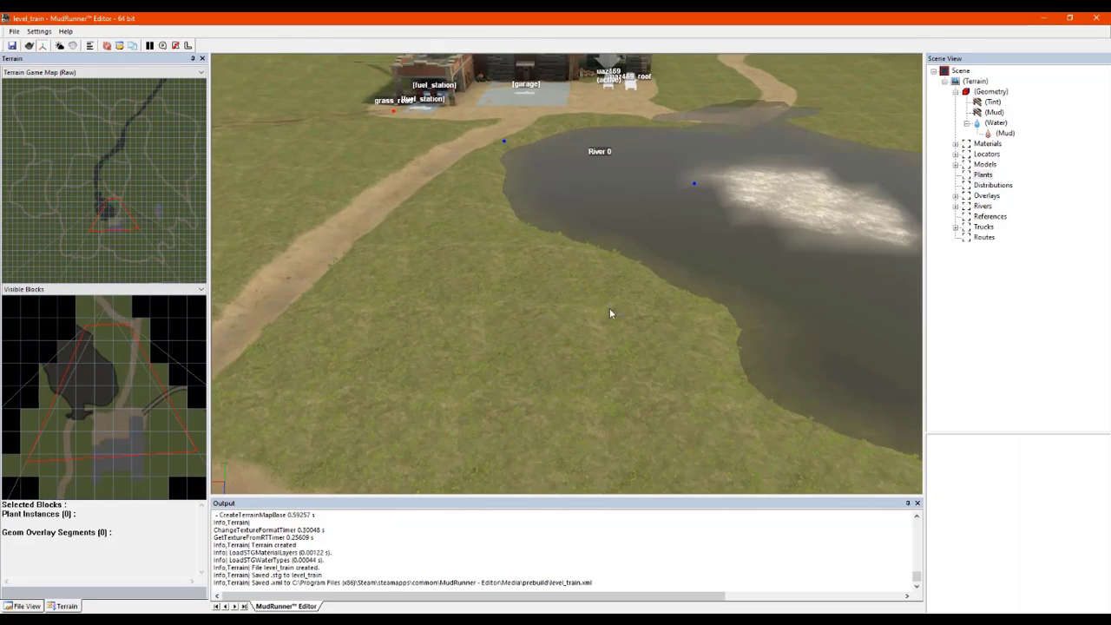
right_click(983, 177)
left_click(1016, 183)
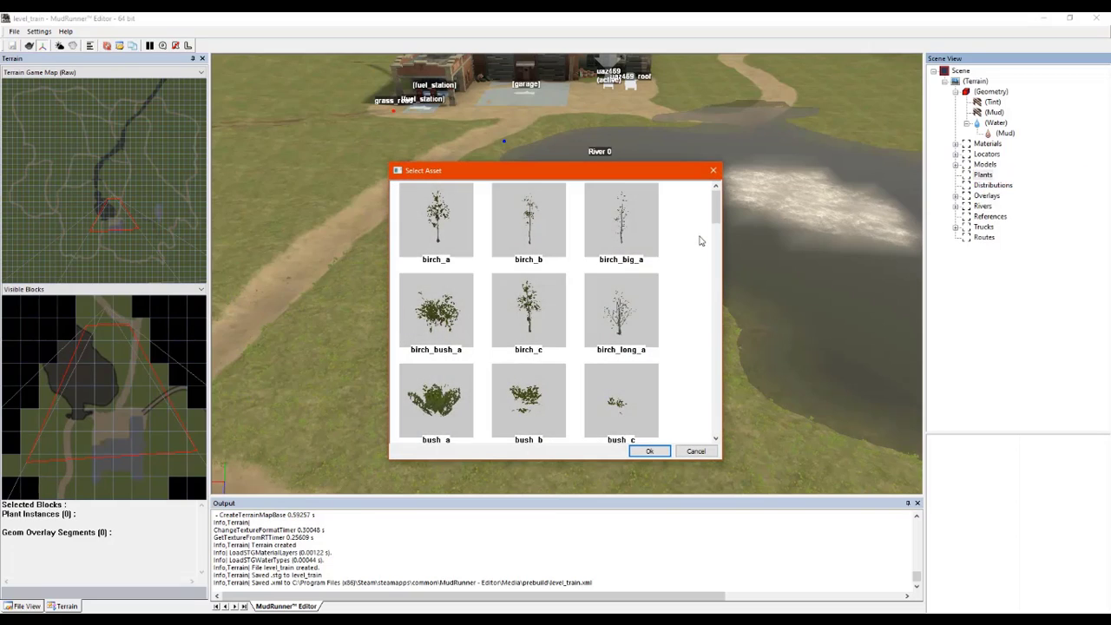
left_click_drag(715, 215, 694, 195)
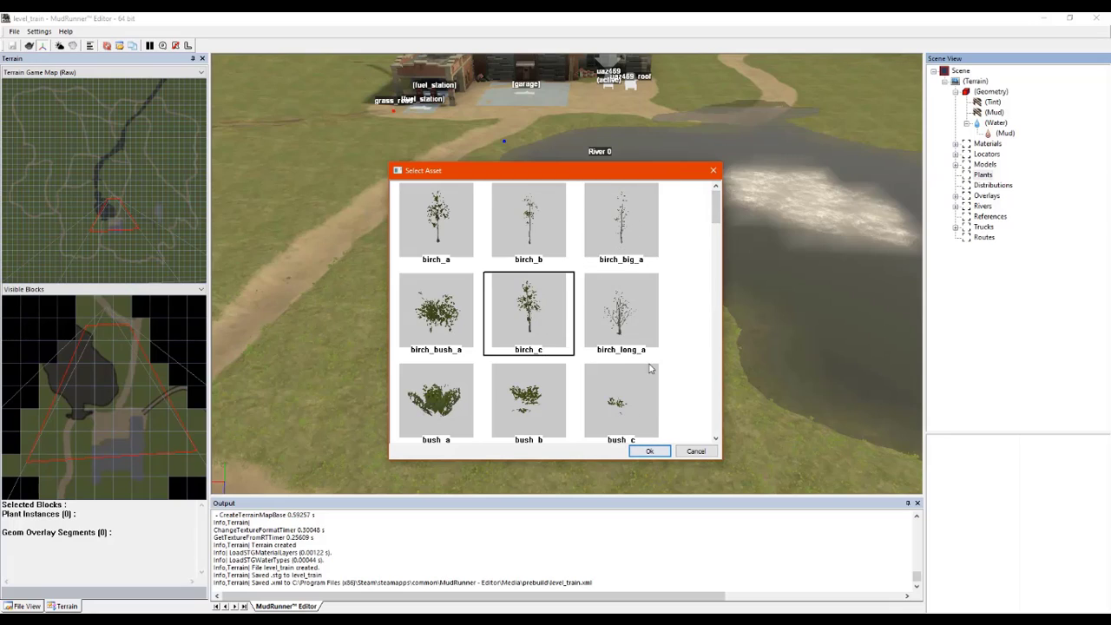
mouse_move(713, 230)
left_mouse_down()
mouse_move(715, 291)
mouse_move(708, 220)
left_mouse_up()
left_click_drag(623, 178, 548, 176)
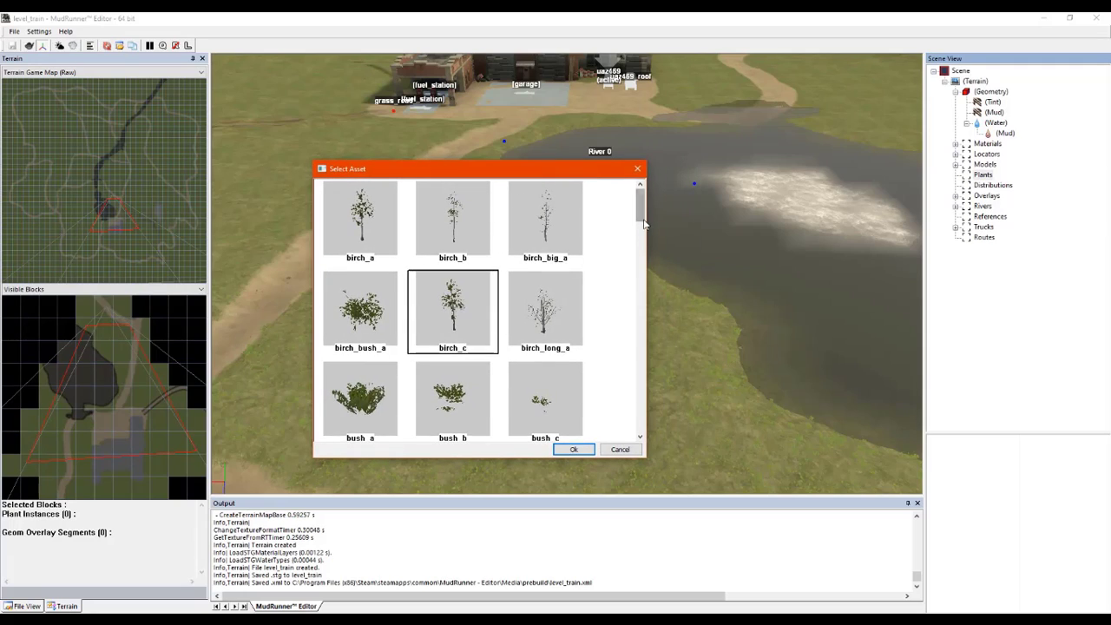
left_click_drag(641, 222, 649, 268)
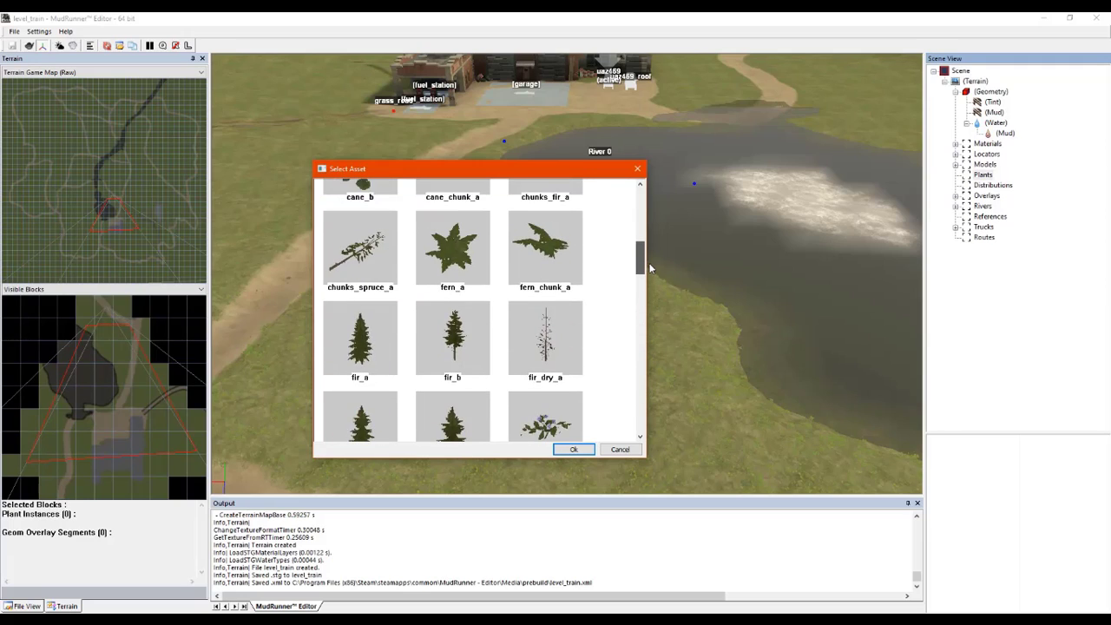
left_click(465, 287)
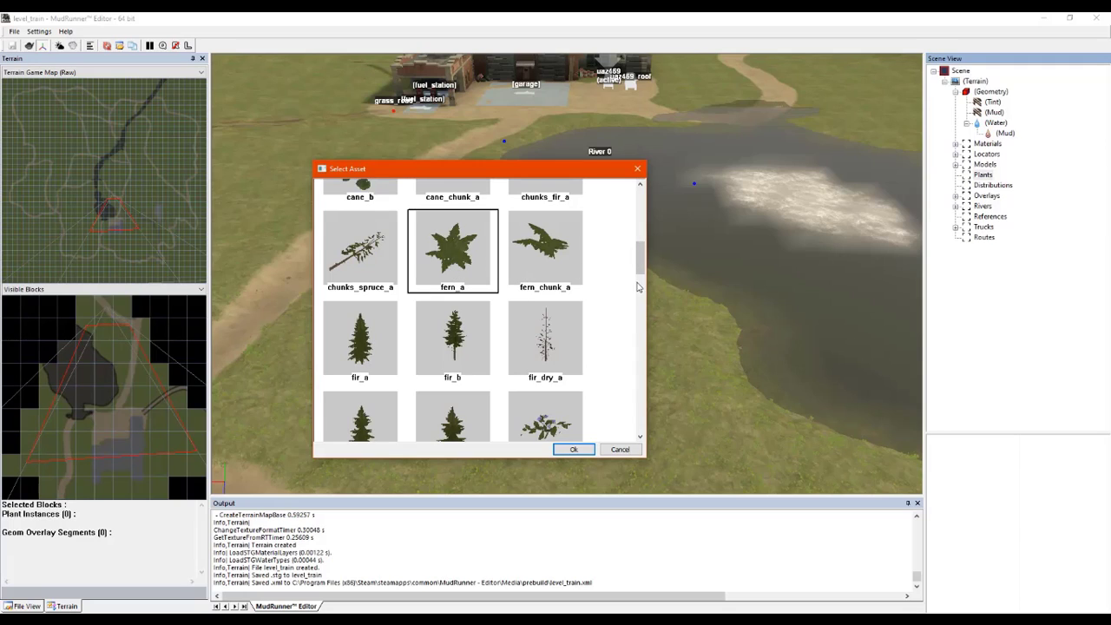
left_click_drag(642, 262, 640, 221)
left_click(545, 355)
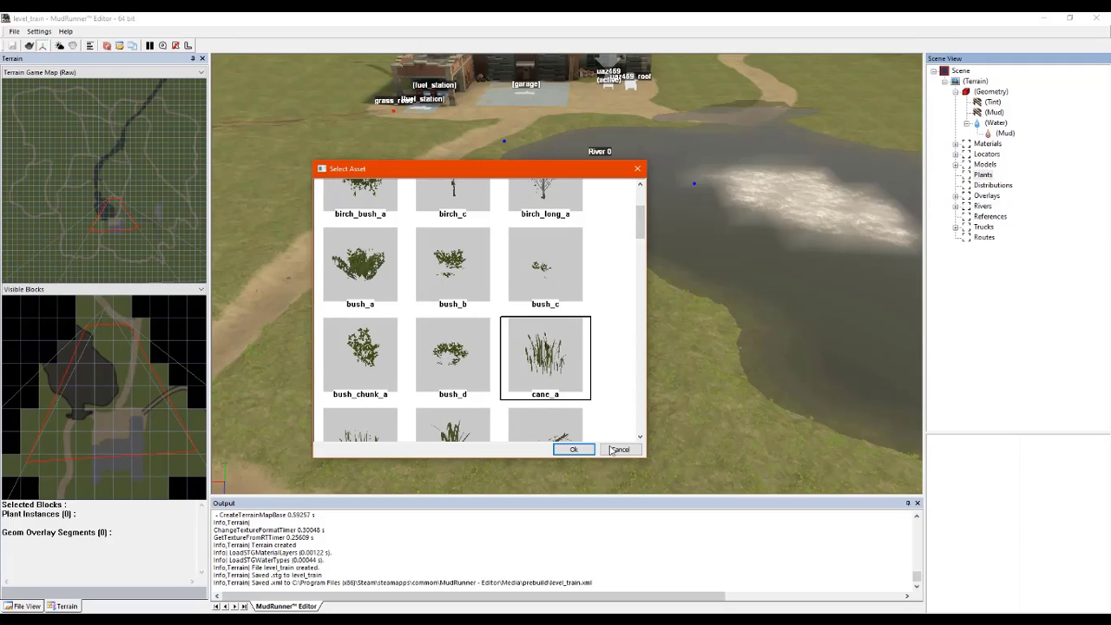
left_click(575, 450)
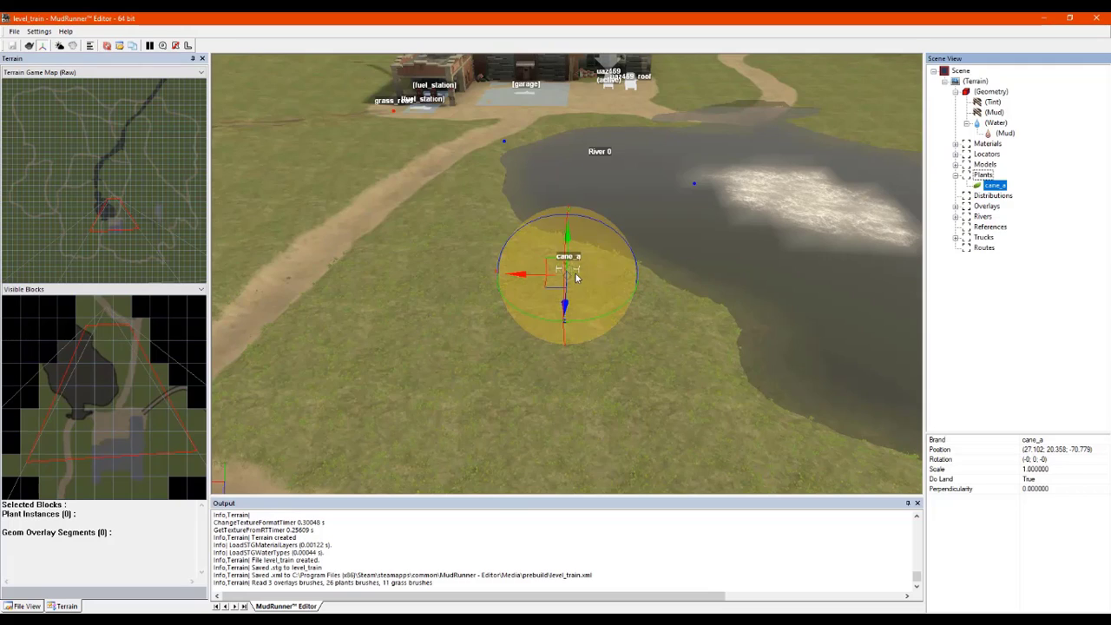
Step: Move the cane_a plant into the shallow water at the lake's edge
left_click_drag(610, 290, 662, 291)
scroll(662, 282, "up", 5)
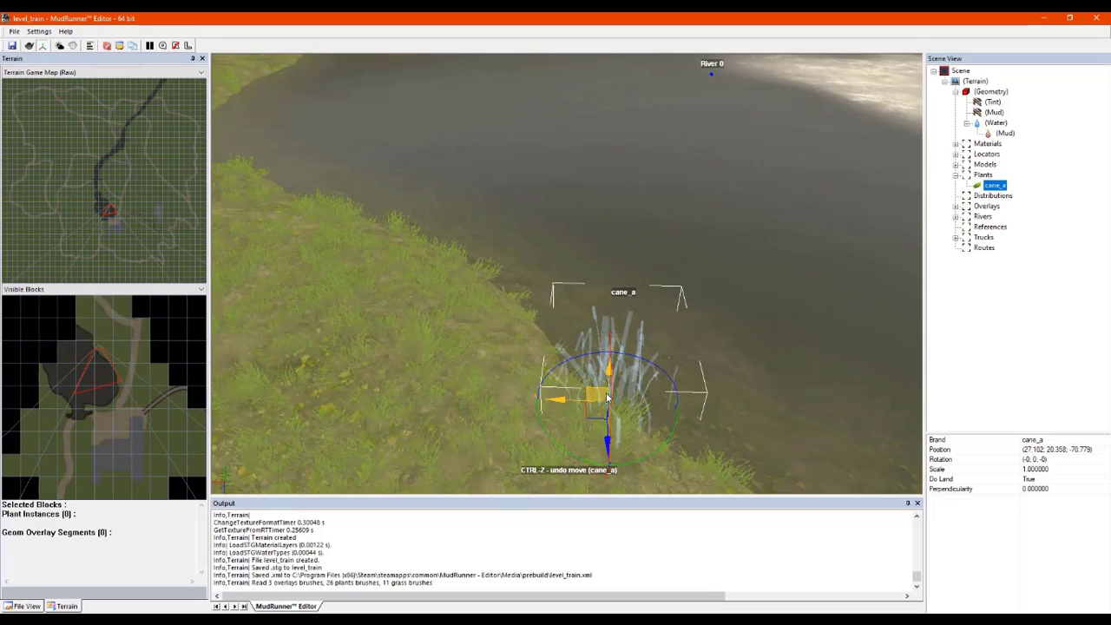
scroll(605, 398, "down", 2)
Step: Duplicate the cane_a plant three times and spread the copies in a row along the lake shore
right_click(593, 354)
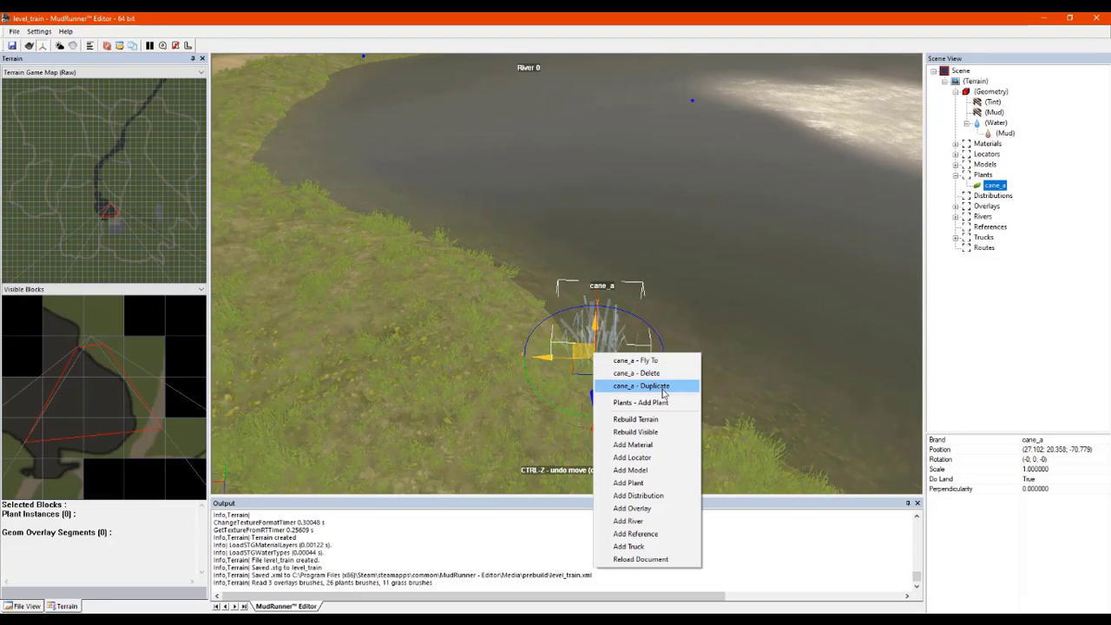
left_click(652, 388)
left_click_drag(580, 364, 482, 273)
right_click(547, 309)
left_click(597, 347)
right_click(672, 396)
left_click(720, 427)
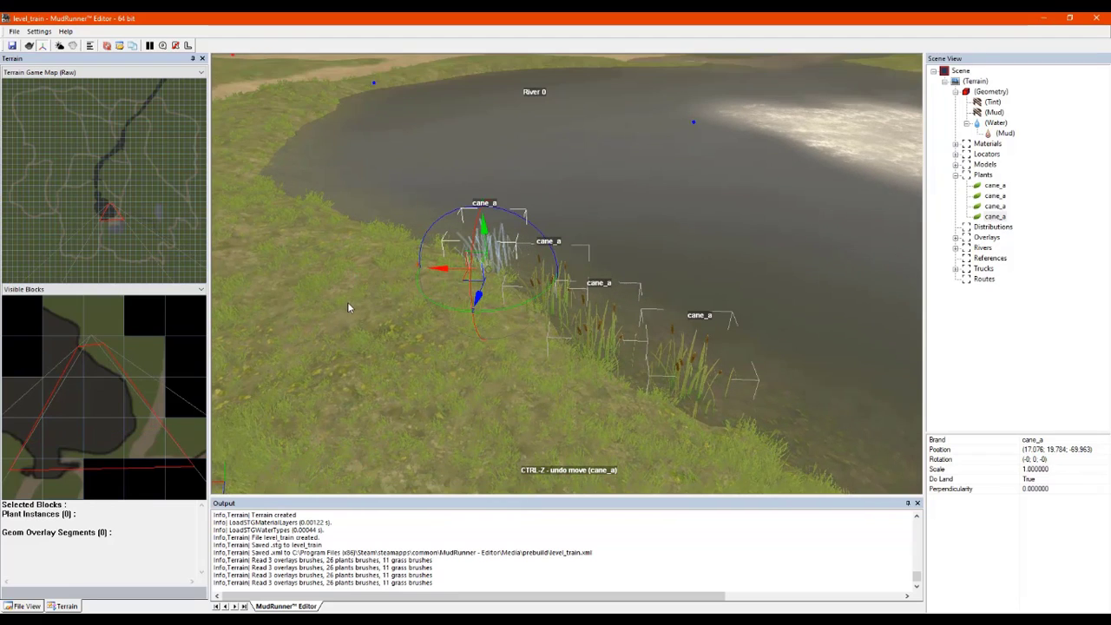
Step: Examine the row of cane_a plants along the lake shore up close and from several angles
left_click(374, 379)
mouse_move(373, 385)
left_mouse_down()
mouse_move(298, 356)
mouse_move(246, 361)
mouse_move(357, 388)
left_mouse_up()
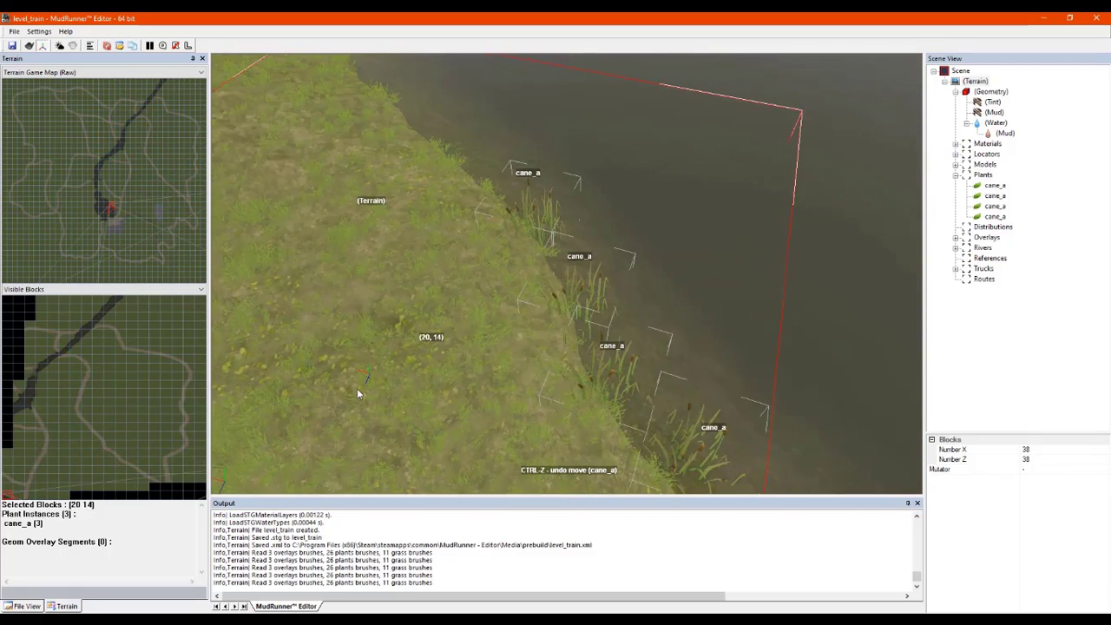
right_click_drag(357, 392, 398, 389)
left_click(987, 229)
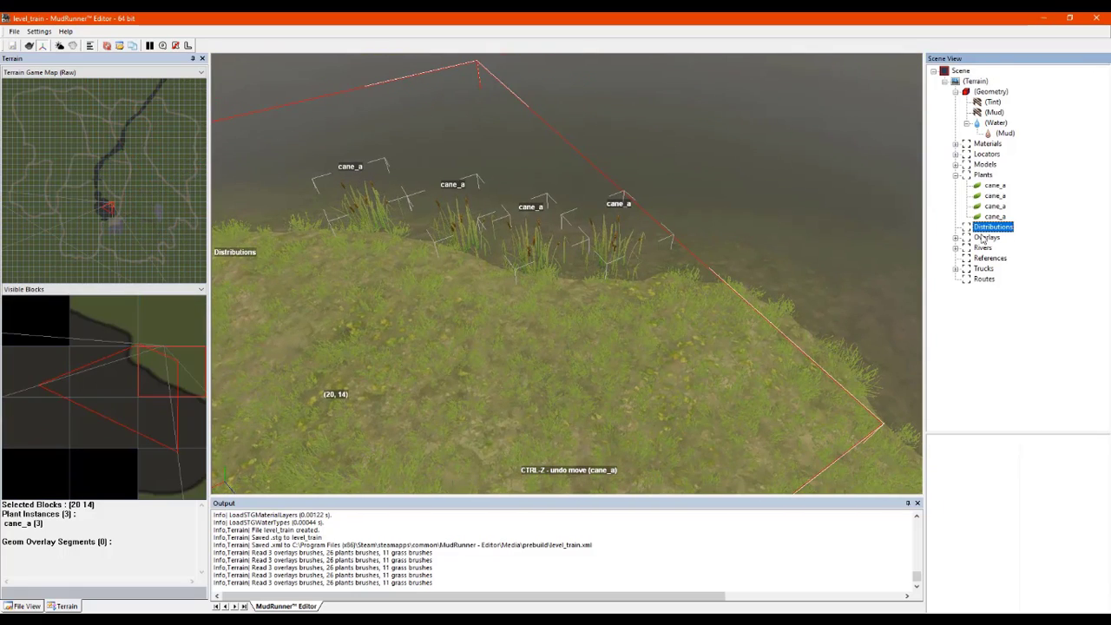
scroll(570, 350, "down", 5)
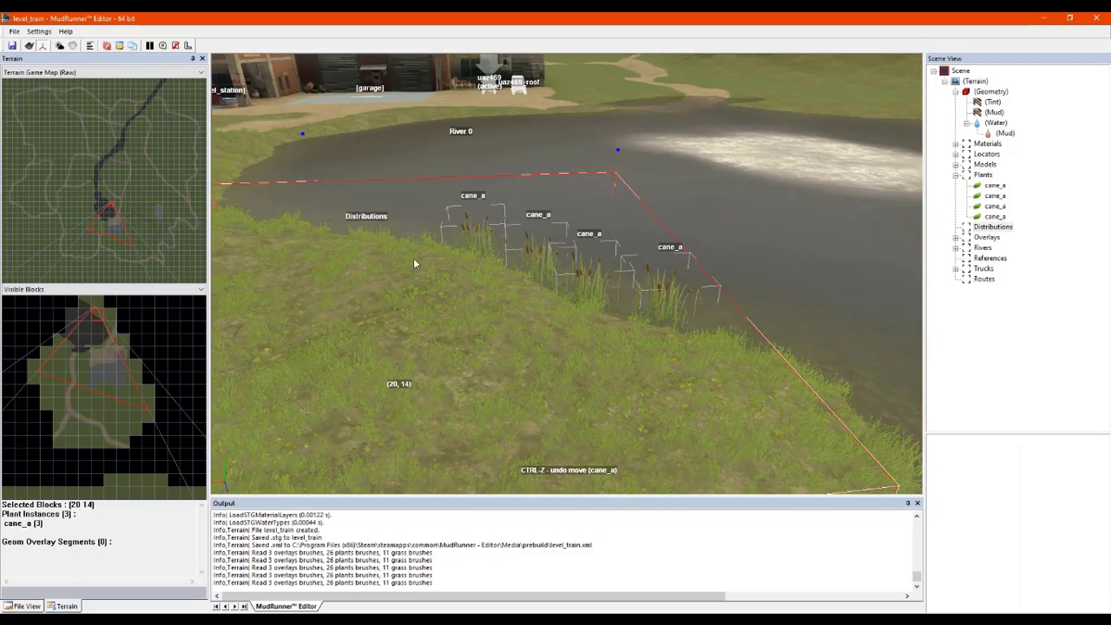
right_click_drag(683, 333, 662, 354)
right_click_drag(587, 303, 583, 251)
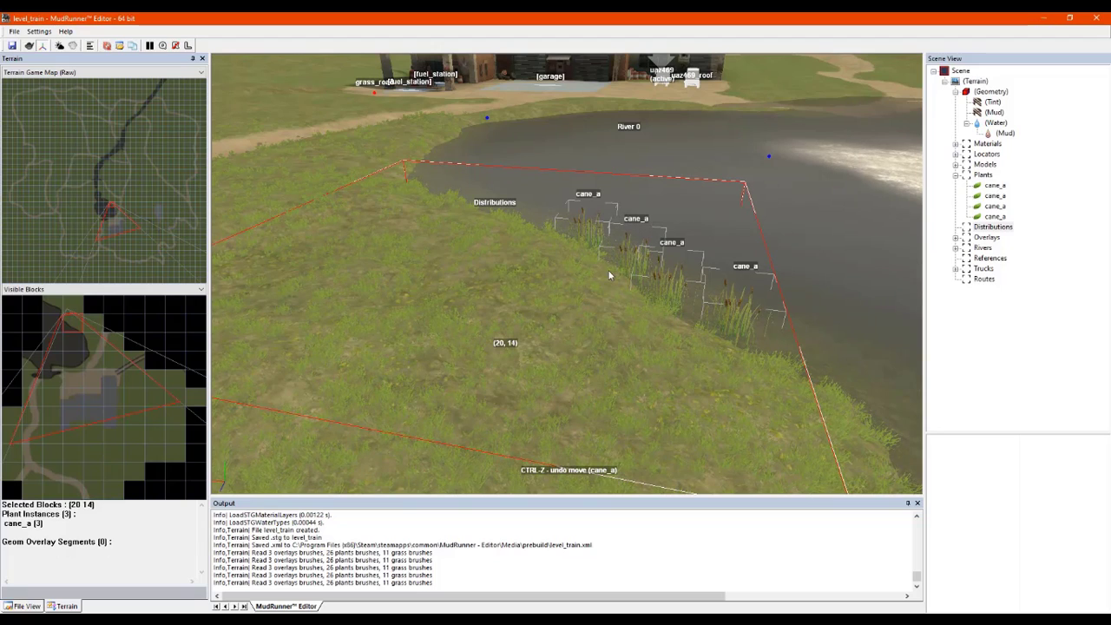
left_click_drag(609, 276, 504, 246, "alt")
right_click(503, 246)
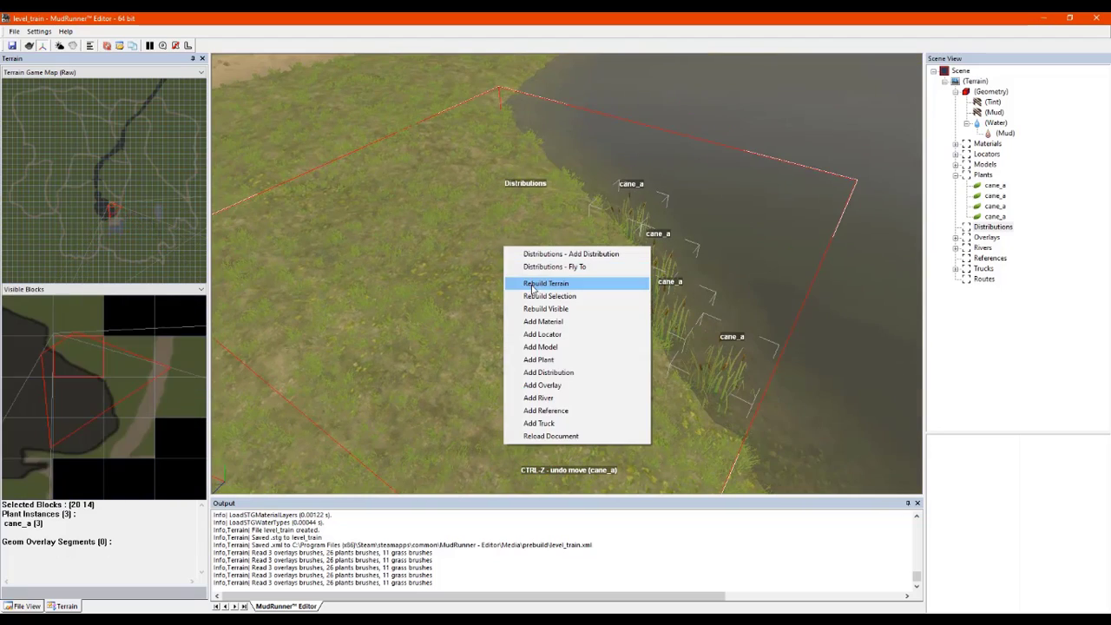
left_click(533, 289)
left_click_drag(438, 290, 592, 254, "alt")
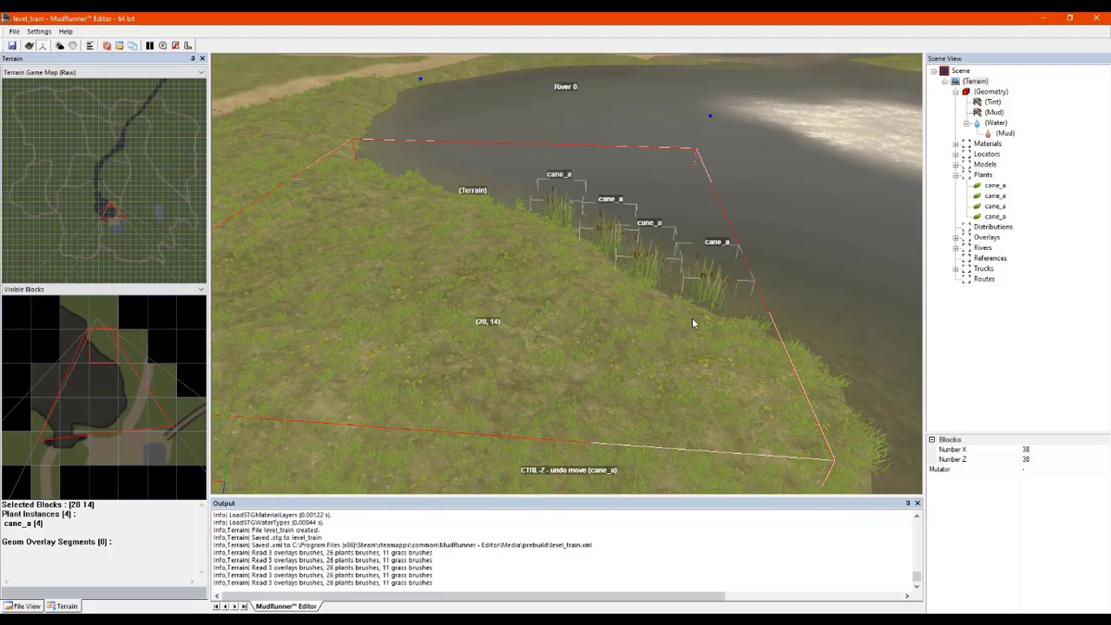
left_click_drag(693, 316, 611, 297, "alt")
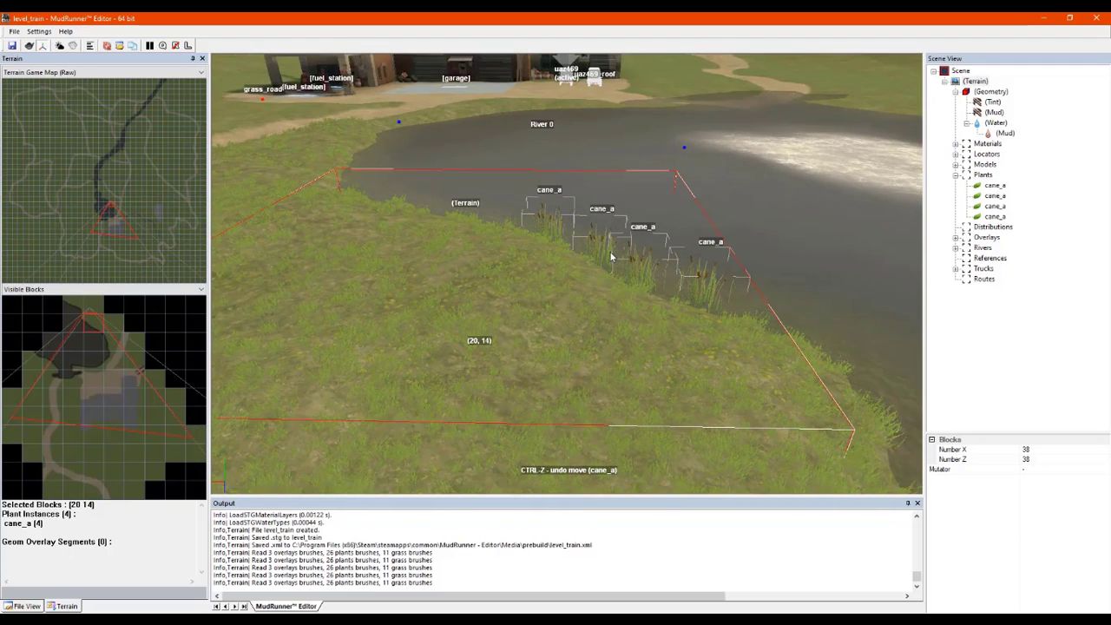
left_click_drag(701, 319, 654, 288, "alt")
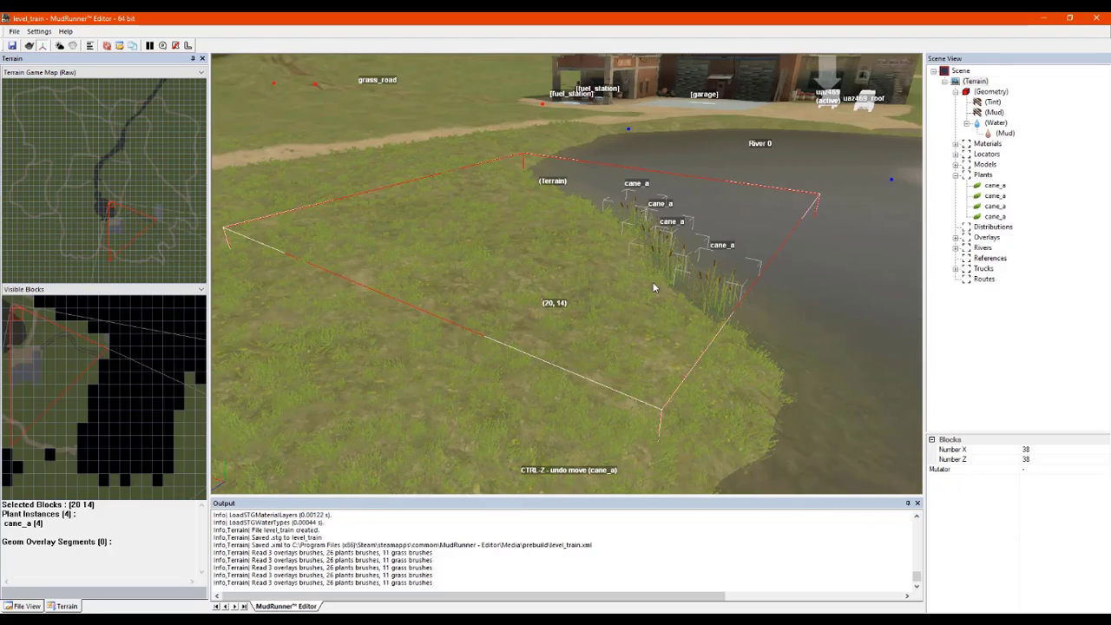
Step: Add a pine_c tree on the grass beside the canes and adjust its position and rotation
scroll(555, 247, "up", 1)
right_click(543, 249)
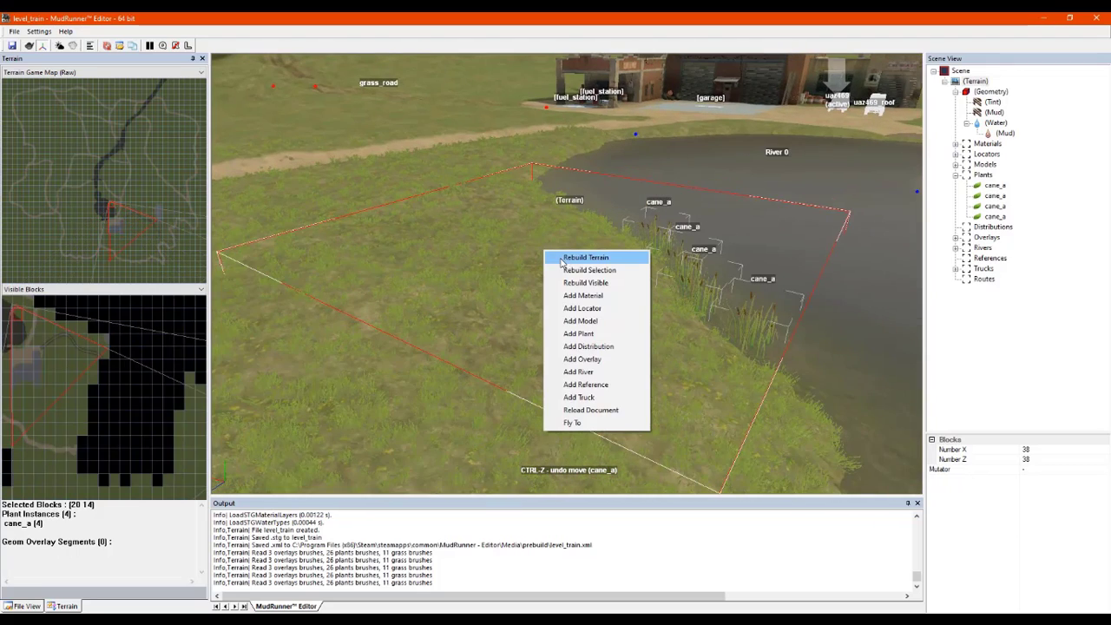
left_click(595, 333)
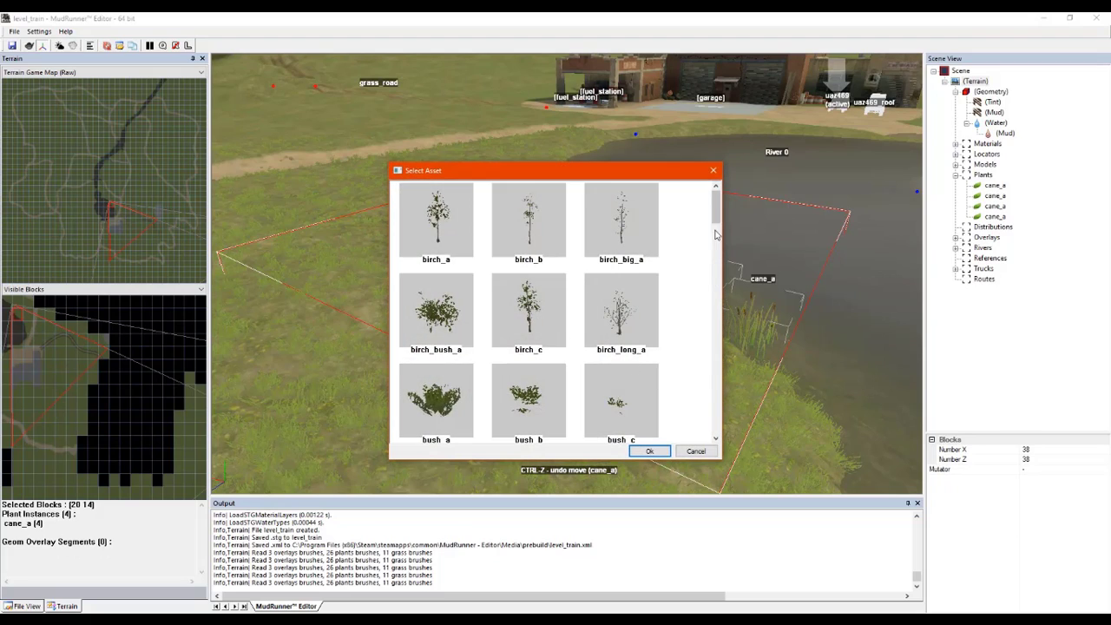
left_click_drag(716, 234, 724, 347)
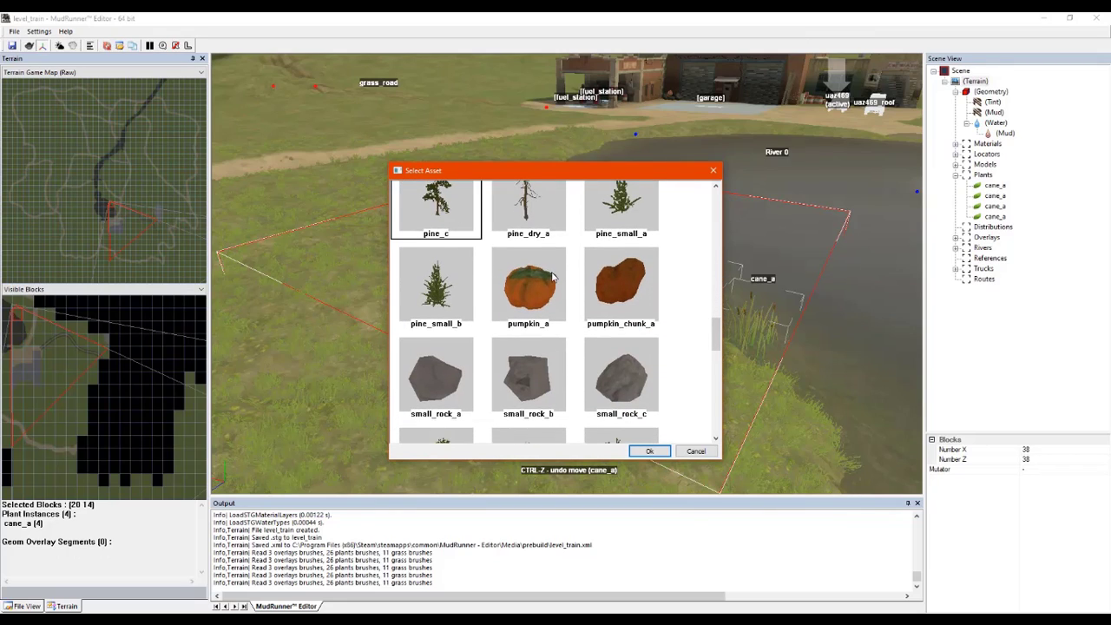
left_click(642, 448)
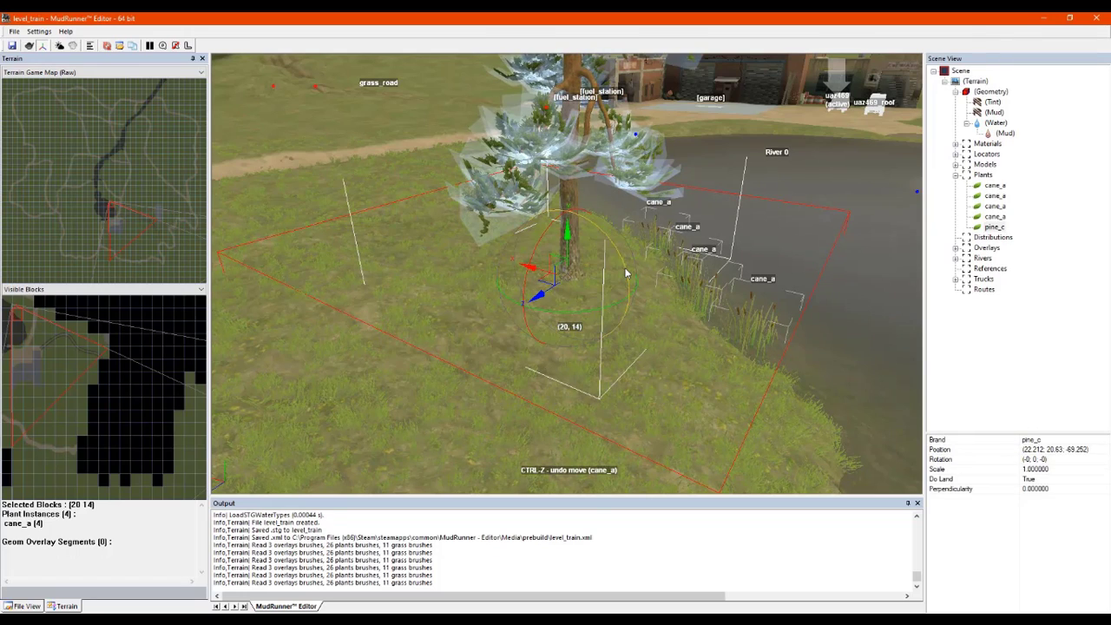
left_click_drag(616, 273, 536, 228)
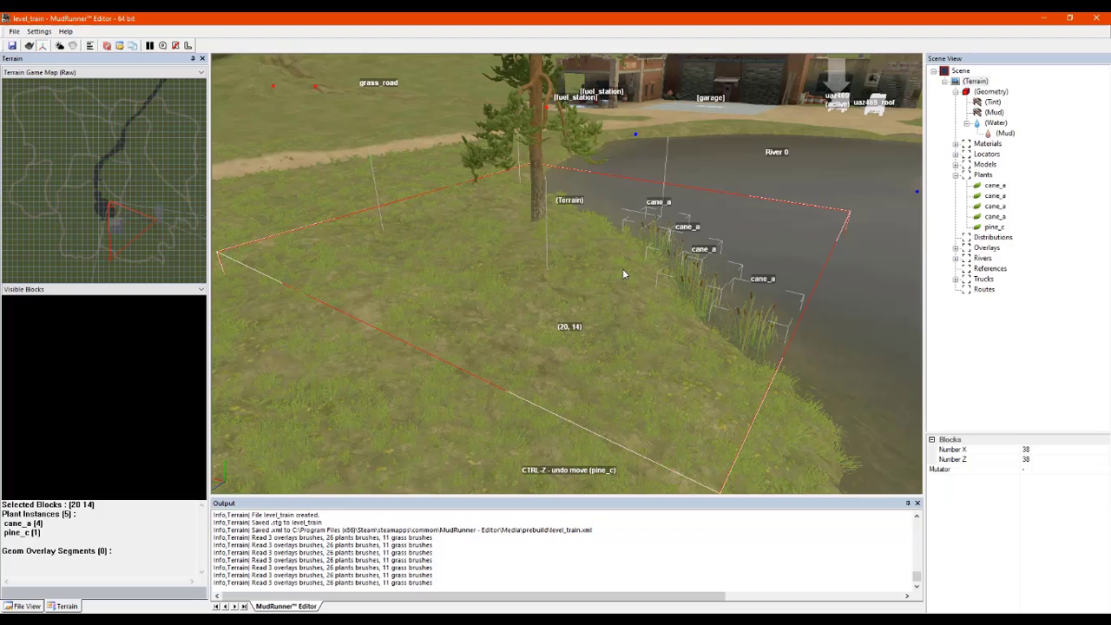
Step: Duplicate the pine_c tree three times and spread the copies over the grassy bank beside the canes
middle_click_drag(536, 228, 563, 246)
left_click(535, 219)
right_click(535, 220)
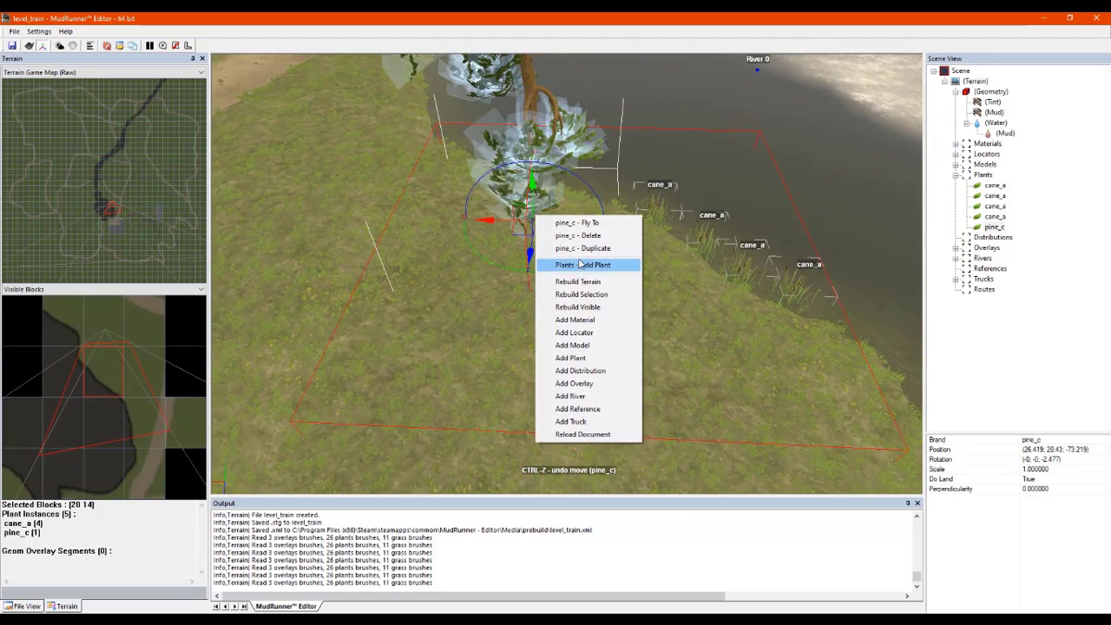
left_click(580, 249)
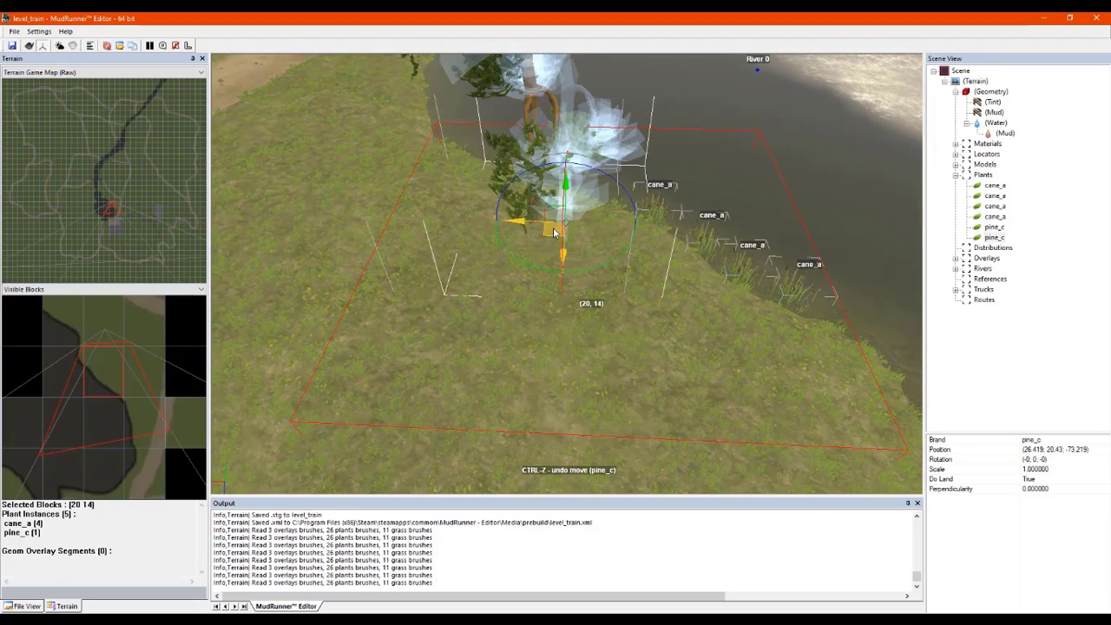
right_click(556, 232)
left_click(605, 262)
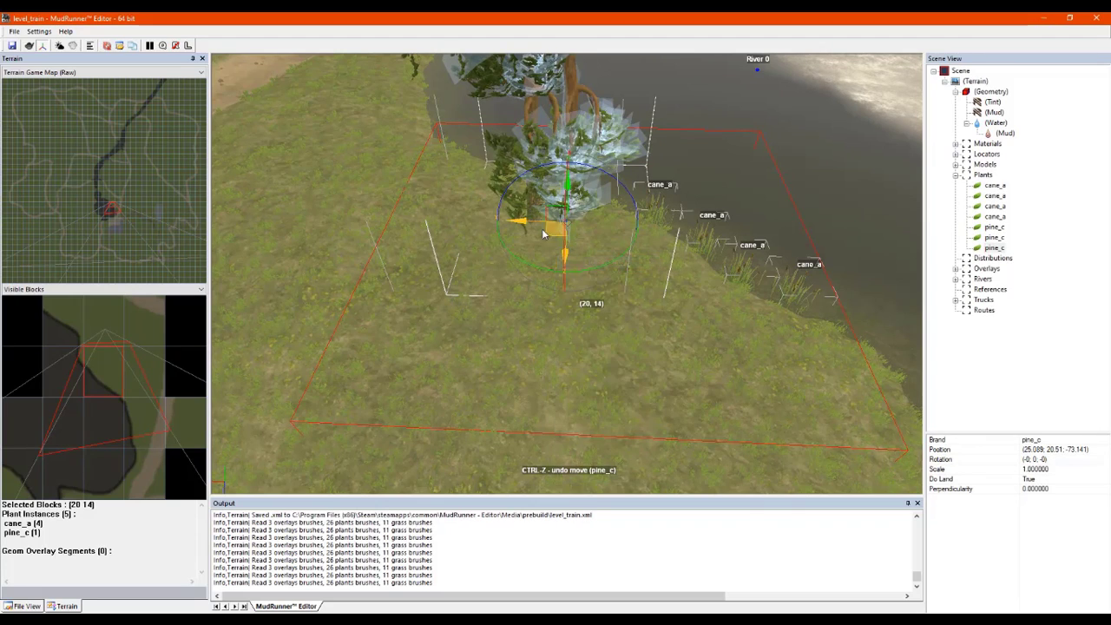
left_click_drag(544, 229, 532, 305)
right_click(495, 226)
left_click(545, 257)
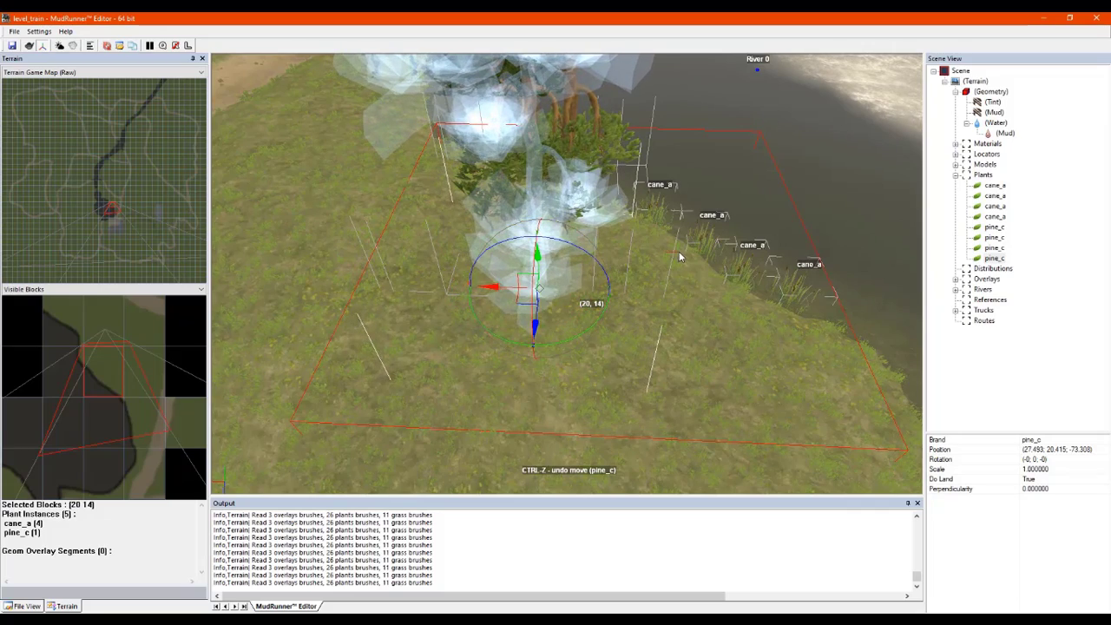
Step: Rotate the pine_c tree nearest the canes and shift its position on the bank
left_click(635, 246)
left_click_drag(634, 246, 585, 236)
left_click(640, 223)
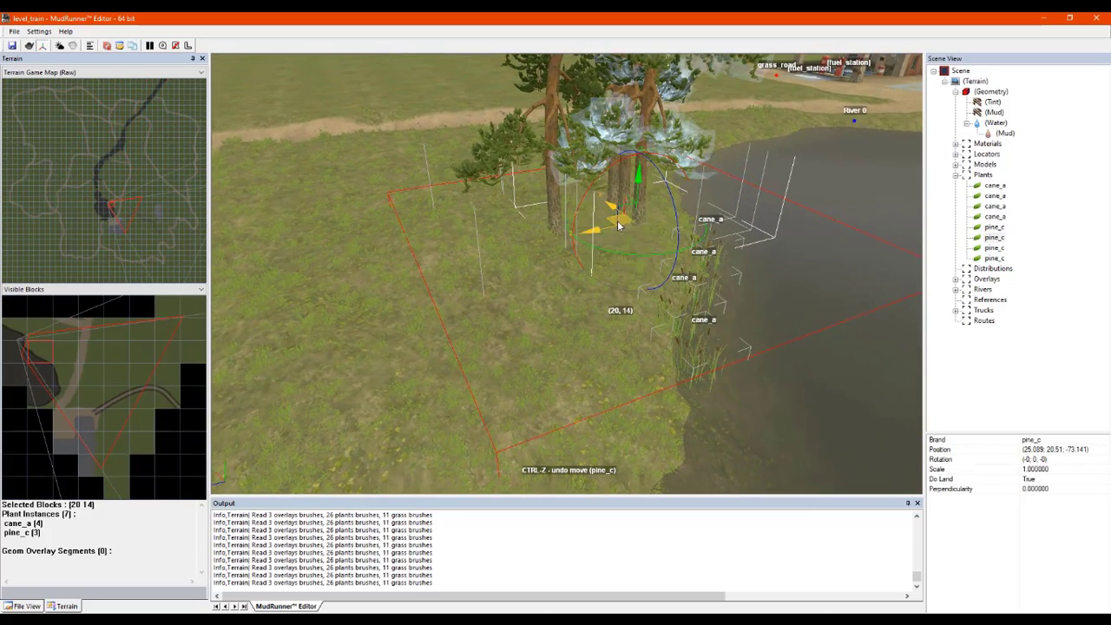
left_click(677, 233)
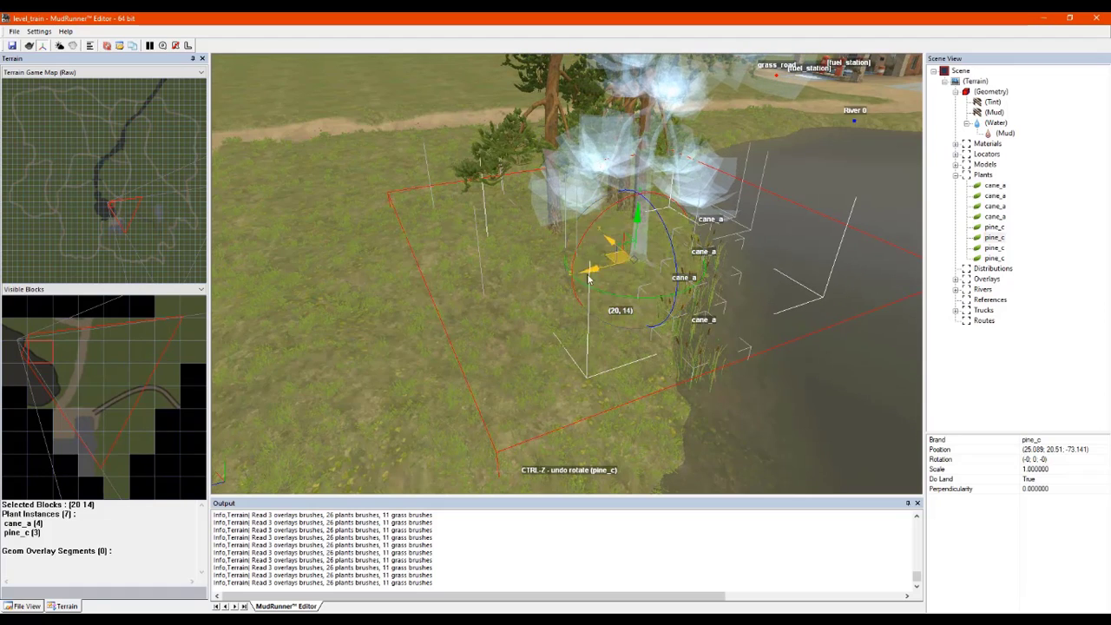
left_click_drag(542, 295, 542, 300)
left_click(449, 281)
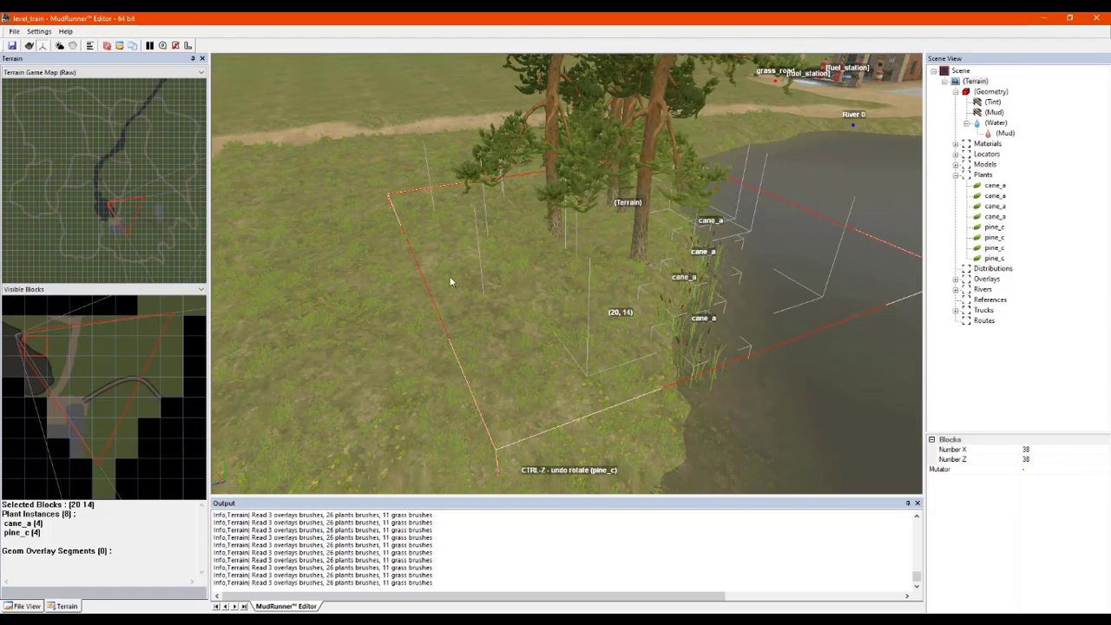
Step: Move one of the two closely spaced pine_c trees along the bank to the opposite end of the cane row
left_click_drag(618, 263, 569, 256)
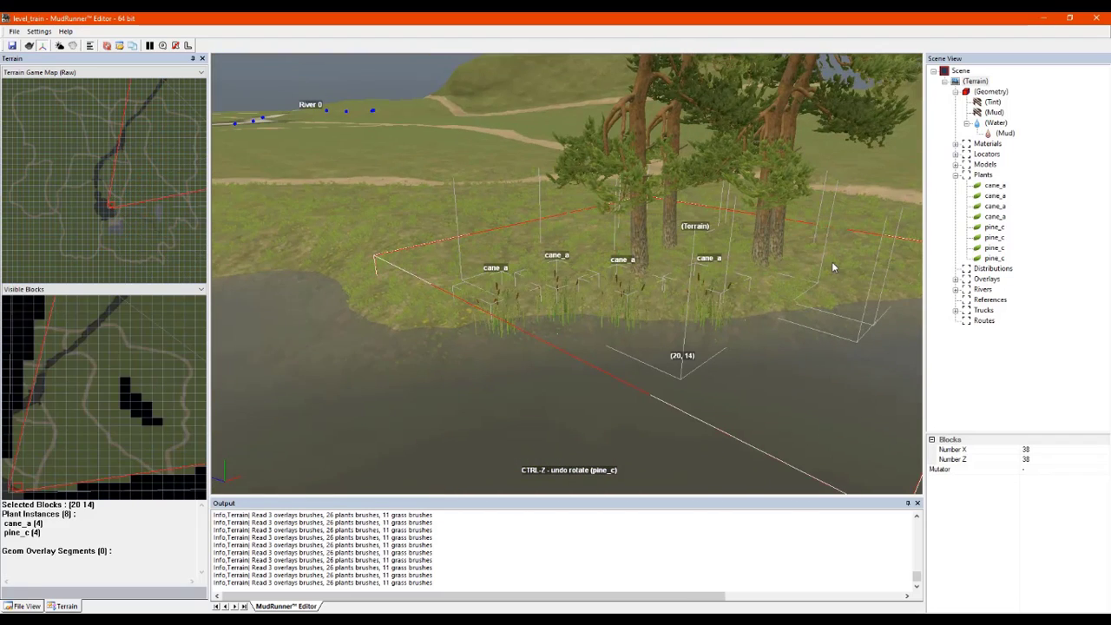
left_click(763, 263)
left_click_drag(773, 269, 460, 252)
left_click(388, 234)
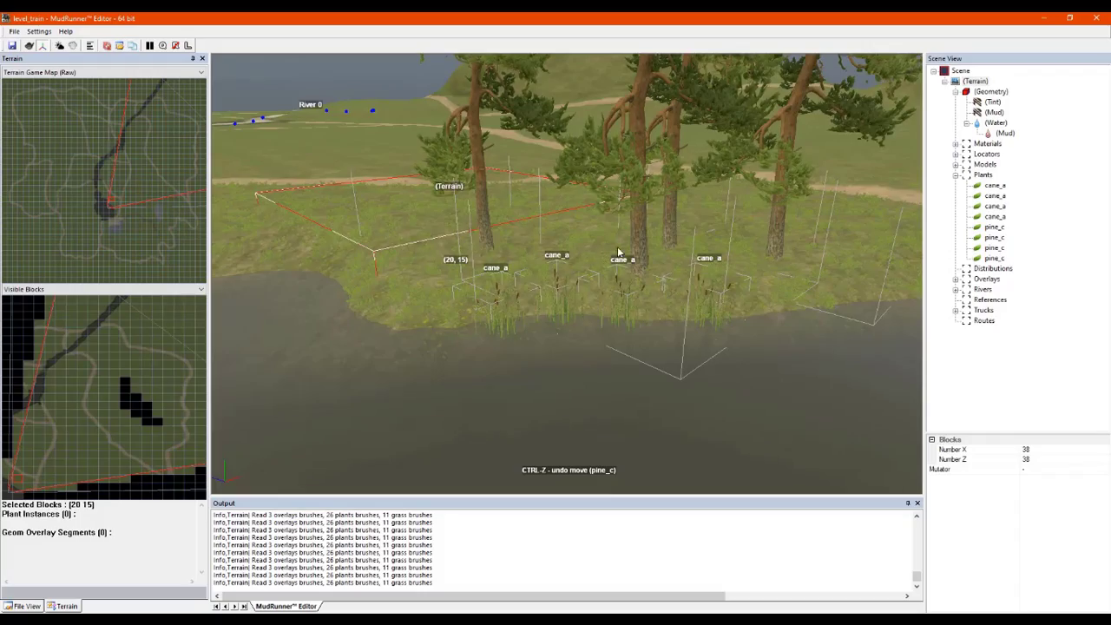
Step: Inspect the planted lake shore, the garage area and the flooded dirt road beside the lake from several angles
mouse_move(618, 251)
middle_mouse_down()
mouse_move(736, 255)
mouse_move(743, 281)
mouse_move(616, 293)
mouse_move(554, 264)
mouse_move(500, 273)
mouse_move(494, 304)
mouse_move(603, 268)
middle_mouse_up()
middle_click_drag(385, 358, 378, 349)
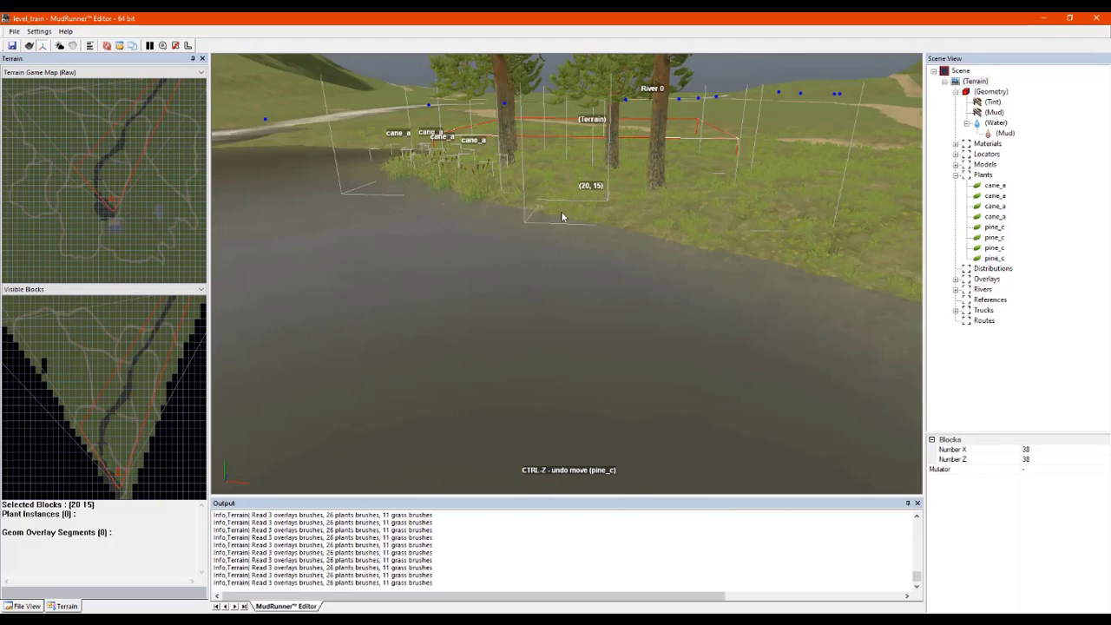
middle_click_drag(561, 213, 480, 215)
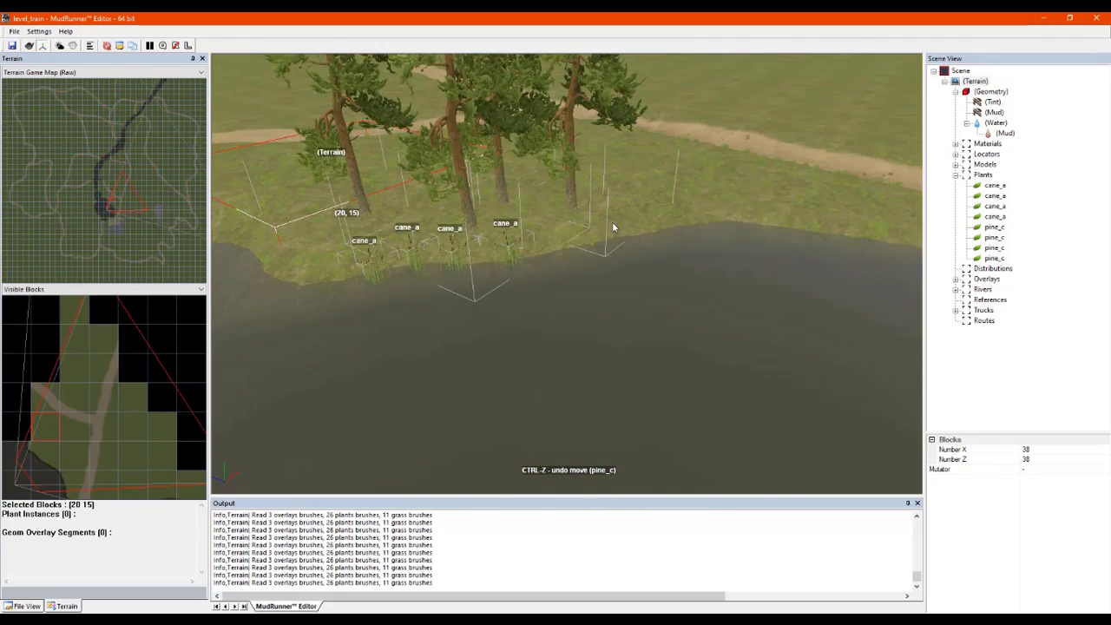
scroll(612, 227, "down", 5)
middle_click_drag(704, 253, 780, 255)
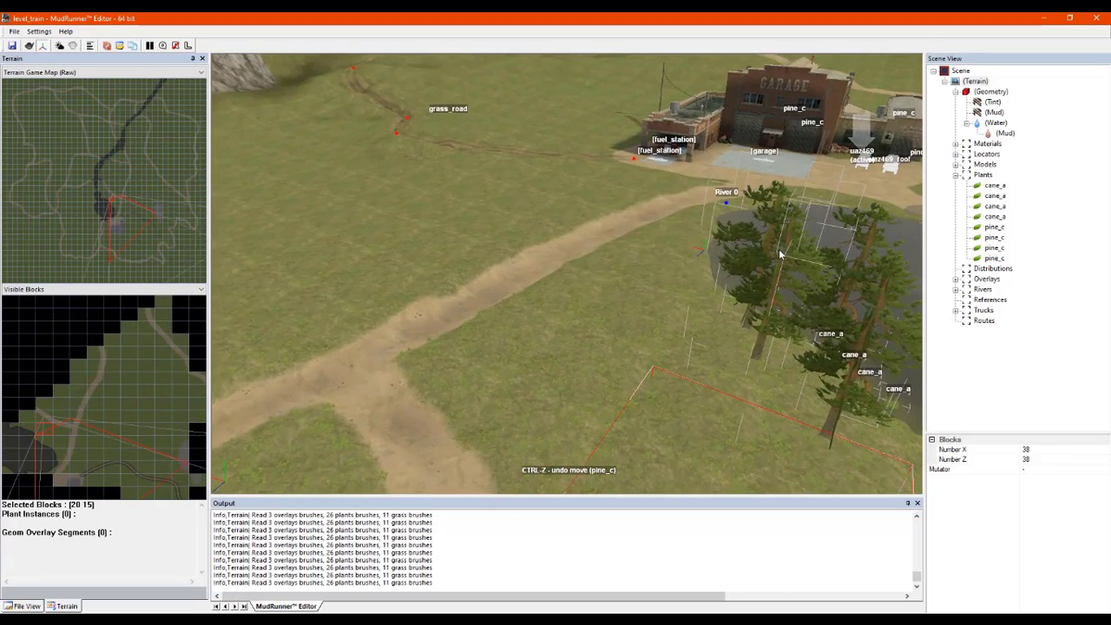
scroll(780, 234, "down", 5)
scroll(734, 226, "up", 5)
middle_click_drag(638, 260, 705, 267)
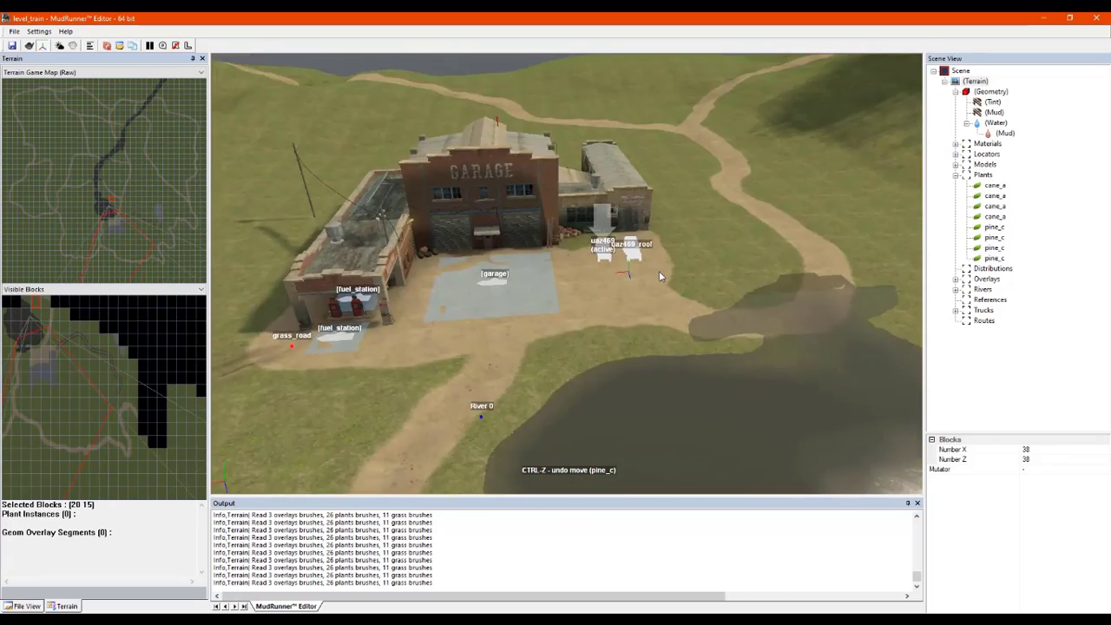
scroll(711, 269, "down", 5)
scroll(636, 255, "up", 8)
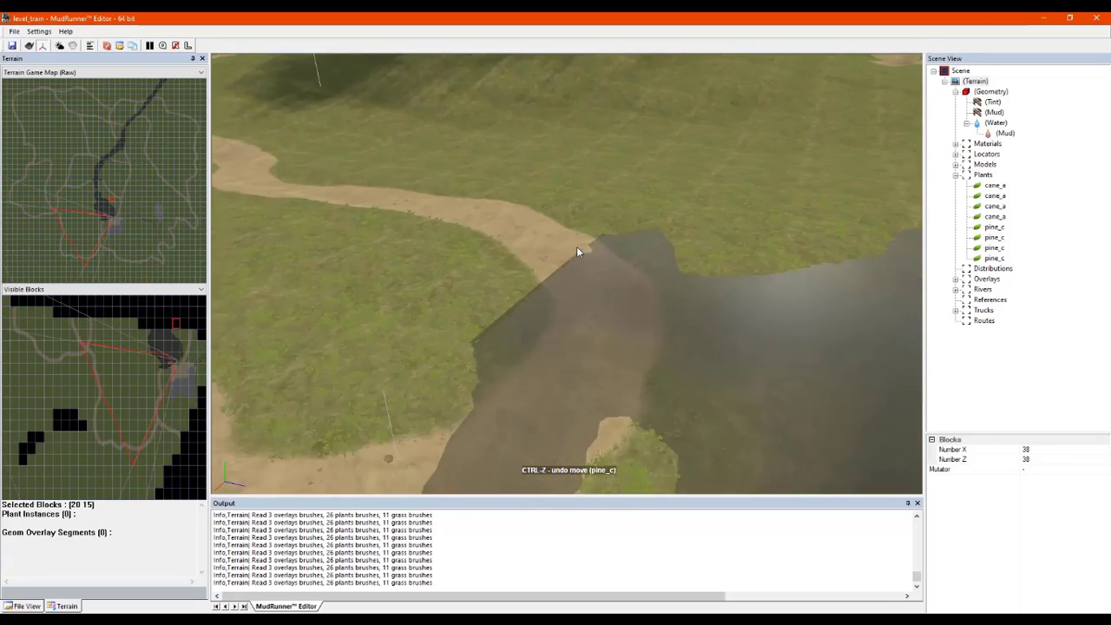
Step: Raise the flooded road and grassy bank at the lake's edge near the garage using a Height brush of size 4.3 and value 0.72
scroll(578, 252, "up", 4)
middle_click_drag(595, 276, 442, 286)
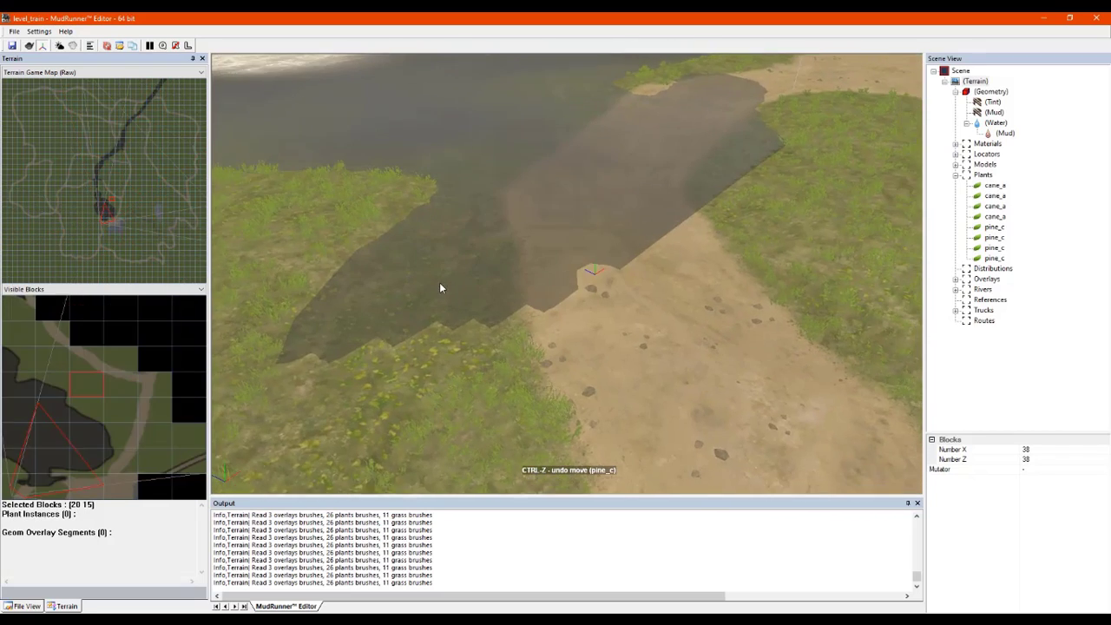
scroll(442, 287, "down", 3)
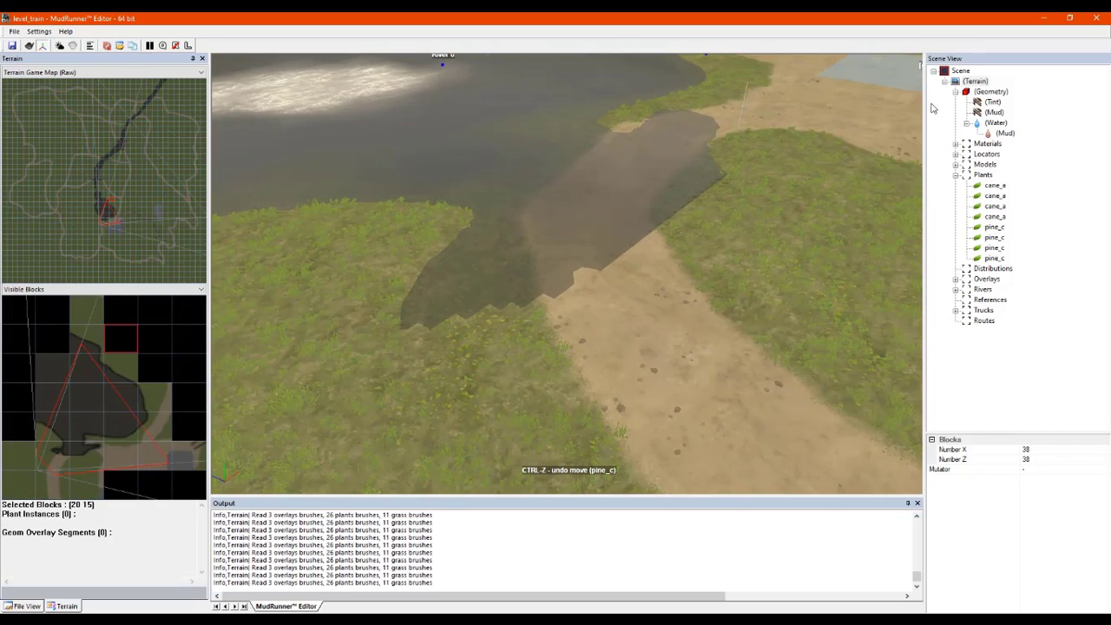
left_click(989, 92)
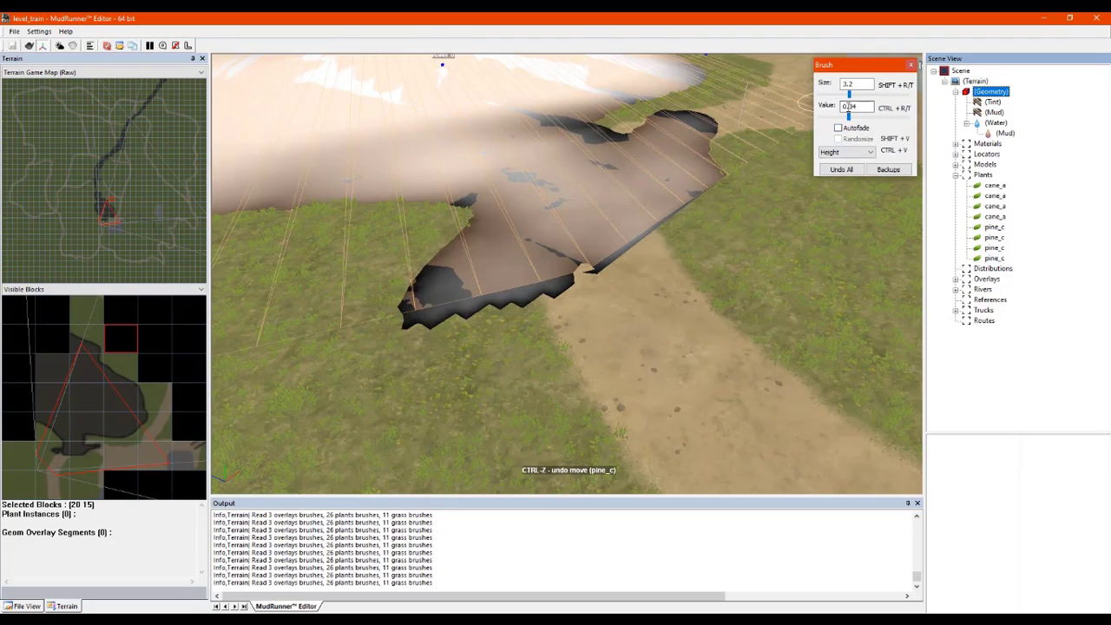
left_click_drag(850, 98, 869, 97)
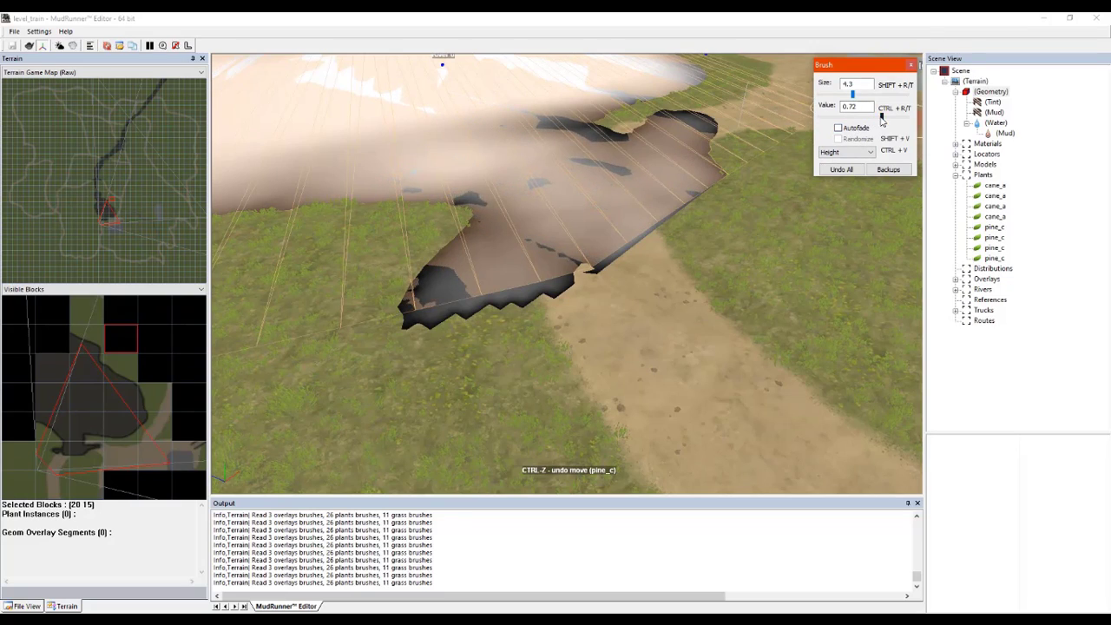
mouse_move(741, 174)
left_mouse_down()
mouse_move(618, 267)
mouse_move(511, 296)
mouse_move(728, 216)
left_mouse_up()
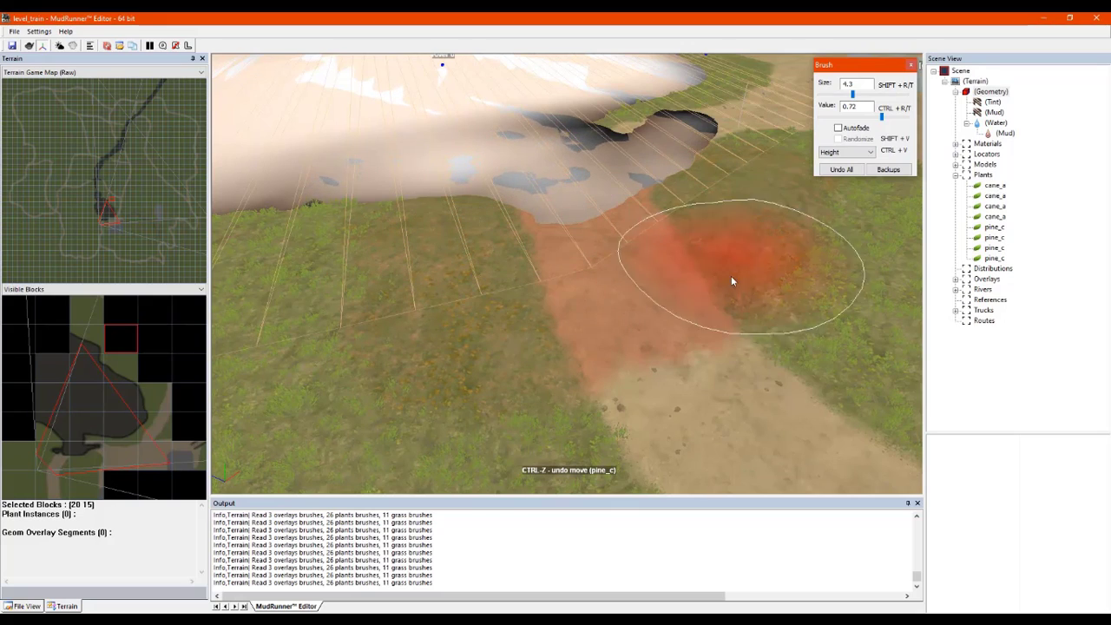
scroll(611, 366, "down", 2)
scroll(611, 370, "down", 3)
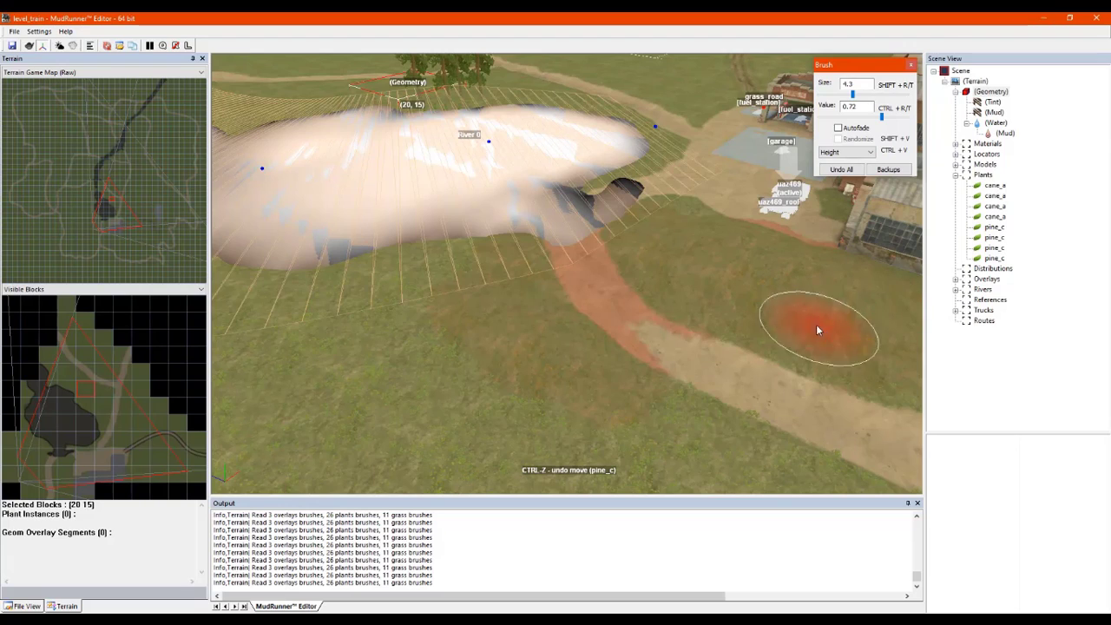
key("Escape")
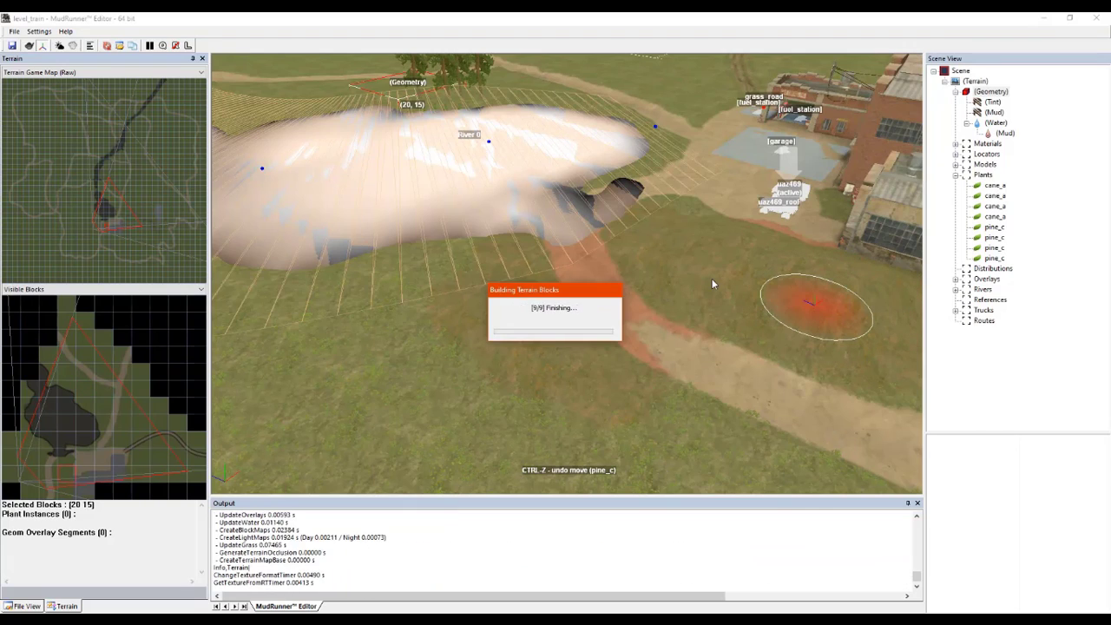
Step: Rebuild the entire terrain and save the level_train map
middle_click_drag(707, 271, 790, 265)
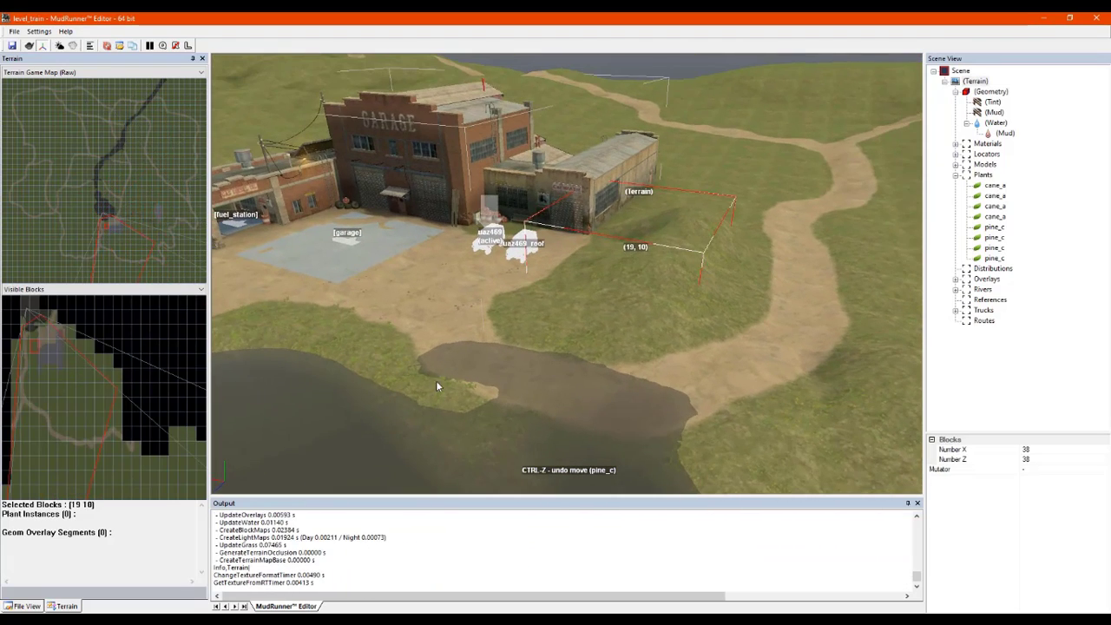
middle_click_drag(436, 386, 546, 395)
scroll(460, 411, "down", 3)
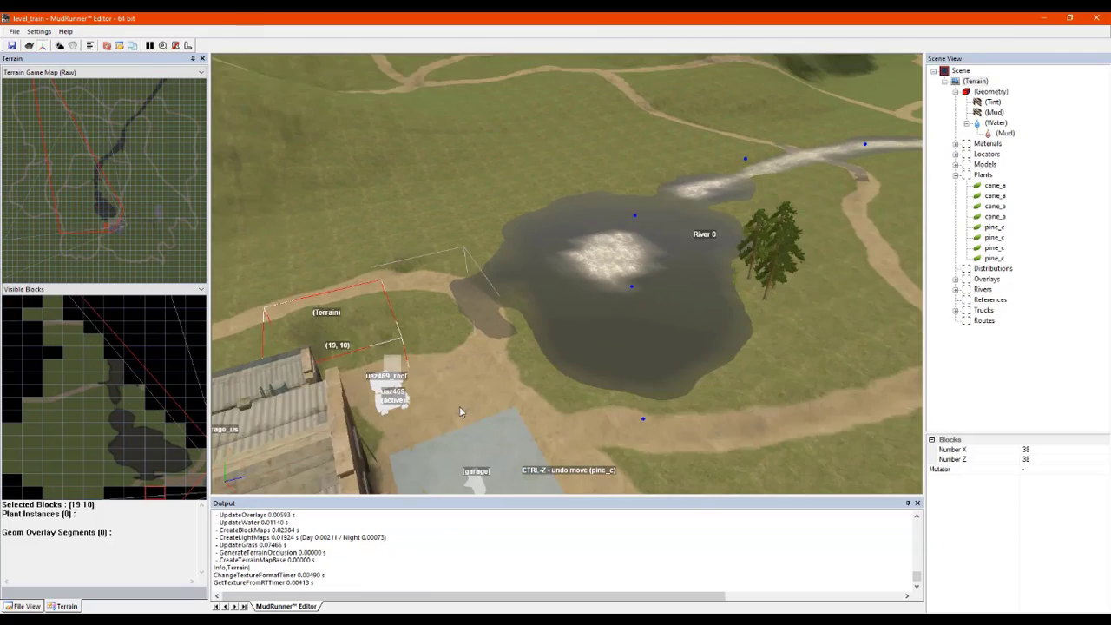
mouse_move(459, 406)
right_mouse_down()
mouse_move(545, 404)
mouse_move(471, 386)
mouse_move(473, 402)
mouse_move(490, 388)
mouse_move(463, 385)
right_mouse_up()
right_click(461, 384)
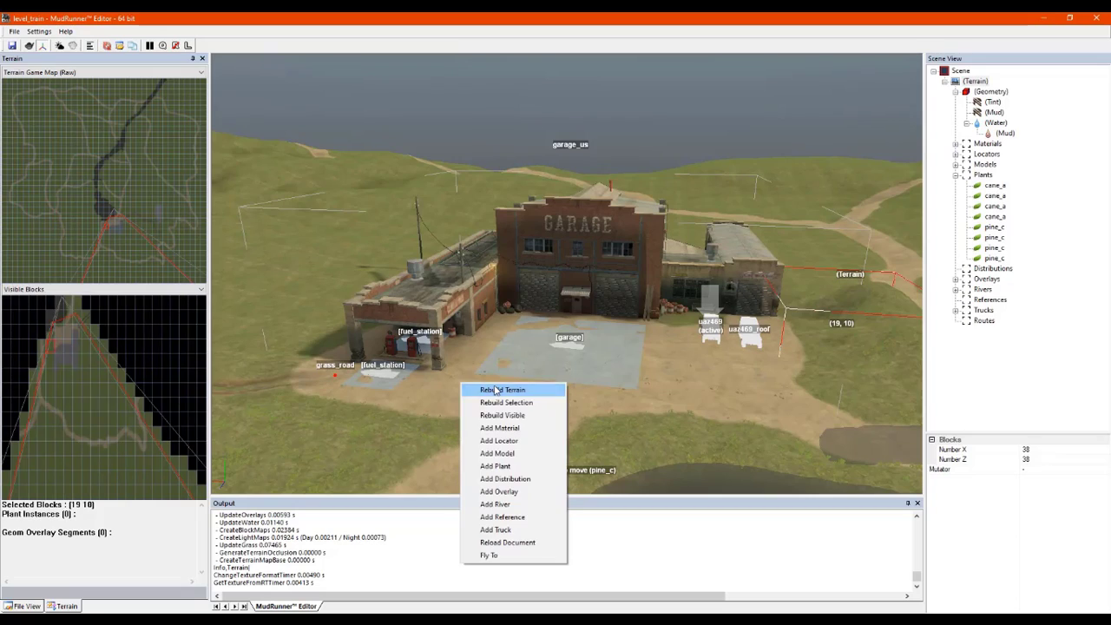
left_click(495, 391)
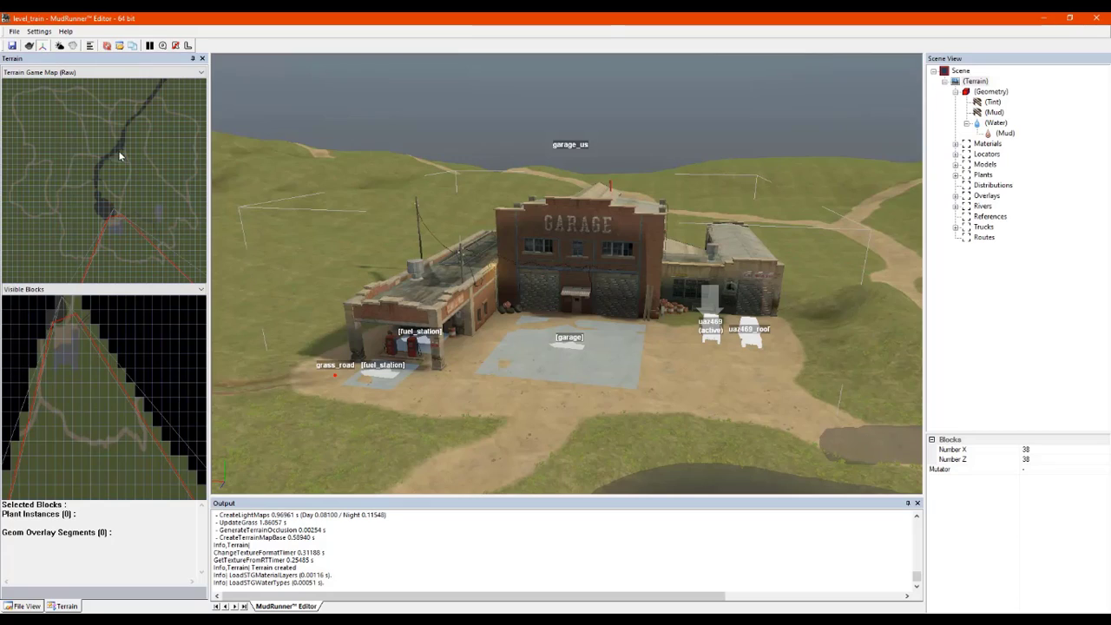
left_click(13, 46)
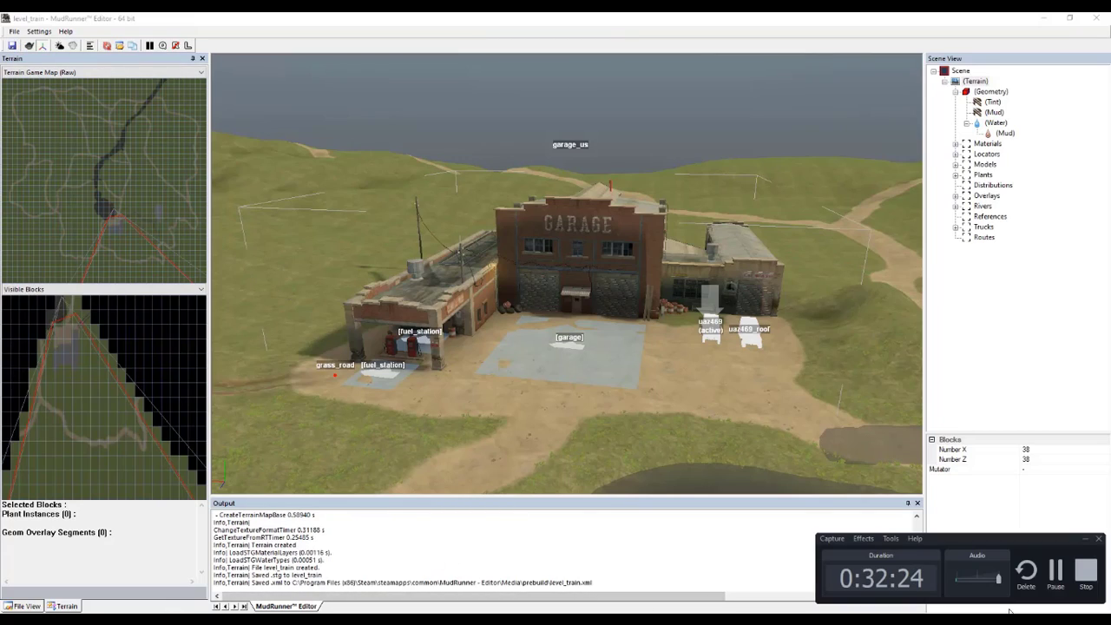
left_click(1087, 570)
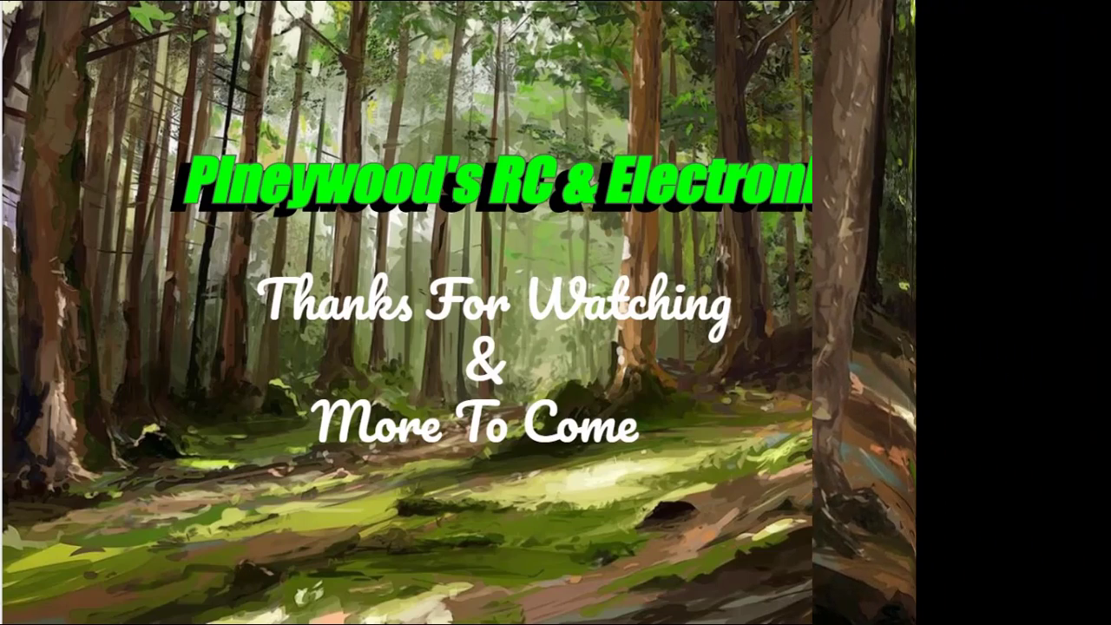